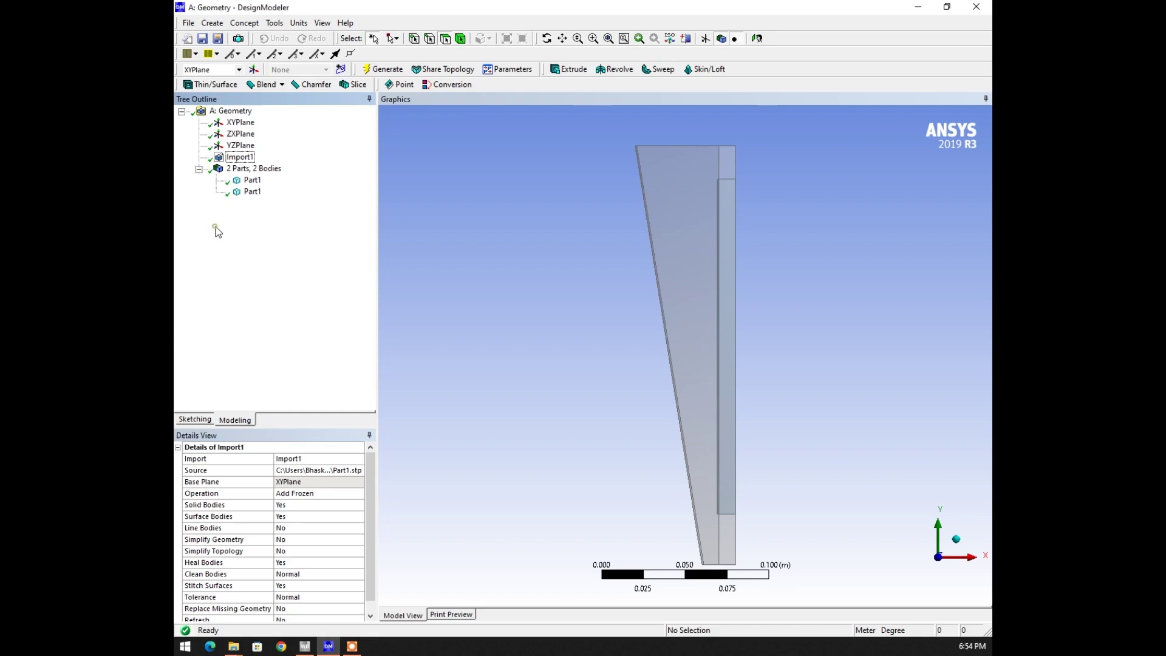
- Create a Boolean Subtract operation with the large tapered fin body as the target body
click(253, 181)
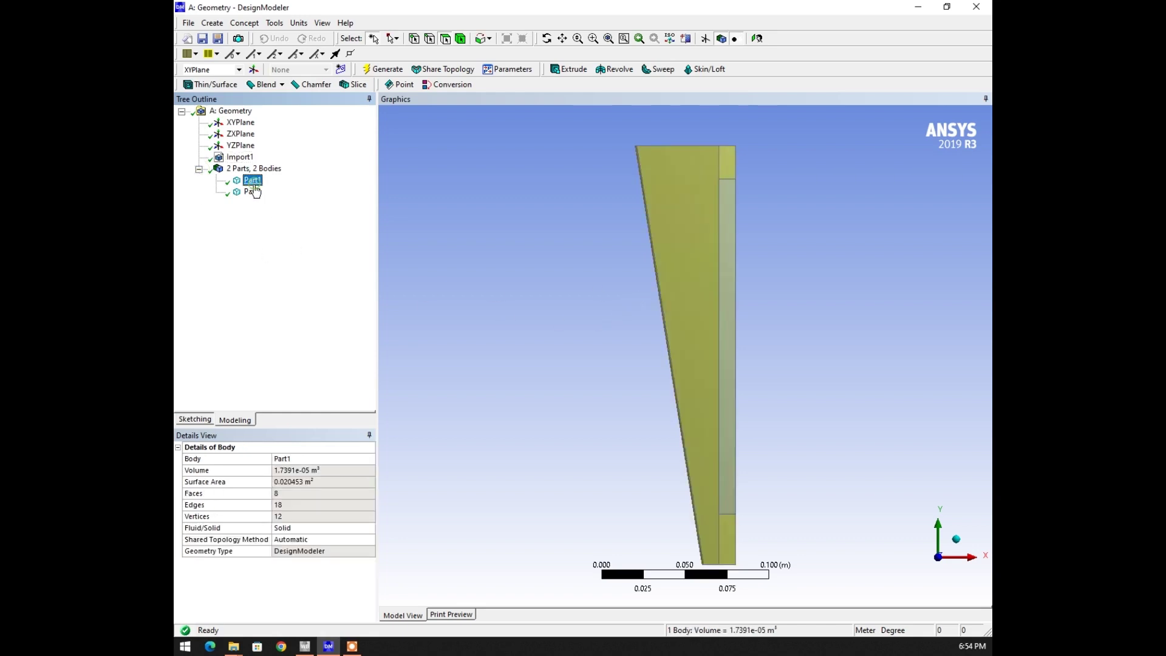
click(252, 192)
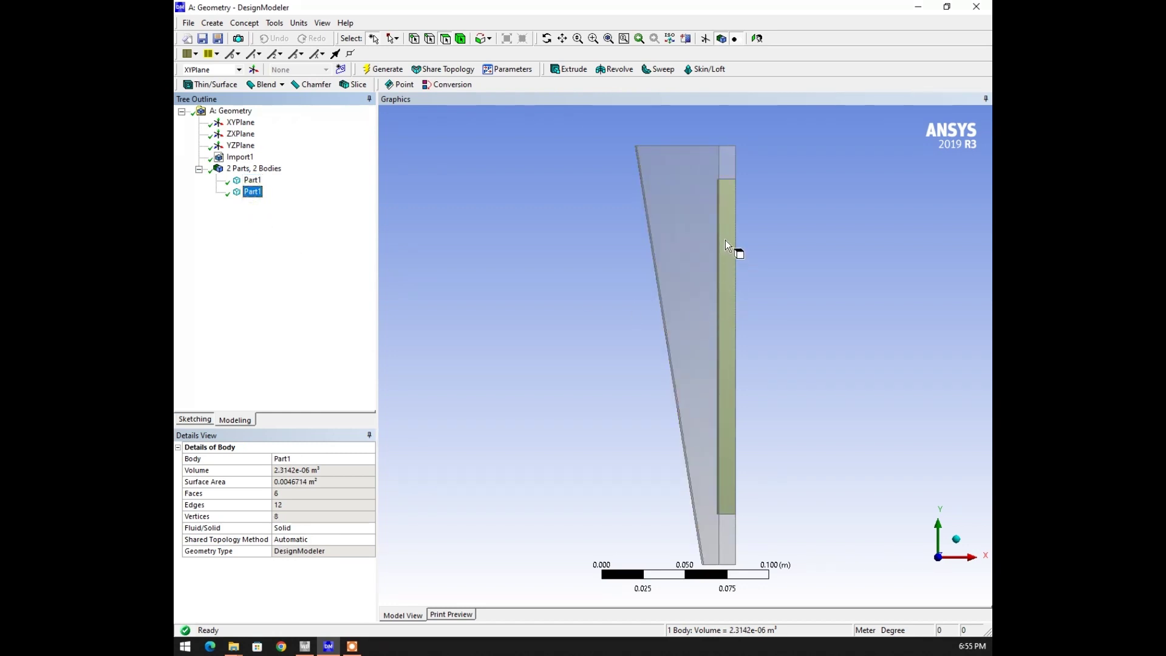
click(212, 23)
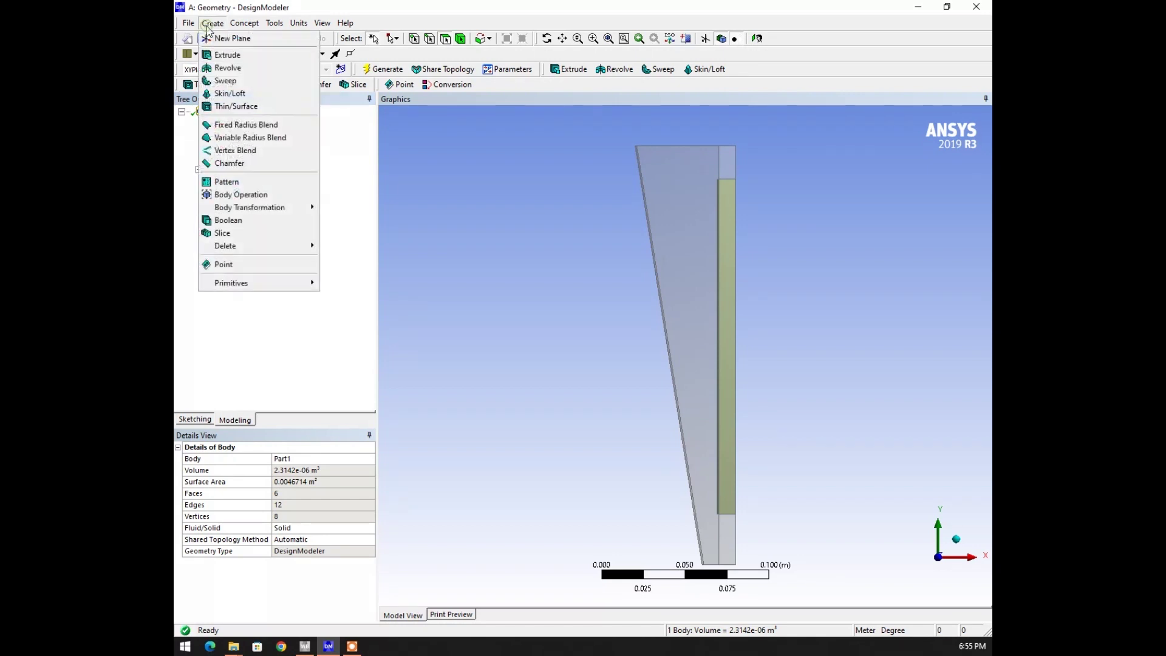
click(242, 224)
click(267, 469)
scroll(267, 469, down, 1)
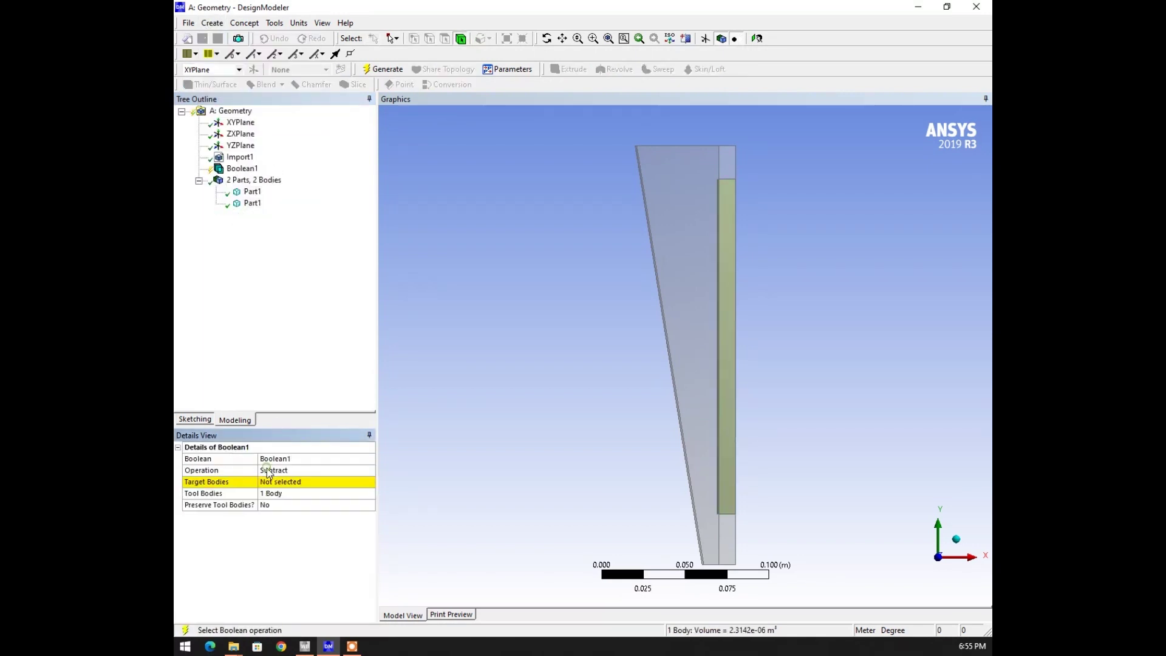
click(276, 484)
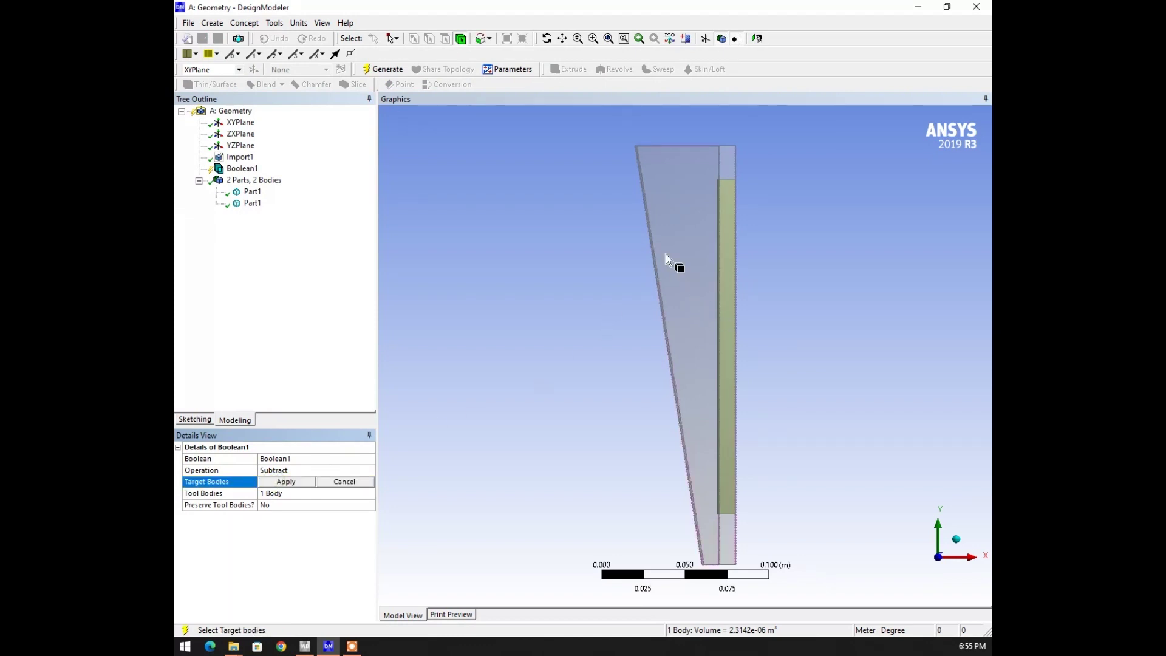
click(658, 194)
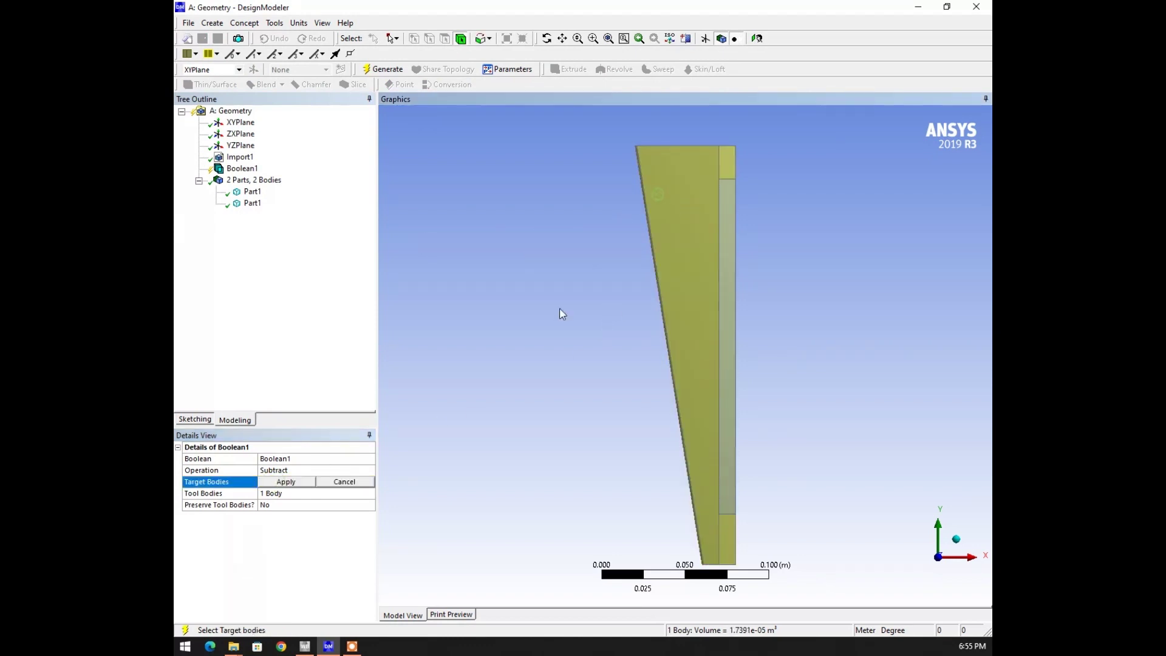
click(287, 481)
- Assign the narrow trailing-edge flap as the tool body and generate the Boolean subtraction
click(282, 492)
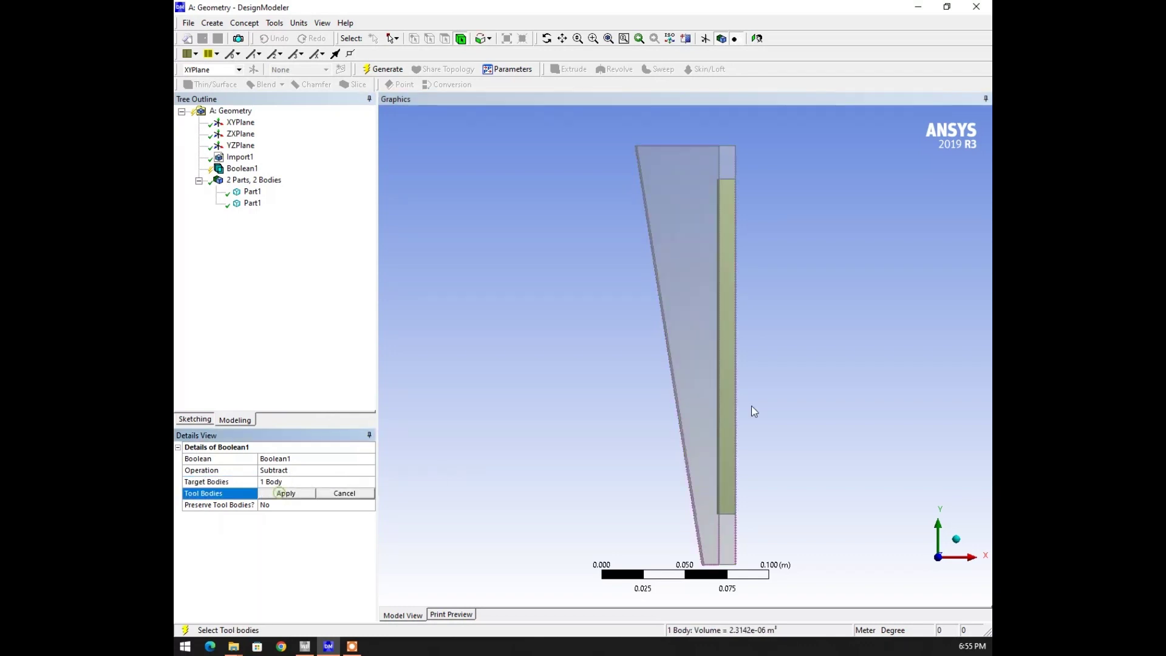
click(732, 378)
click(252, 203)
click(284, 493)
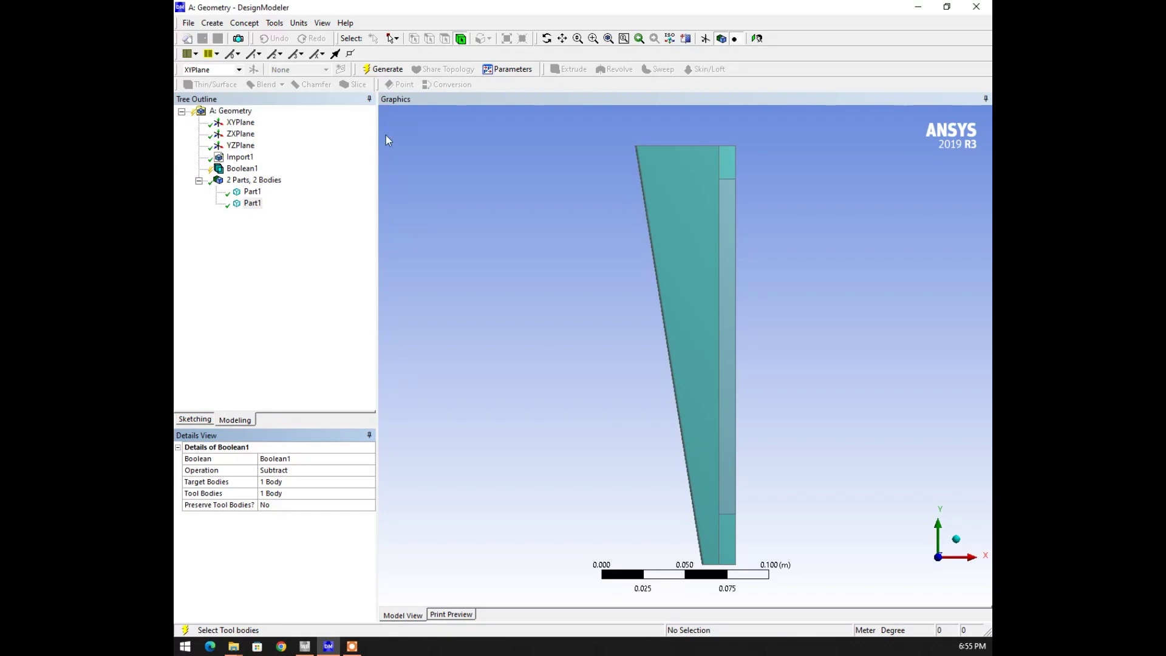
click(377, 71)
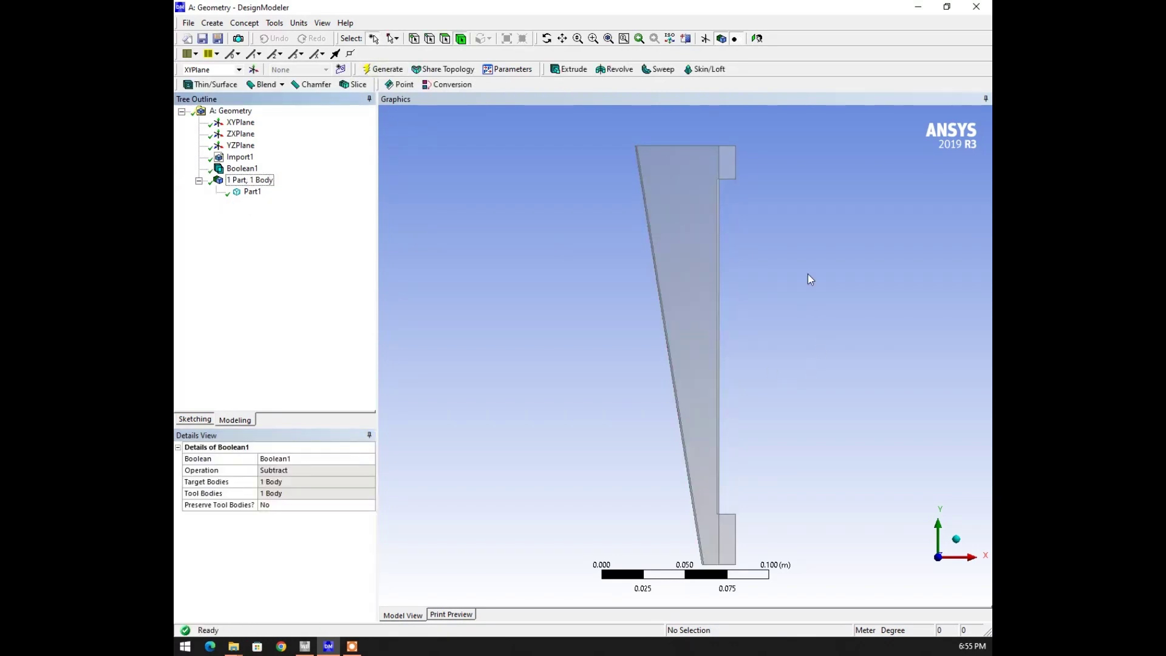
- Set the Boolean's Preserve Tool Bodies option to Yes and regenerate the geometry
middle_drag(750, 294, 639, 312)
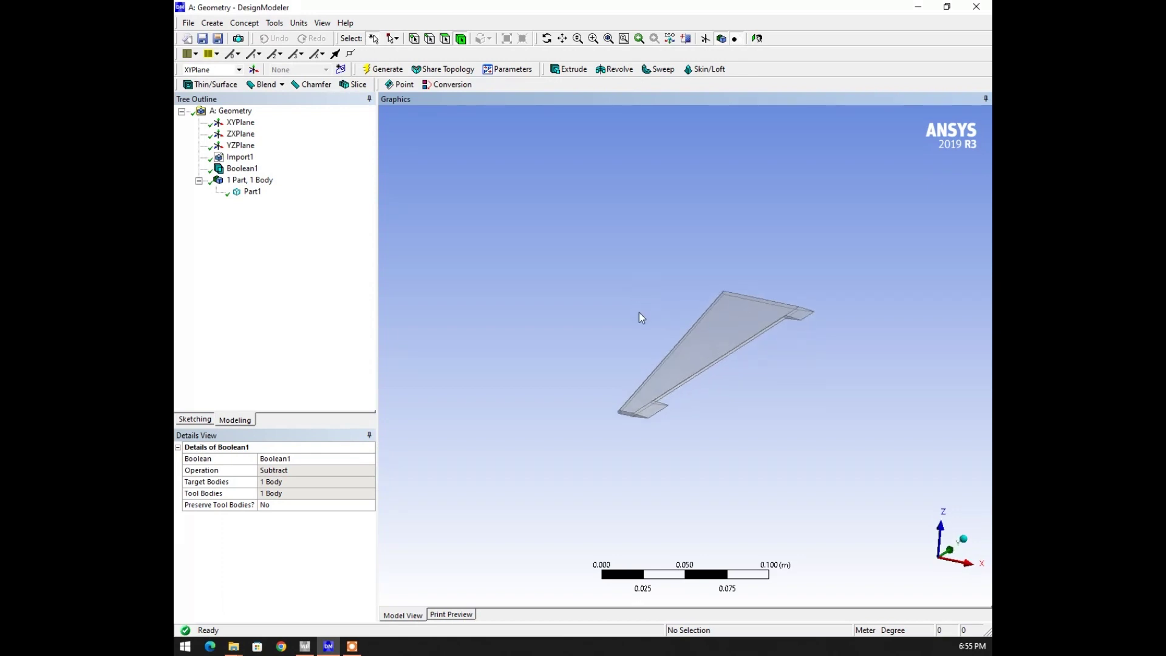
click(279, 507)
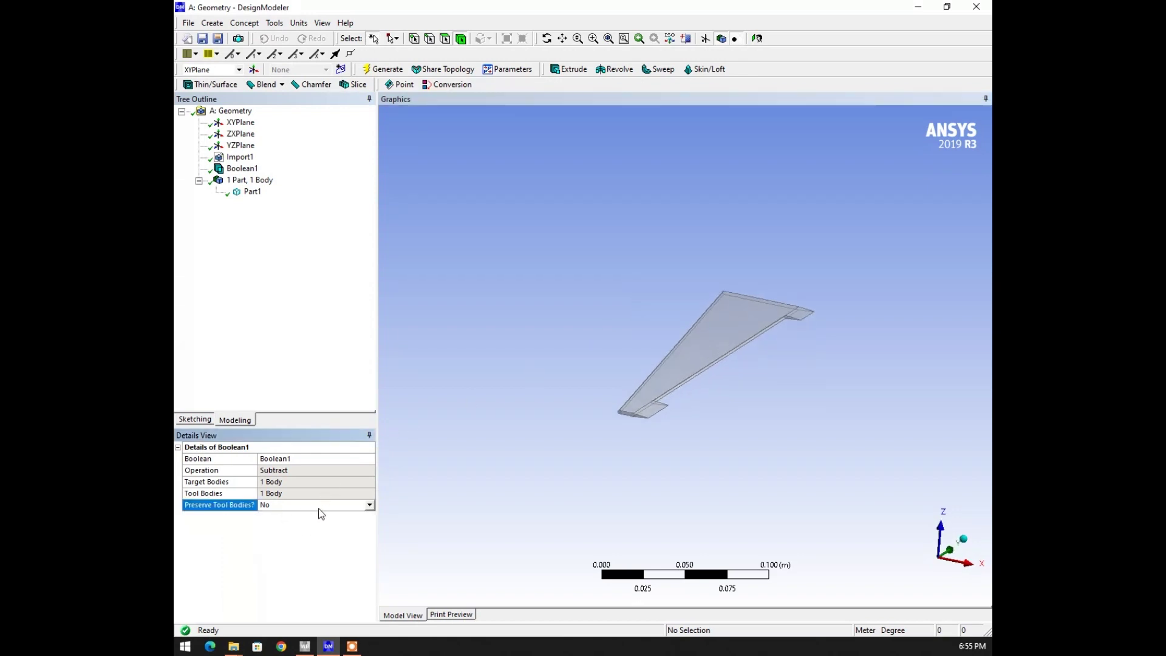
click(369, 505)
click(278, 505)
double_click(278, 505)
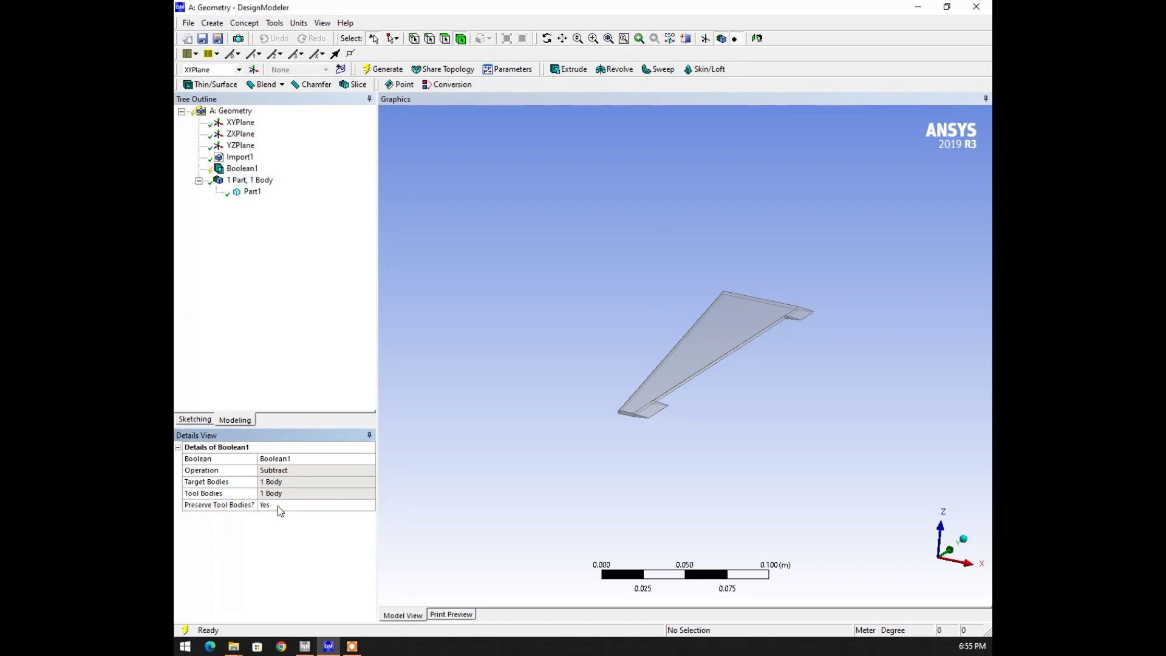
click(382, 69)
scroll(674, 373, up, 2)
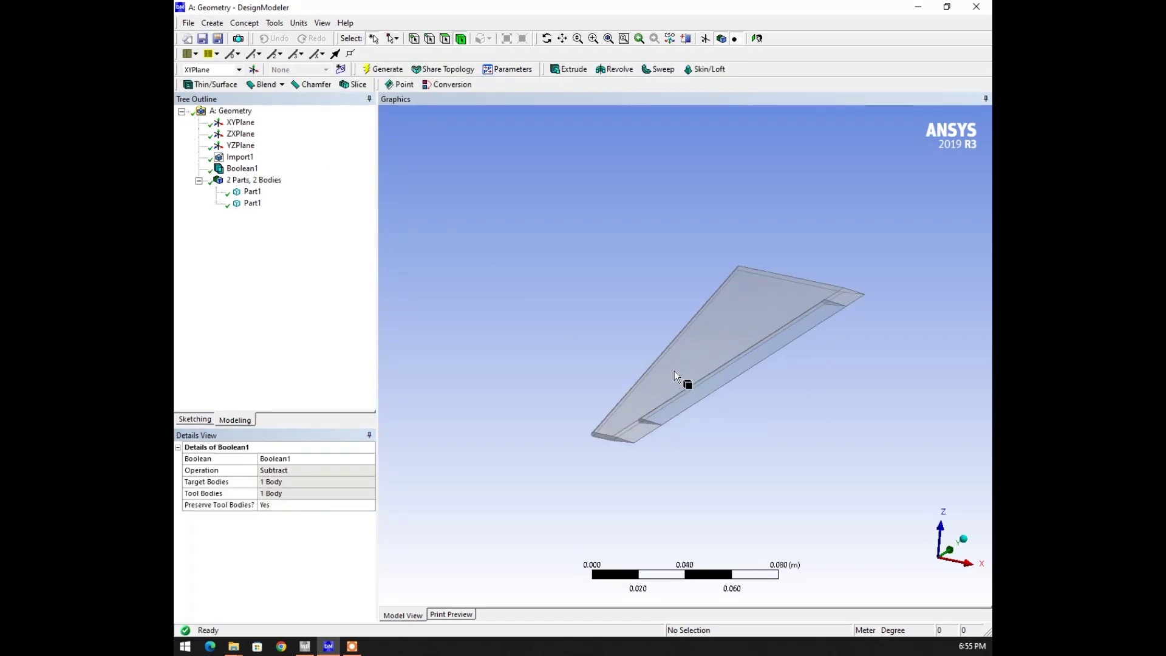
- Create a Rotate body transformation and assign the trailing-edge flap as the body to rotate
click(939, 570)
middle_drag(672, 398, 687, 357)
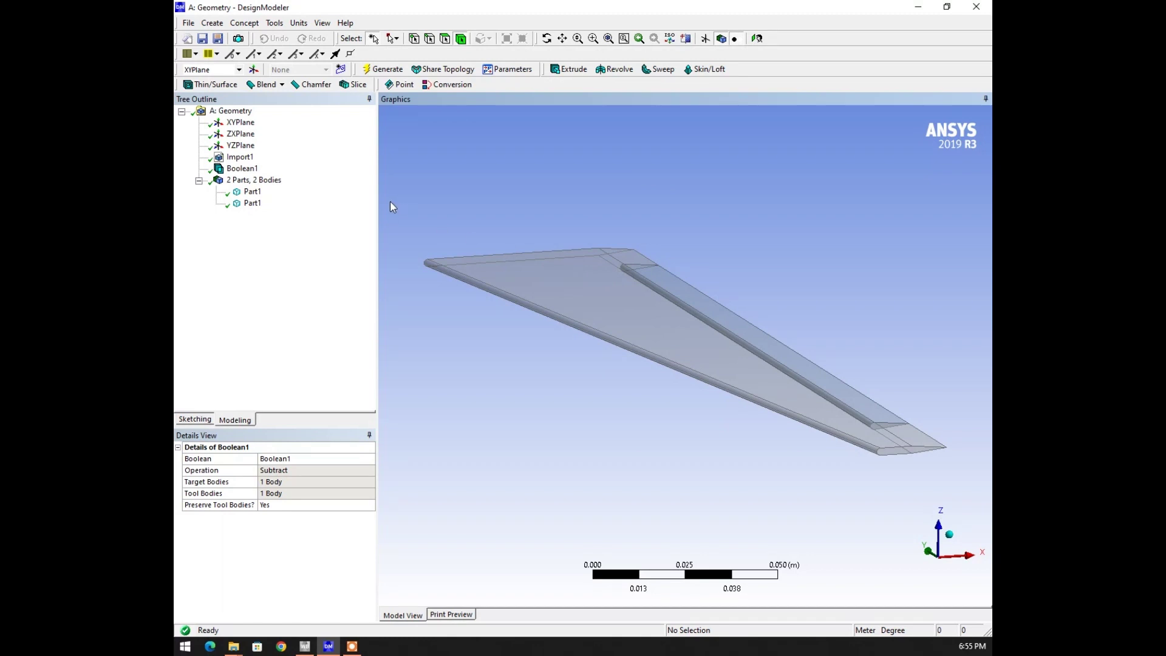
click(212, 24)
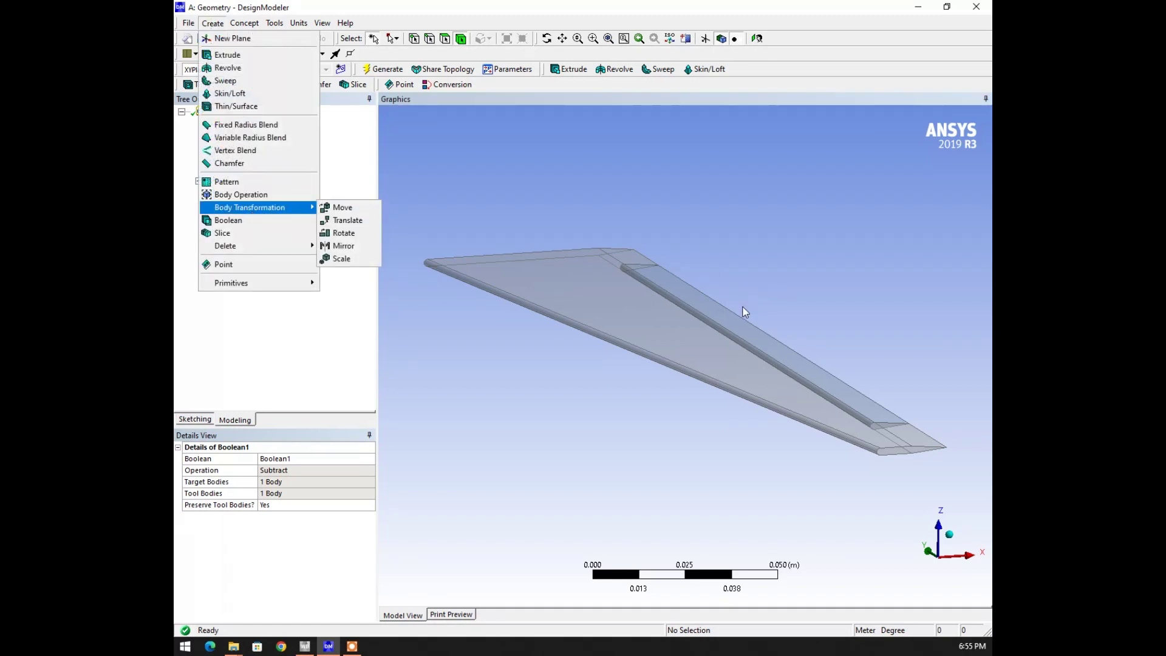
click(338, 234)
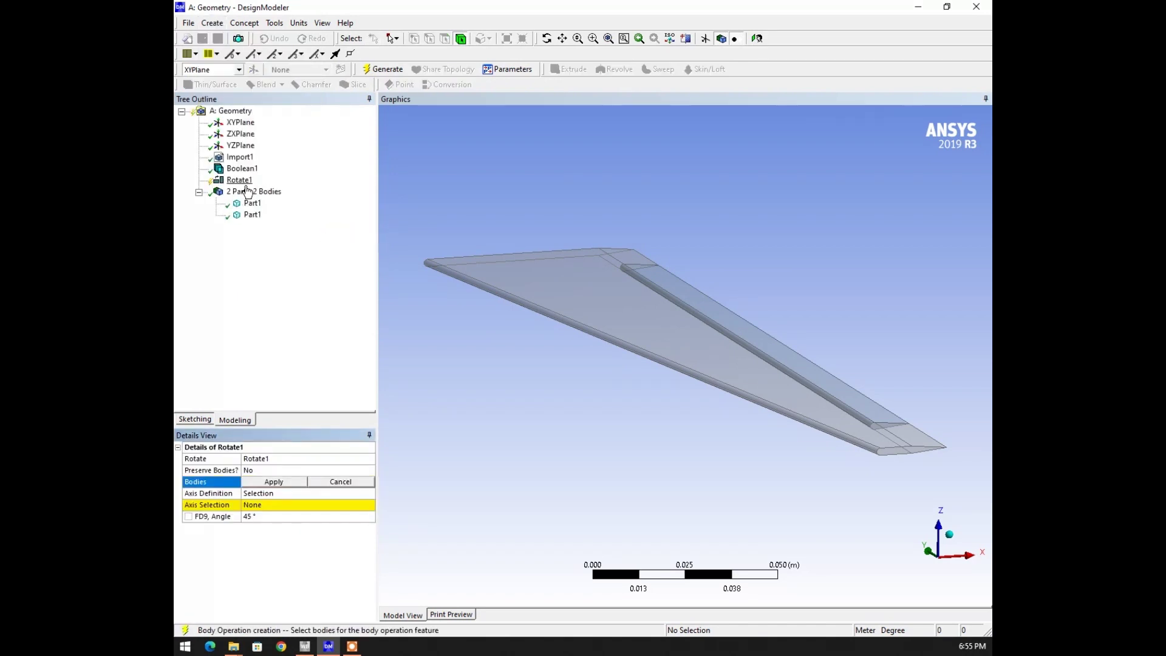
click(716, 307)
click(273, 482)
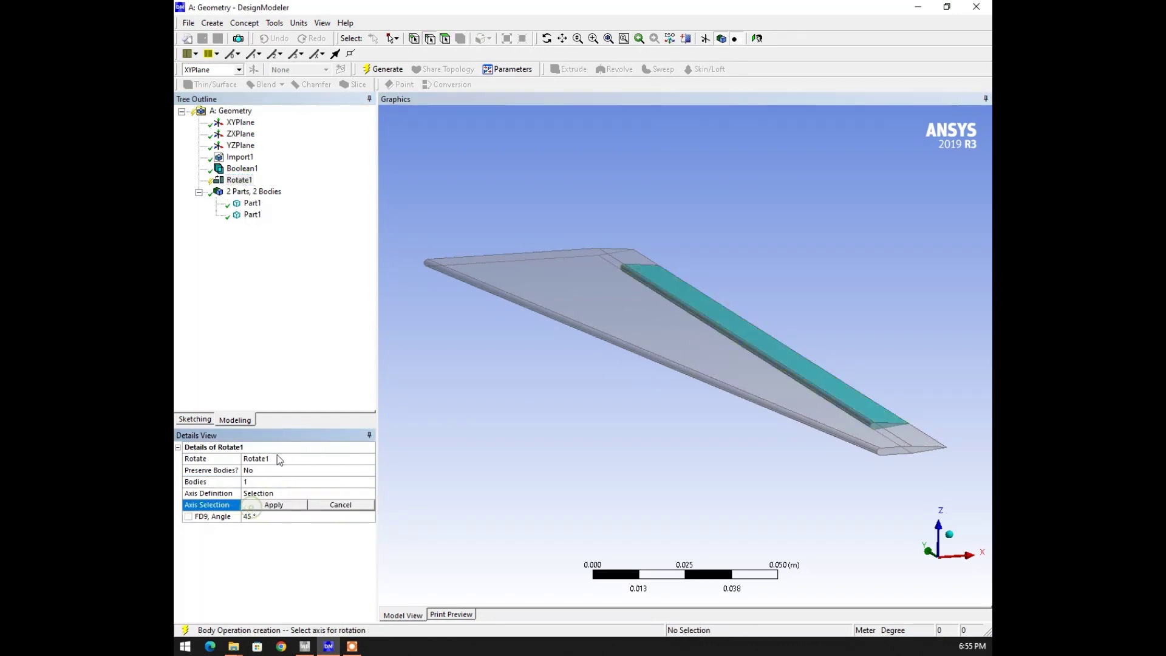
- Hide the main fin body and assign the flap's rounded leading-edge face as the rotation axis
click(445, 38)
scroll(616, 234, up, 3)
middle_drag(656, 246, 645, 229)
scroll(811, 334, up, 4)
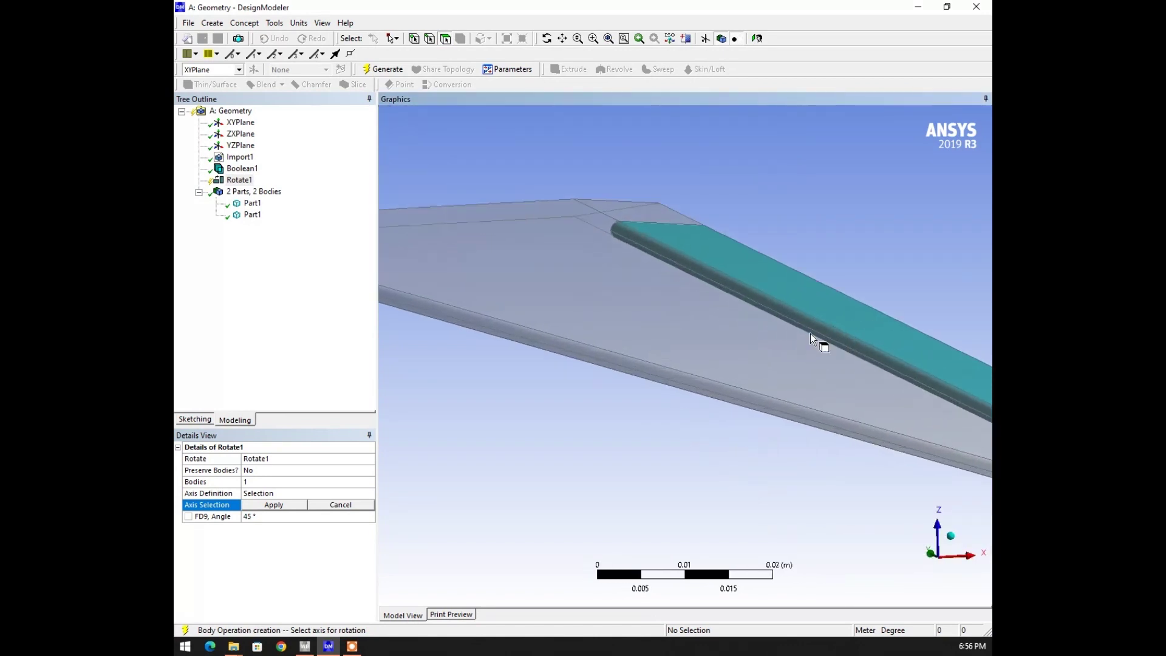
click(806, 279)
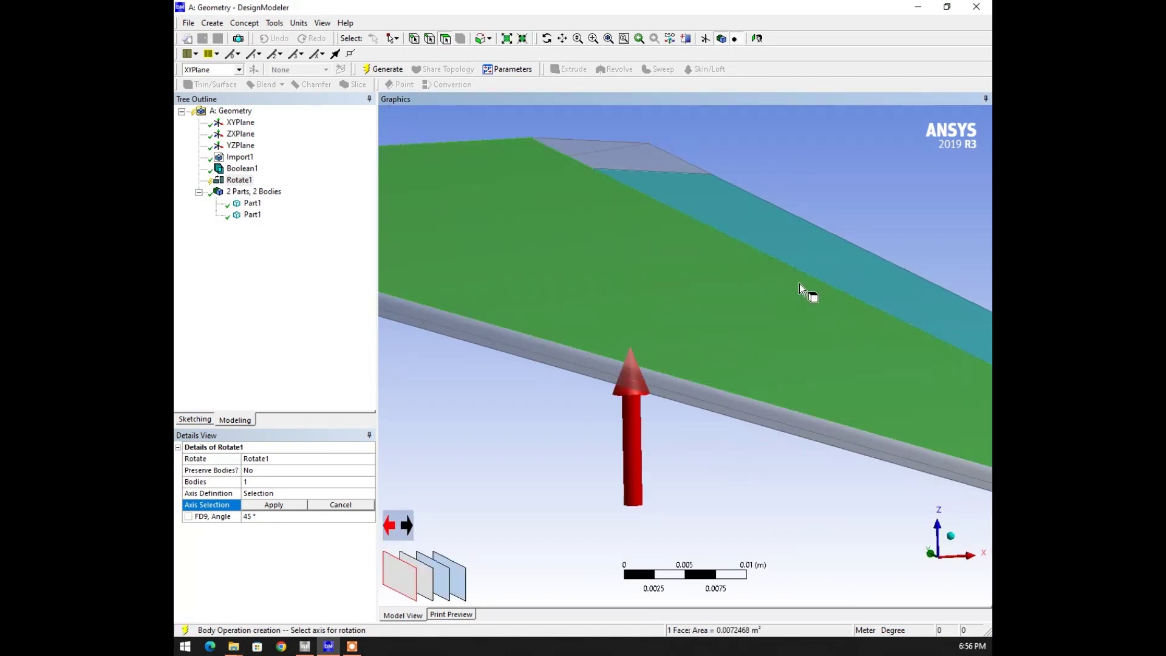
right_click(650, 288)
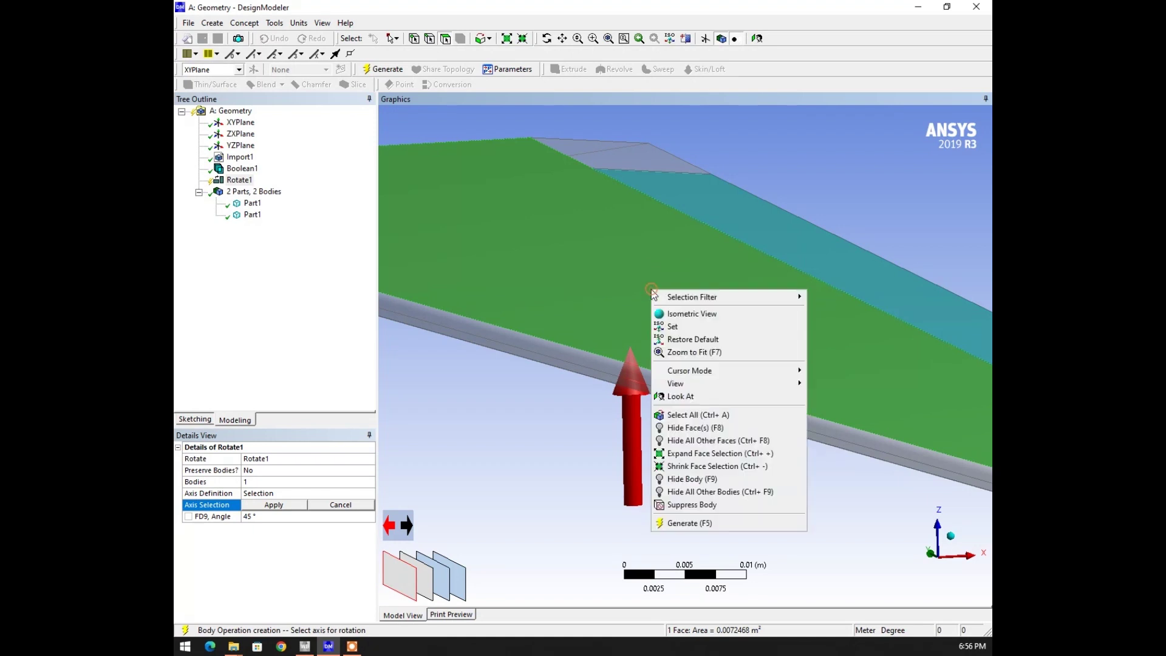
click(692, 479)
click(769, 264)
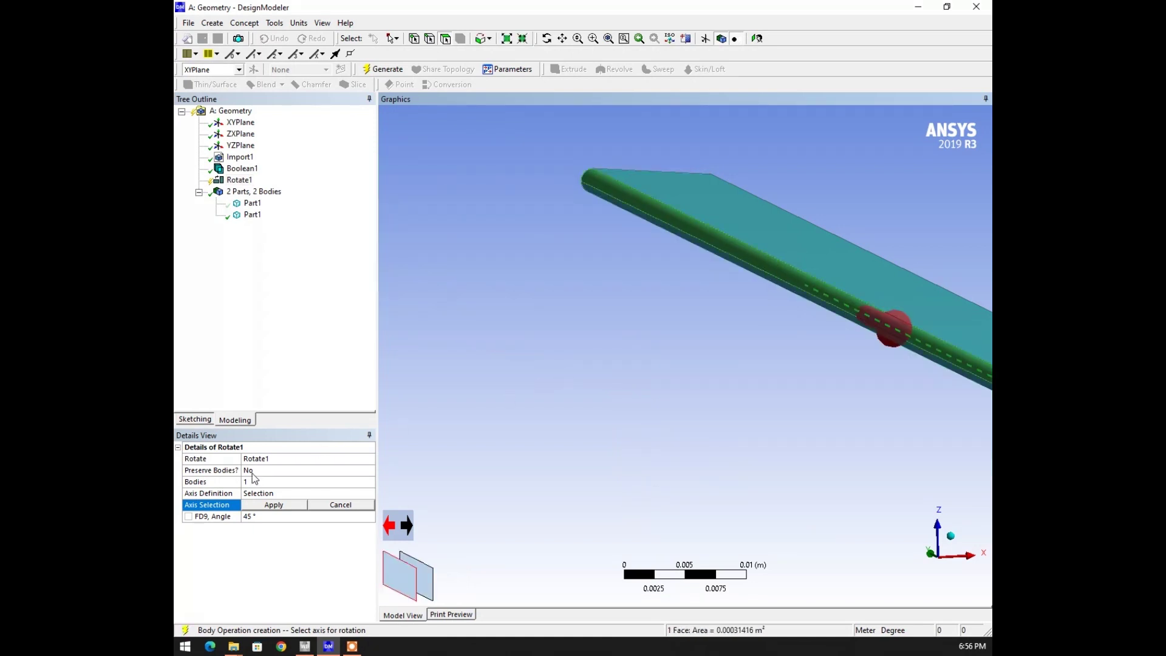
click(274, 505)
- Set the flap's rotation angle to 30° and generate the rotation
click(273, 516)
text(30)
key(Return)
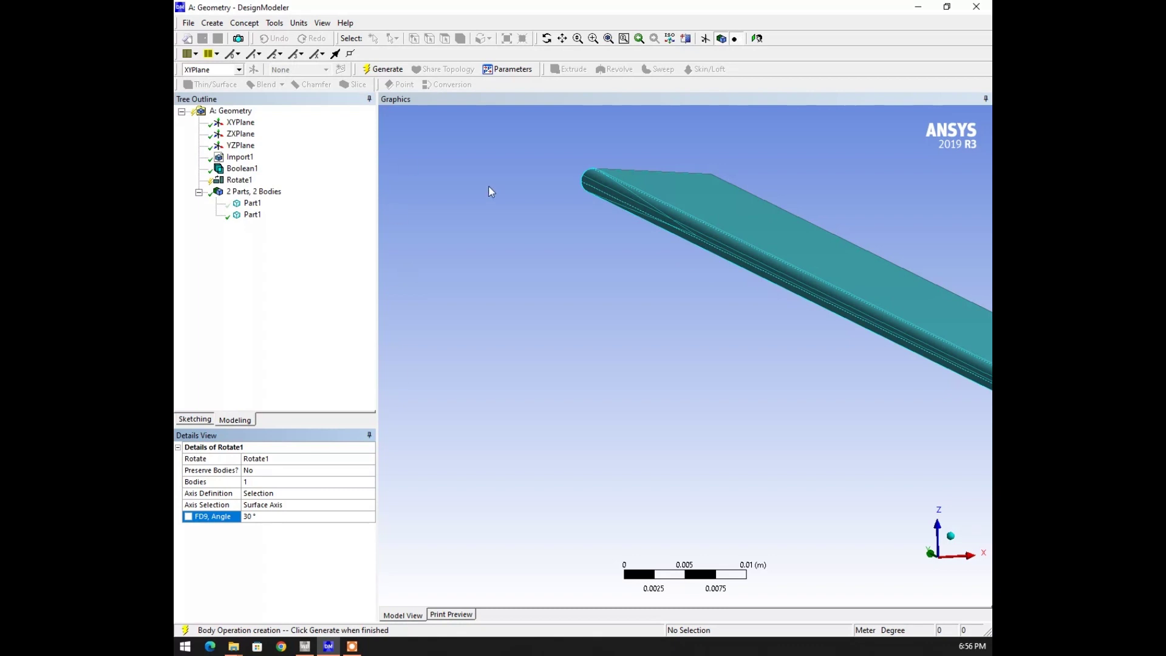
click(383, 69)
- Show all bodies again and examine the rotated flap against the fin in a side view along Y
right_click(513, 213)
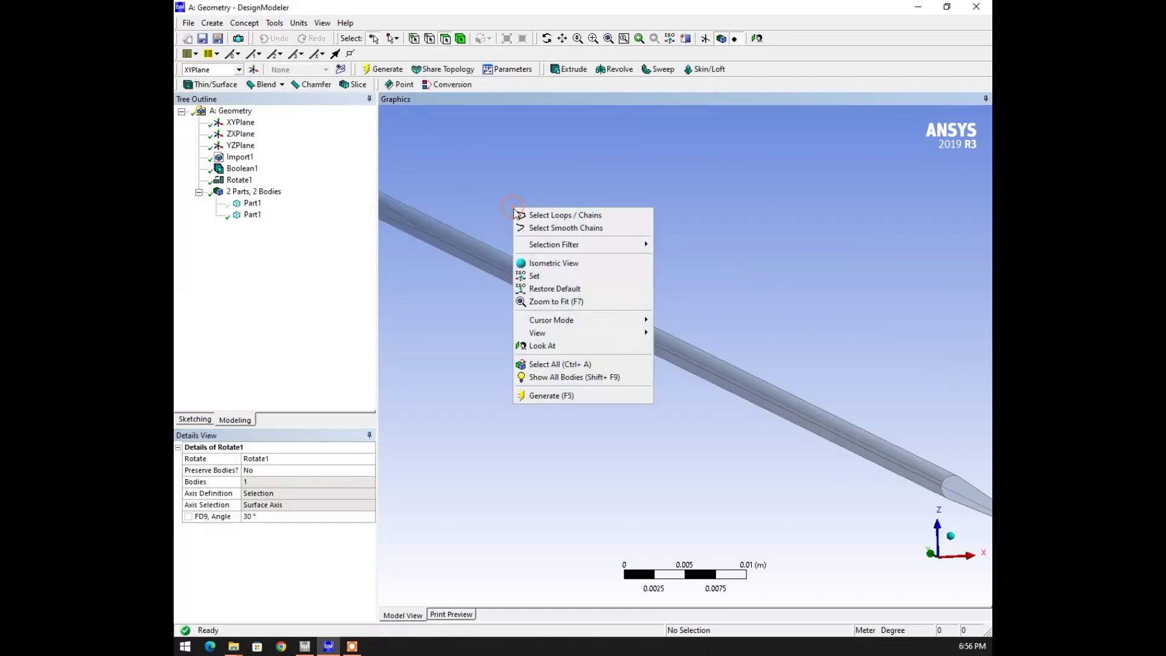
click(551, 376)
scroll(604, 308, down, 3)
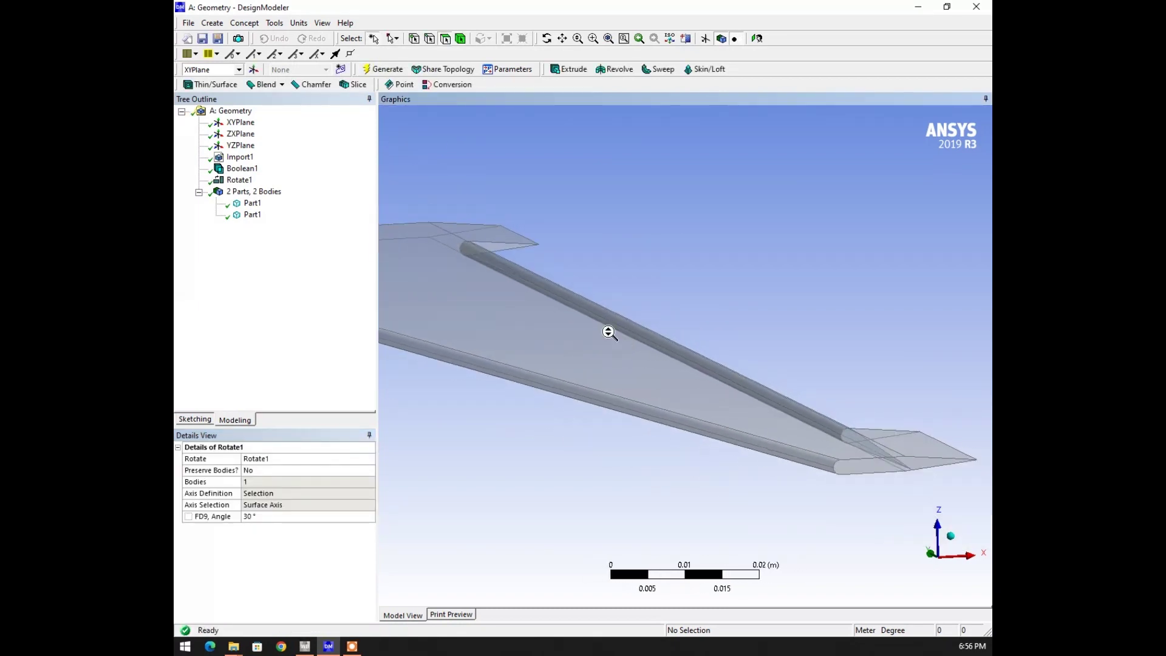
middle_drag(584, 312, 606, 369)
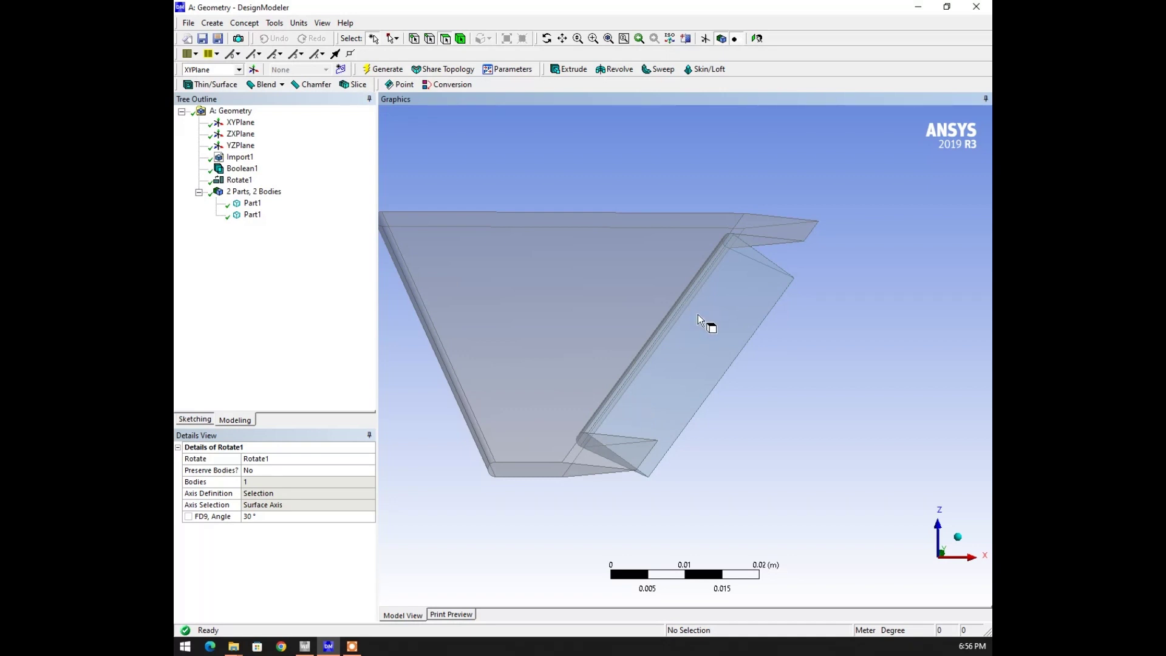
click(940, 567)
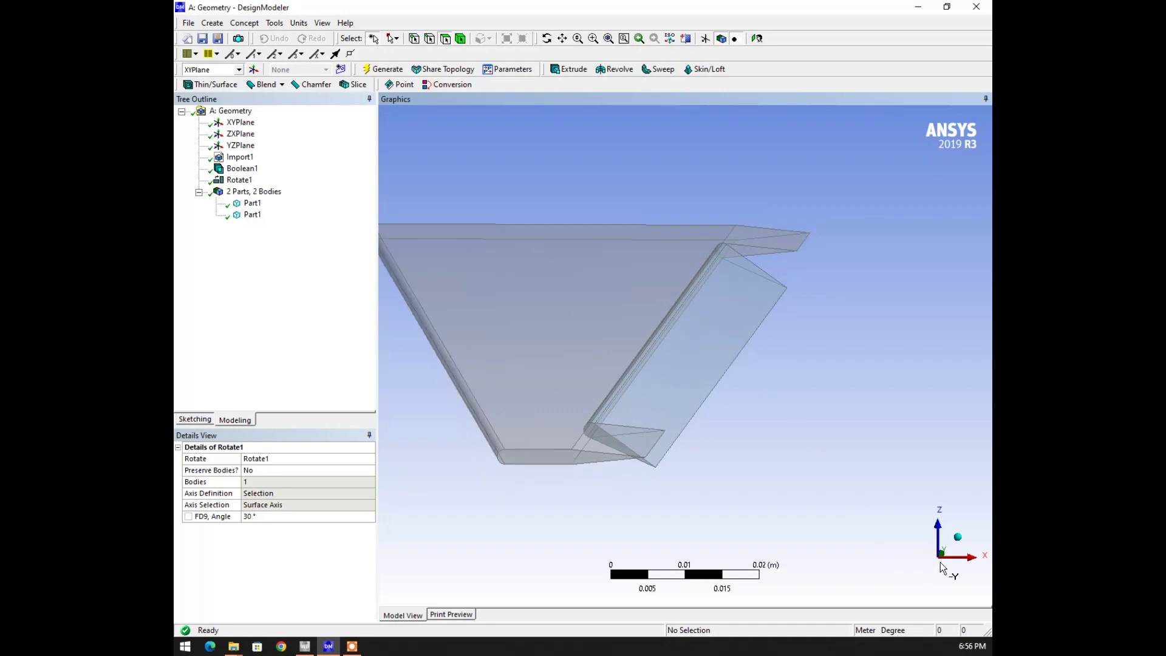
- Delete the Rotate1 operation from the model
right_click(248, 185)
click(273, 268)
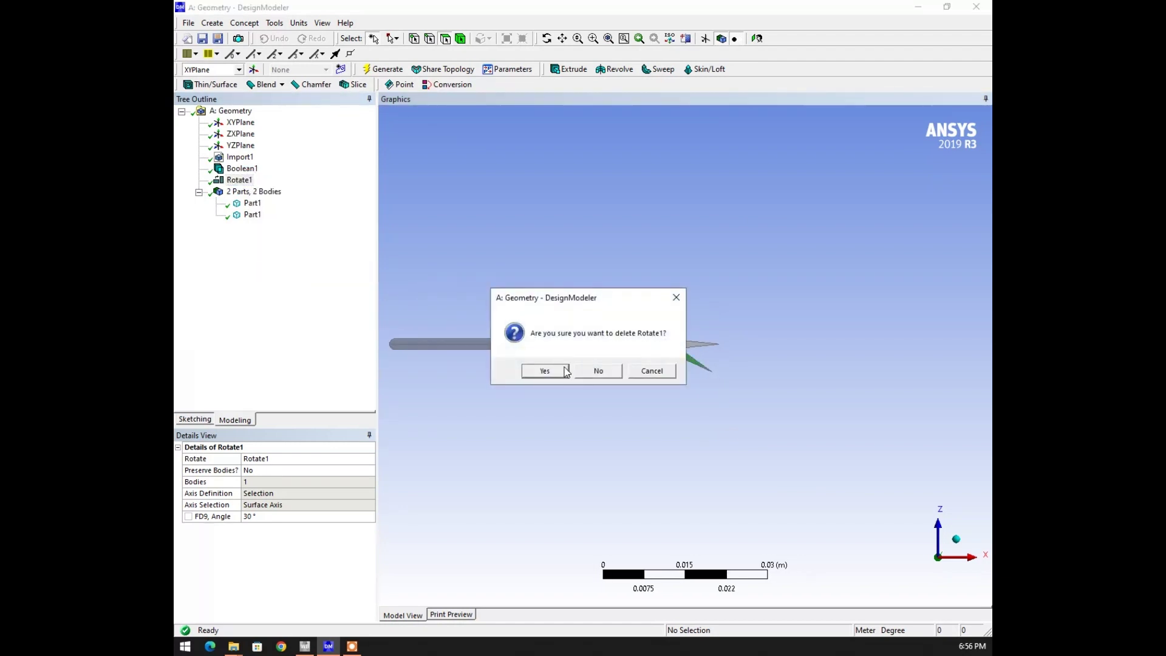
click(545, 370)
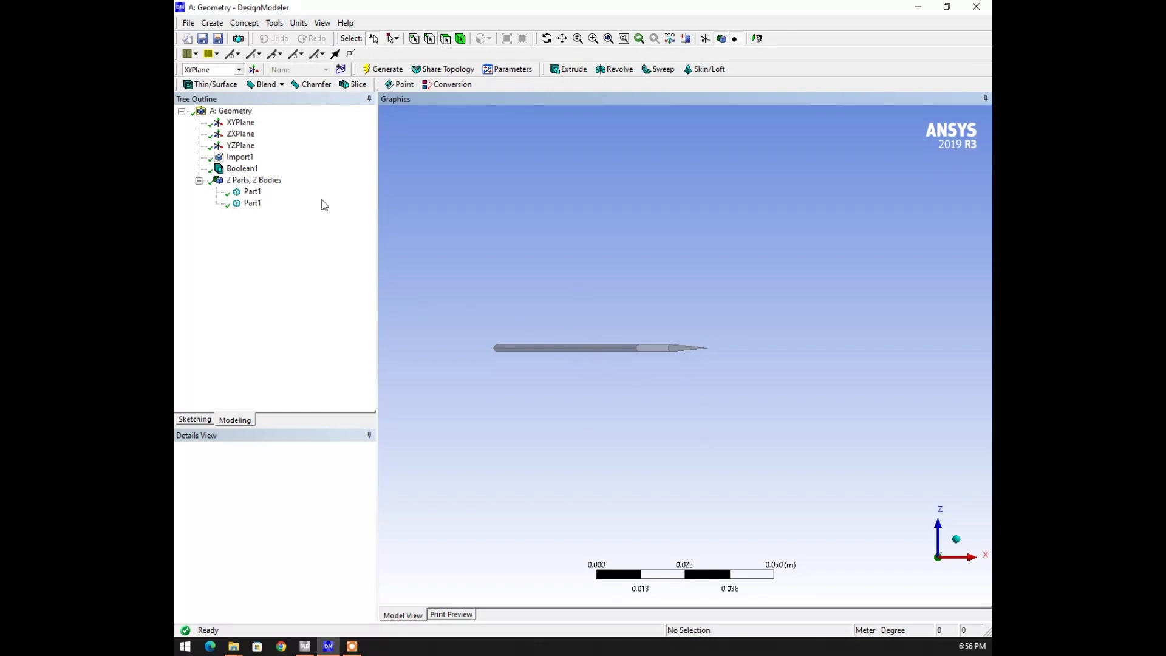
- Create a linear pattern and assign both the fin and flap bodies as its geometry
click(212, 23)
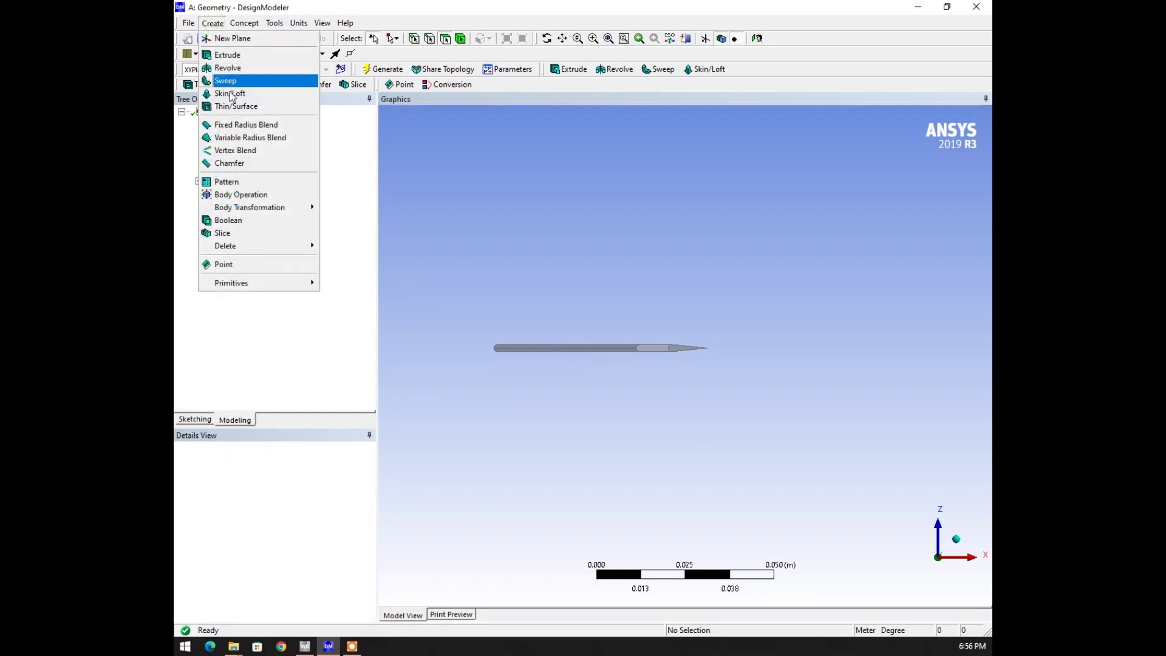
click(226, 182)
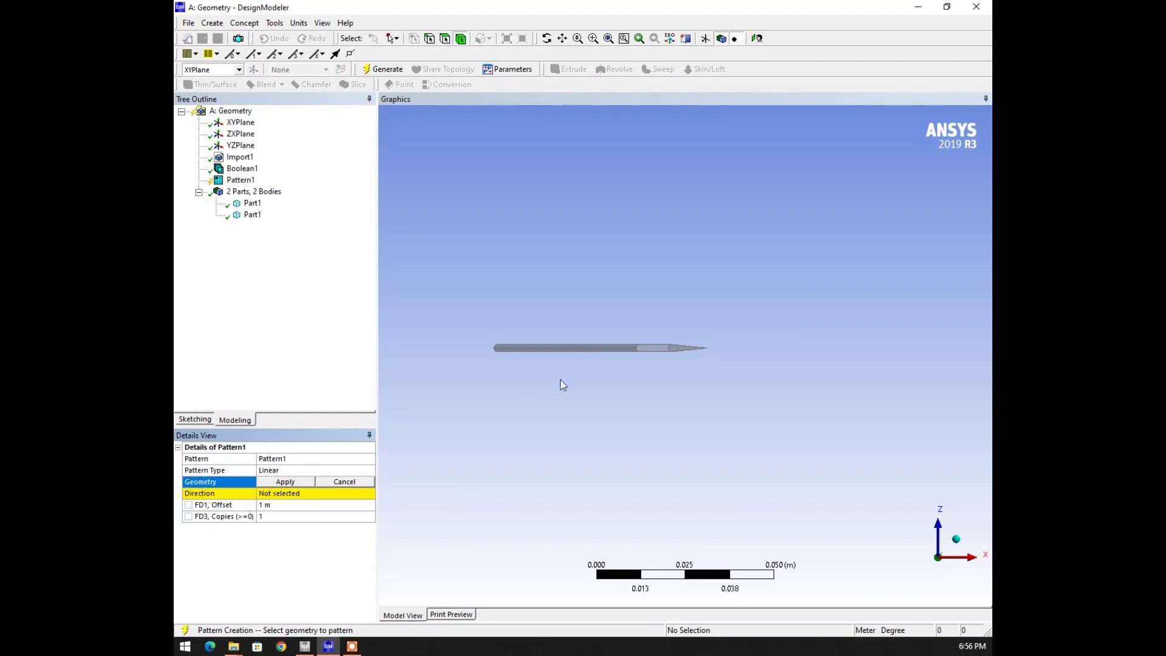
right_click(542, 315)
click(583, 440)
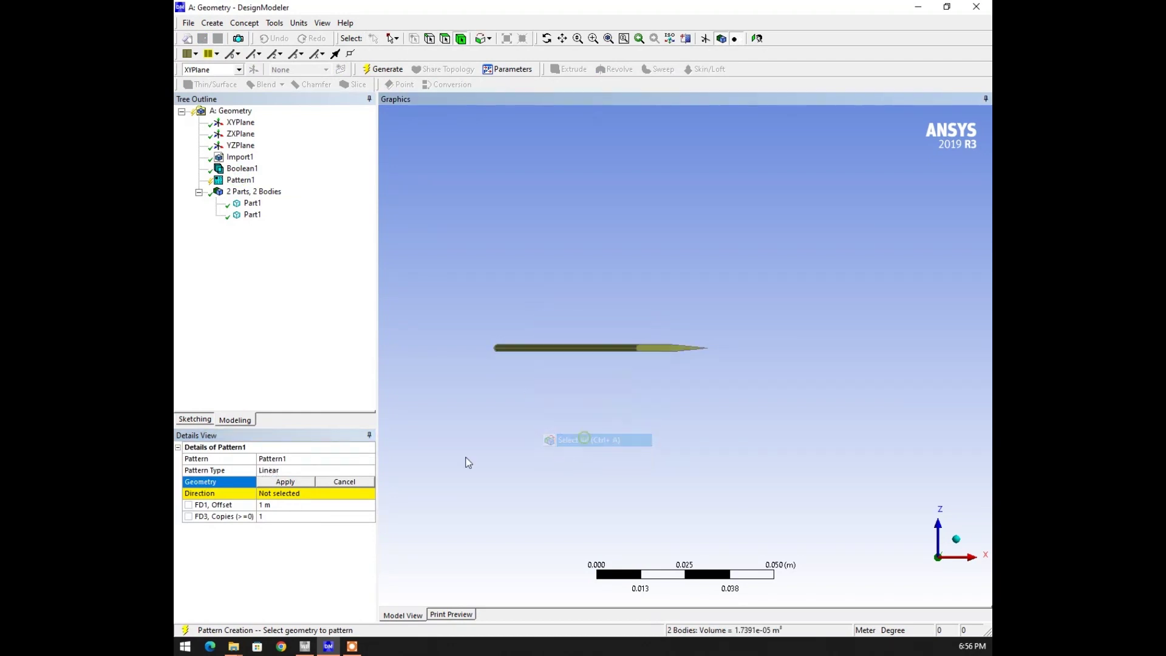
click(293, 482)
click(291, 492)
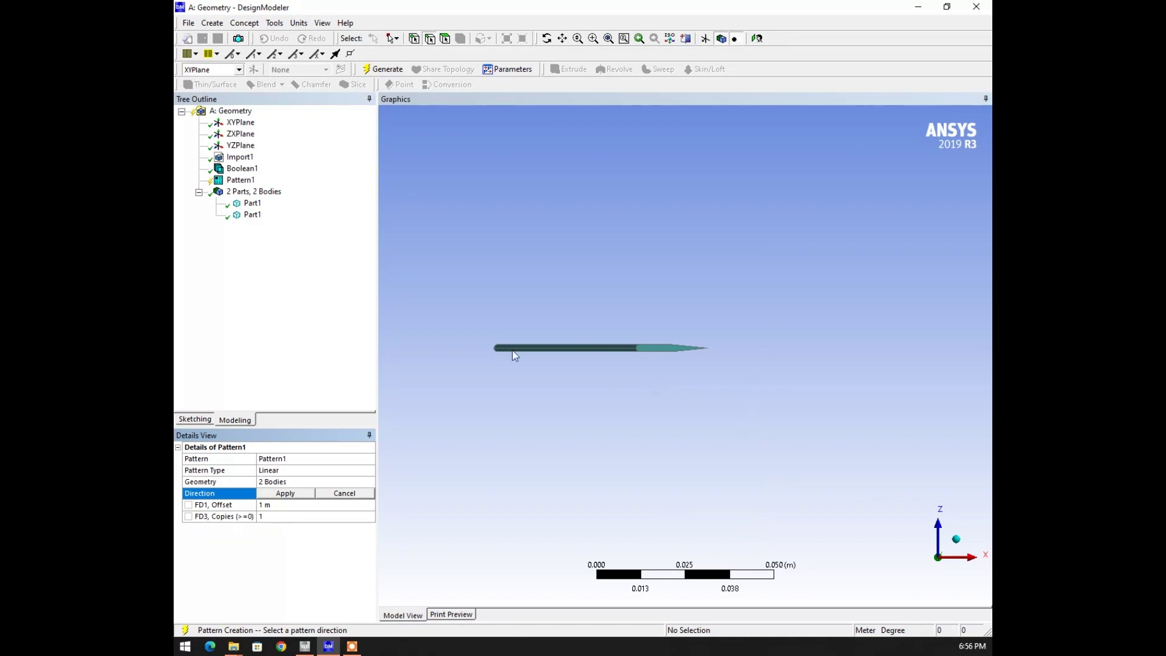
- Set the pattern direction to the XYPlane normal, with an offset of 0.051 m and 2 copies
click(241, 123)
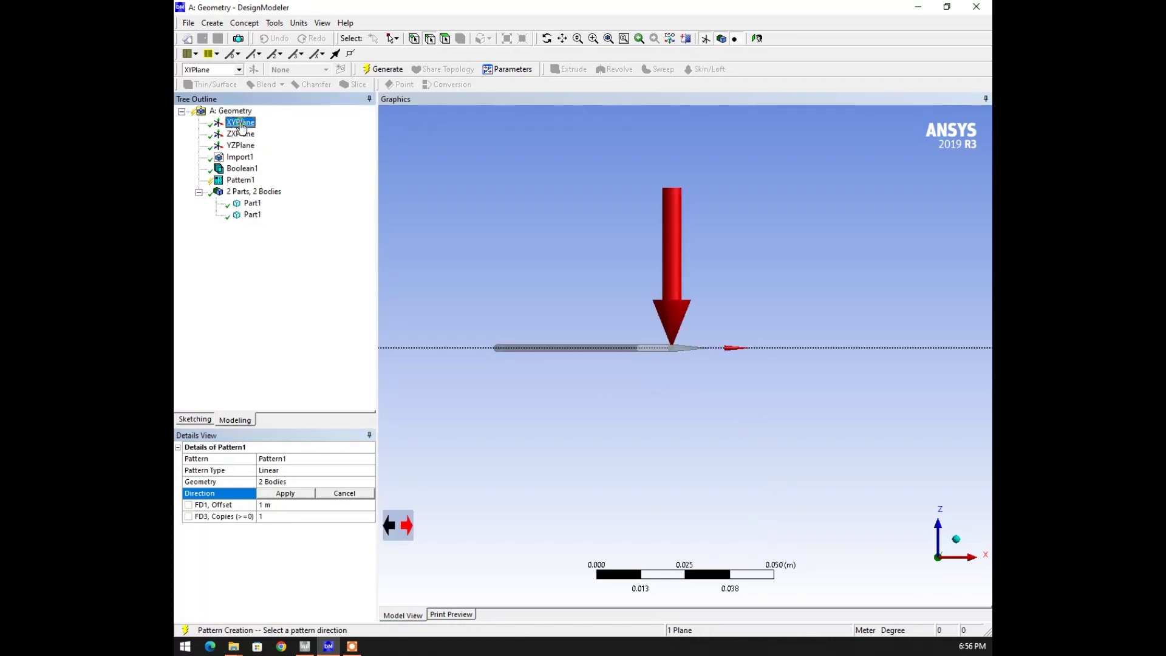
click(285, 493)
click(283, 505)
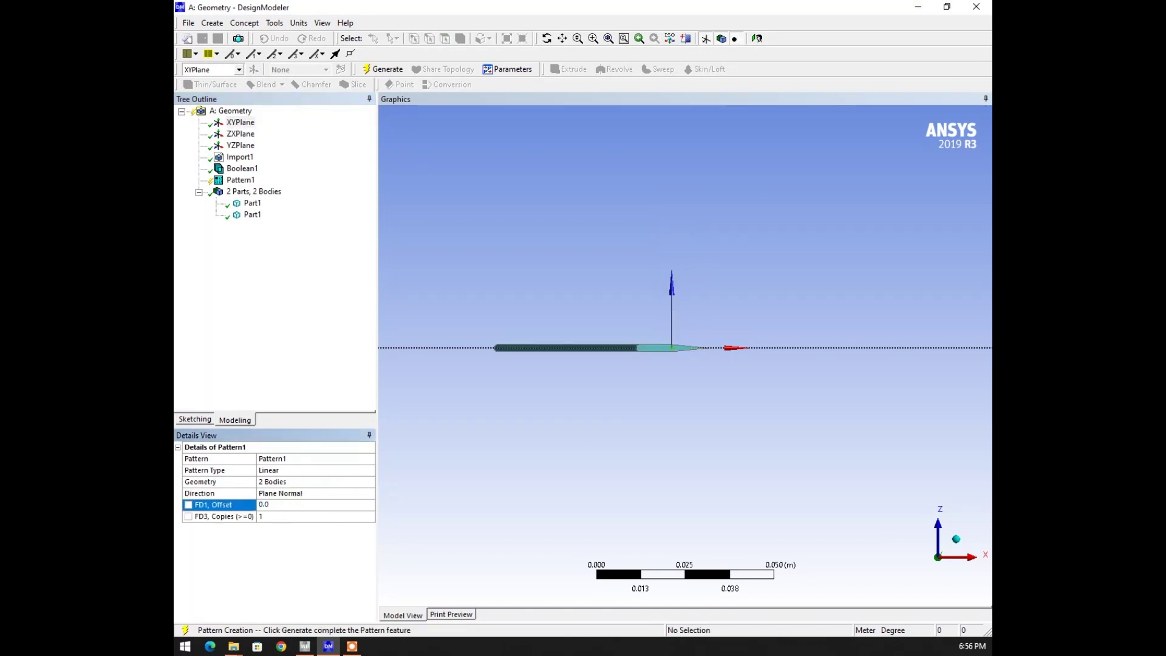
click(284, 517)
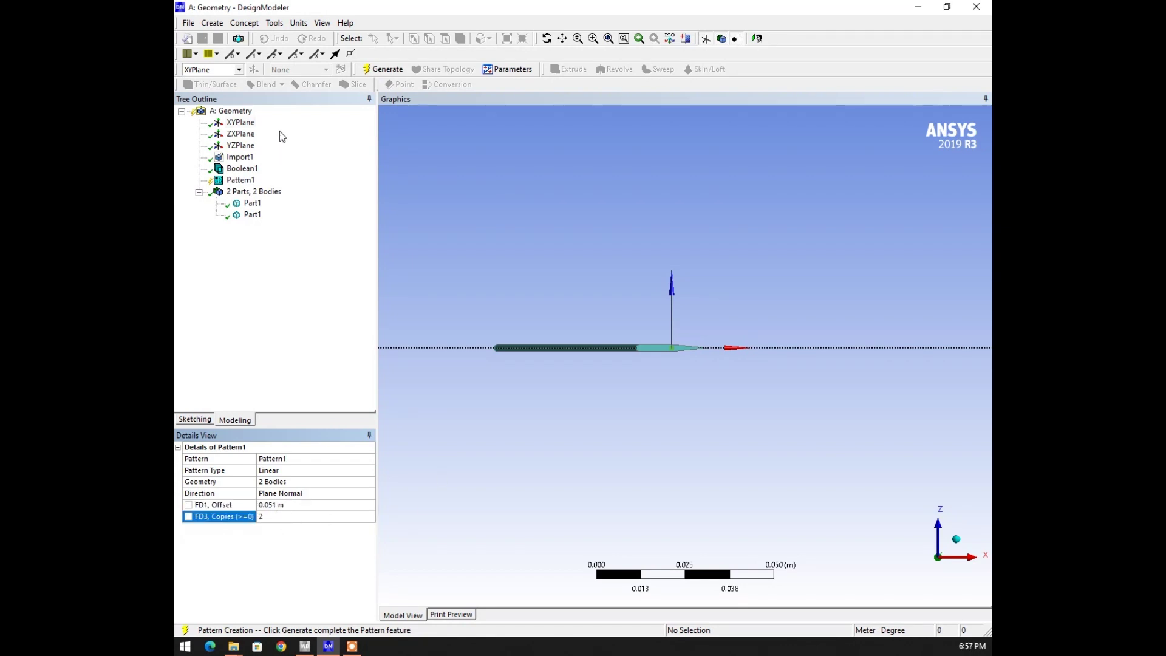
- Generate the linear pattern and examine the copied fins and flaps from an angled 3D view
click(375, 71)
scroll(629, 336, down, 2)
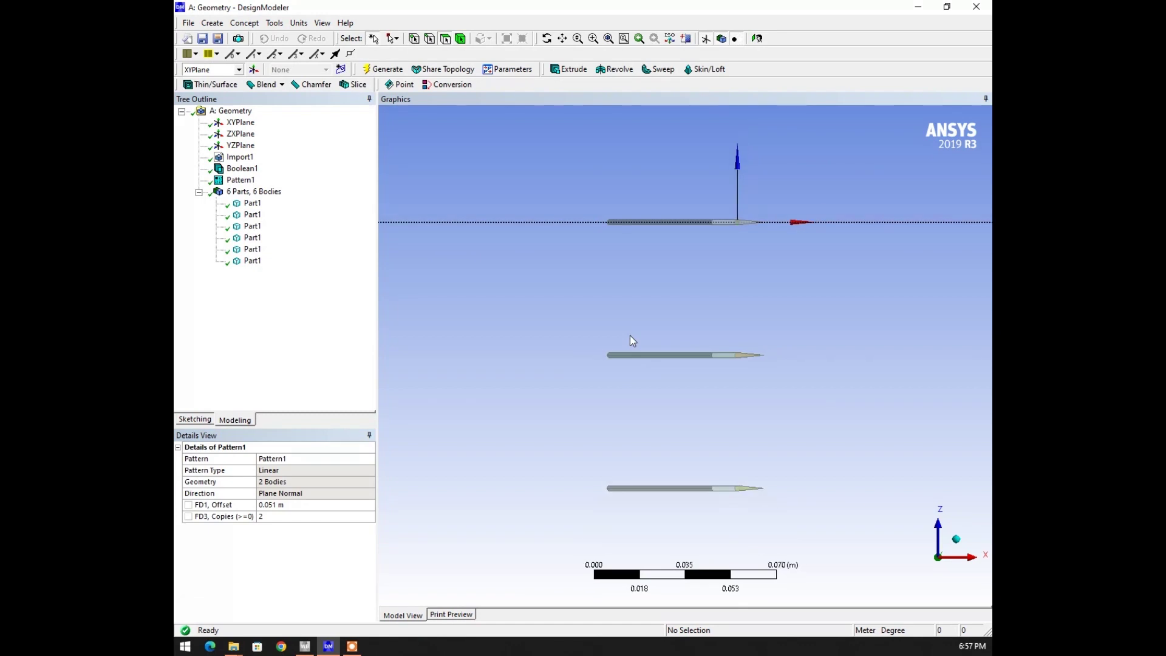
middle_drag(591, 332, 665, 357)
middle_drag(614, 264, 618, 272)
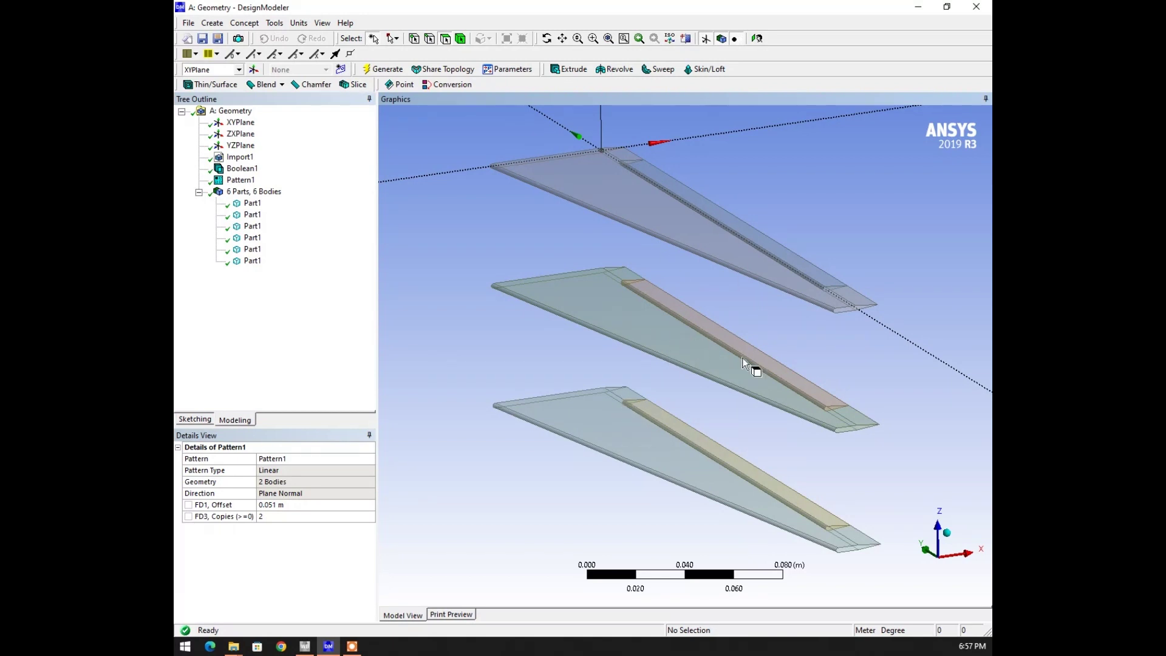
- Create a Rotate body transformation and assign the uppermost flap as its body
click(212, 23)
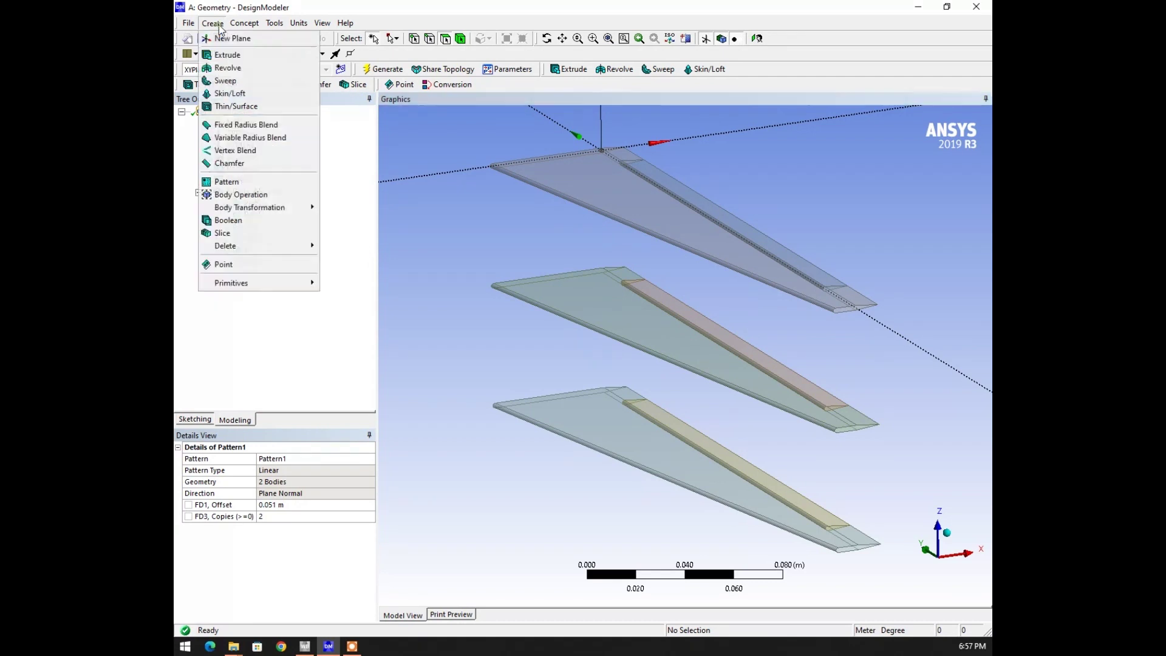
mouse_move(267, 208)
click(343, 234)
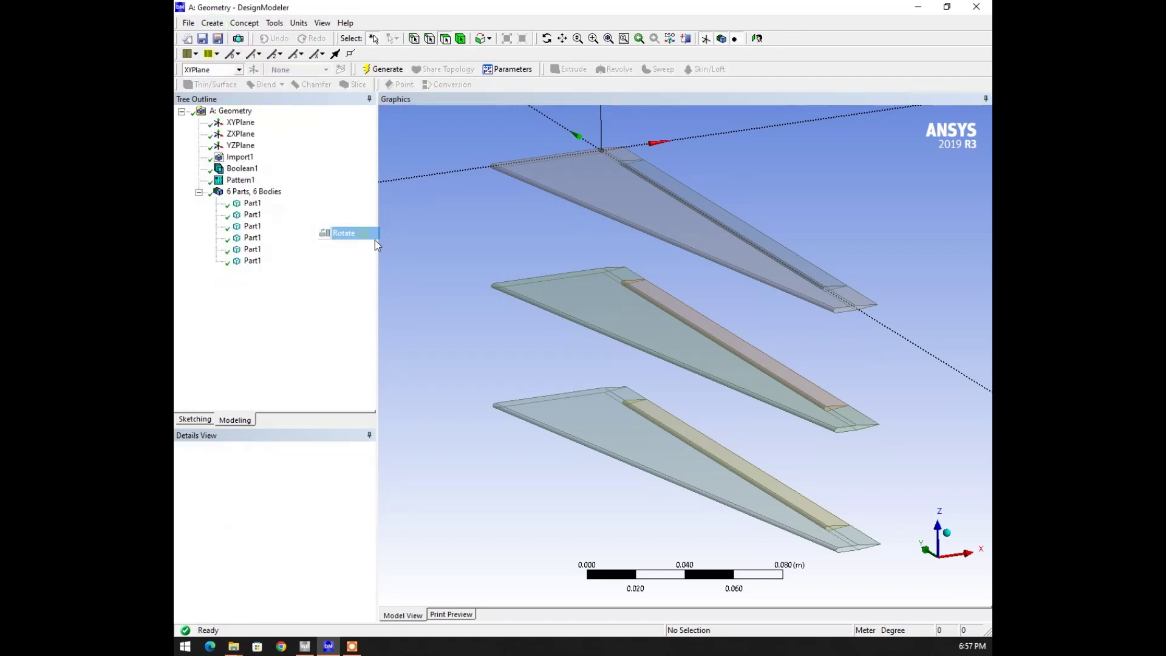
click(732, 219)
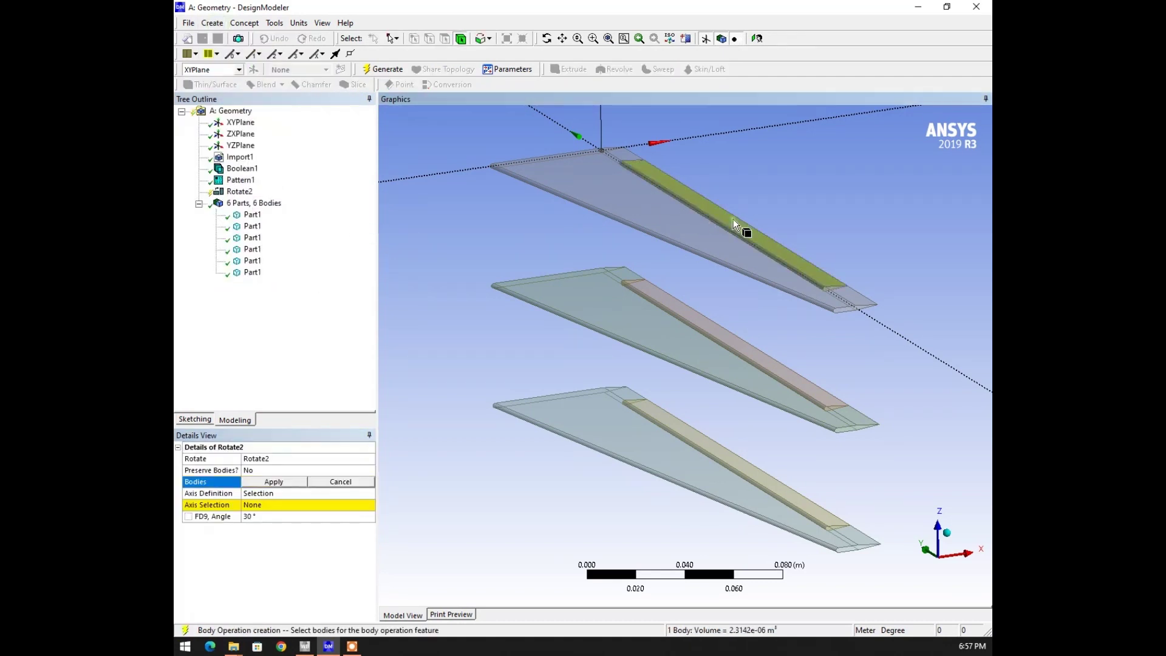
click(261, 484)
- Hide the uppermost fin body and use the uppermost flap's rounded leading-edge face as the rotation axis
scroll(629, 347, up, 3)
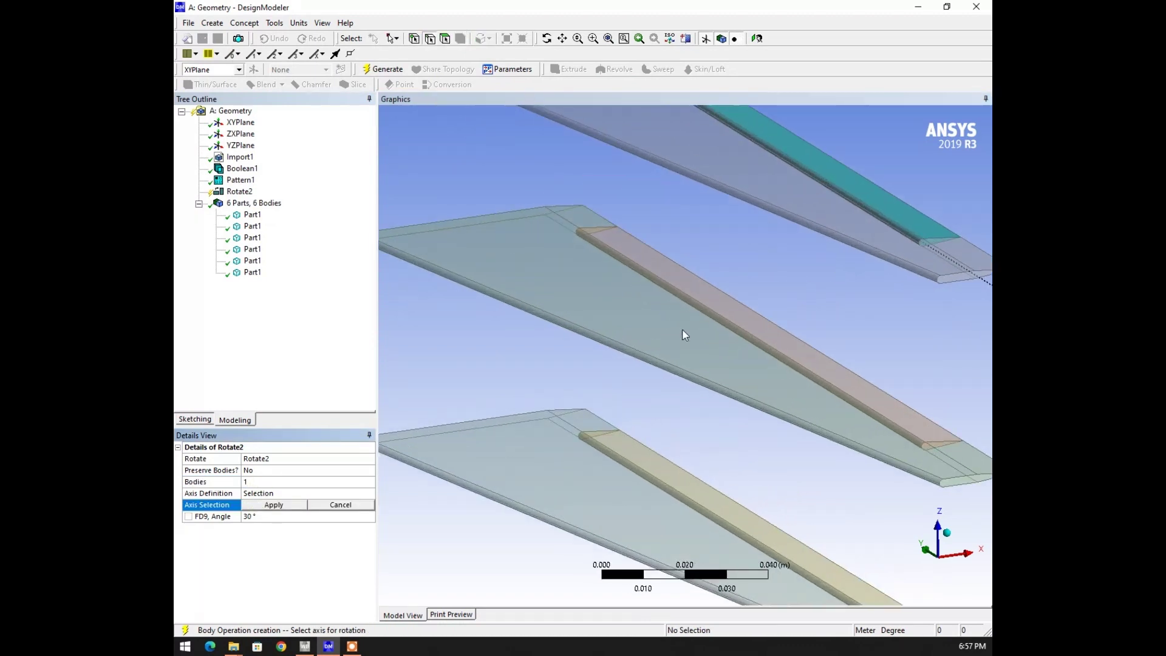
scroll(685, 334, down, 2)
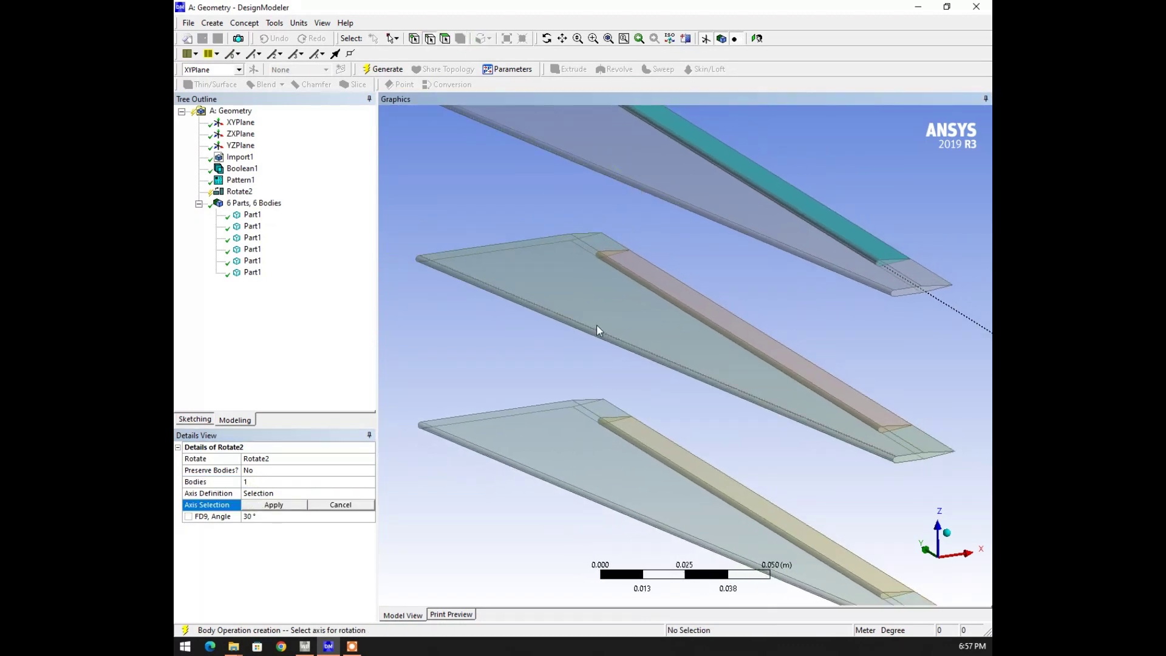
click(616, 175)
right_click(616, 174)
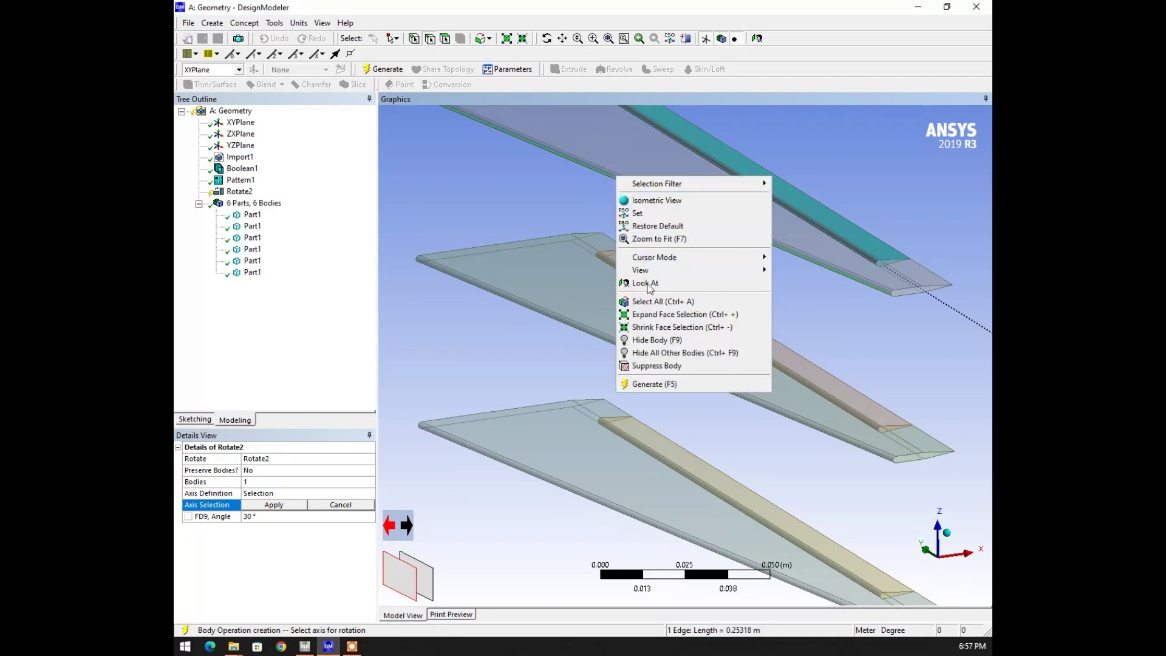
click(652, 341)
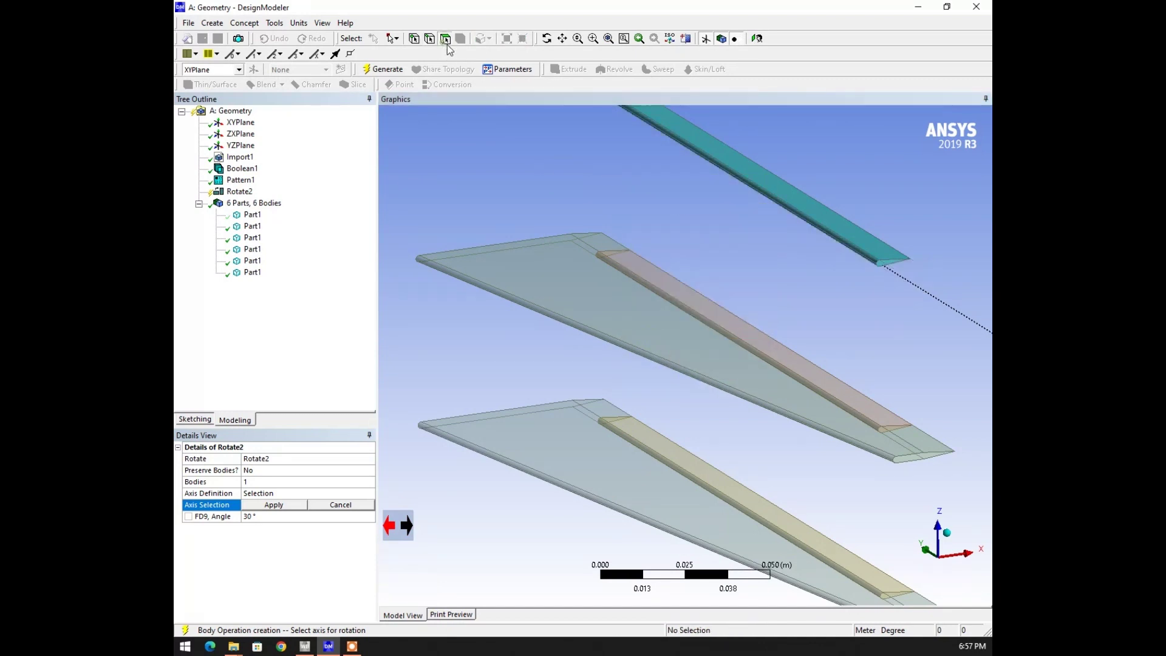
click(865, 255)
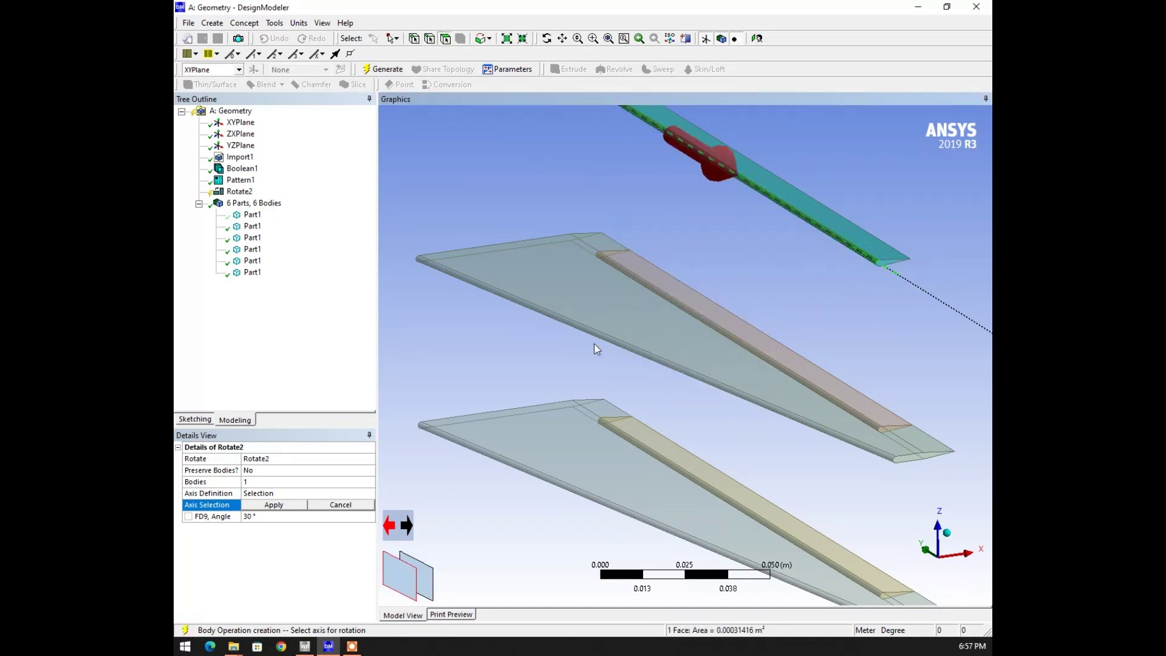
click(267, 505)
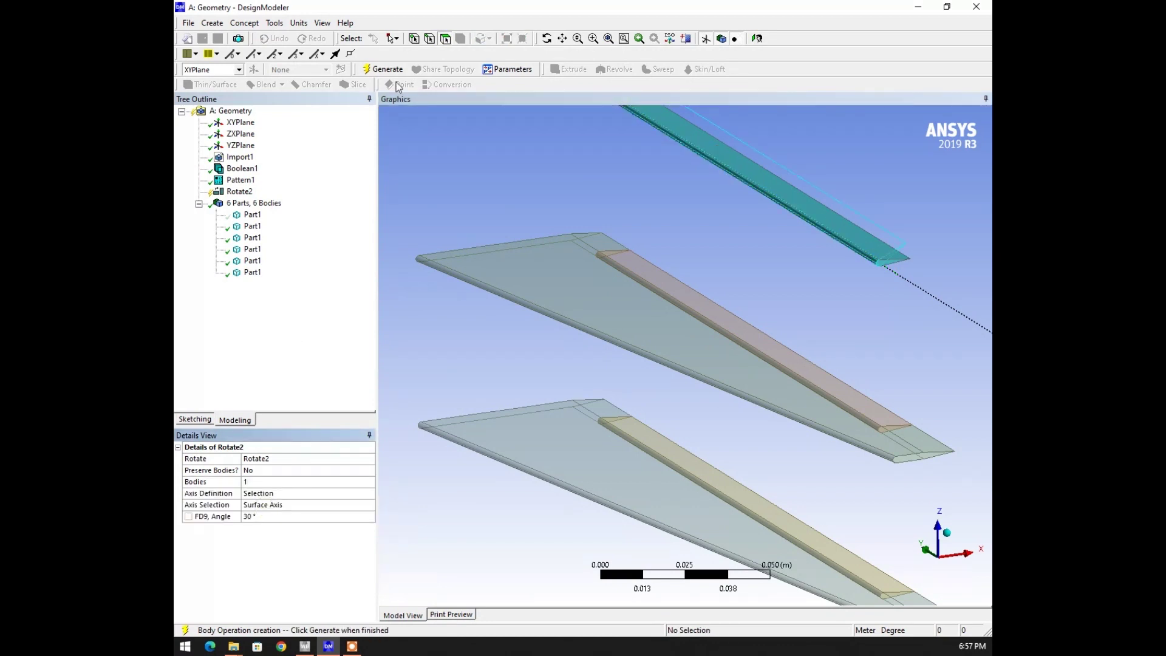
- Set the uppermost flap's rotation angle to -30° and generate the rotation
click(267, 517)
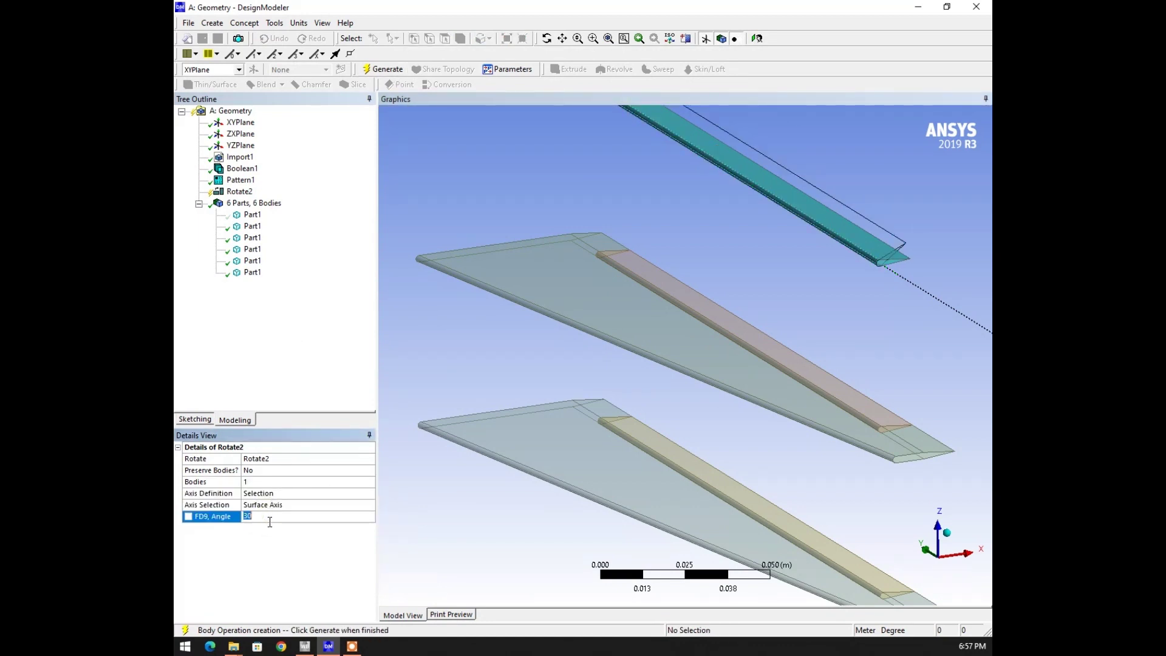
text(-30)
key(Return)
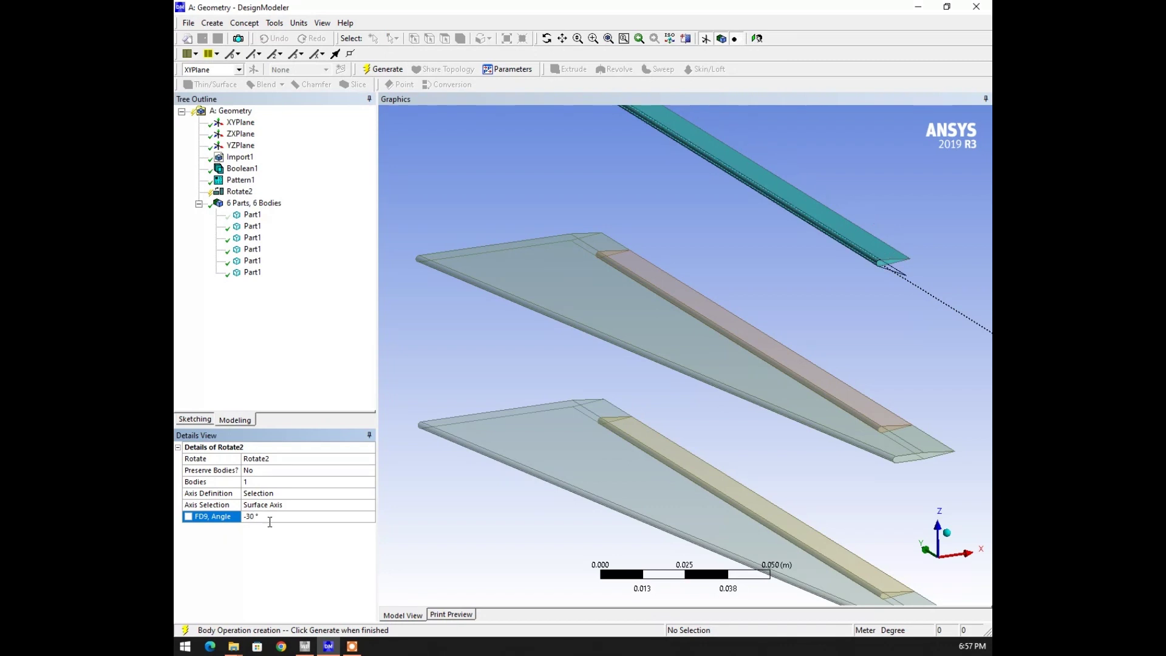
click(383, 68)
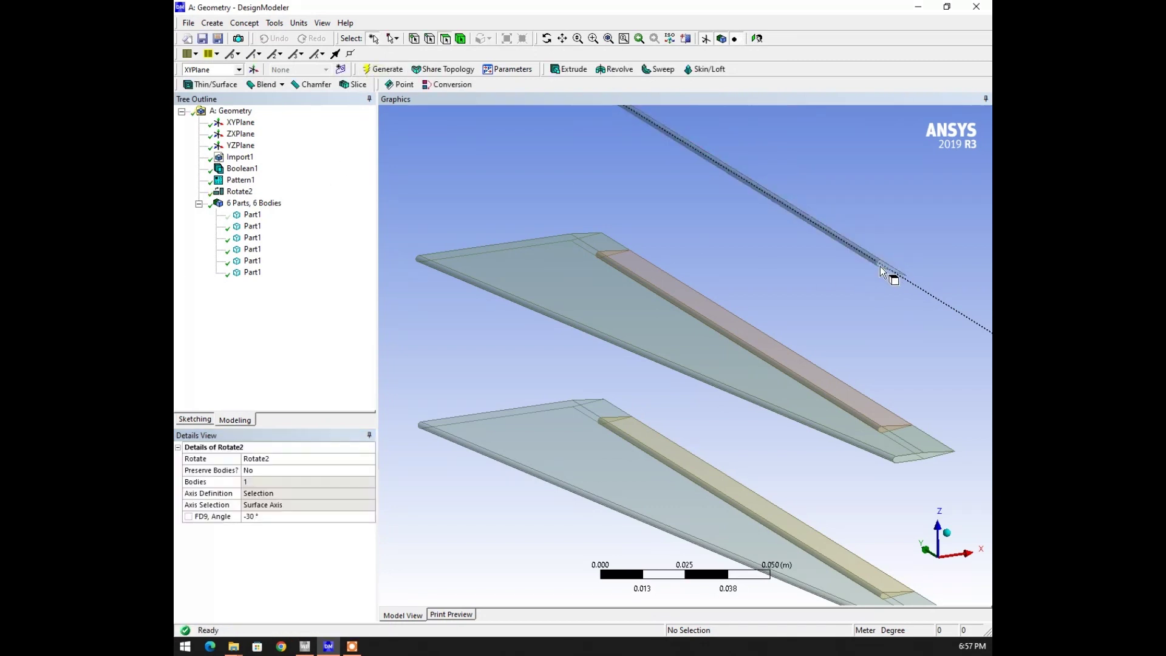
- Hide the lowest fin body and create a Rotate transformation with the lowest flap as its body
click(541, 436)
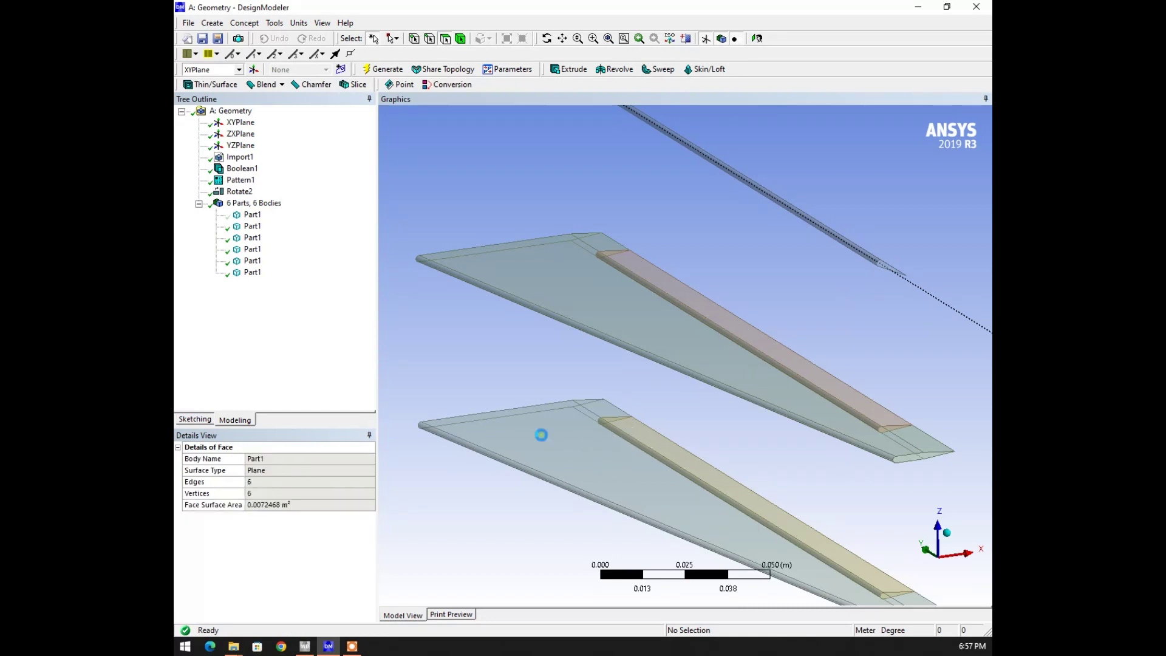
right_click(542, 435)
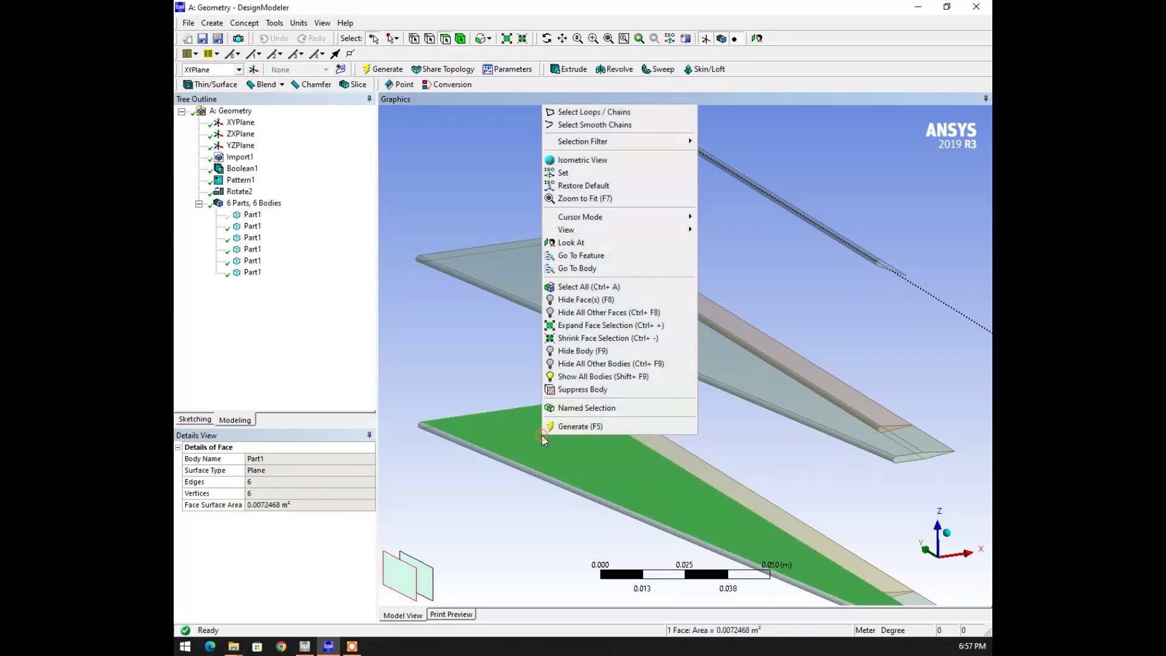
click(577, 350)
click(212, 22)
mouse_move(255, 207)
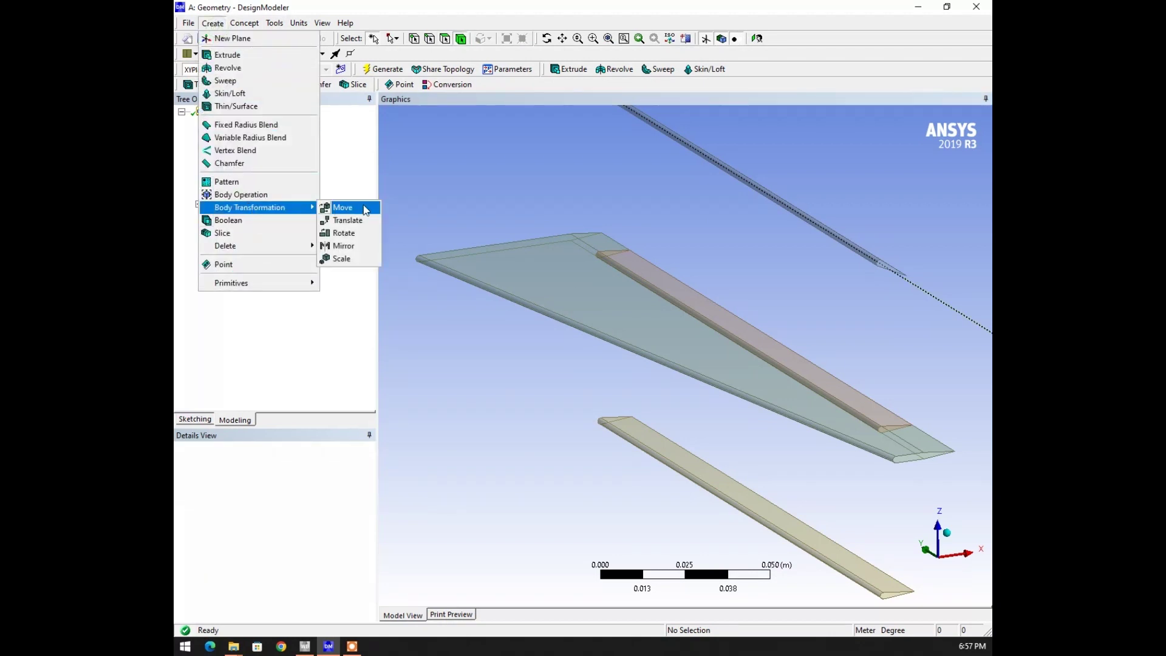
click(365, 239)
click(651, 446)
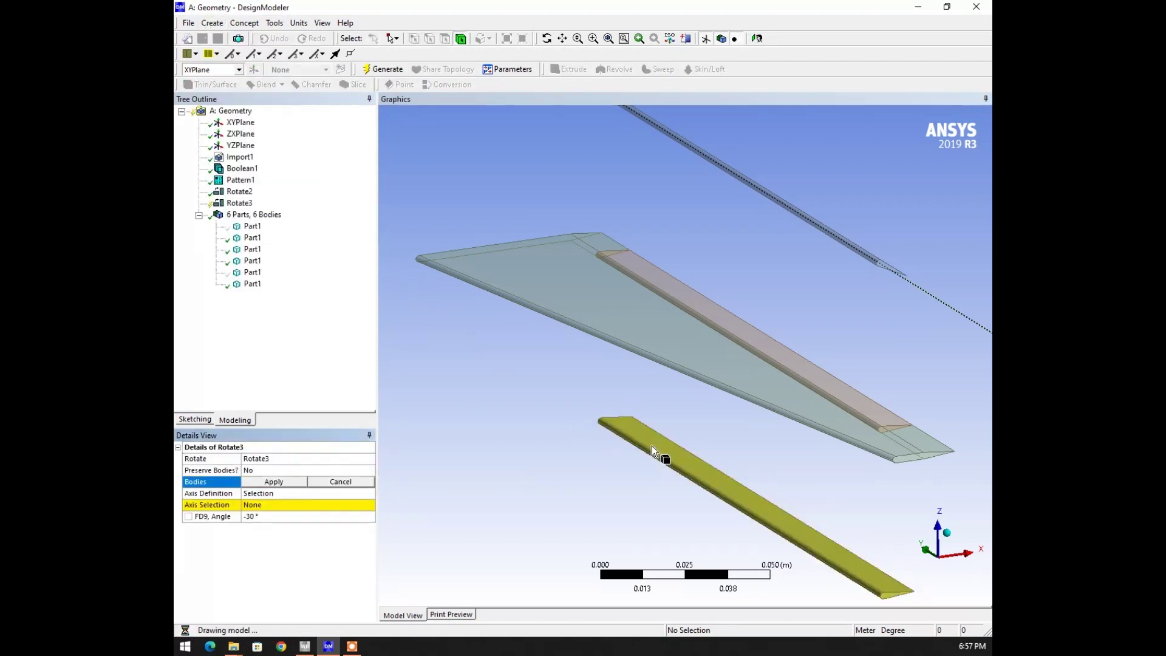
click(267, 483)
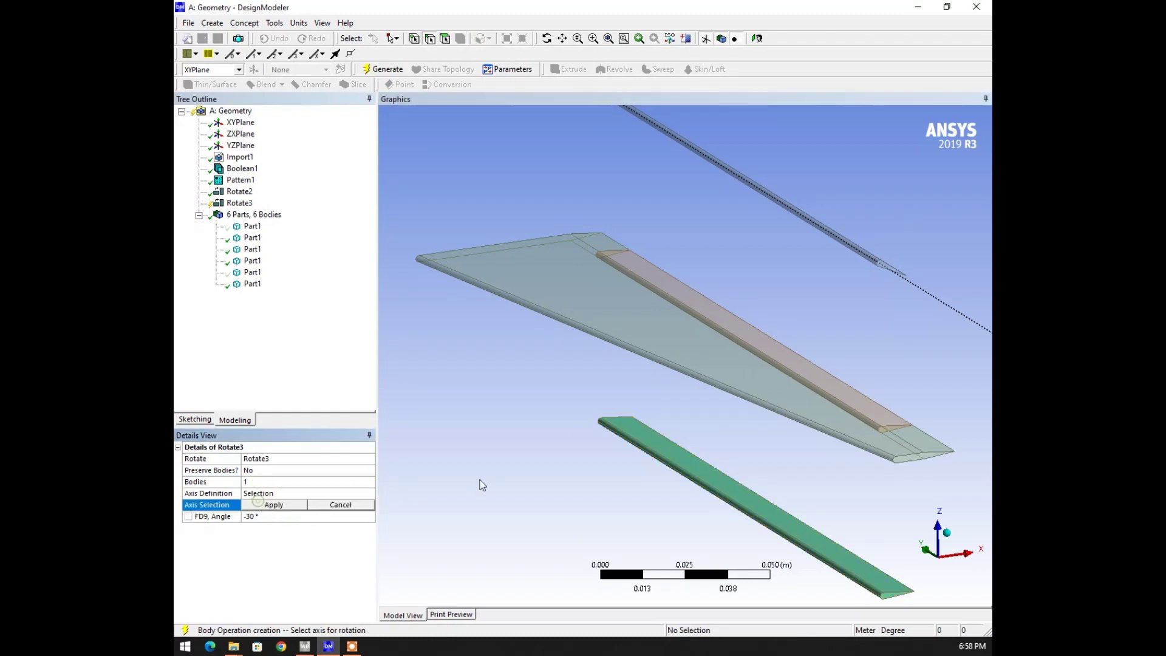
- Use the lowest flap's rounded leading-edge face as the rotation axis
click(643, 447)
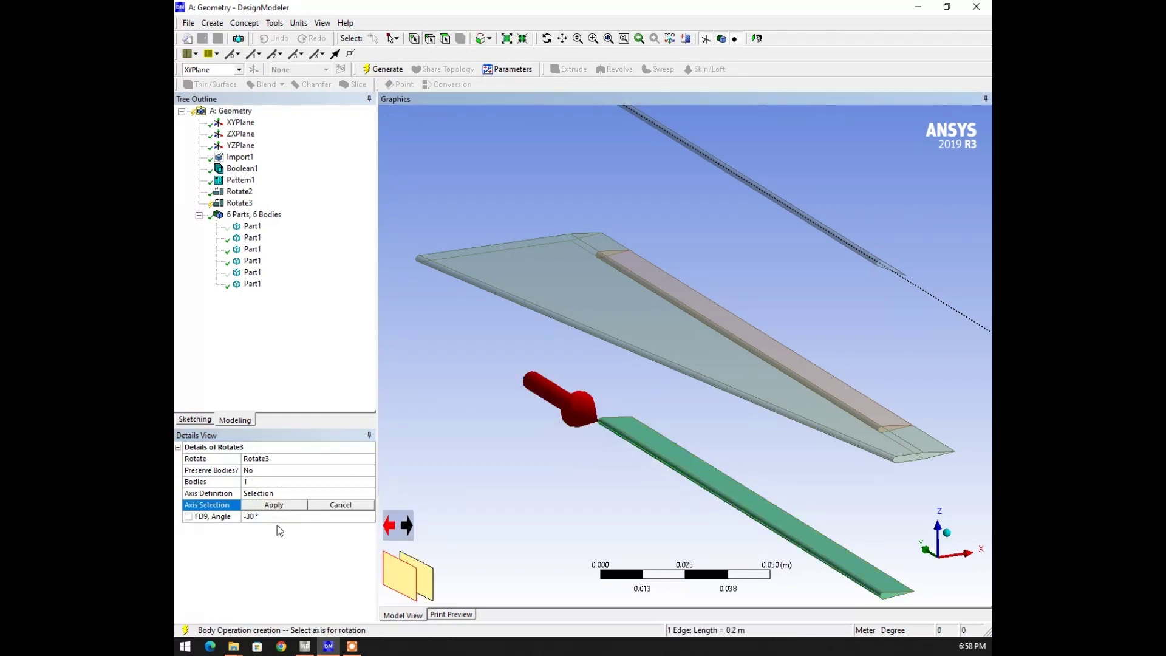
scroll(620, 435, up, 3)
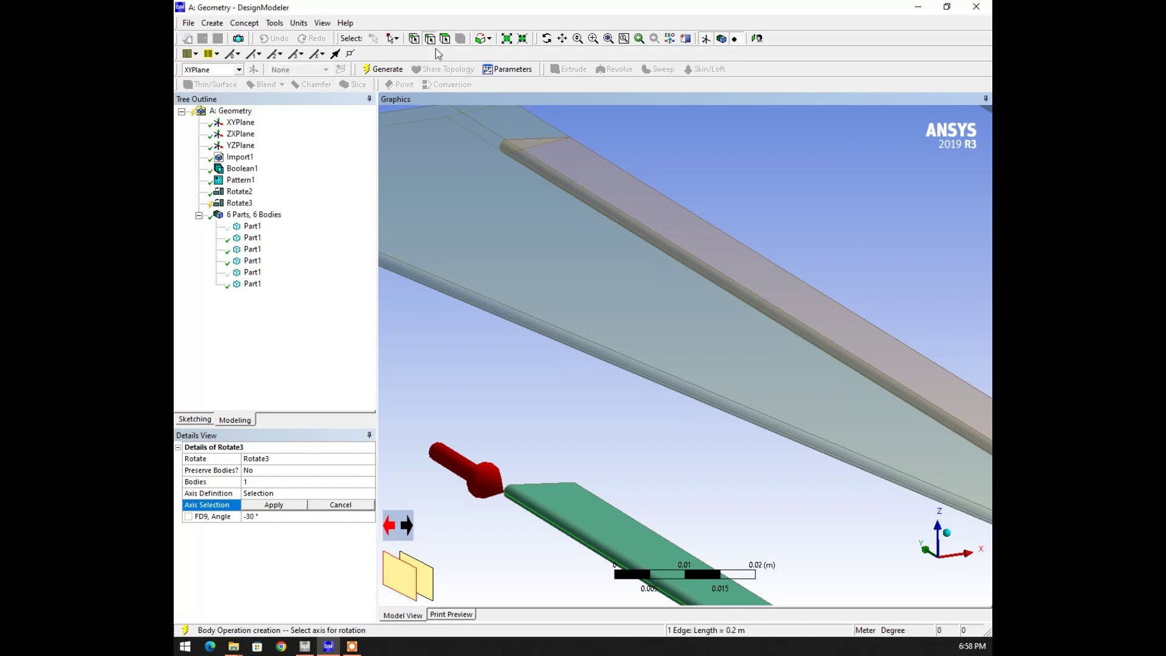
scroll(533, 495, down, 3)
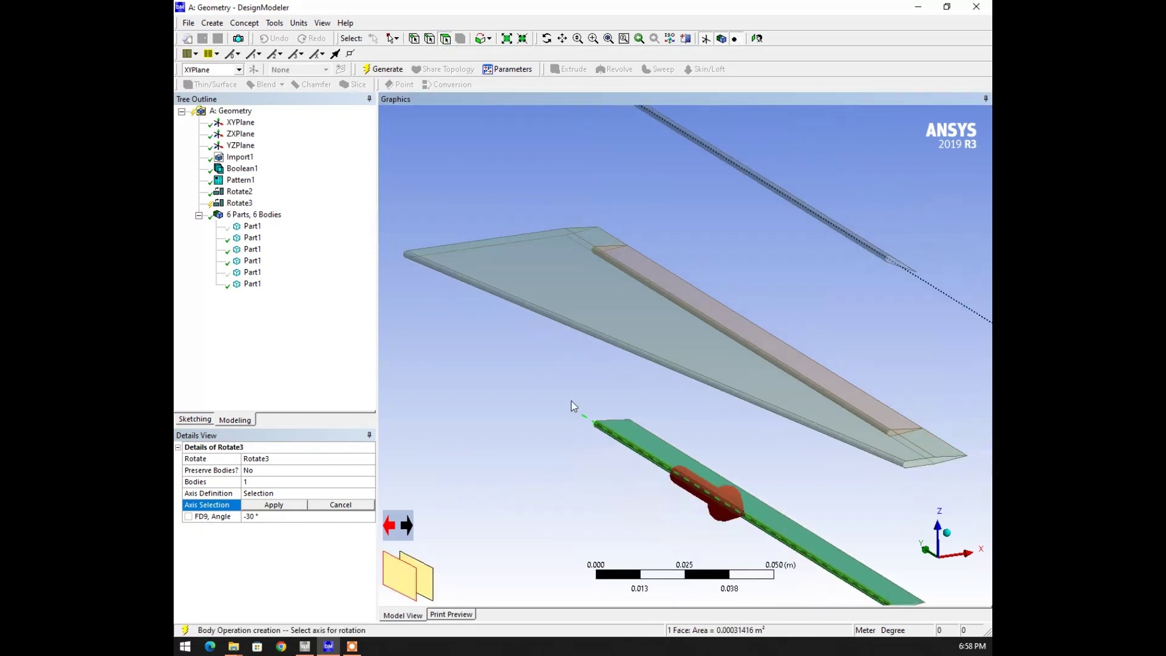
click(285, 506)
- Set the lowest flap's rotation angle to 30° and generate the rotation
click(271, 516)
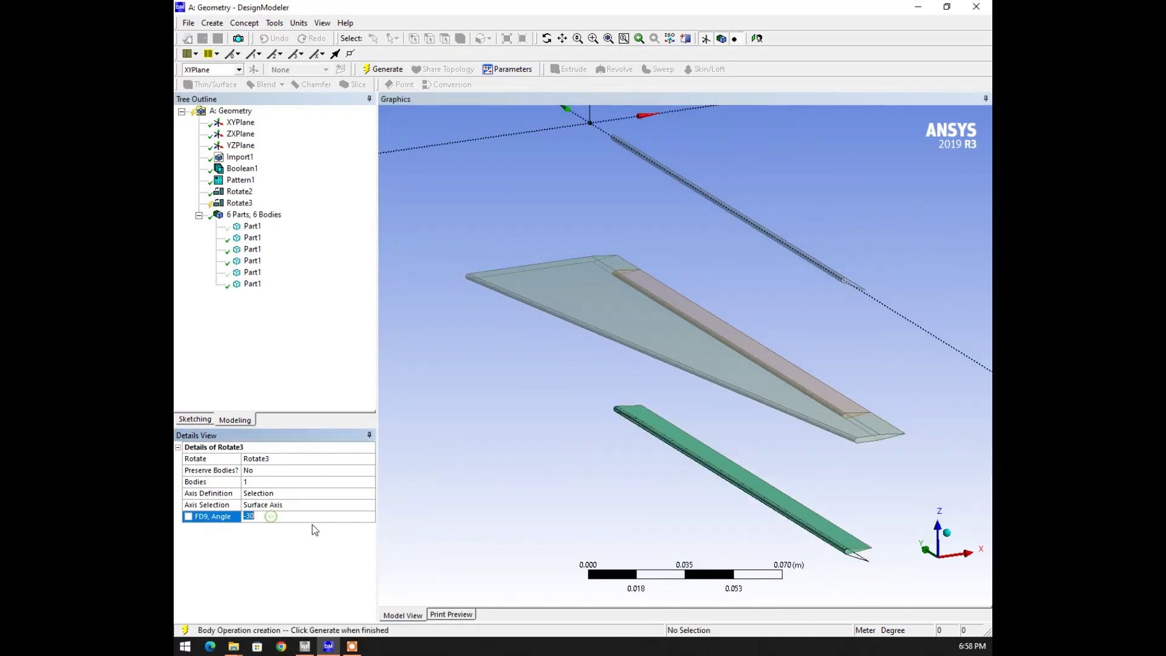
key(Return)
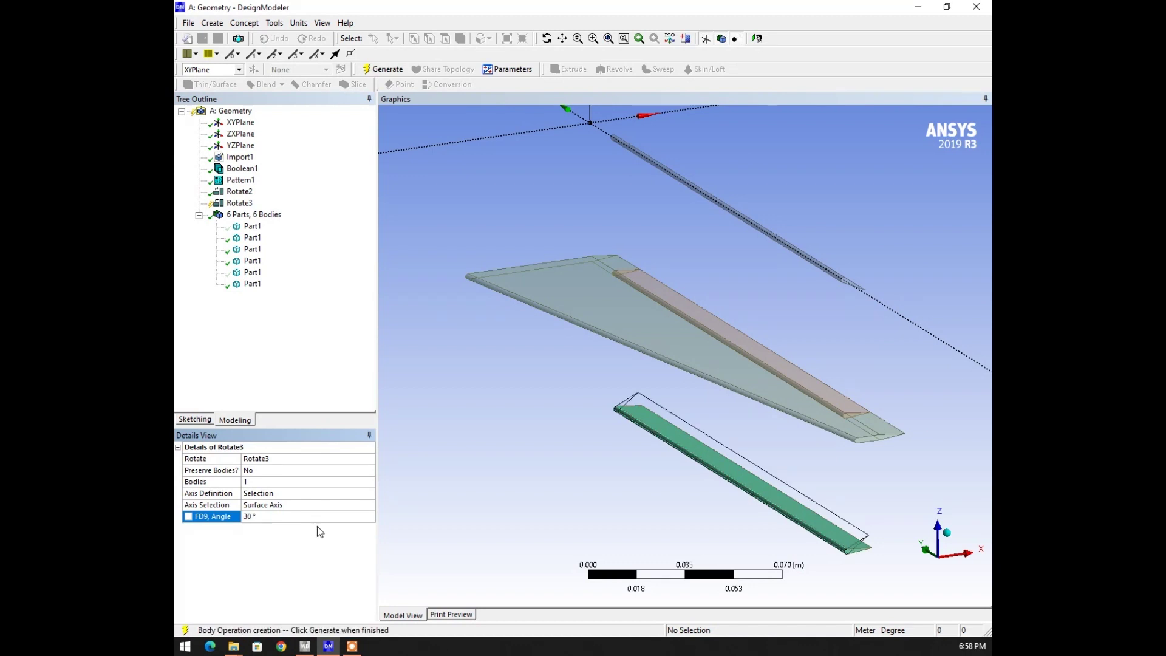
click(383, 68)
- Show all bodies again and examine the three fins with their flaps in a side view along Y
right_click(500, 231)
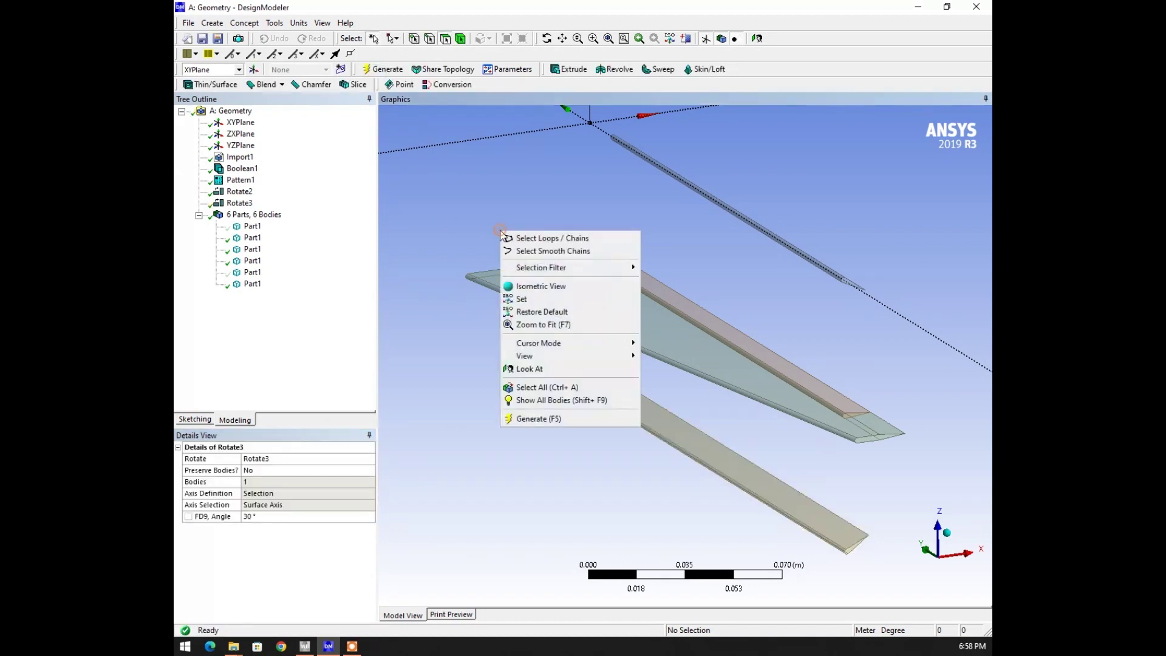
click(547, 400)
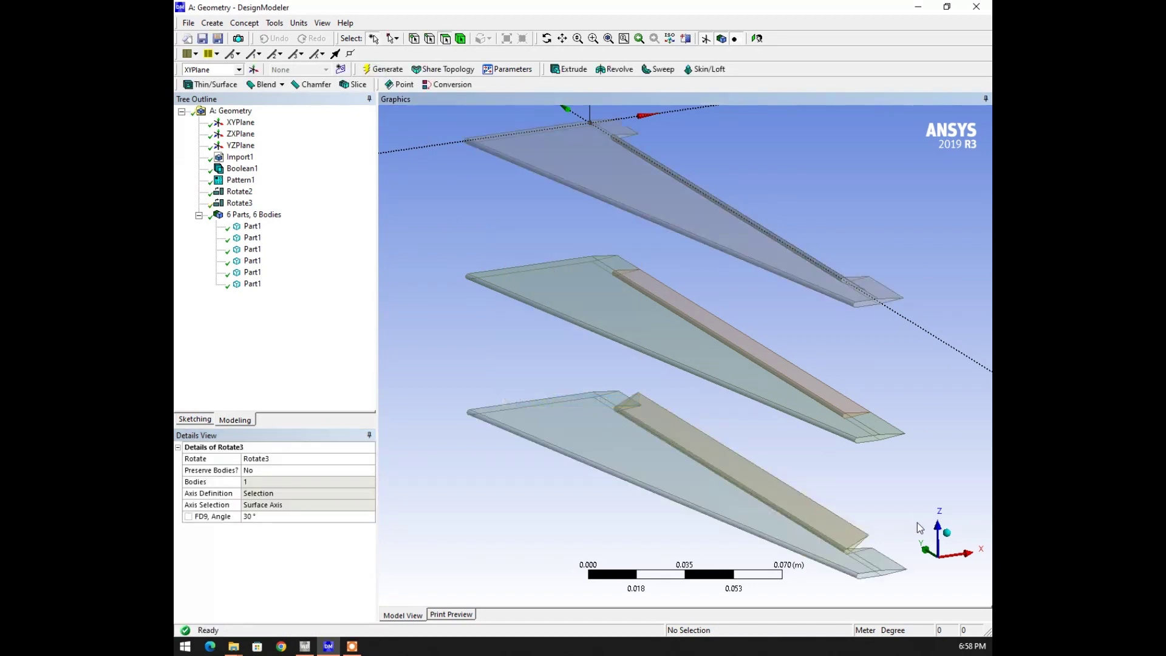
click(940, 558)
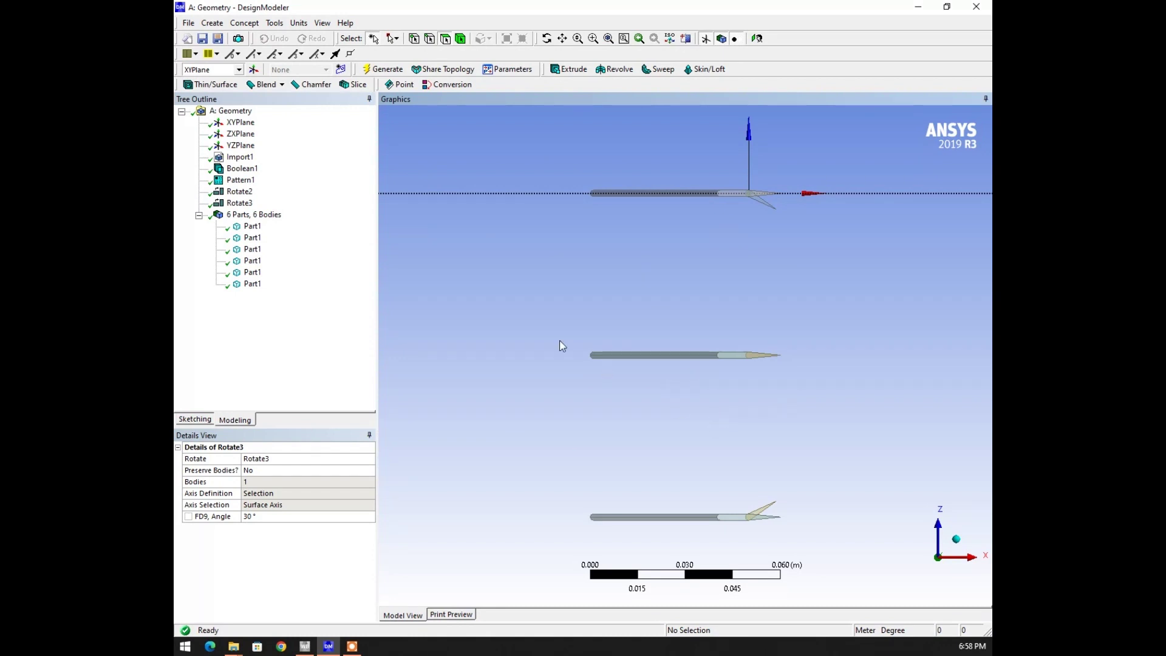
scroll(560, 340, down, 1)
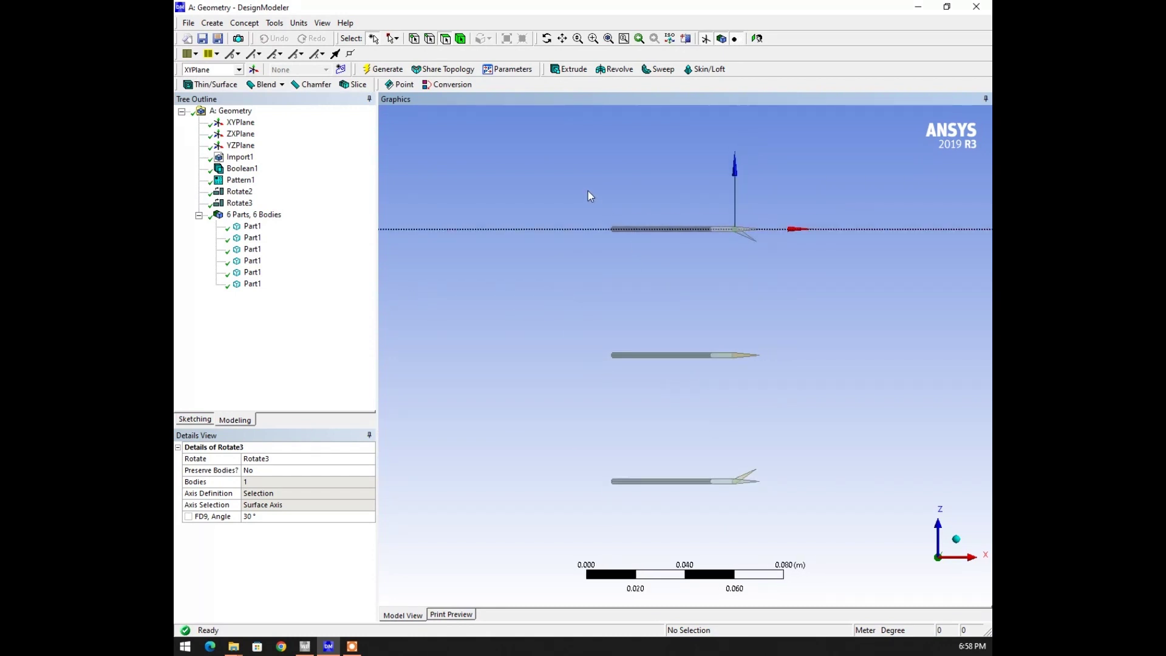
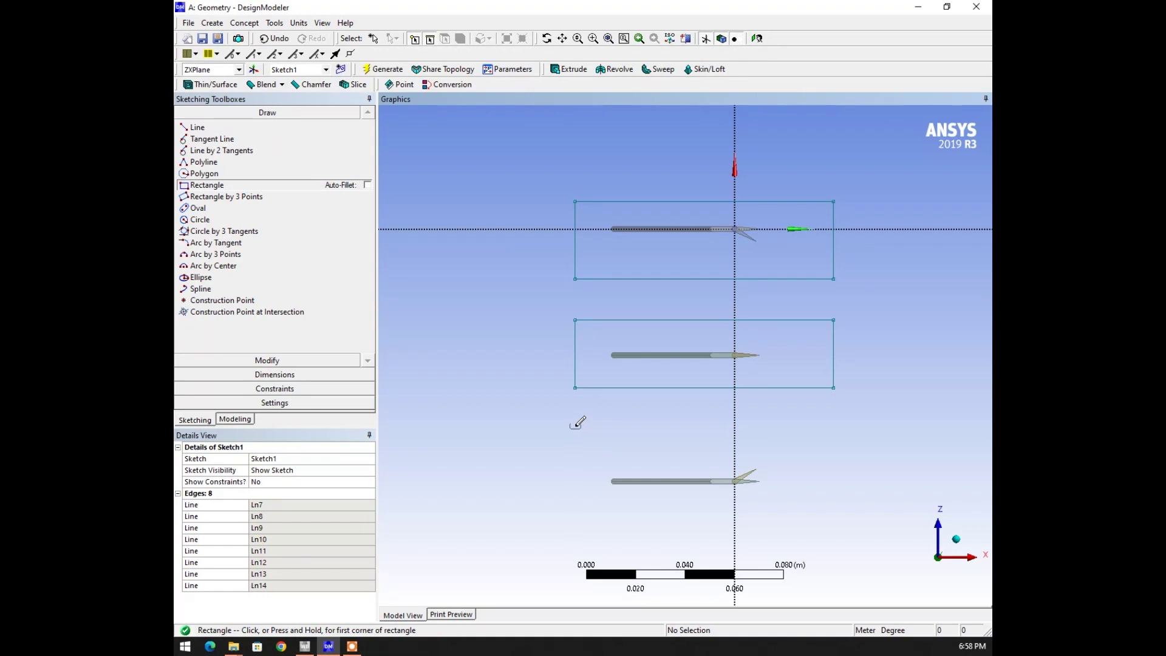
- Sketch a rectangle around the lowest fin on the ZXPlane, aligned in width with the two rectangles above it
click(575, 426)
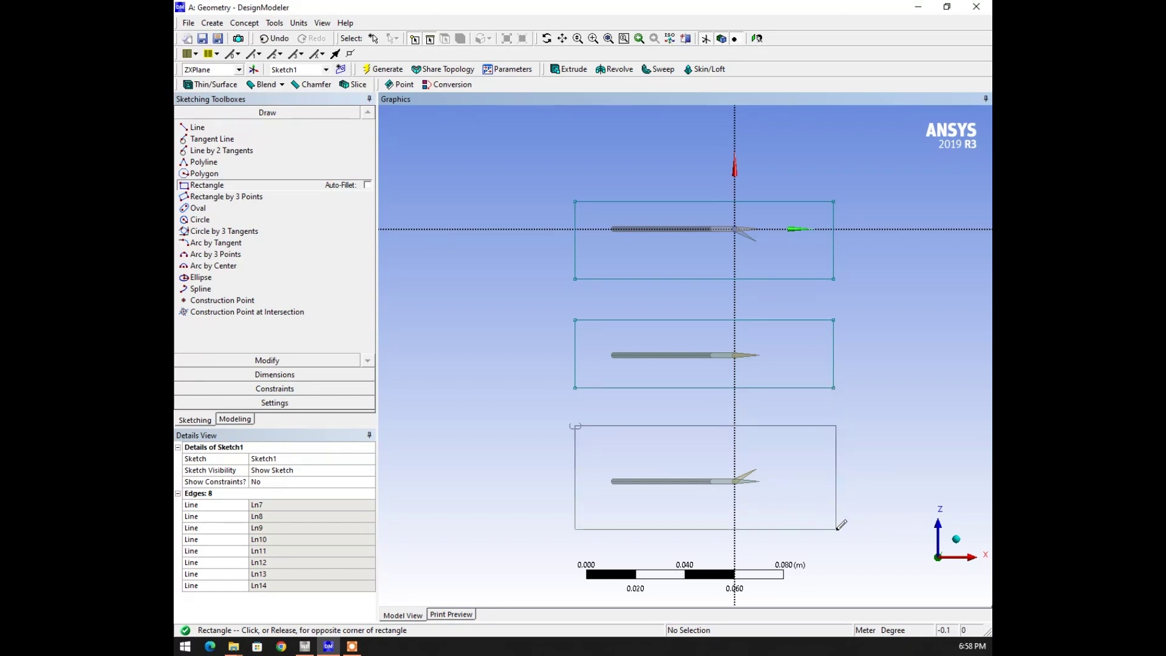
click(835, 529)
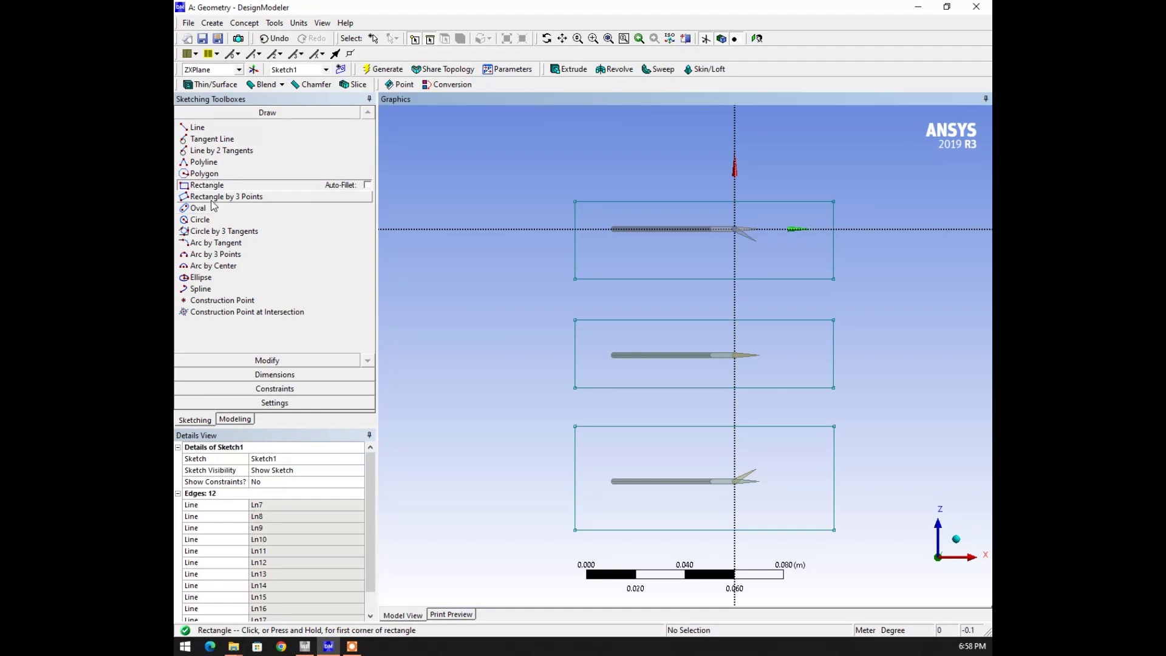
- Add length dimensions for the heights of the upper, middle and lower rectangles around the fins
click(255, 375)
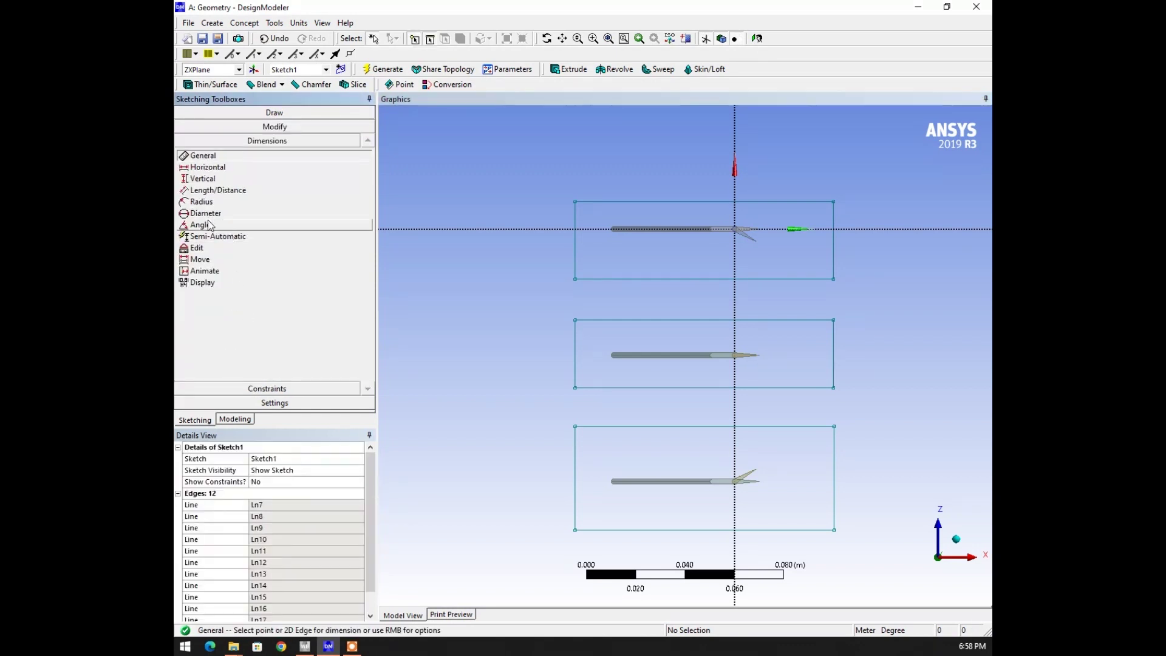
click(204, 191)
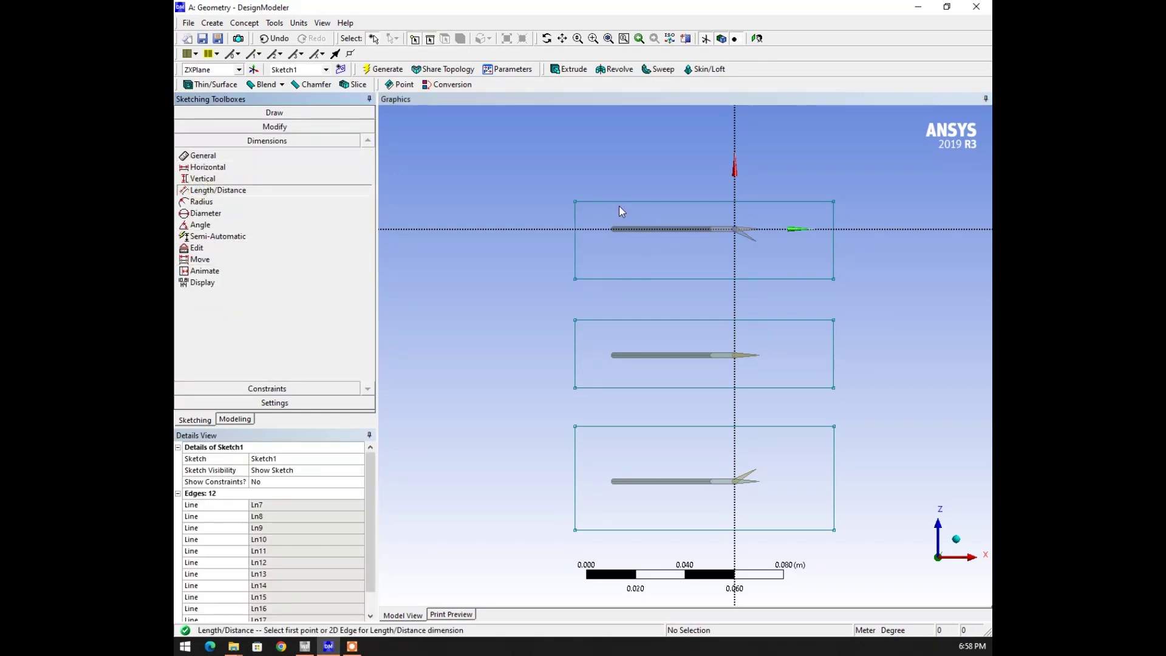
click(621, 201)
click(626, 278)
click(512, 270)
click(597, 319)
click(600, 388)
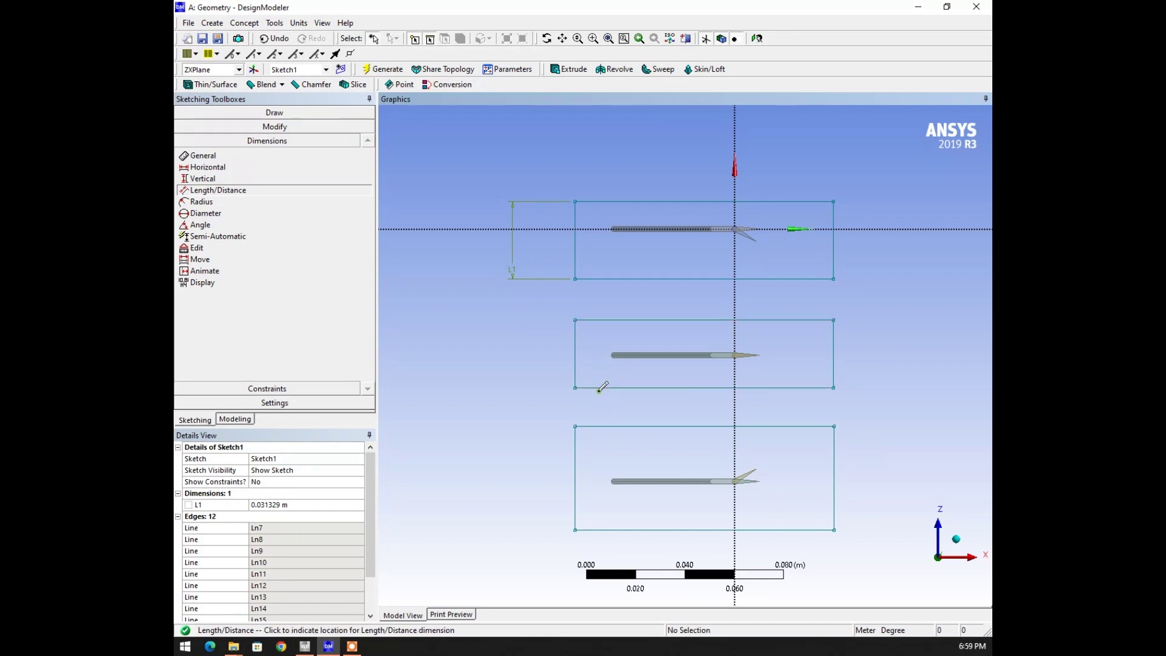
click(608, 427)
click(606, 530)
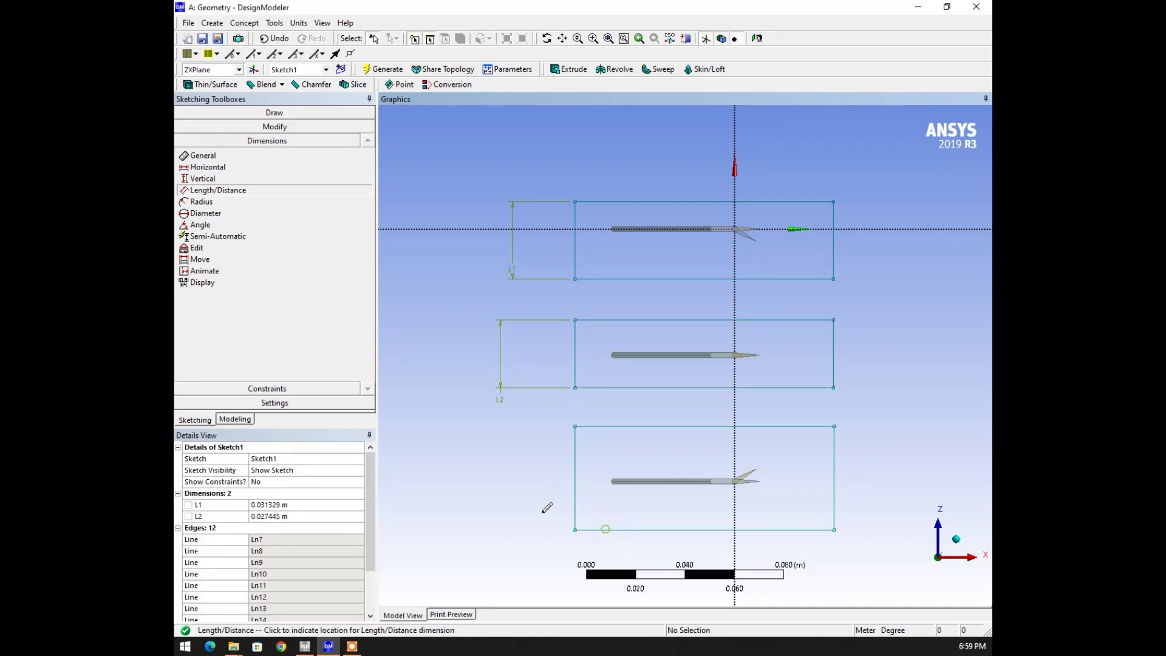
click(538, 509)
- Switch the units to millimetres and set the height of all three rectangles to 50 mm
click(273, 507)
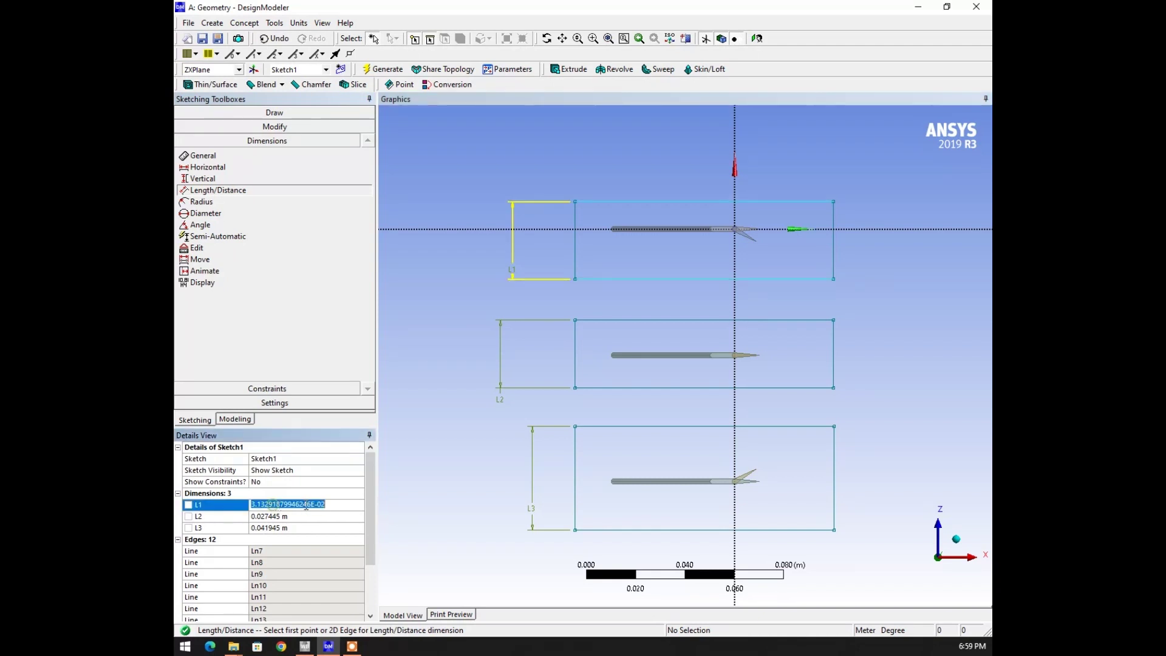
click(298, 23)
click(321, 61)
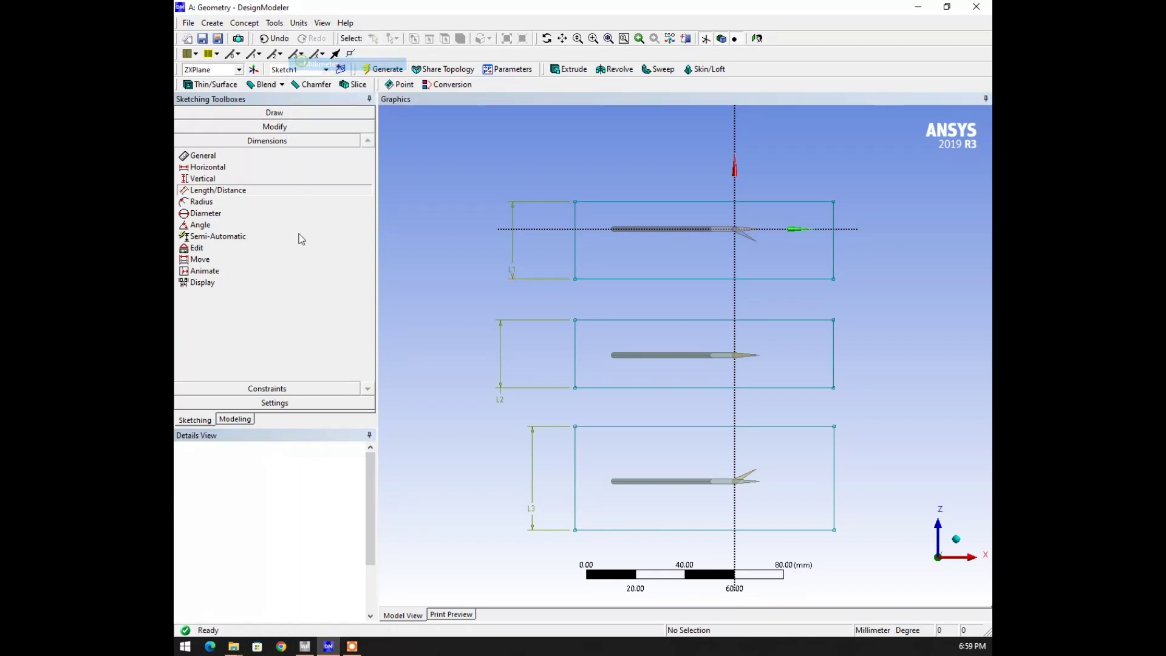
click(289, 505)
text(50)
click(288, 517)
text(0)
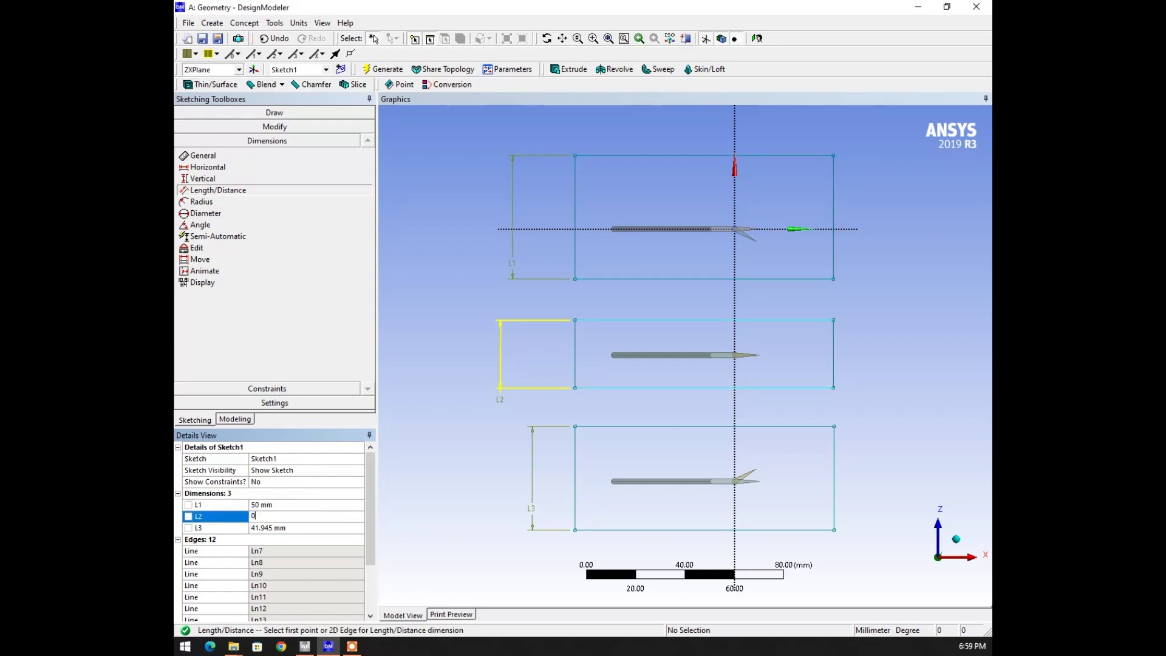
click(284, 528)
text(50)
key(Return)
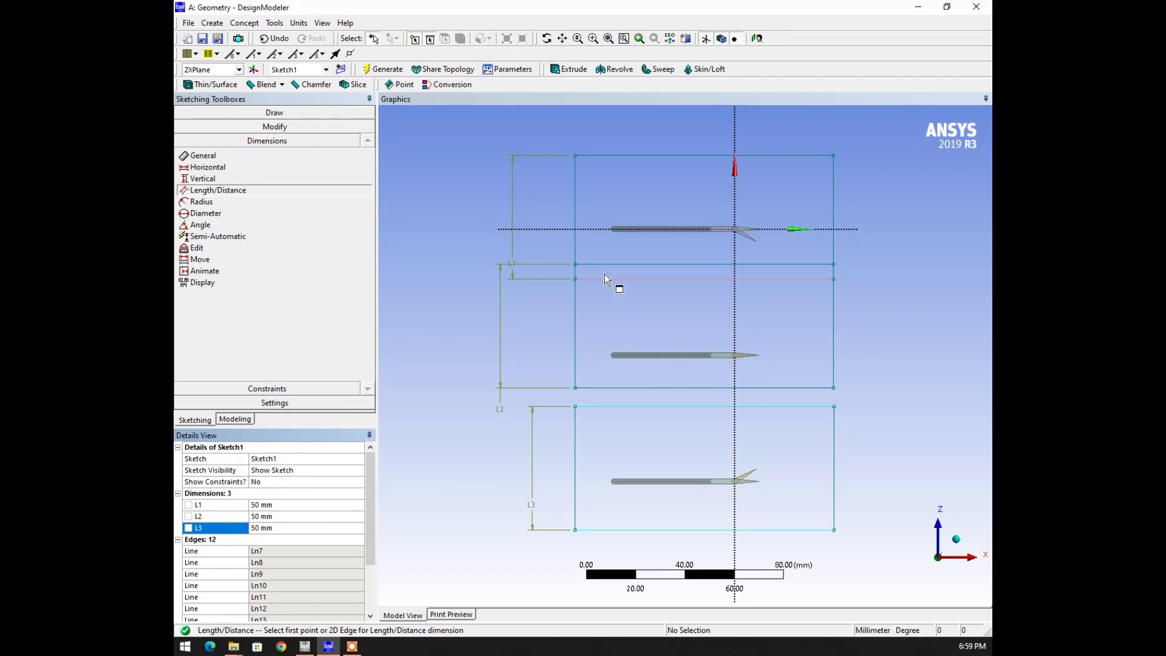
- Dimension the gap between the middle and lower rectangles and set it to 1 mm
click(602, 390)
click(600, 406)
click(417, 408)
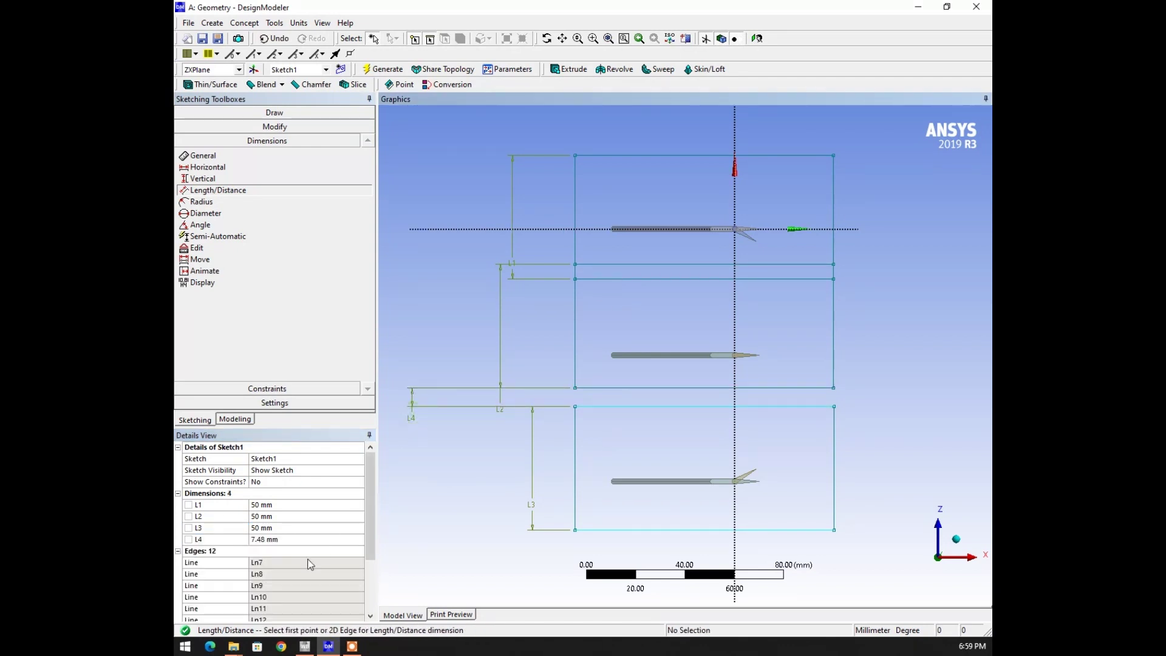
text(1)
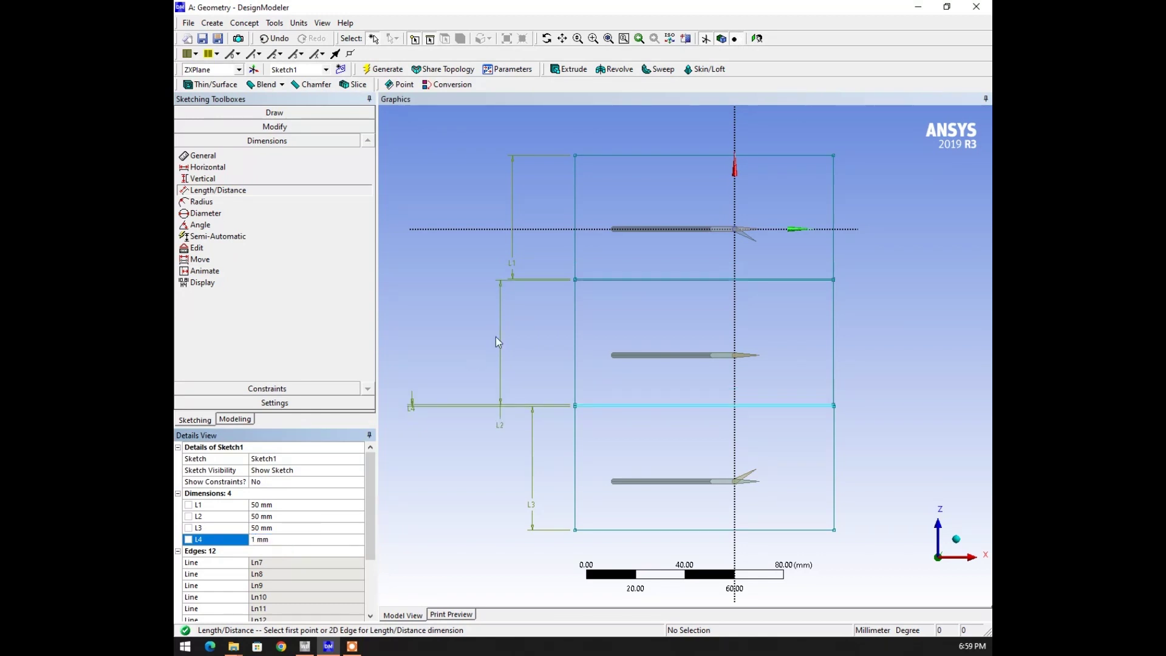
- Dimension the upper rectangle's top edge from the horizontal sketch axis and set the distance to 25 mm
click(590, 230)
click(600, 156)
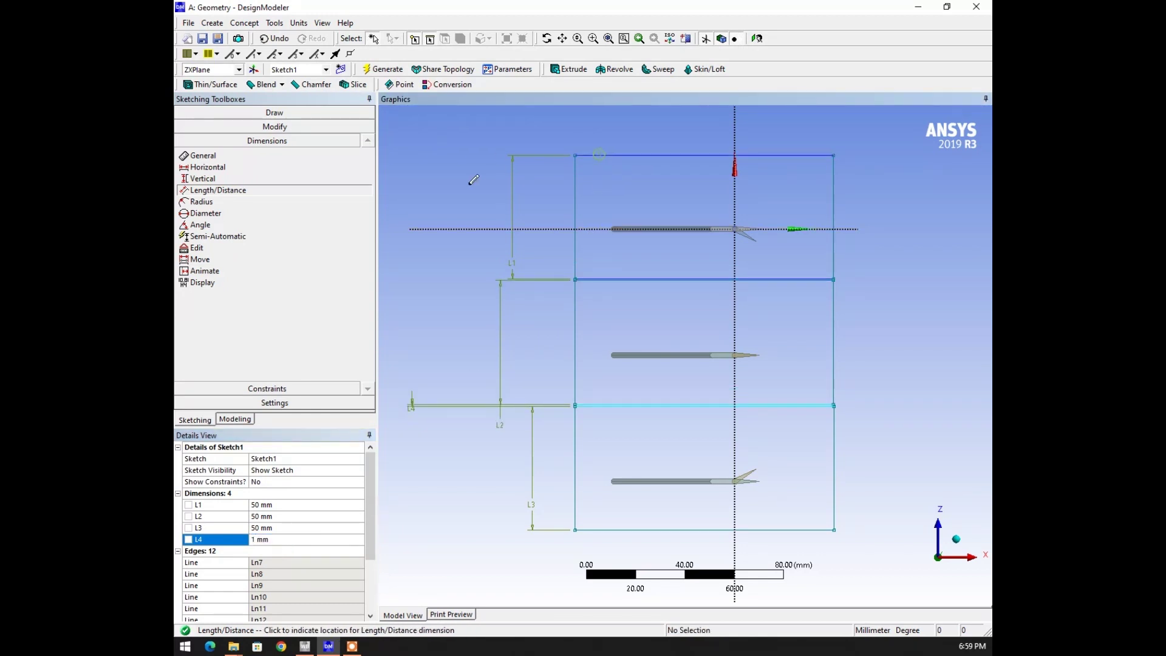
click(463, 182)
click(283, 552)
text(25)
key(Return)
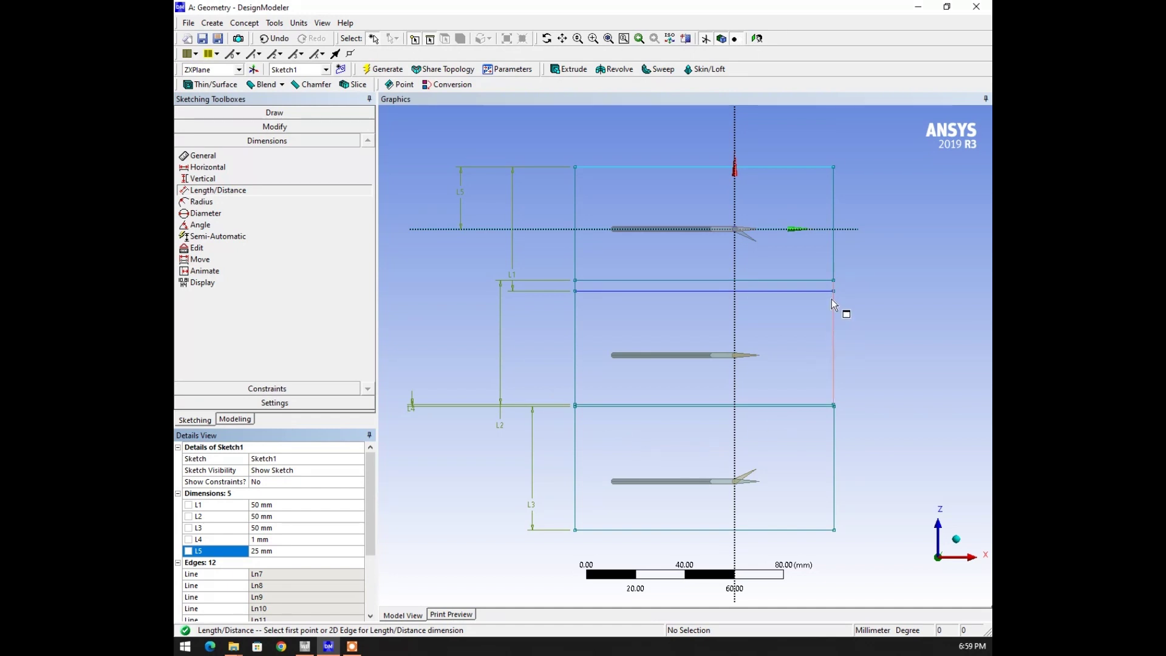
- Dimension the middle rectangle's top edge from the horizontal sketch axis and set the distance to 26 mm
click(593, 281)
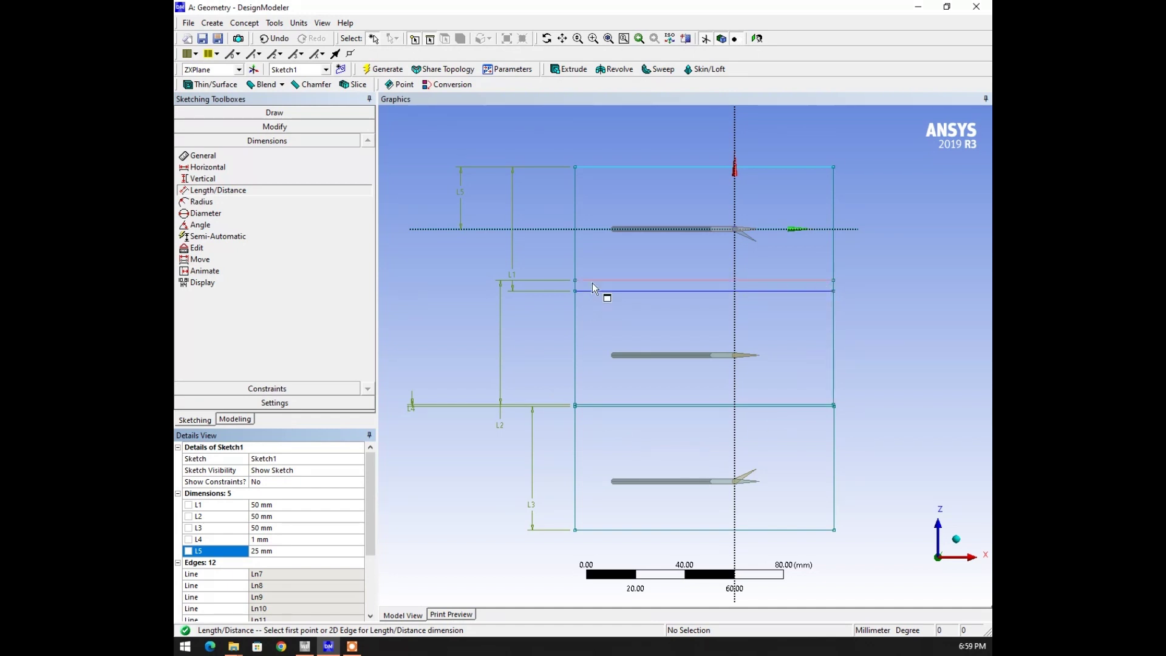
click(541, 230)
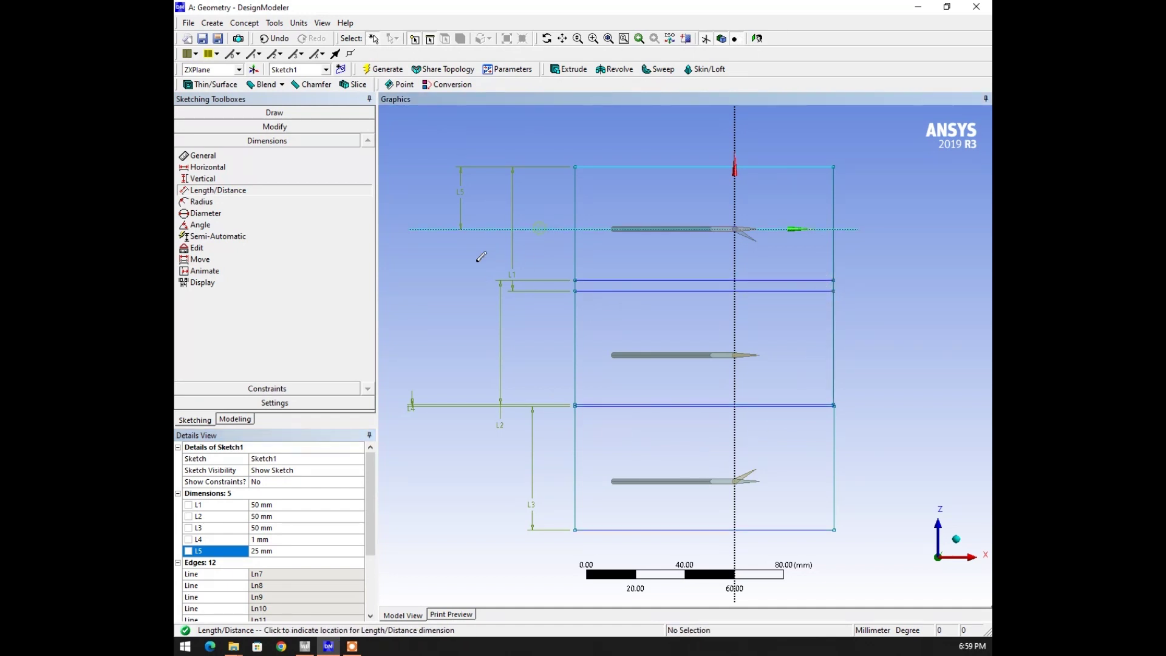
click(440, 255)
click(266, 562)
text(25)
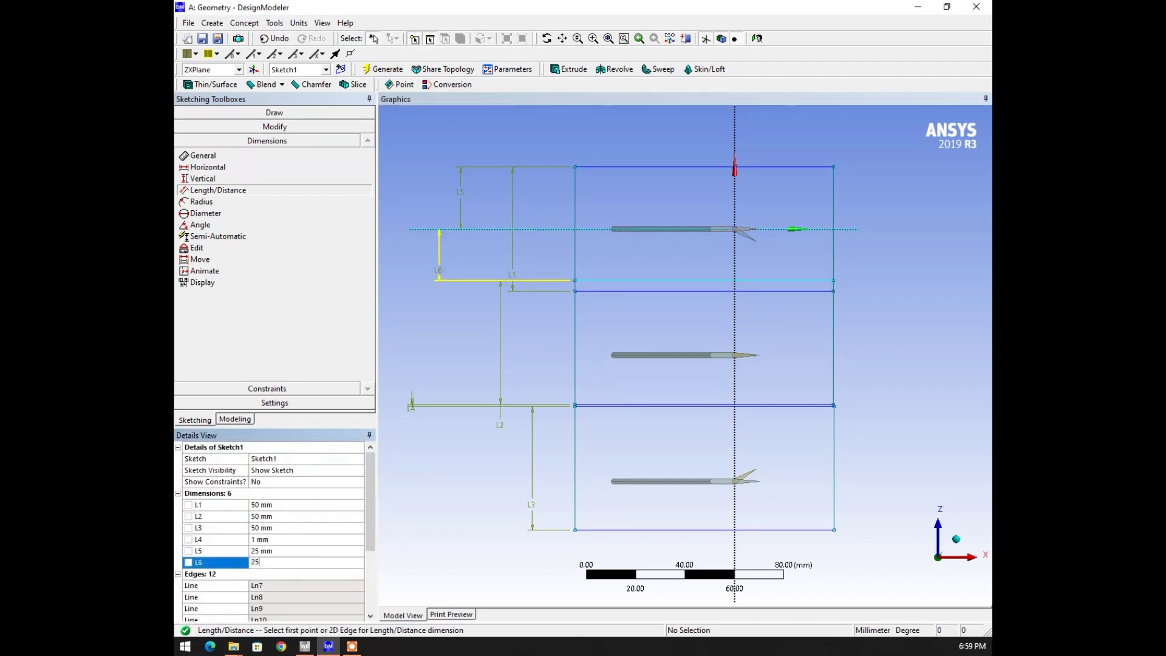
key(Return)
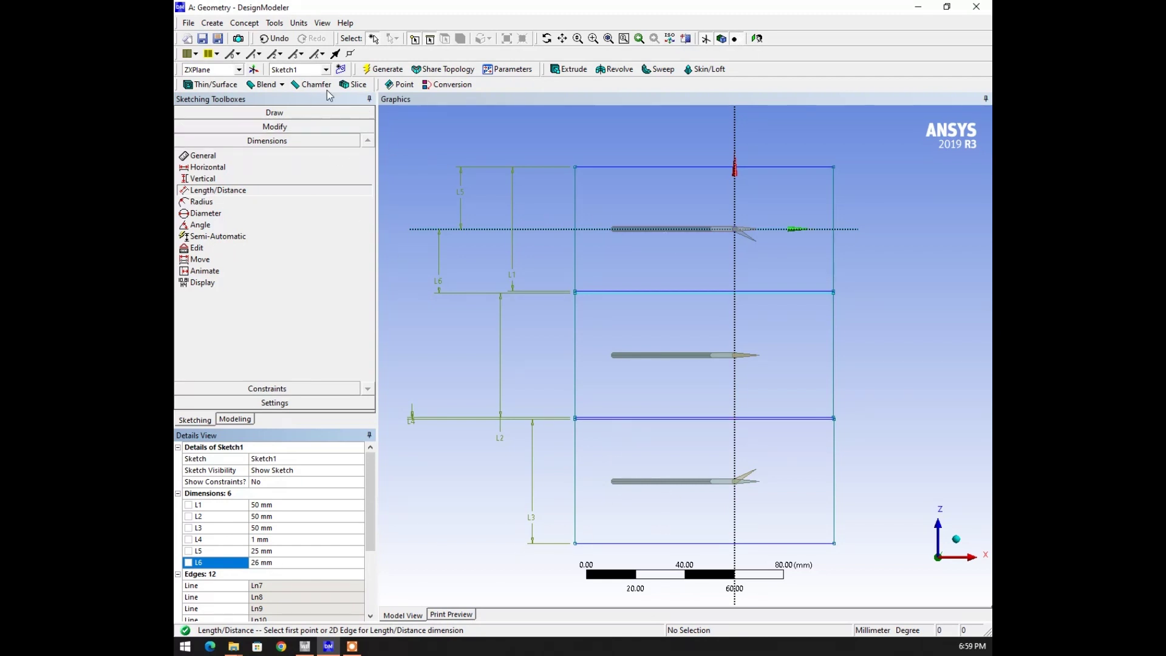
- Dimension the upper rectangle's left edge from the vertical sketch axis and set the distance to 60 mm
click(575, 206)
click(735, 206)
click(660, 146)
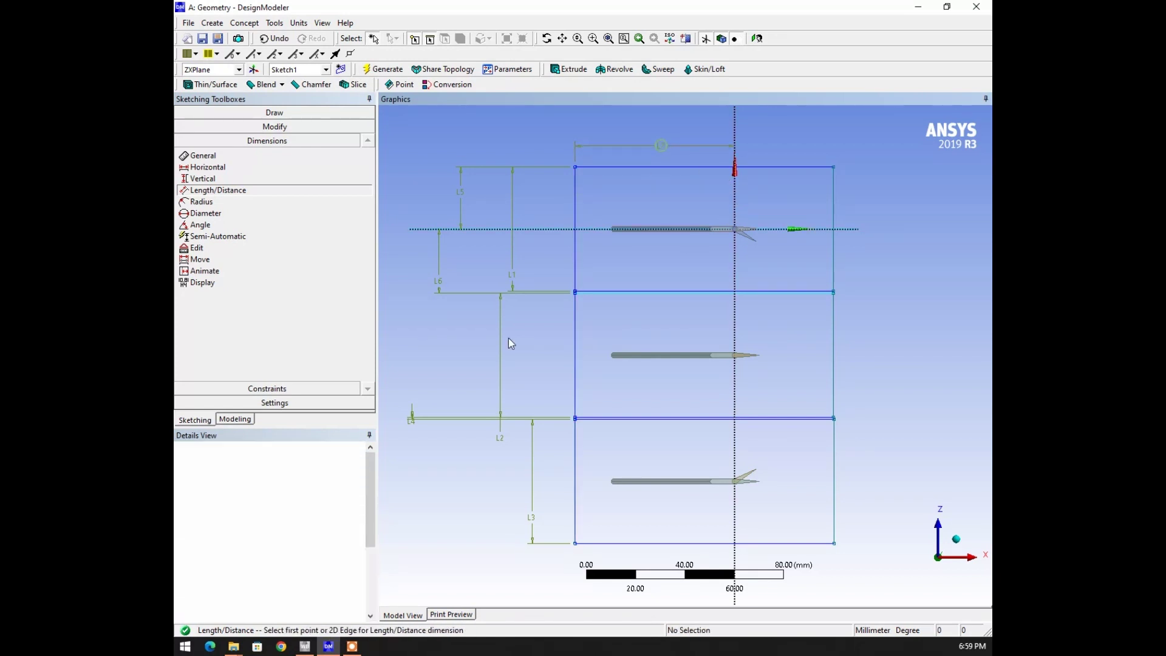
click(283, 574)
text(60)
key(Return)
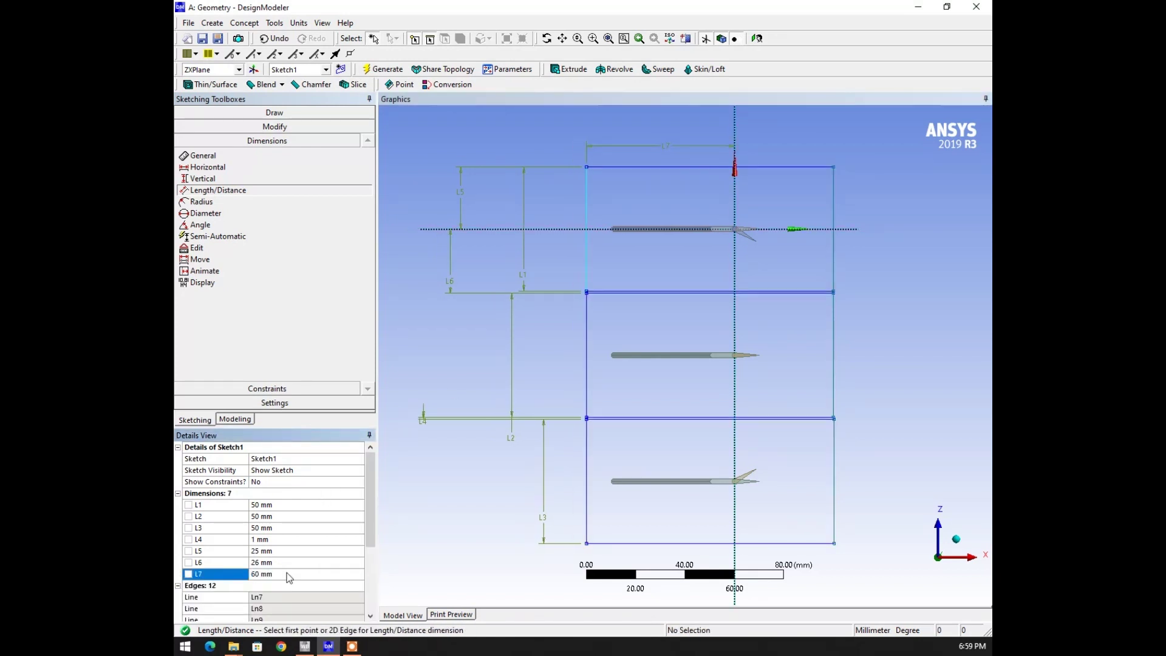
- Dimension the upper rectangle's right edge from the vertical sketch axis and set the distance to 100 mm
click(736, 271)
click(833, 274)
click(886, 268)
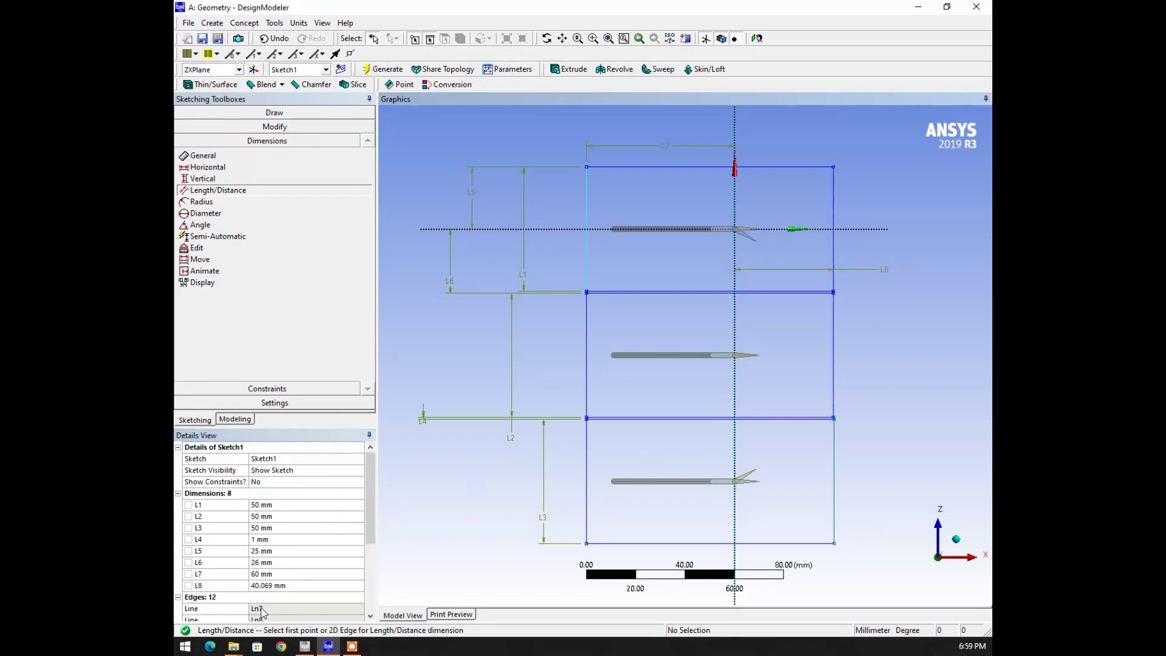
click(285, 586)
text(100)
key(Return)
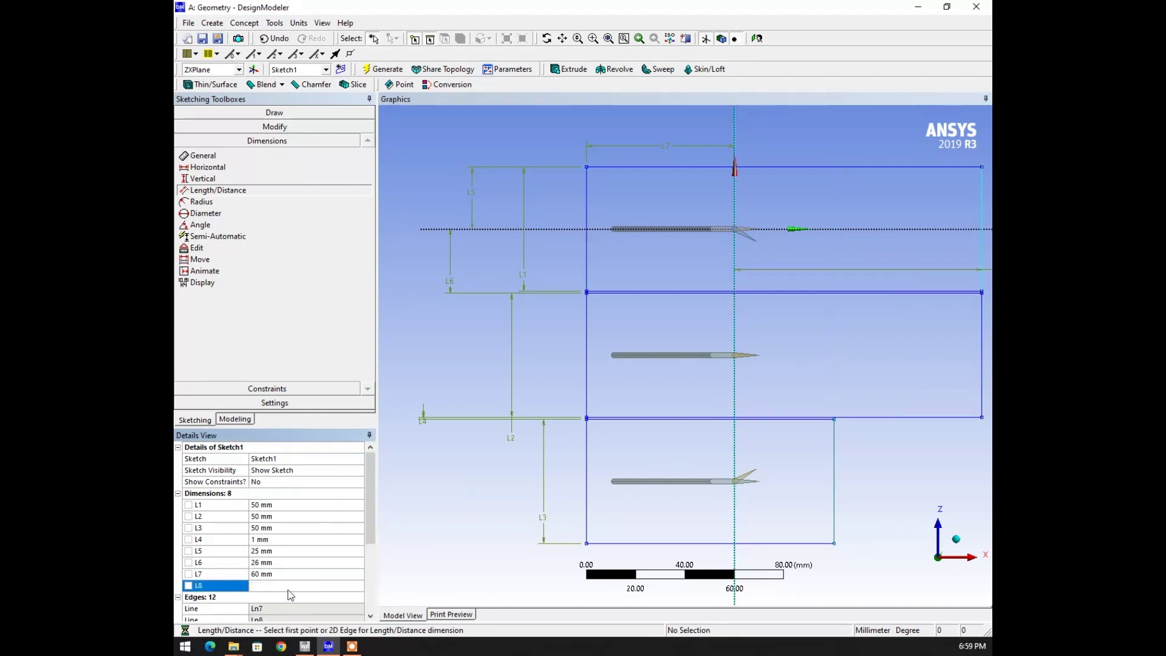
- Dimension the lower rectangle's right edge from the vertical sketch axis and set the distance to 100 mm
scroll(541, 511, down, 1)
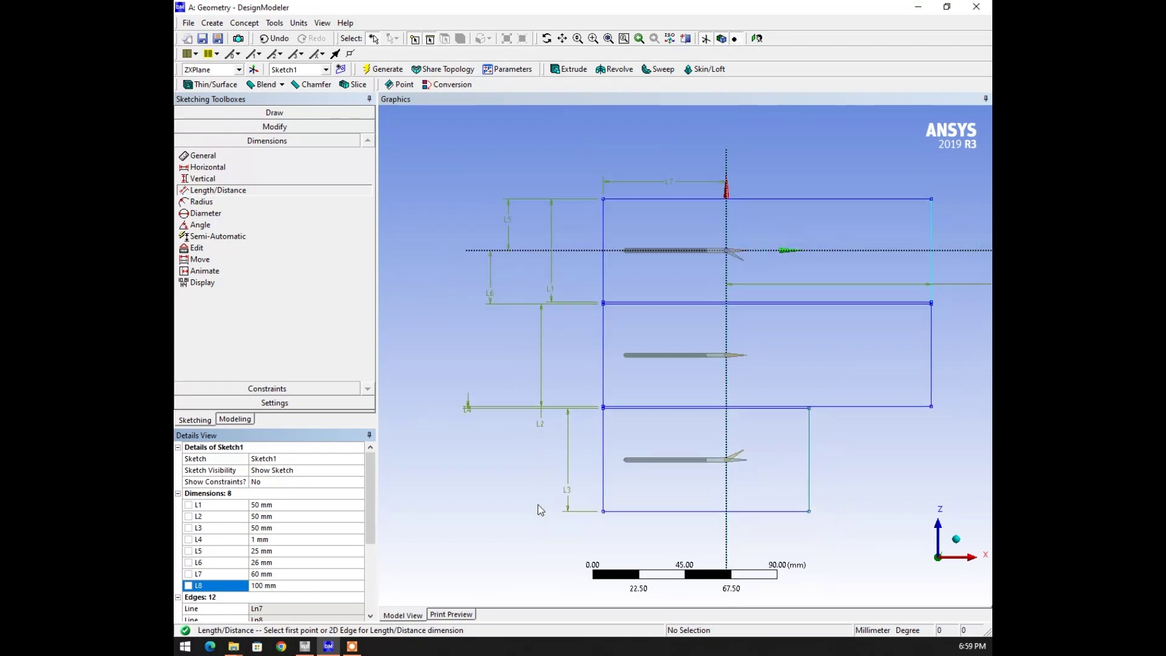
click(727, 442)
click(808, 435)
click(767, 539)
click(263, 598)
text(100)
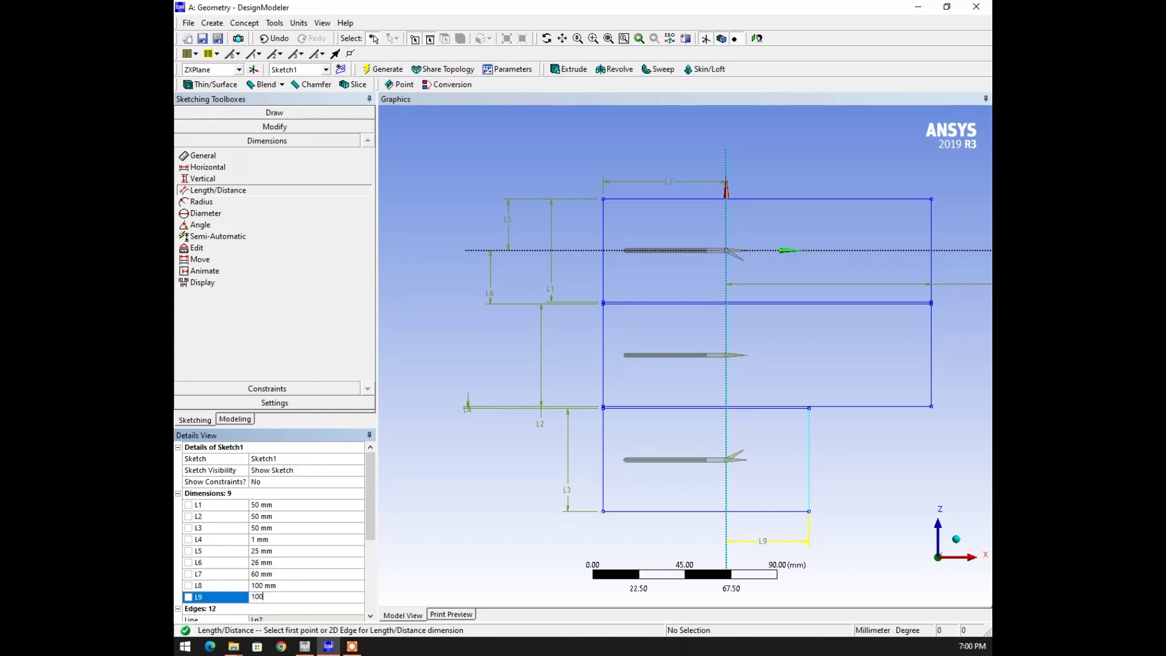
key(Return)
scroll(566, 460, down, 1)
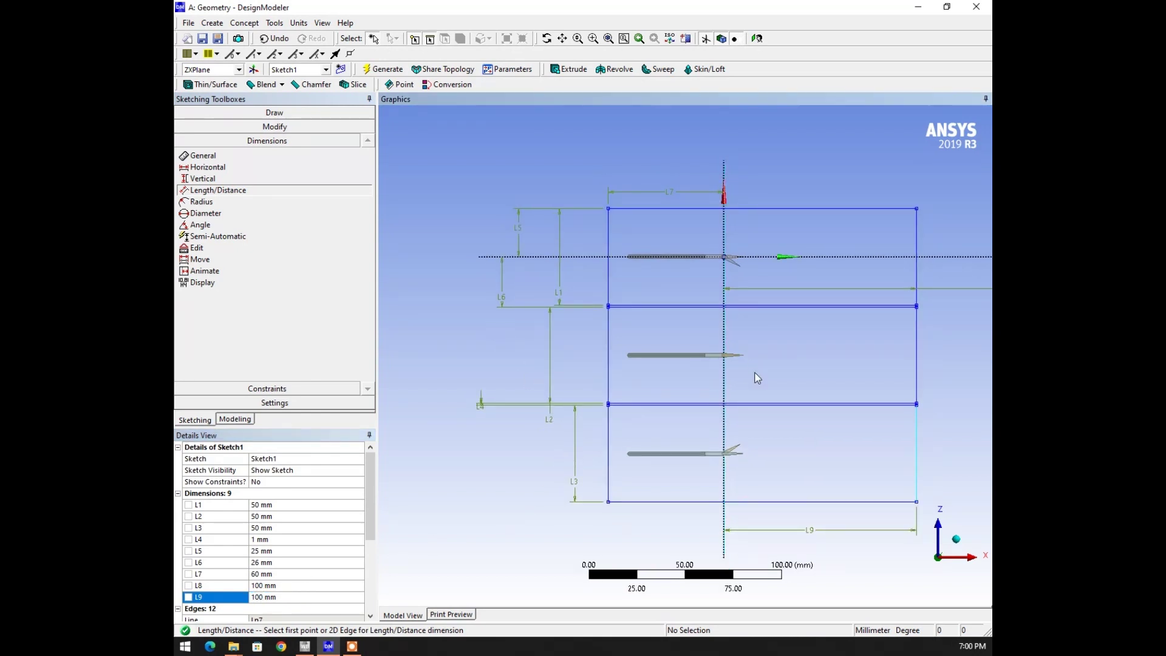
- Extrude Sketch1 with Add Frozen in the reversed direction to a depth of 250 mm and generate the boxes
click(569, 69)
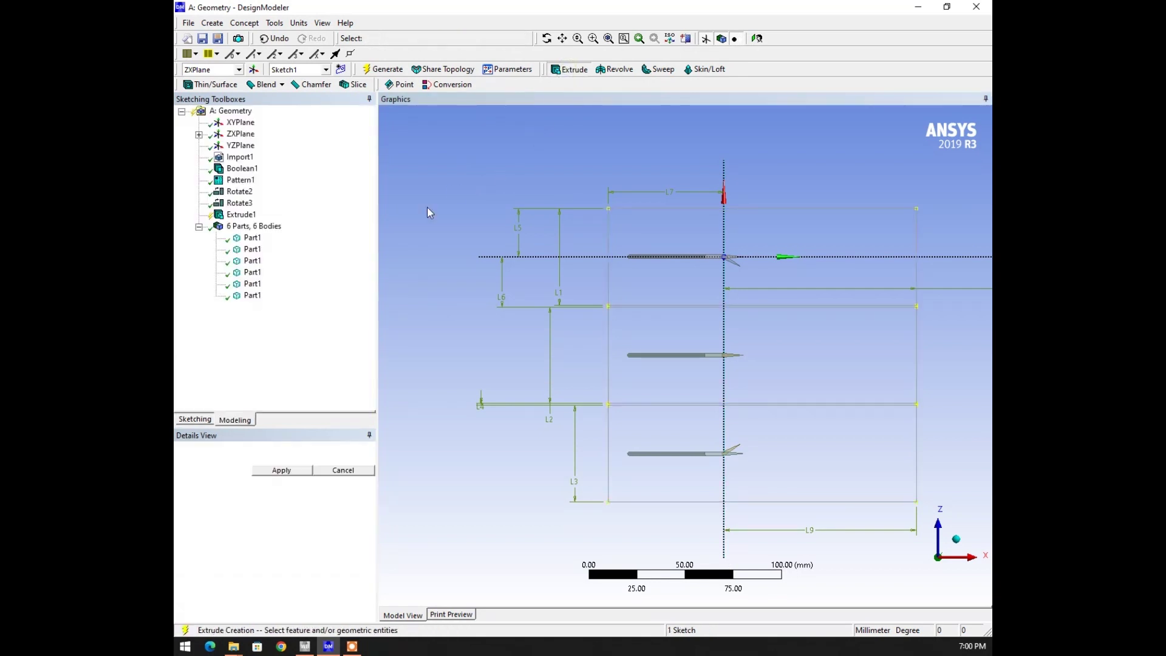
click(279, 483)
click(278, 483)
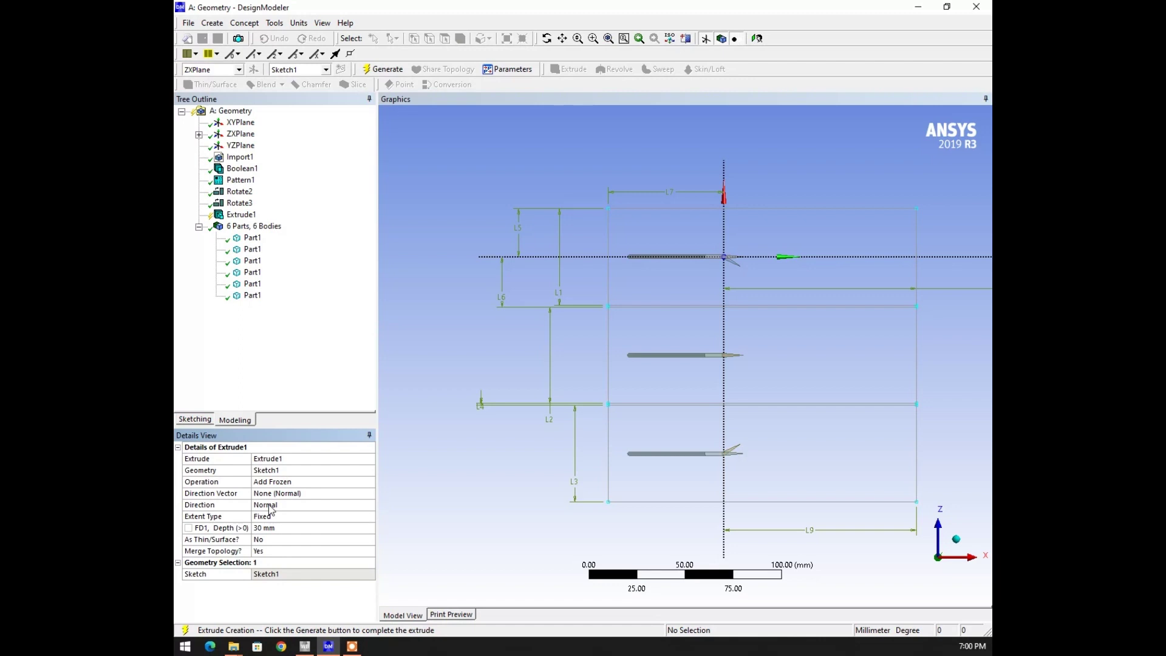
double_click(269, 506)
middle_drag(501, 424, 633, 450)
click(278, 527)
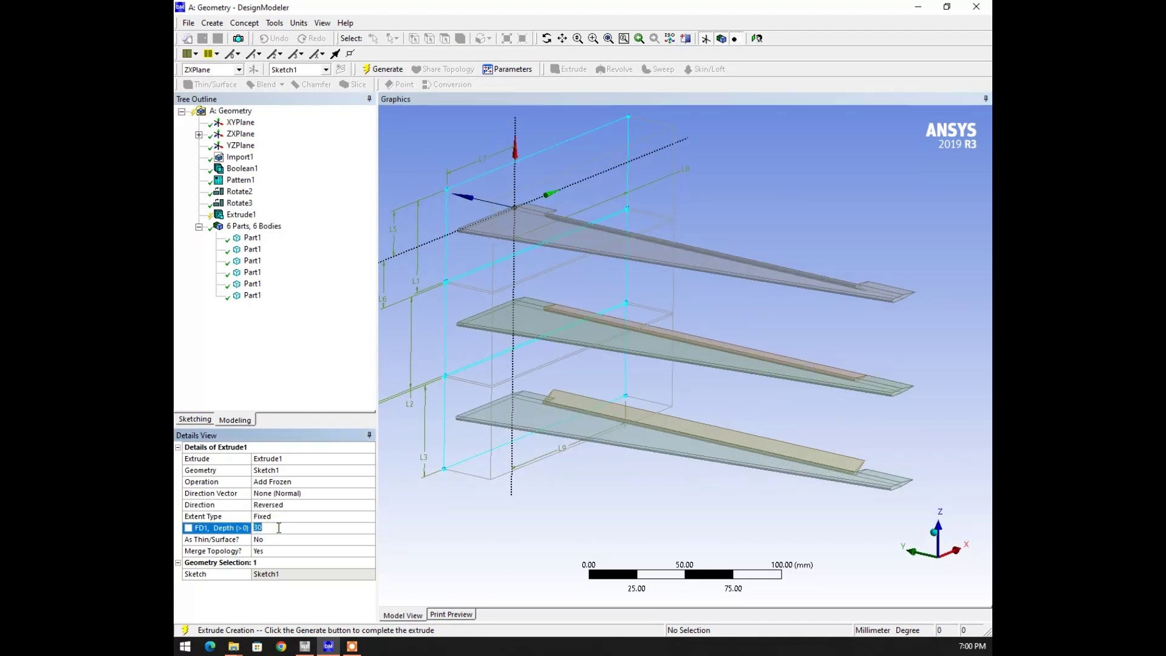
key(Return)
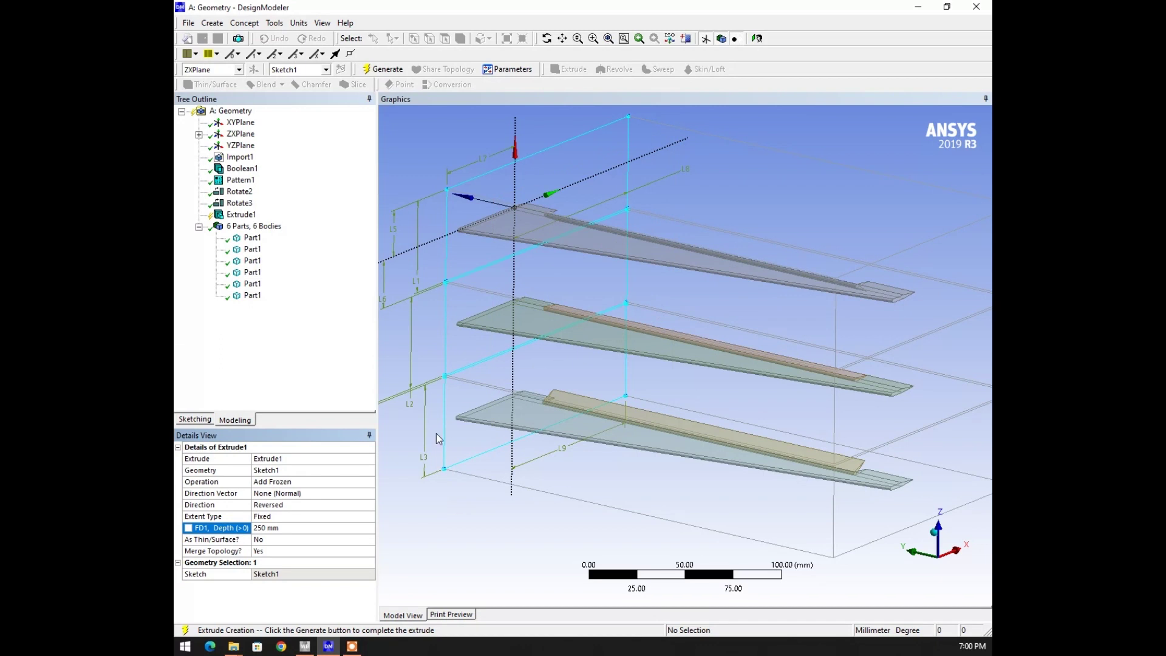
click(377, 71)
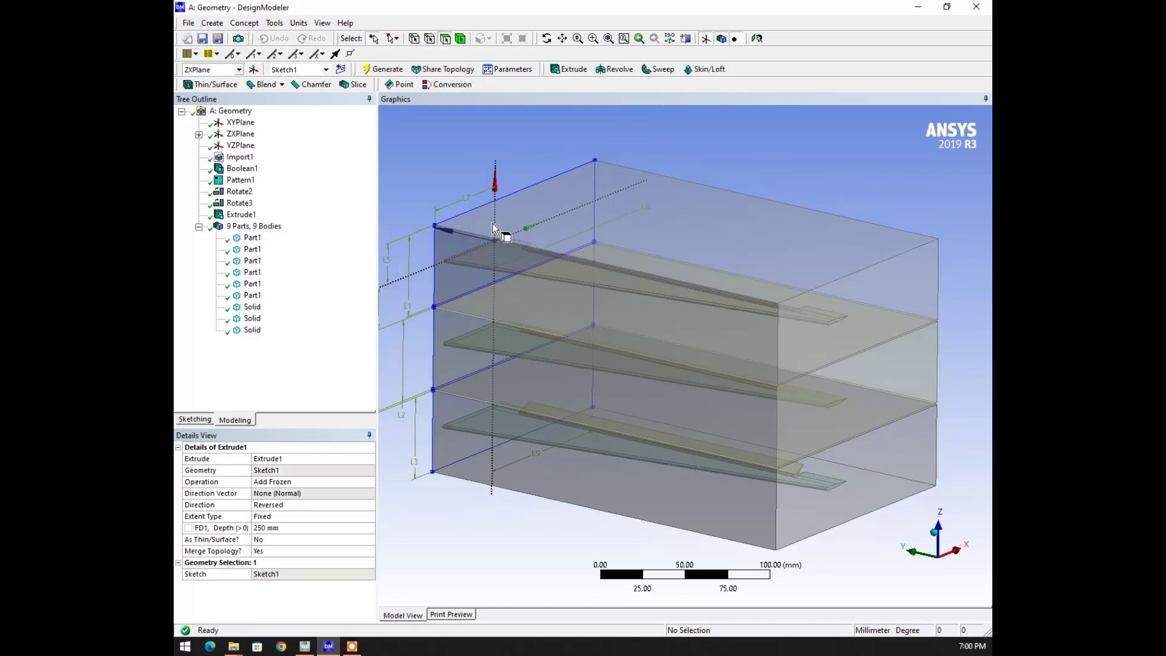
click(406, 198)
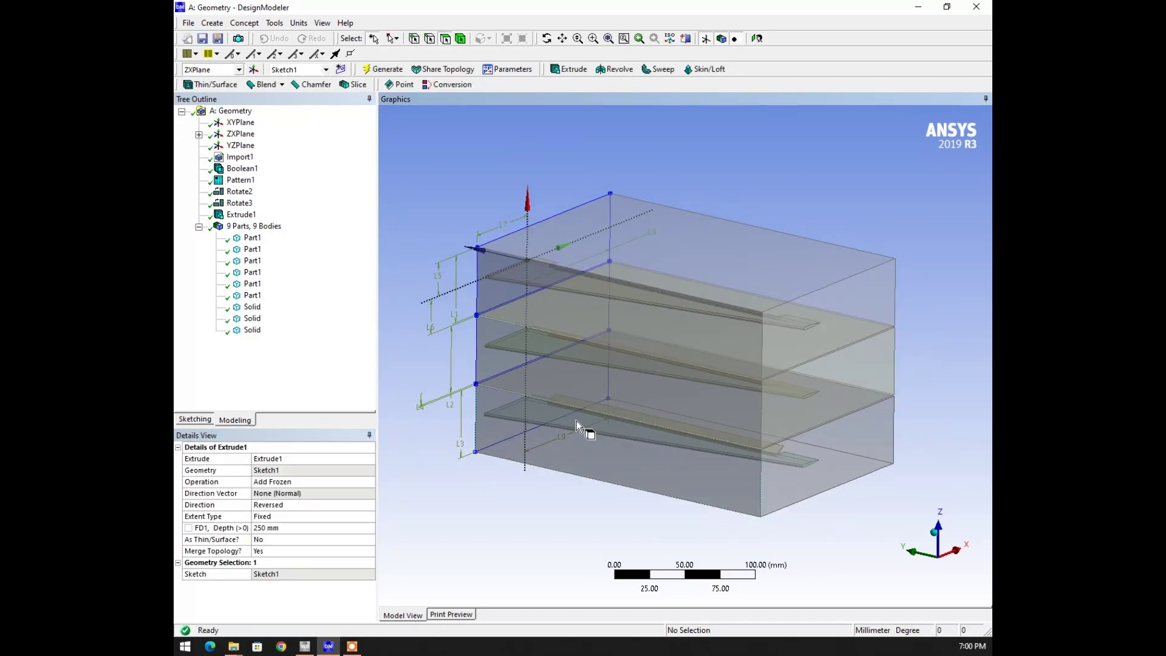
- Create a Boolean Subtract with the three extruded boxes as target bodies
click(214, 23)
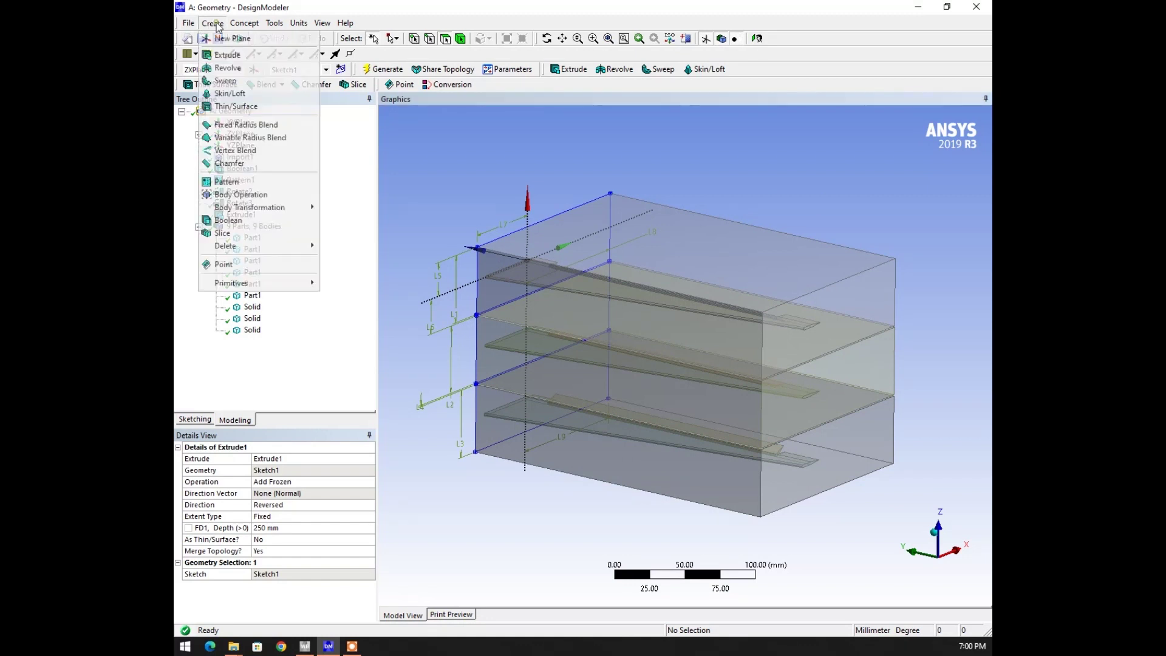
click(237, 221)
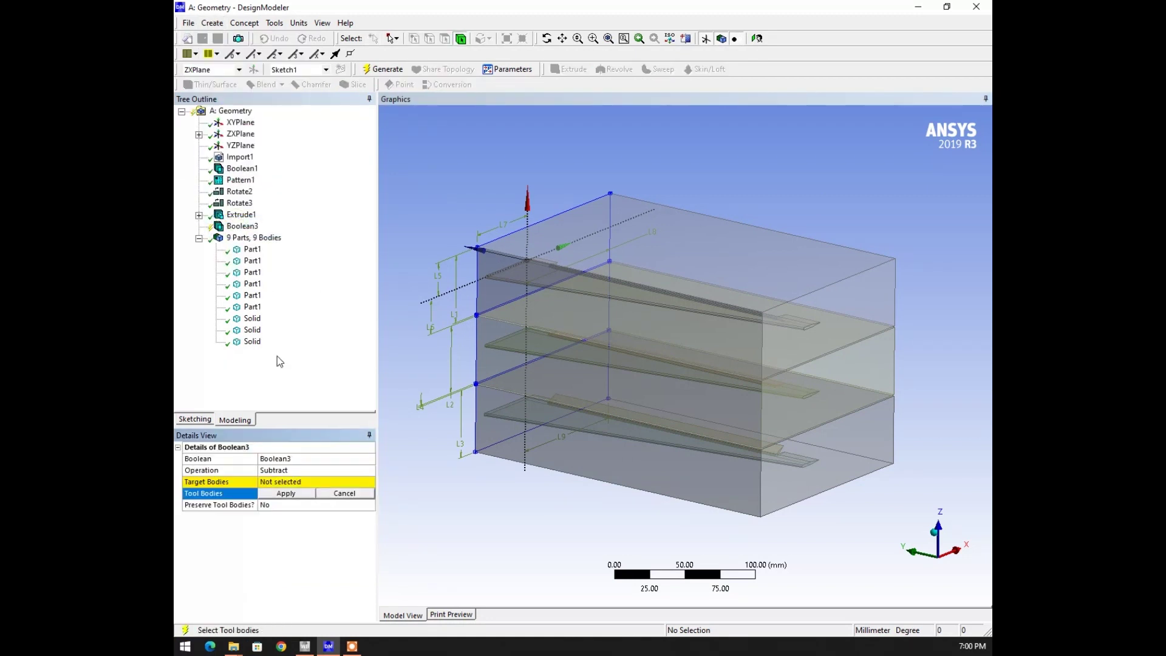
click(276, 483)
drag(487, 286, 477, 426)
click(286, 483)
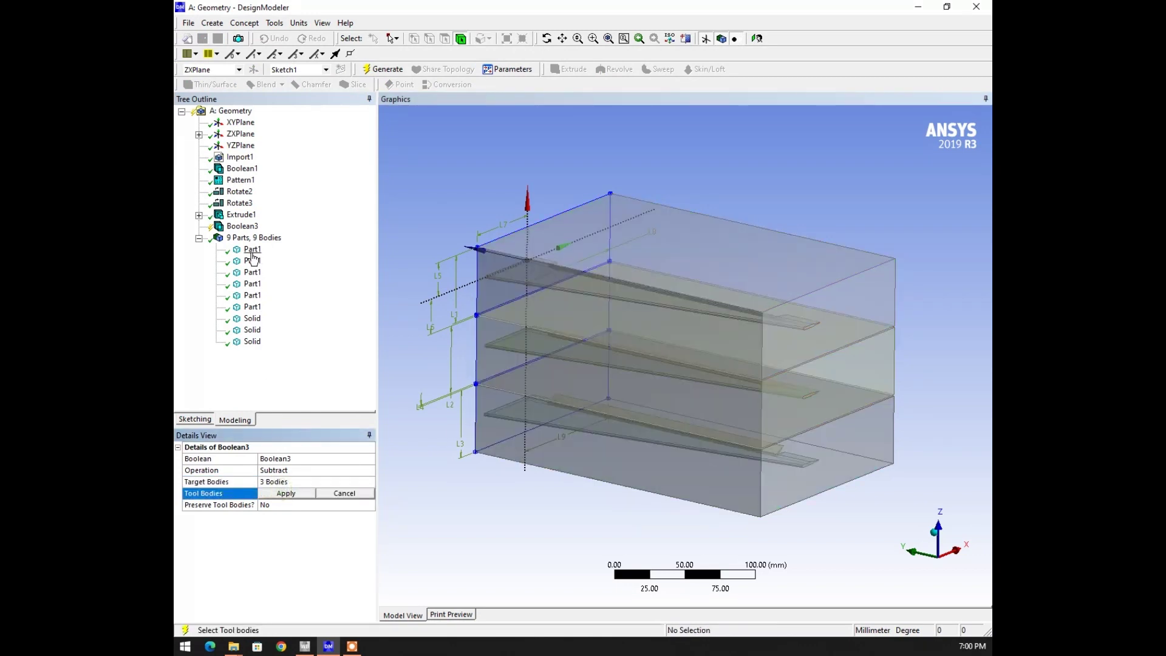
- Use the six fin and flap bodies named Part1 as tool bodies and generate the subtraction
click(253, 255)
shift+click(253, 307)
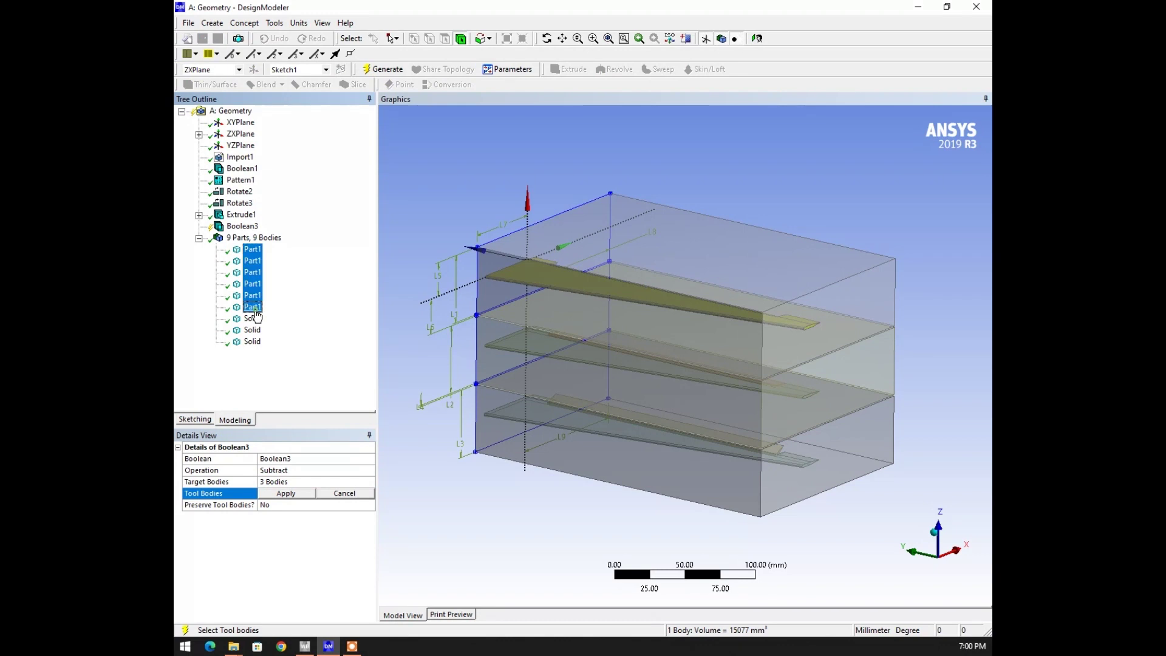
click(286, 494)
click(383, 69)
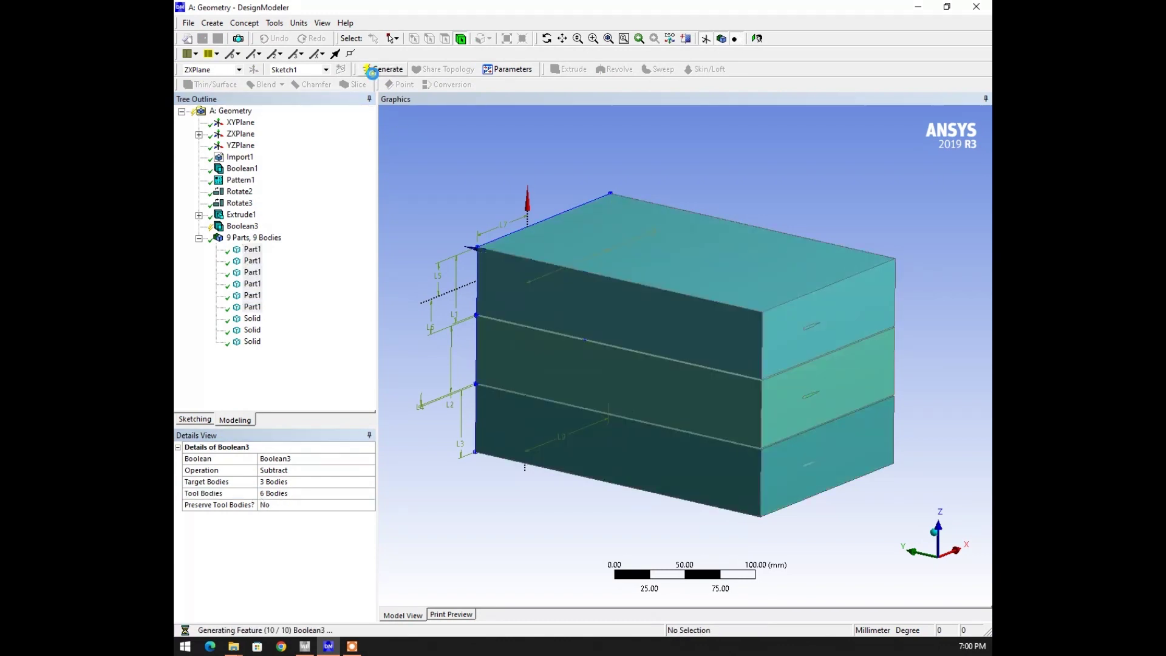
- Check the solid bodies left by the subtraction and suppress the last two, keeping only the three box-shaped flow domains
click(252, 249)
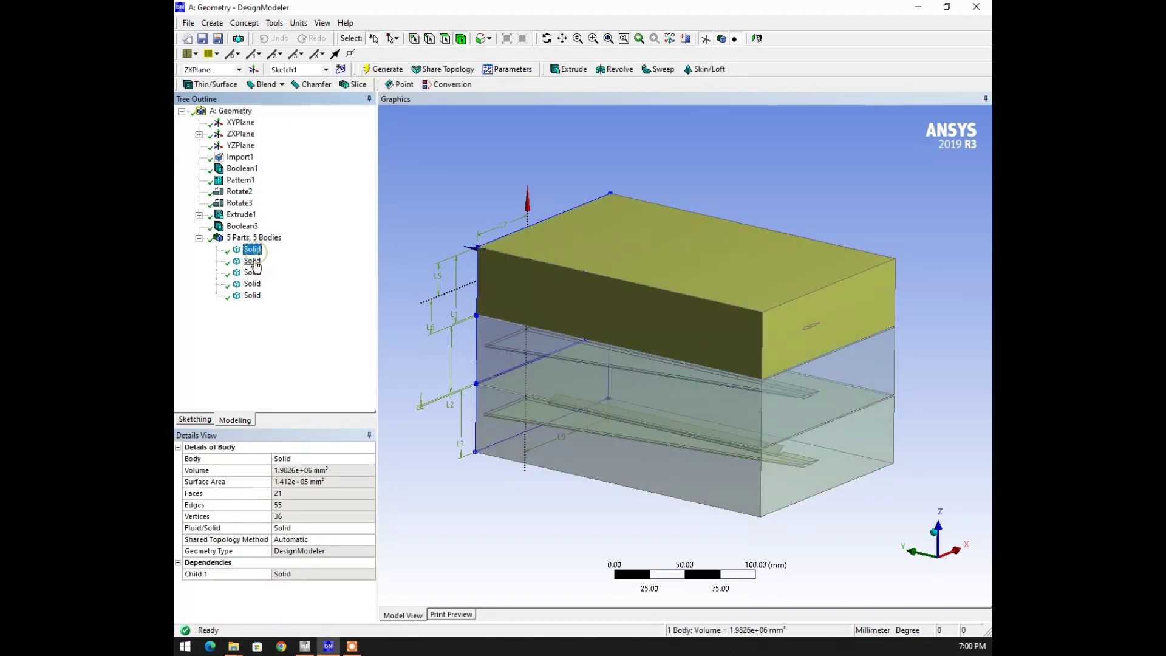
click(252, 261)
click(253, 273)
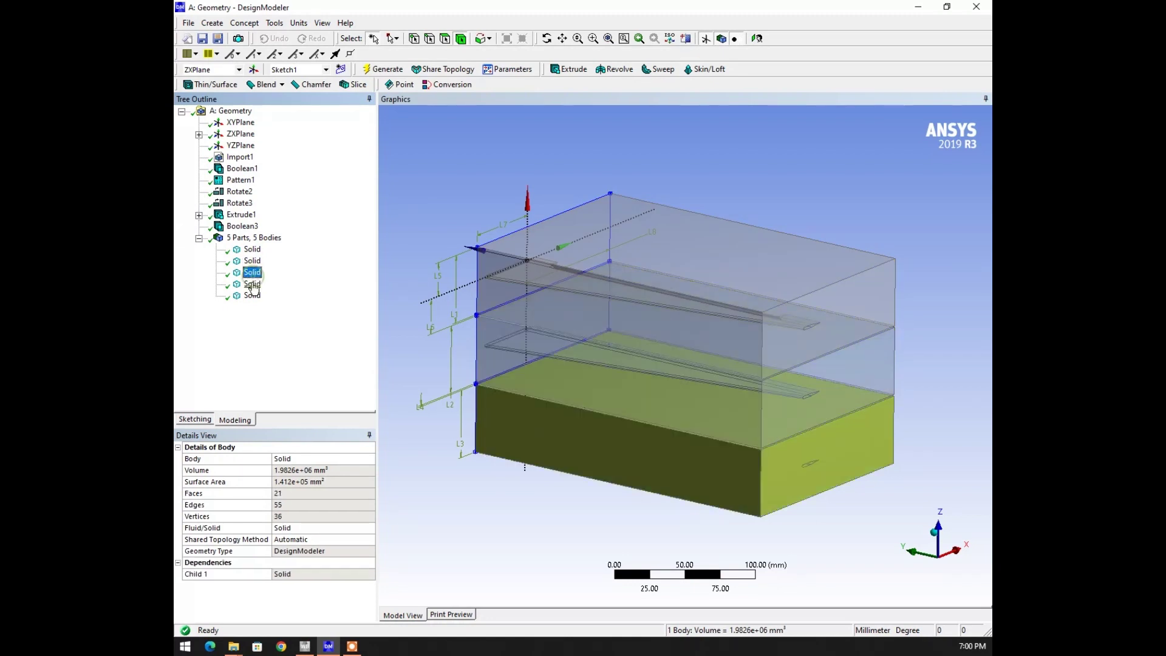
click(253, 284)
click(253, 296)
ctrl+click(252, 284)
right_click(251, 284)
click(280, 321)
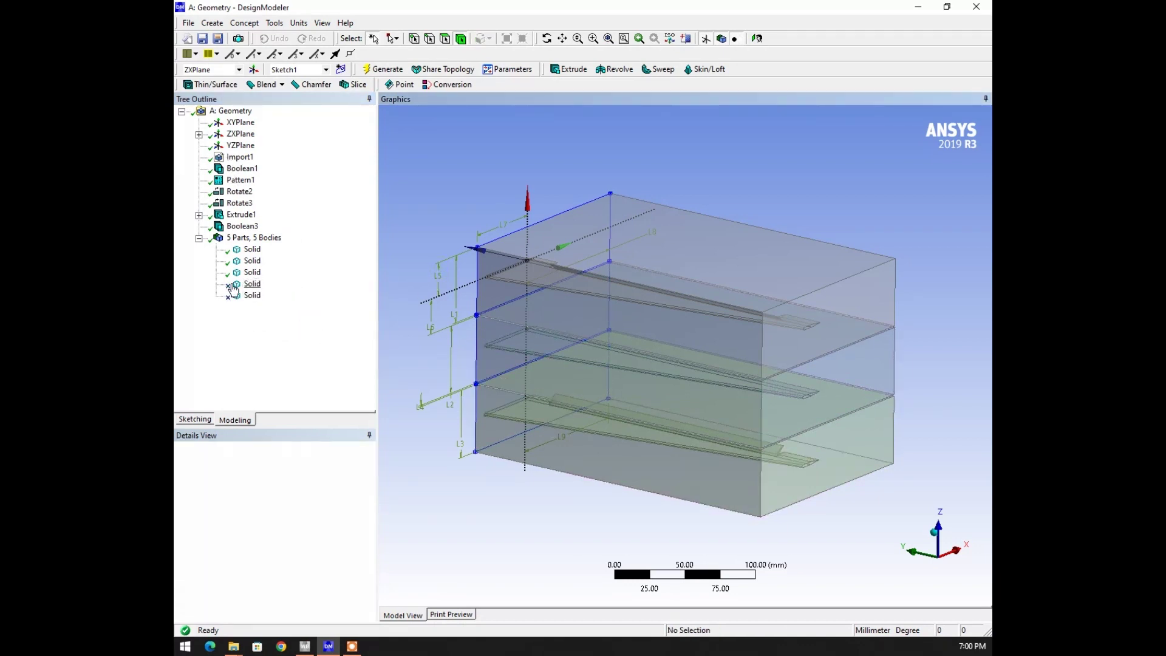
- Hide Sketch1 on the ZXPlane so its lines and dimensions do not clutter the flow domains
scroll(503, 313, up, 4)
scroll(716, 344, down, 4)
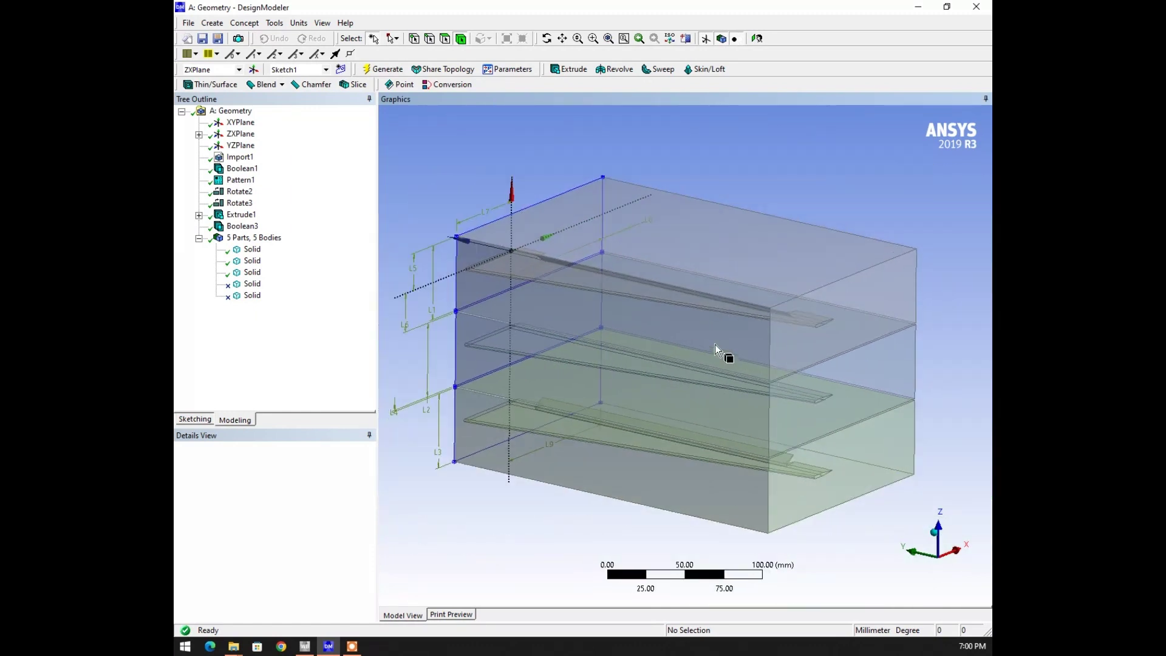
middle_drag(693, 347, 775, 334)
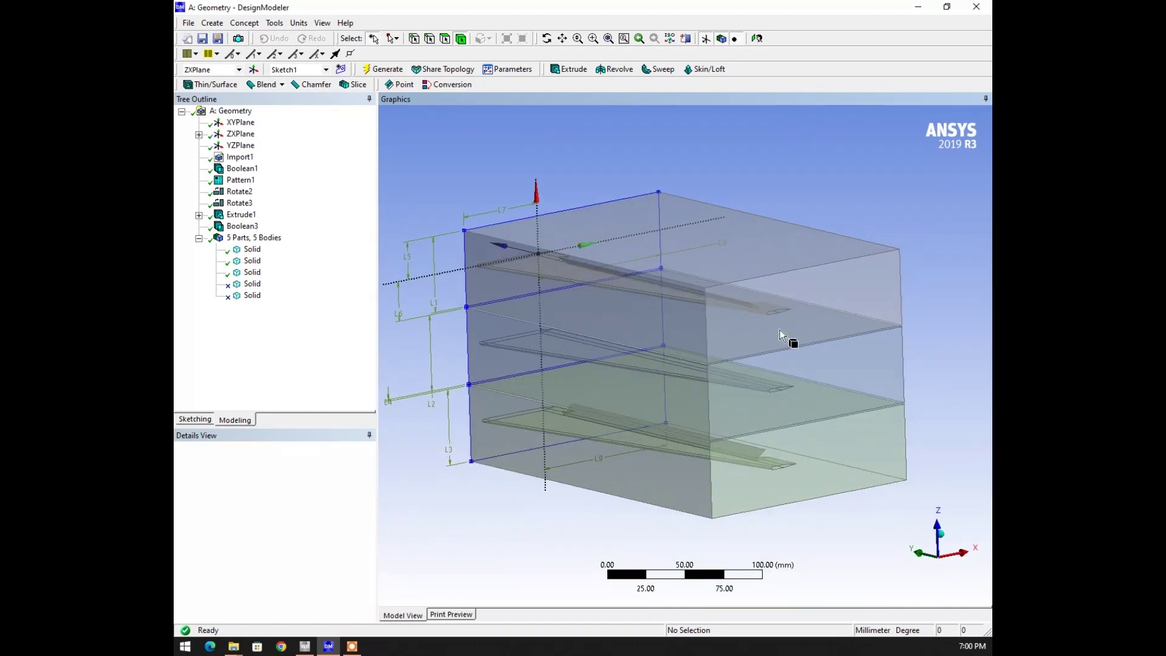
middle_drag(540, 348, 664, 307)
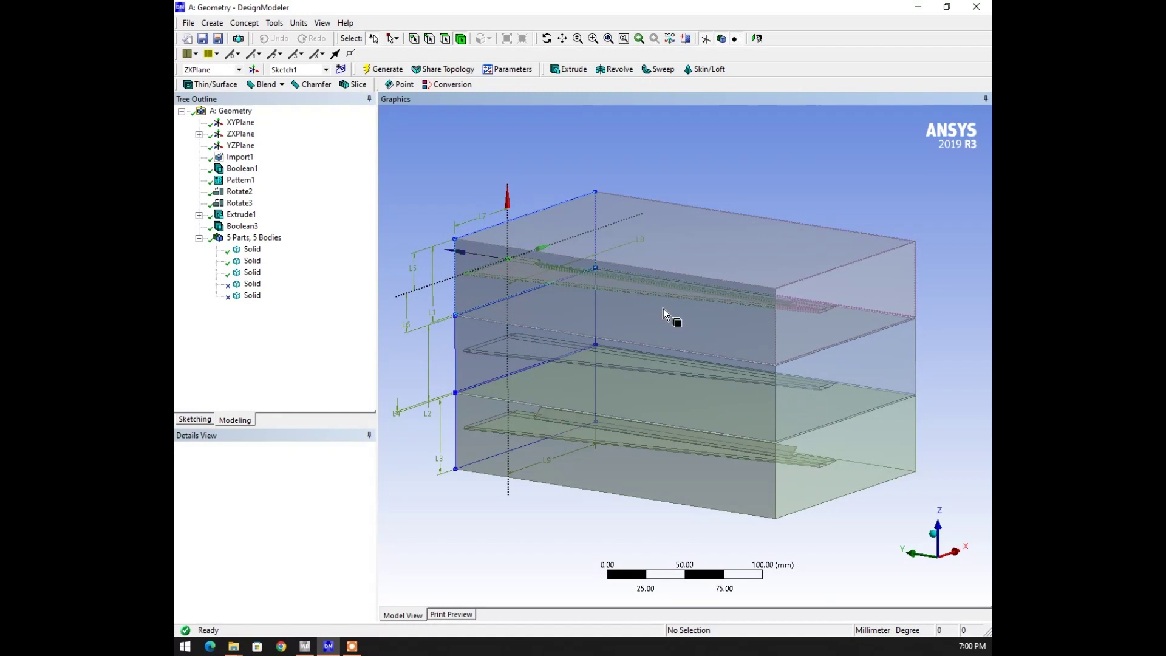
click(672, 443)
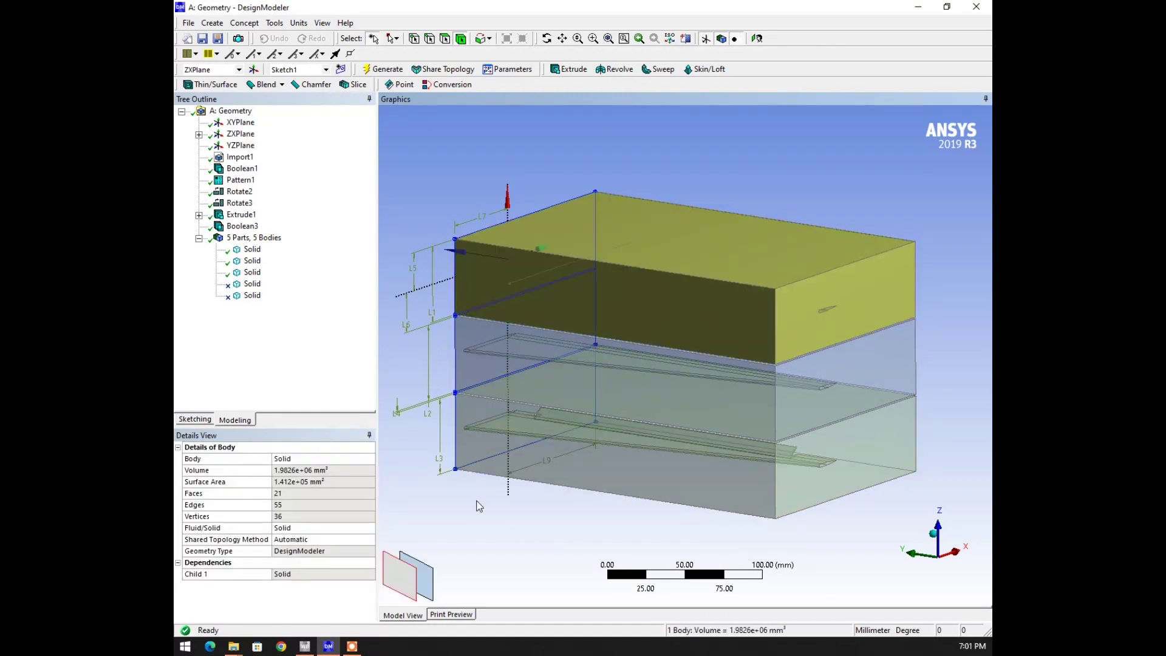
click(199, 133)
right_click(252, 146)
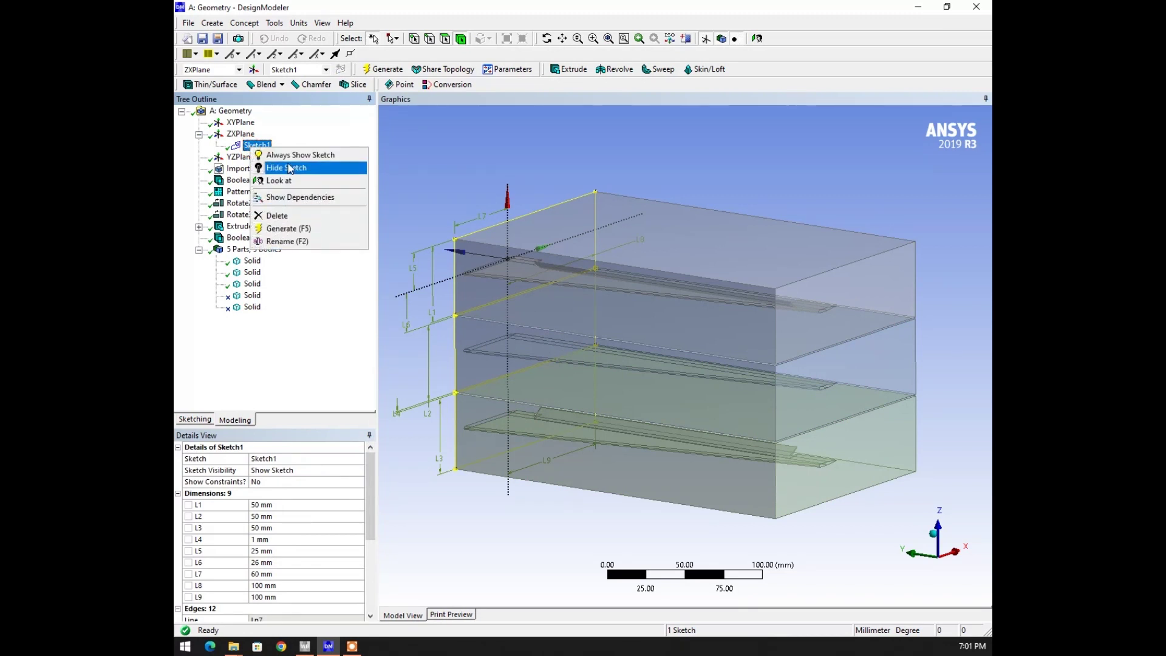
click(289, 169)
click(199, 134)
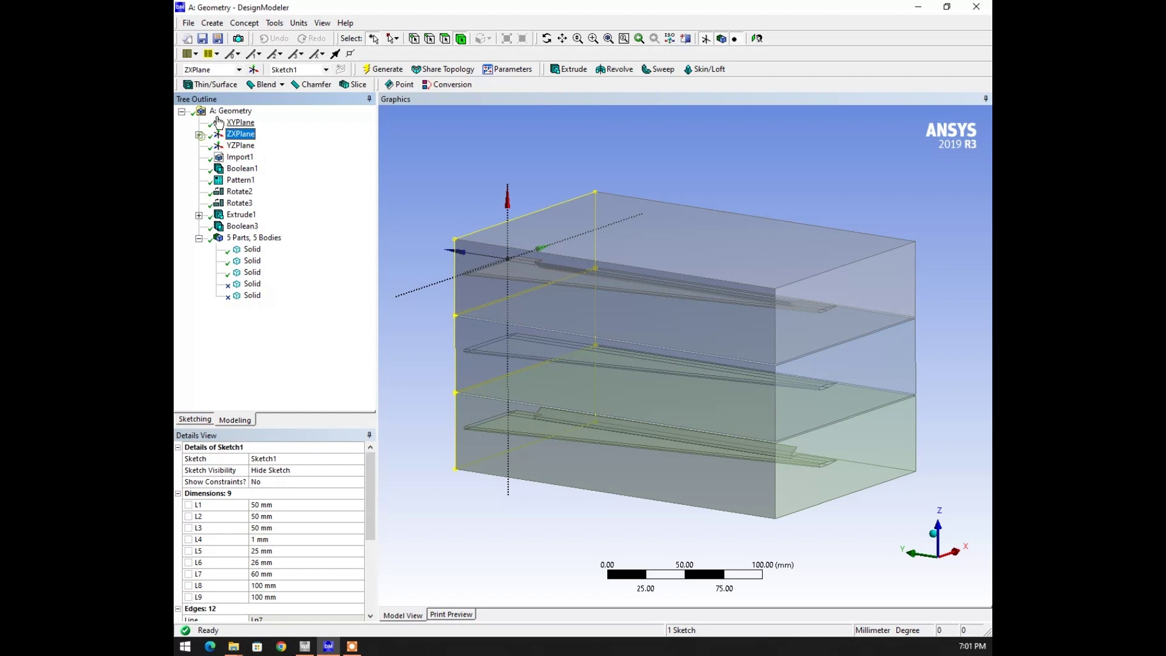
- Scale the three flow domain bodies uniformly about the World Origin with a global scaling factor of 20 and generate it
click(212, 23)
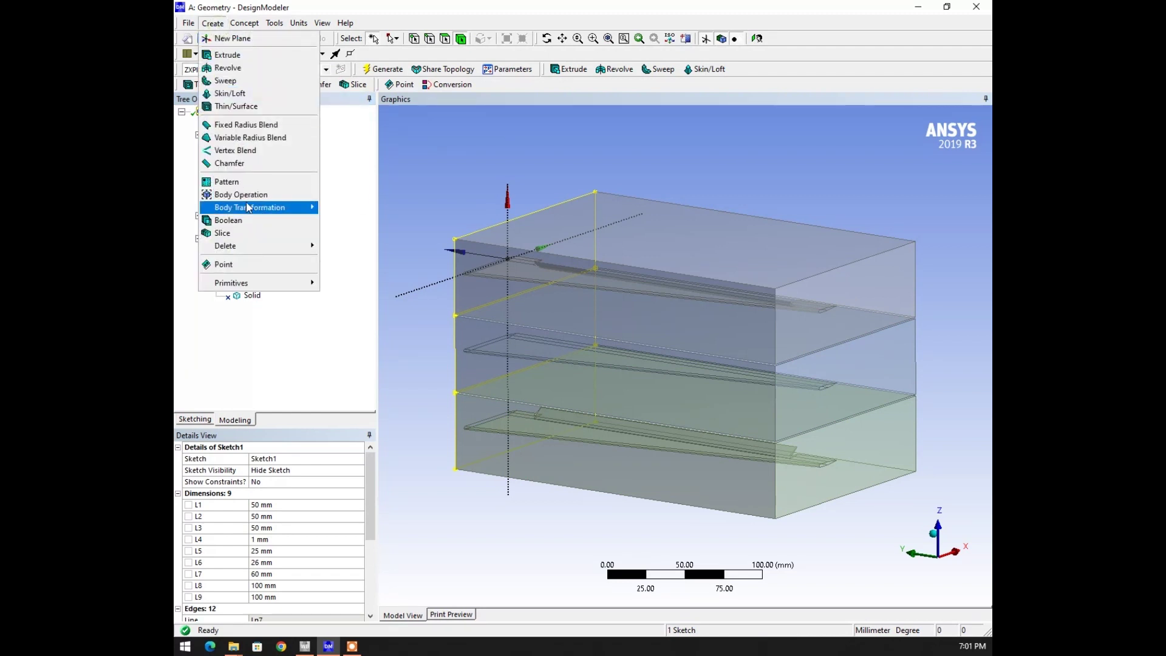
mouse_move(249, 207)
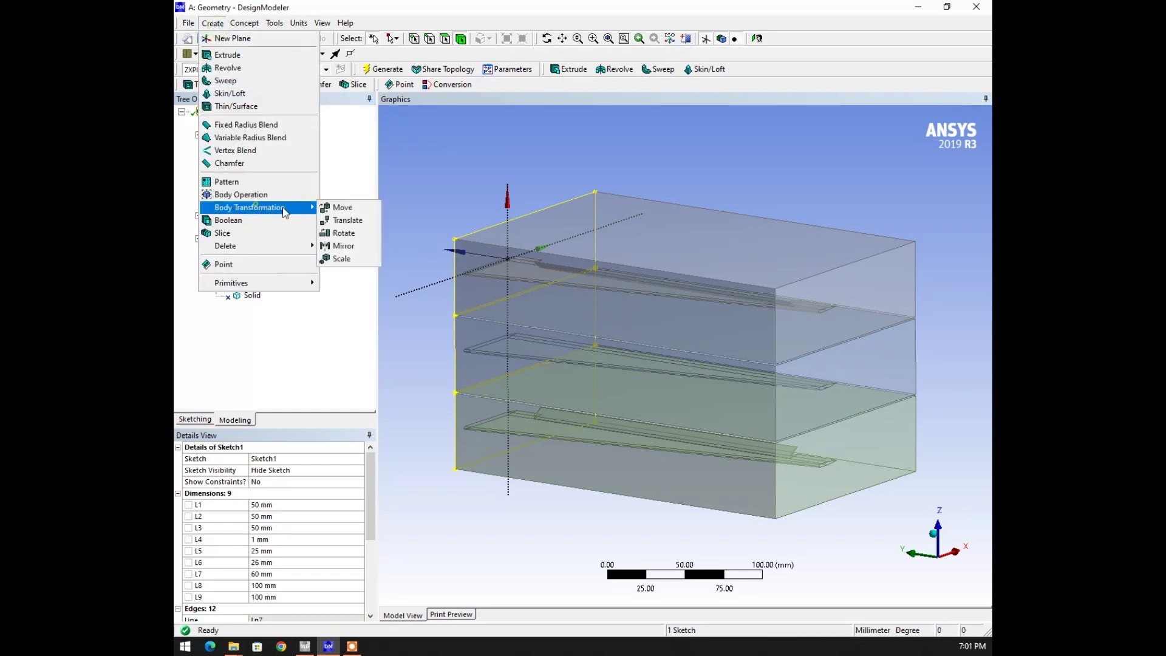
click(368, 260)
click(522, 330)
ctrl+click(520, 388)
ctrl+click(517, 450)
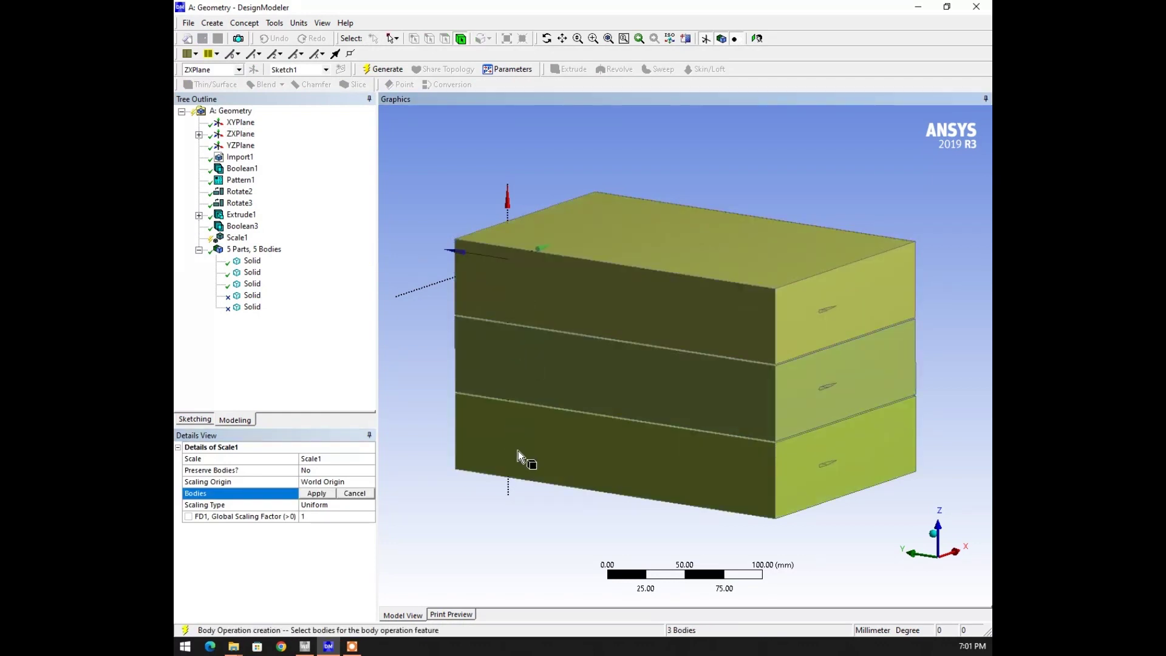
click(317, 493)
click(312, 516)
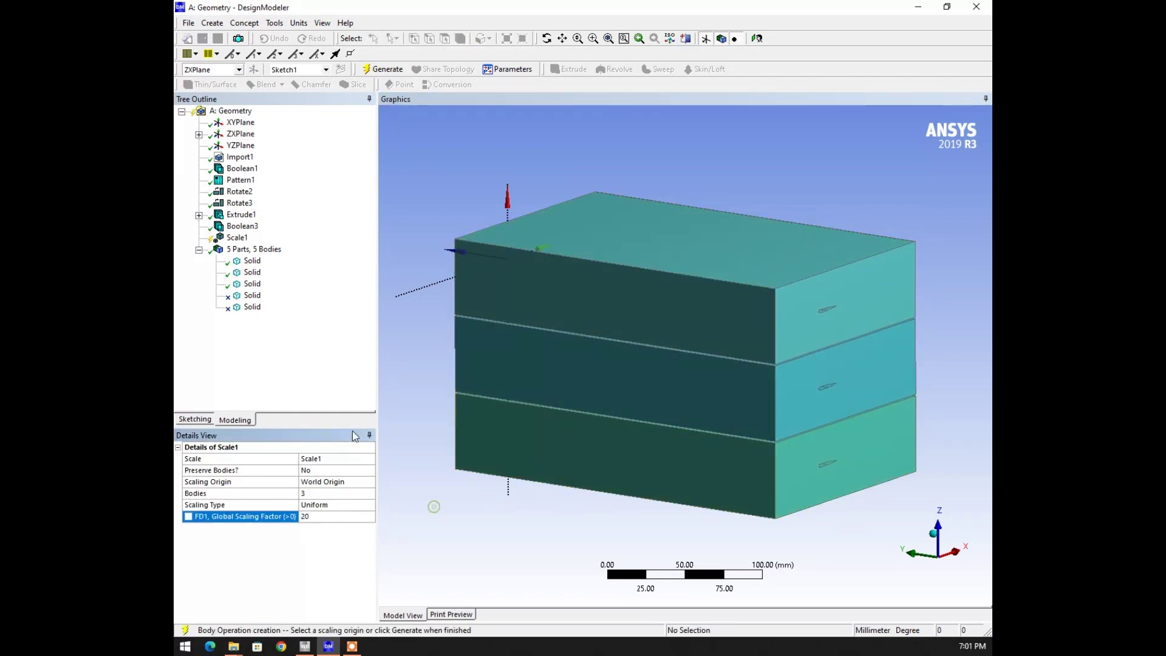
click(383, 68)
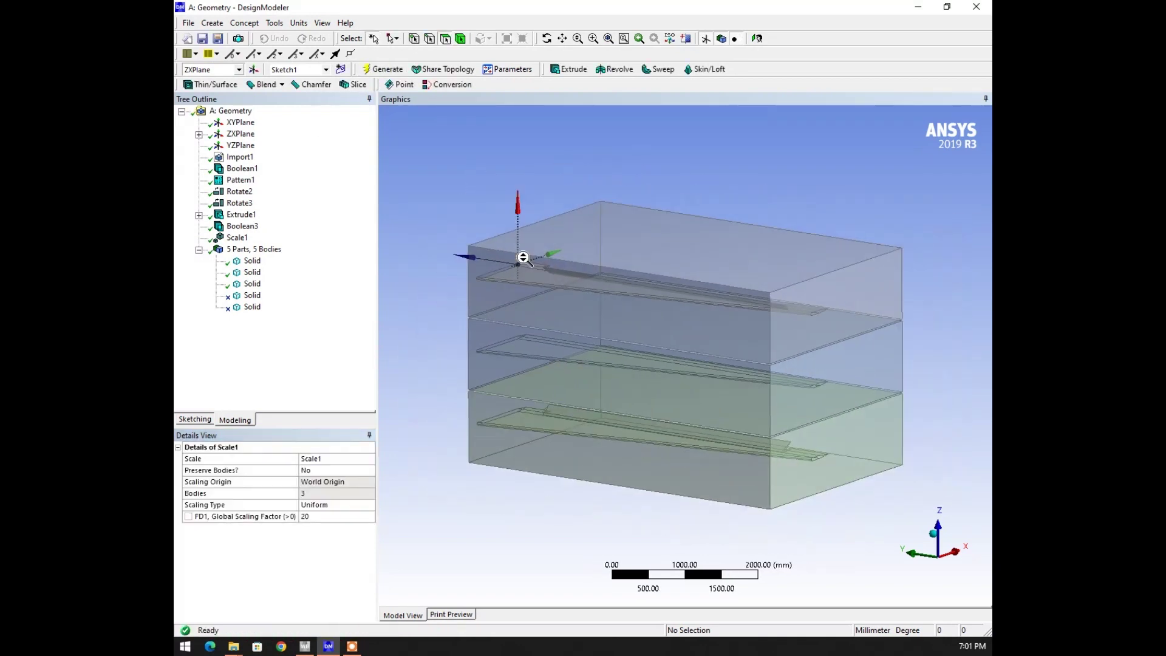
- Switch to Workbench and add a Fluid Flow (Fluent) system linked to the existing Geometry cell
middle_drag(675, 396, 617, 387)
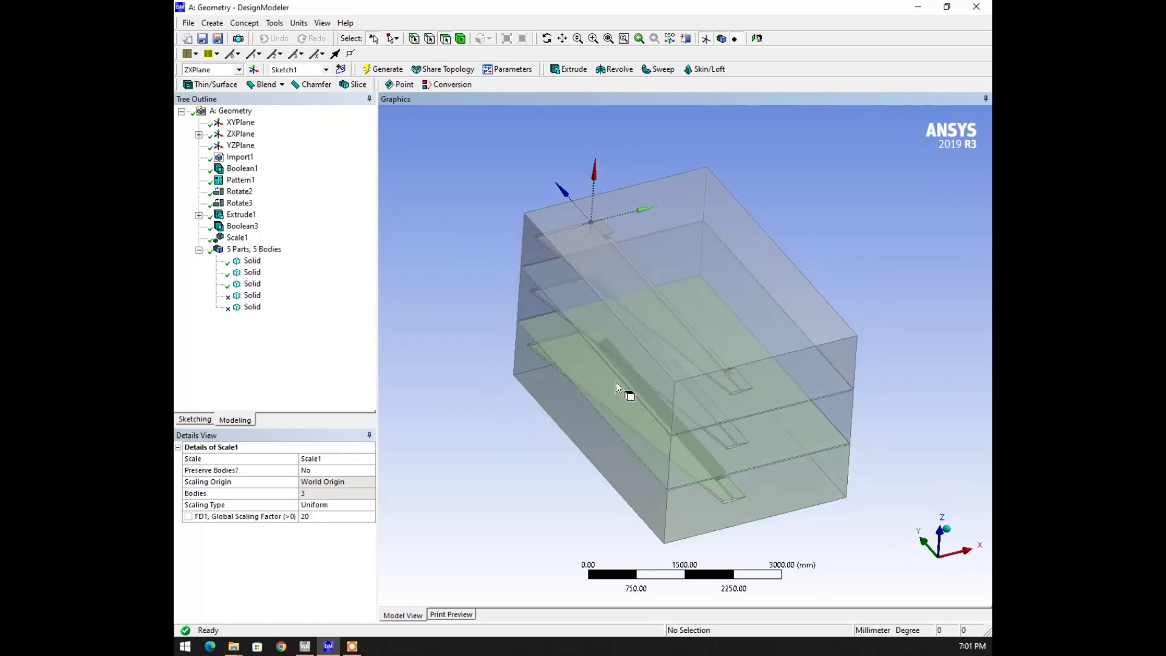
middle_drag(599, 343, 636, 334)
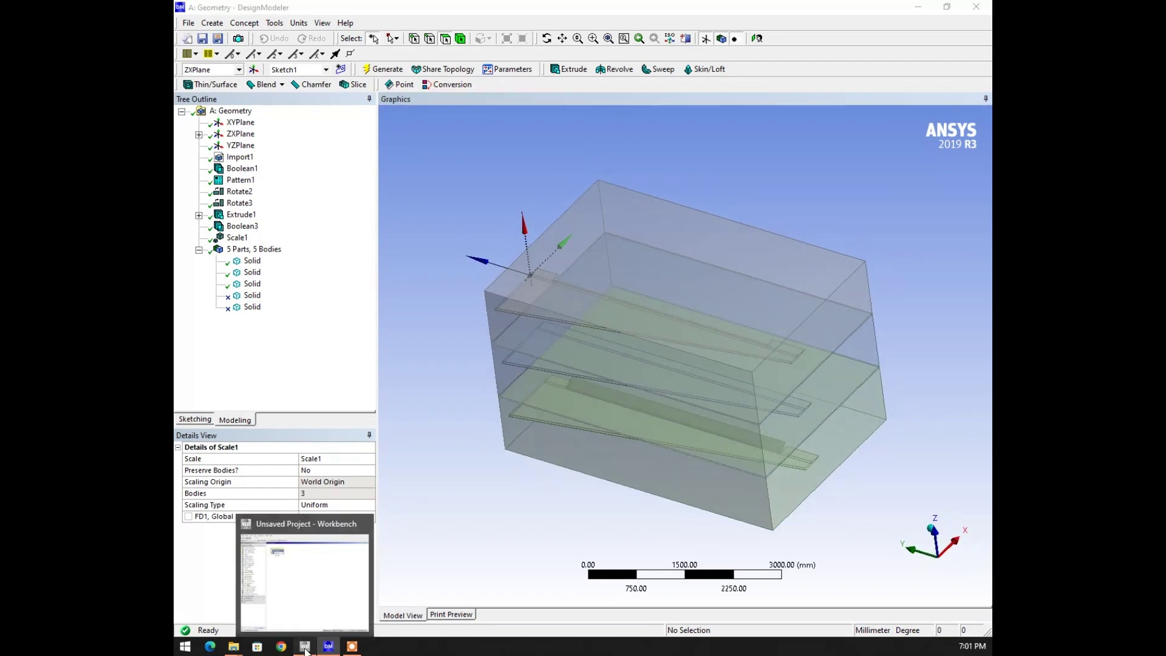
click(374, 539)
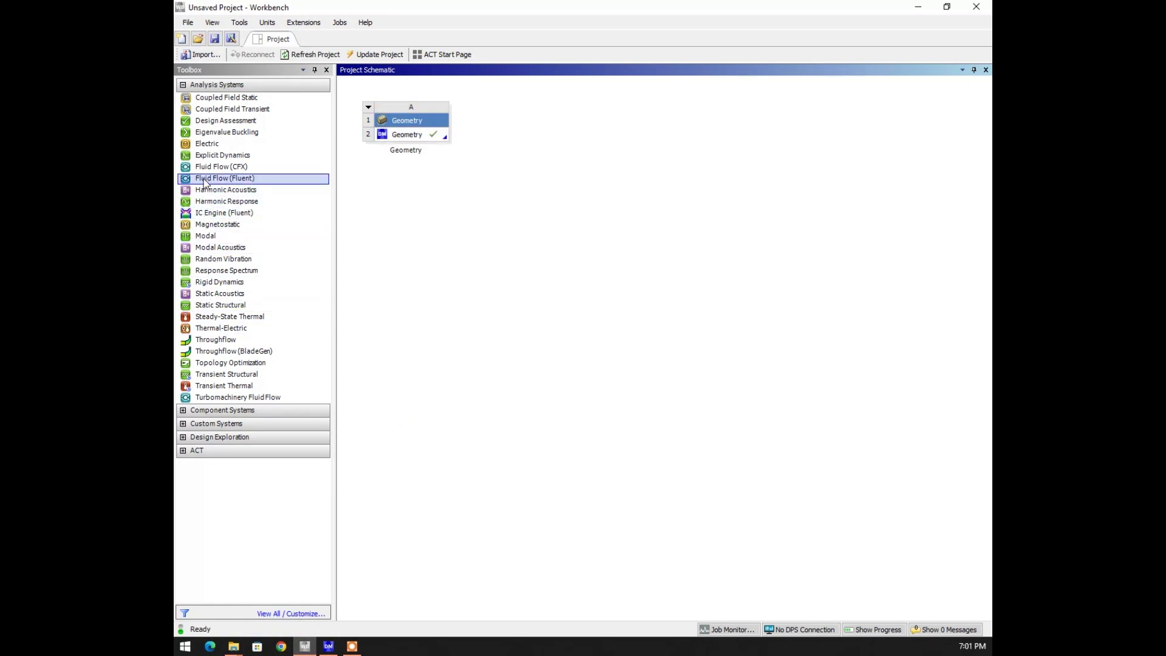
drag(205, 180, 422, 137)
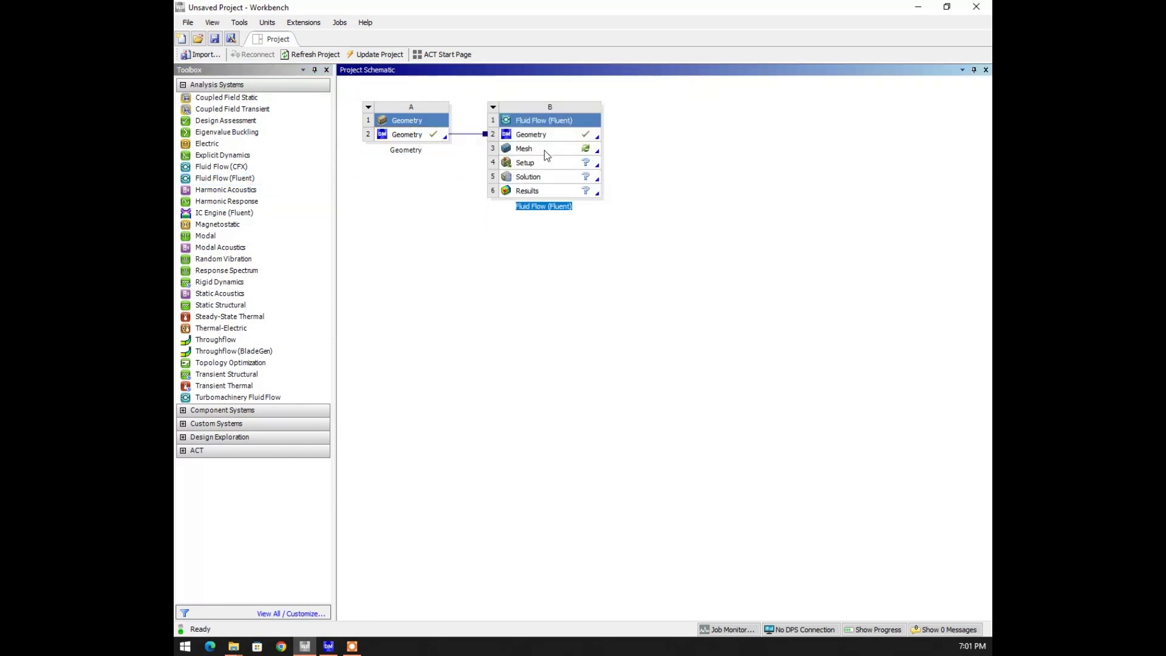
- Open the Fluent system's Mesh cell for editing in Meshing and display the model as a wireframe
click(544, 152)
right_click(597, 151)
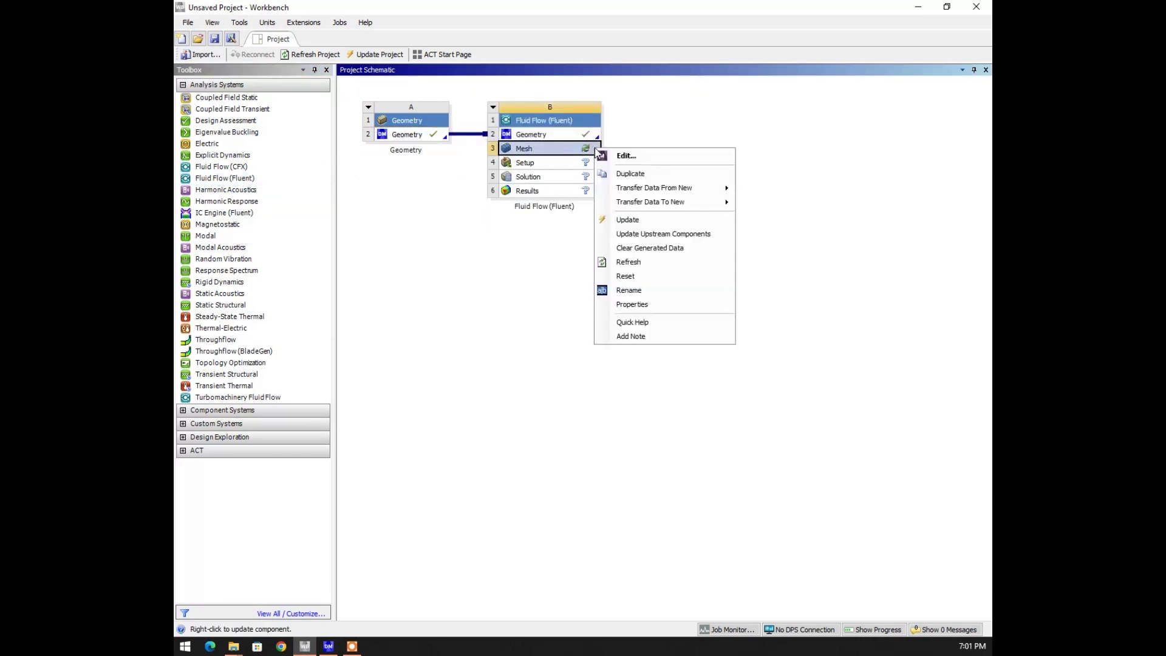
click(624, 156)
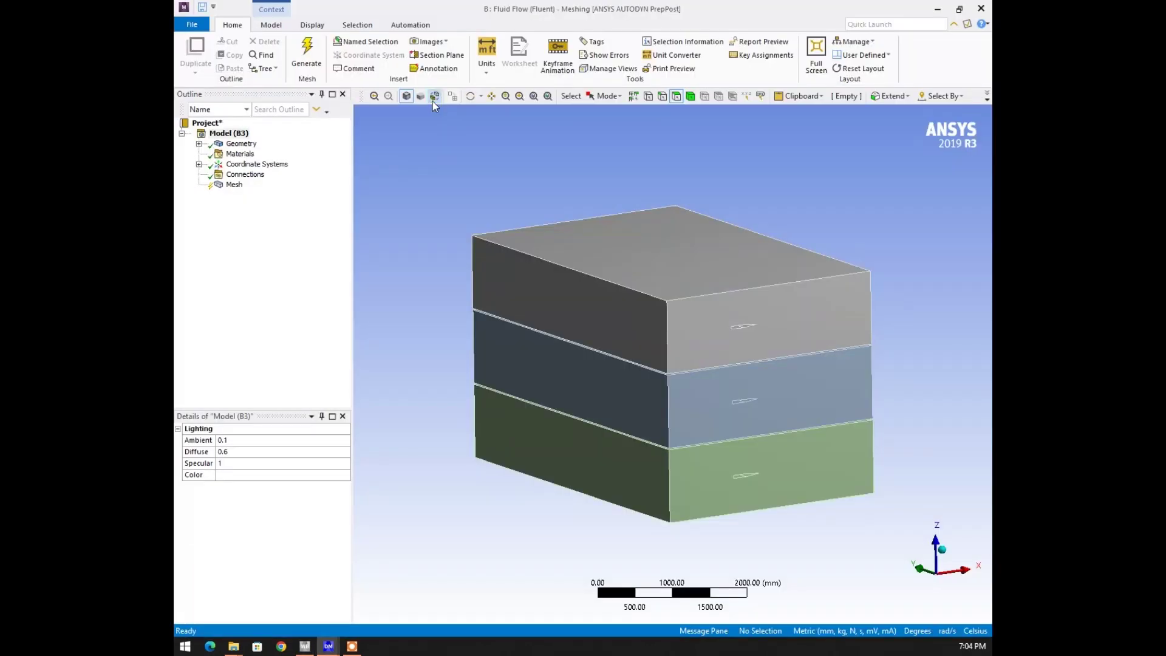
click(434, 98)
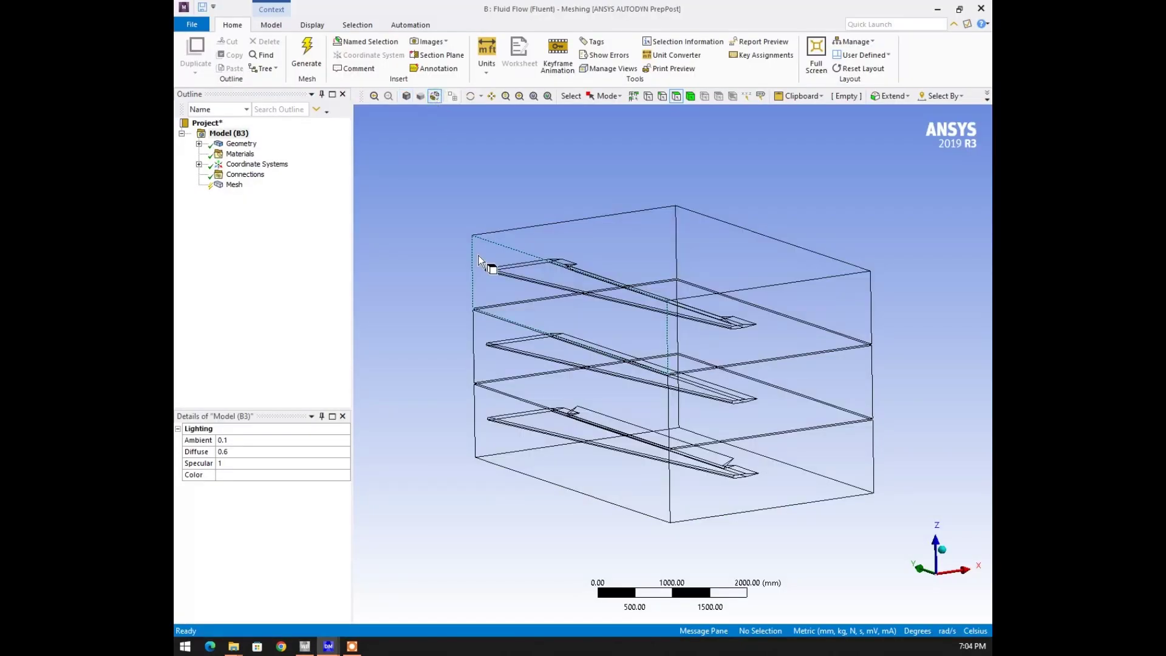
- Create a named selection called inlet from the three outer faces on the negative X side of the domains
click(489, 286)
ctrl+click(484, 337)
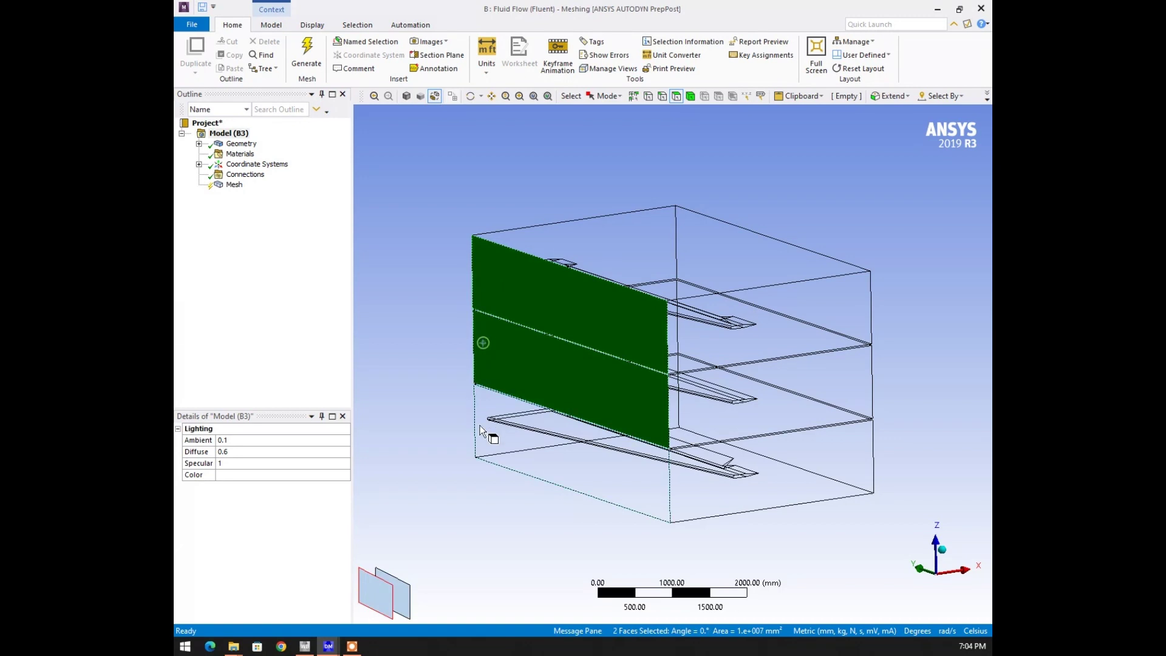
ctrl+click(489, 431)
right_click(489, 431)
click(508, 395)
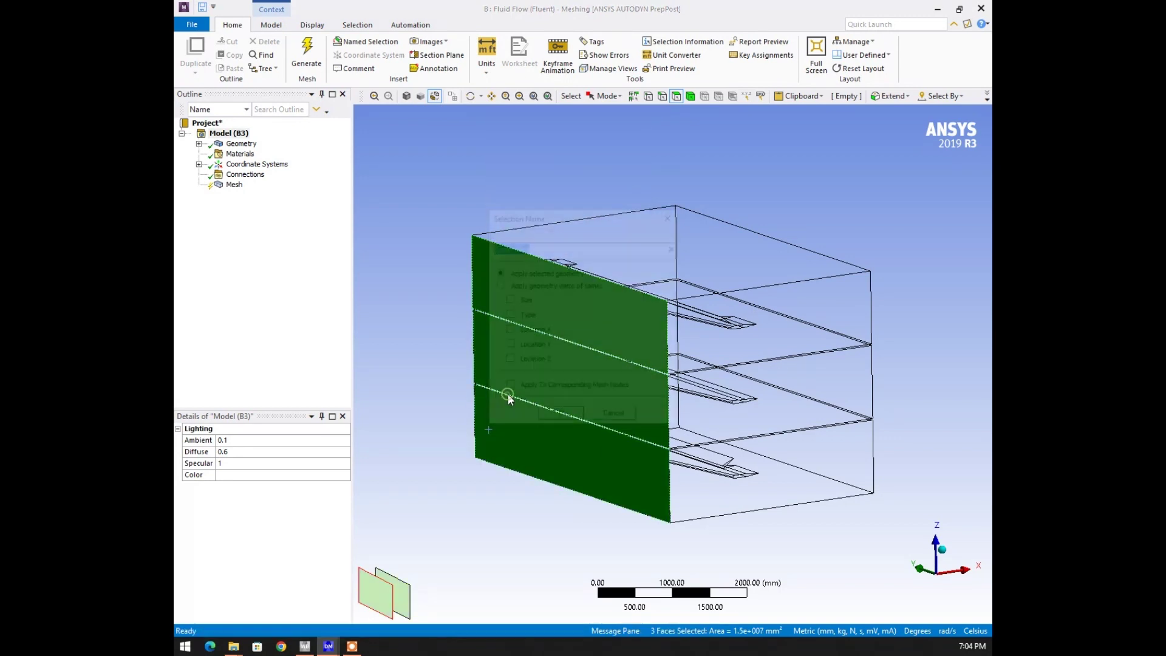
text(inlet)
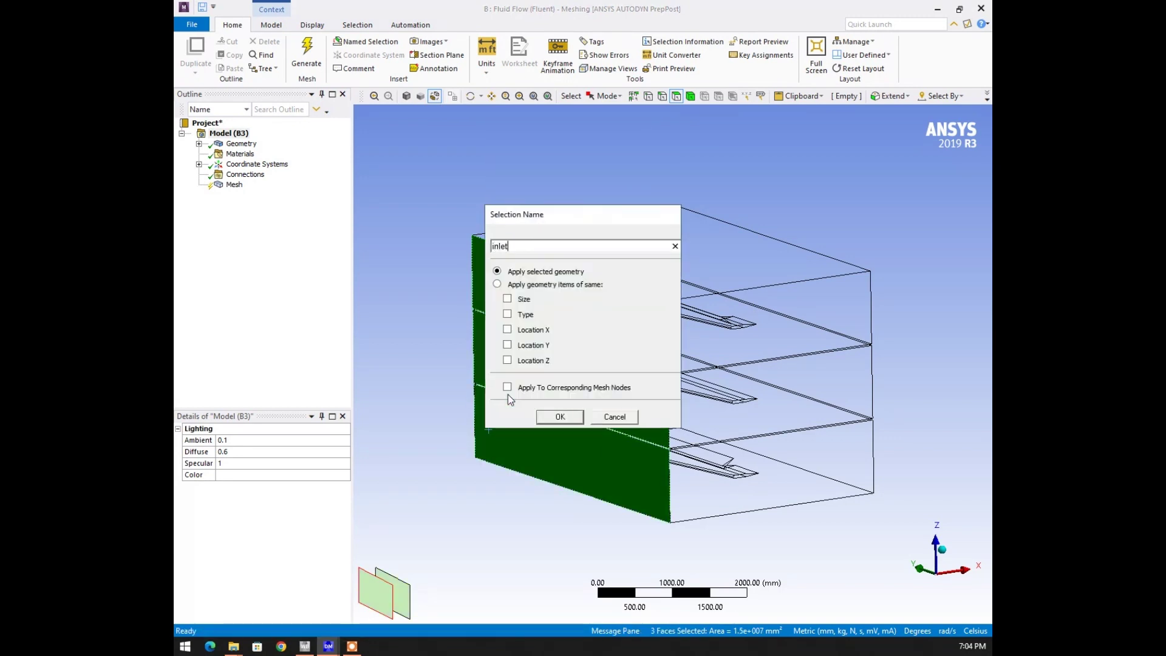
key(Return)
click(792, 258)
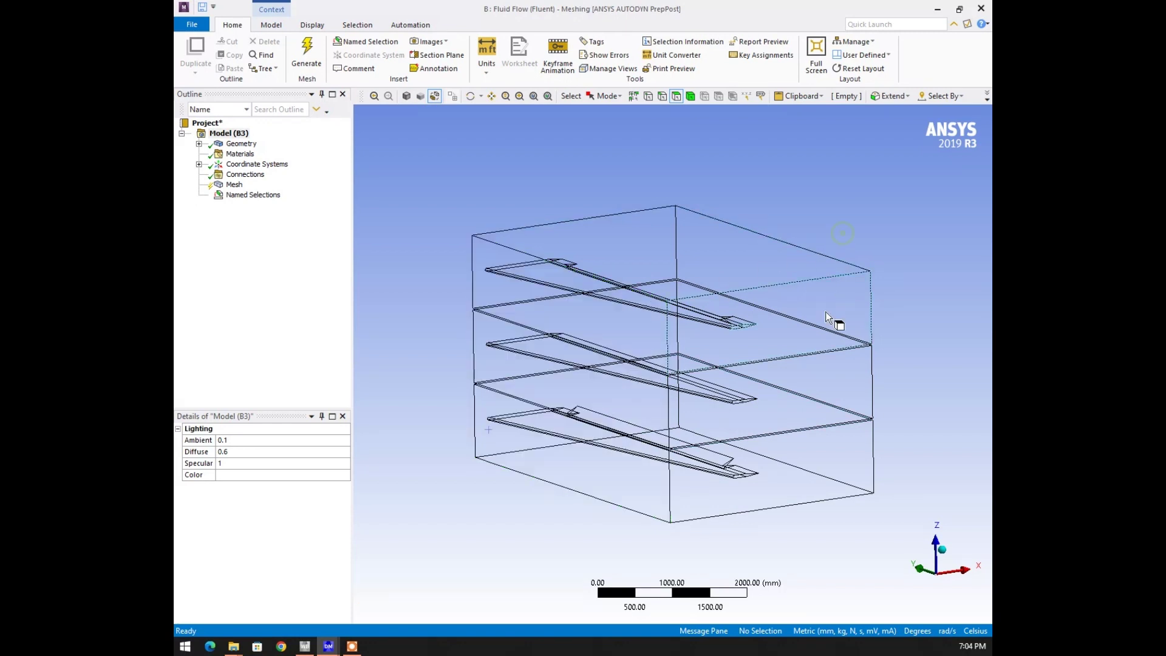
- Create a named selection called outlet from the three outer faces on the positive X side of the domains
middle_drag(793, 367, 774, 309)
click(808, 291)
ctrl+click(842, 365)
ctrl+click(855, 418)
right_click(855, 418)
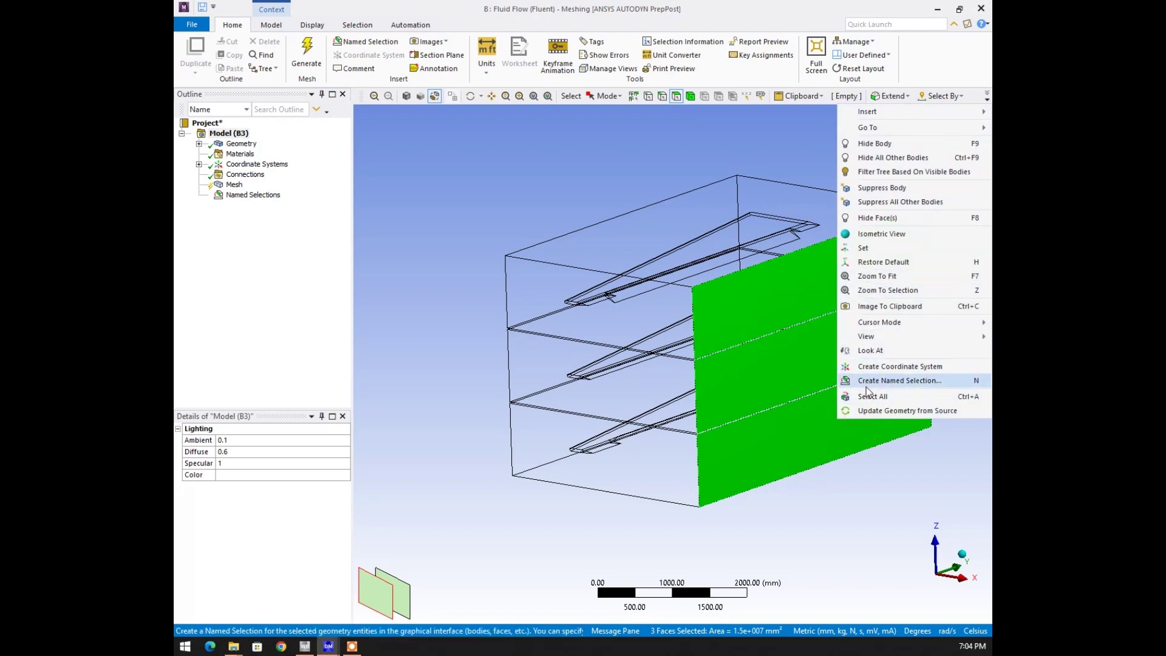
click(872, 380)
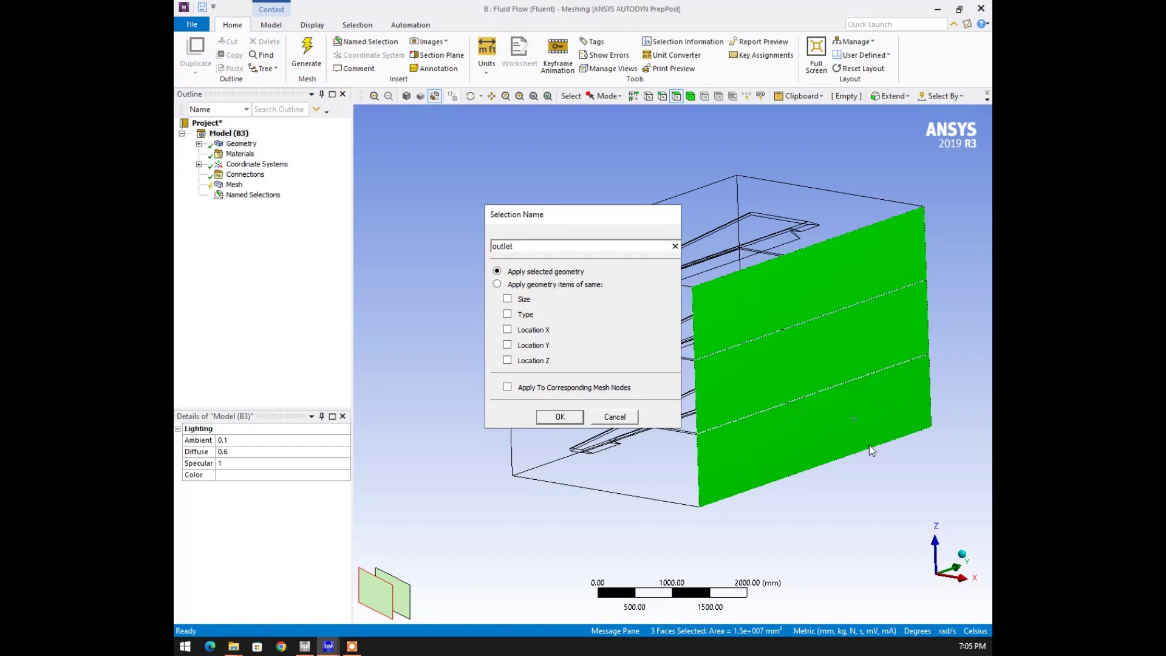
key(Return)
click(867, 491)
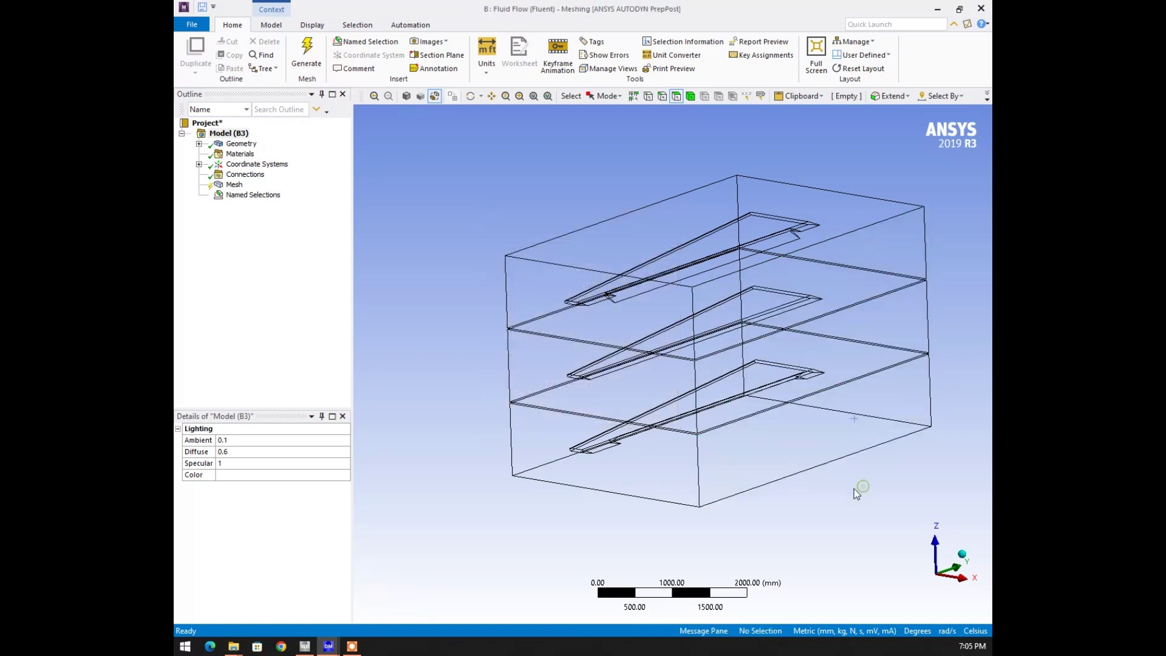
- Select the three inlet and three outlet faces together and hide them to give access to the remaining outer faces
click(737, 312)
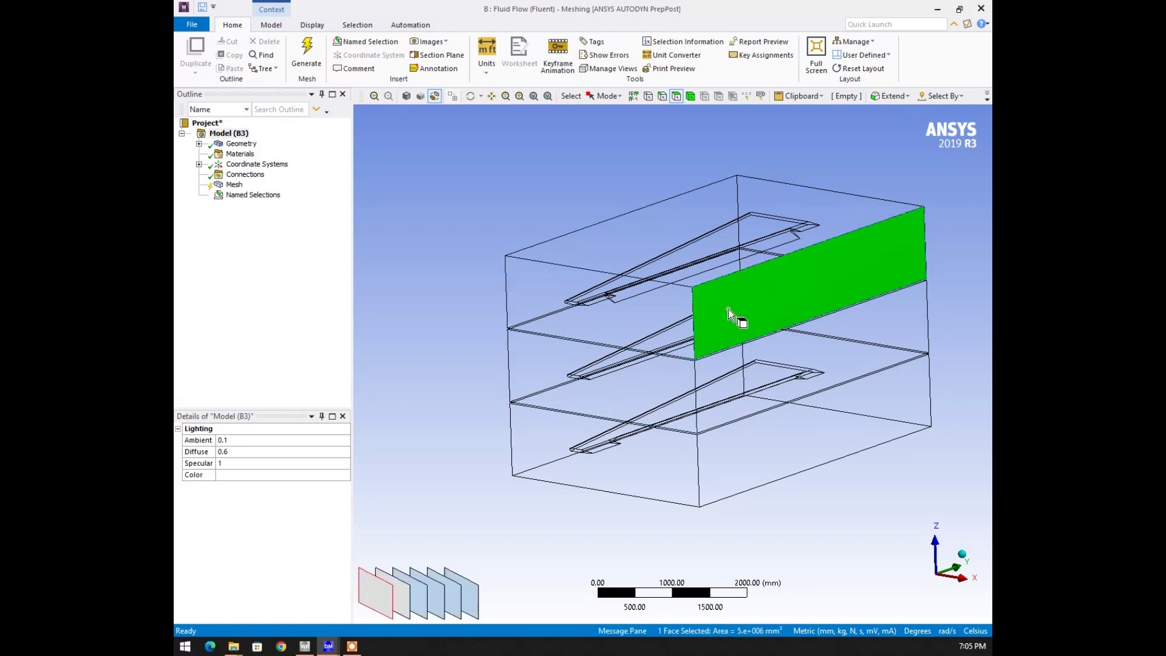
ctrl+click(749, 396)
ctrl+click(710, 453)
middle_drag(718, 341, 583, 413)
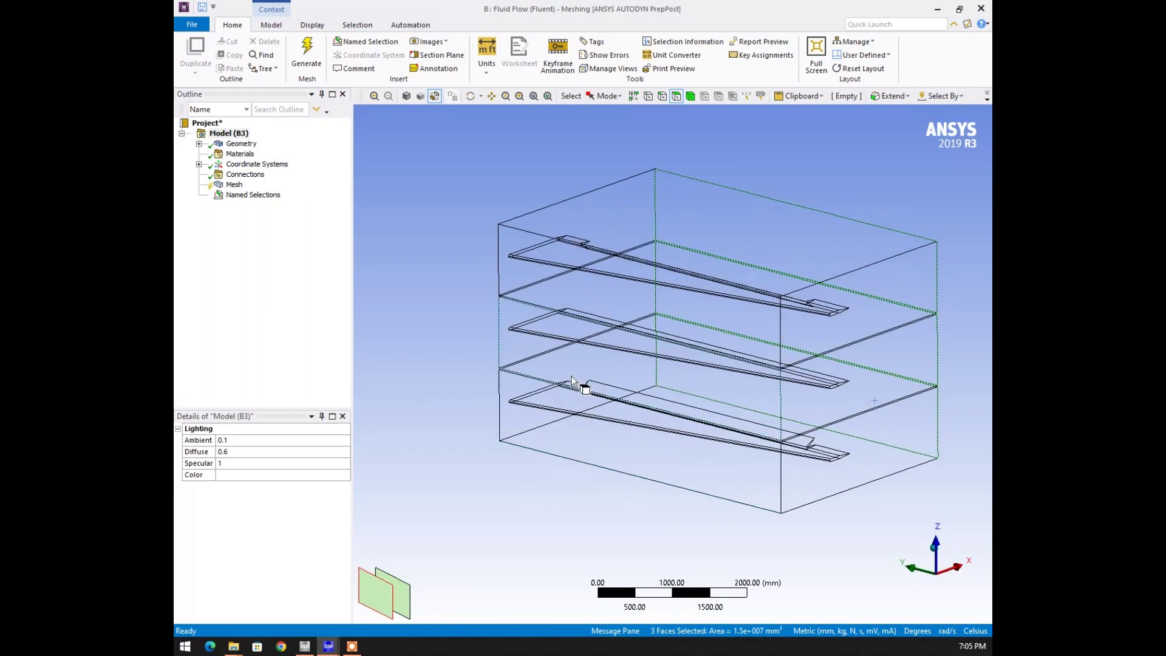
ctrl+click(543, 286)
ctrl+click(506, 337)
ctrl+click(521, 417)
right_click(521, 418)
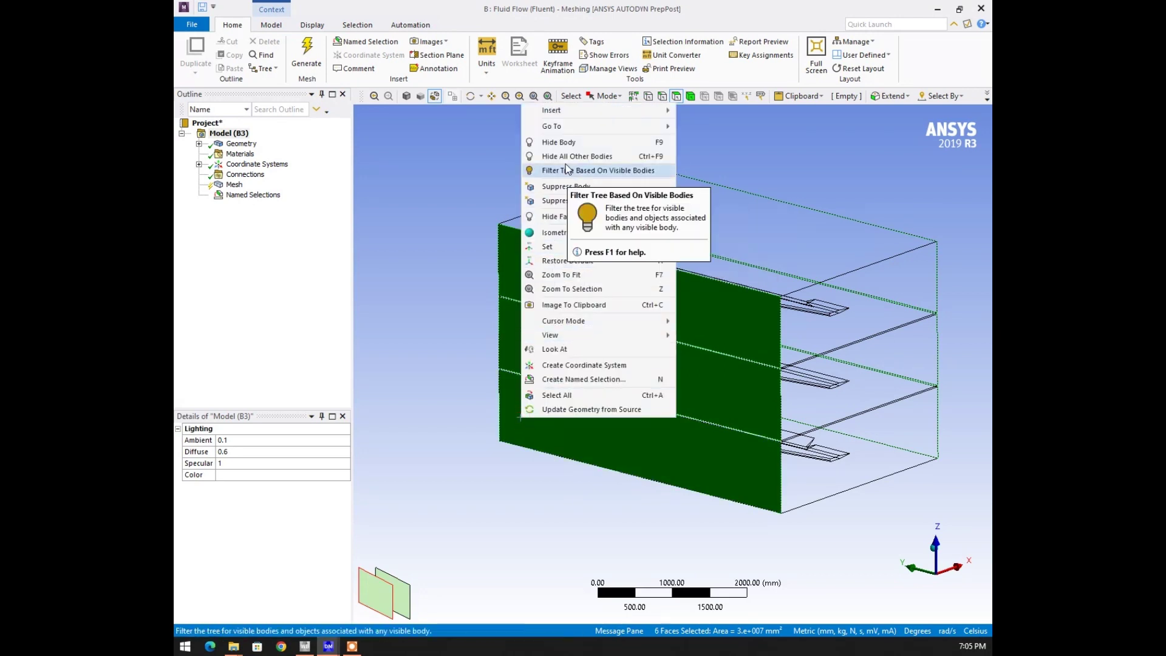
key(Escape)
click(564, 223)
- Create a named selection called wall from the top, bottom and negative Y side faces of all three domains
middle_drag(698, 364, 701, 366)
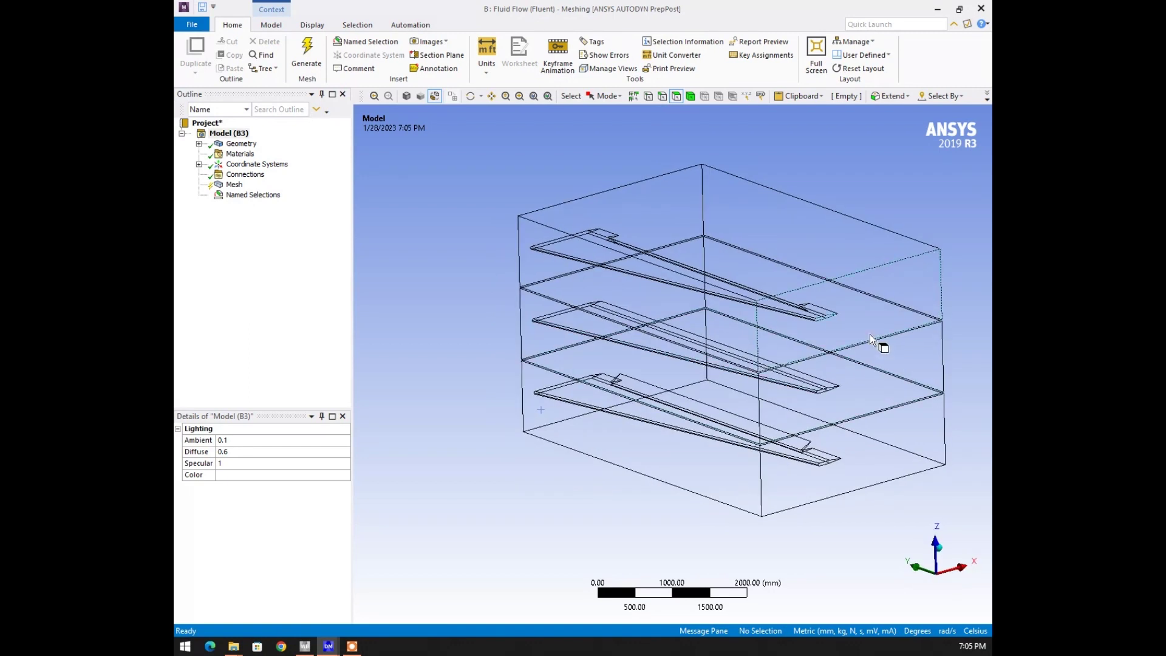
mouse_move(877, 311)
mouse_down()
mouse_move(881, 446)
mouse_move(852, 473)
mouse_move(795, 266)
mouse_move(792, 330)
mouse_up()
drag(920, 315, 921, 410)
mouse_move(921, 480)
mouse_down()
mouse_move(891, 516)
mouse_move(719, 482)
mouse_move(577, 409)
mouse_move(599, 428)
mouse_up()
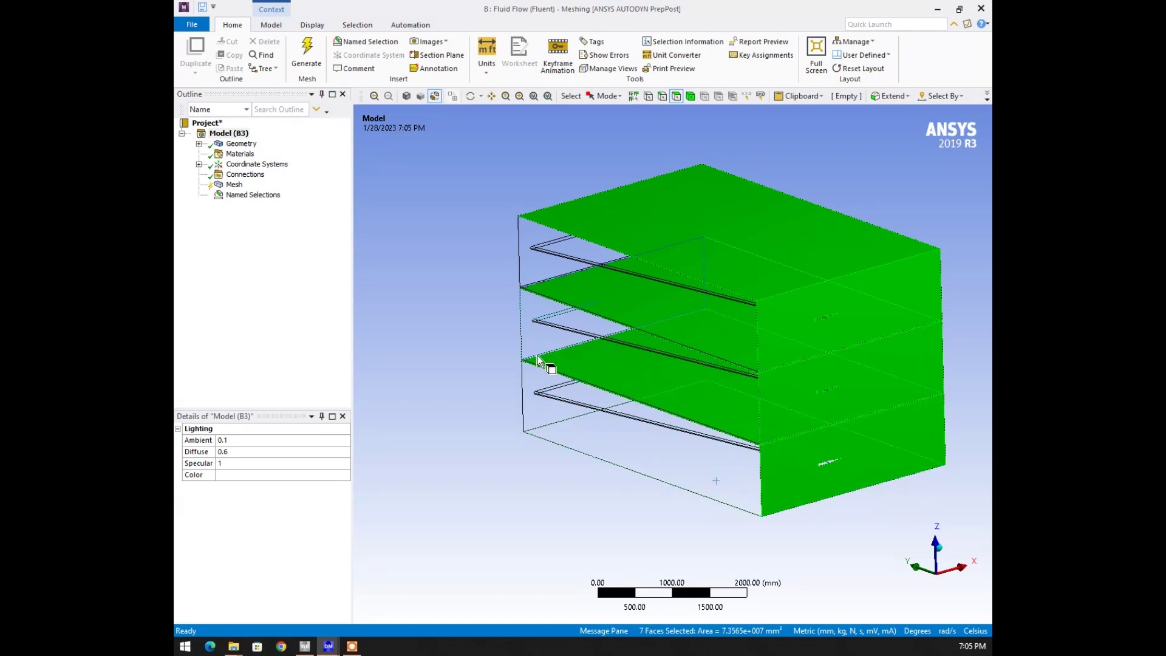
ctrl+drag(549, 356, 554, 282)
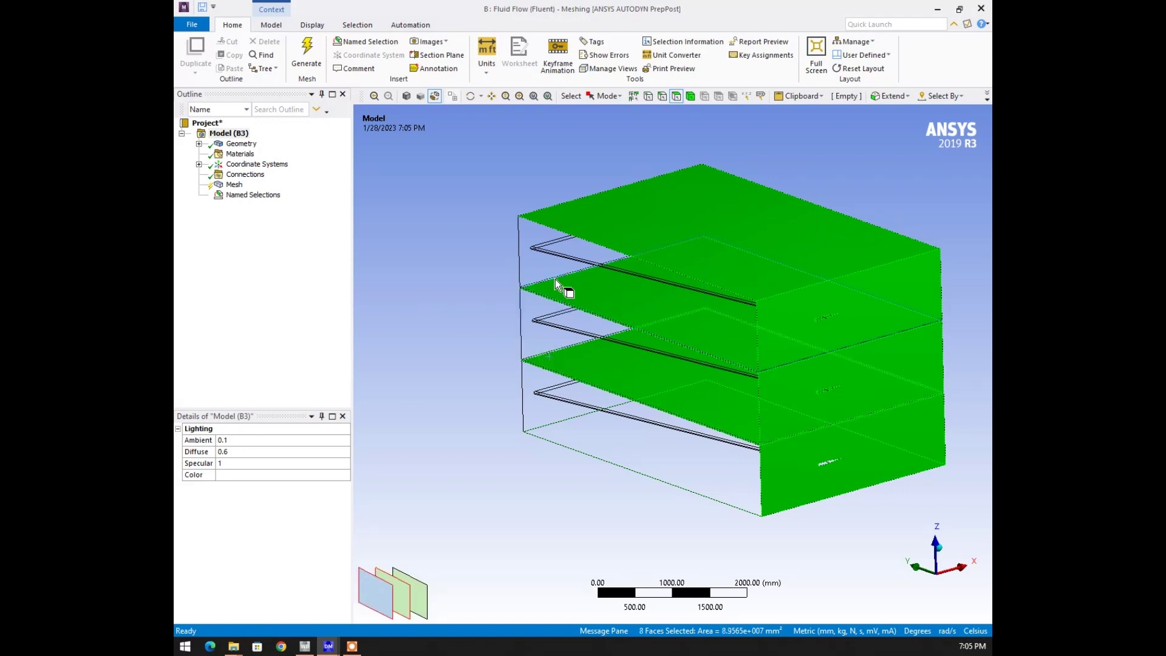
middle_drag(533, 290, 567, 364)
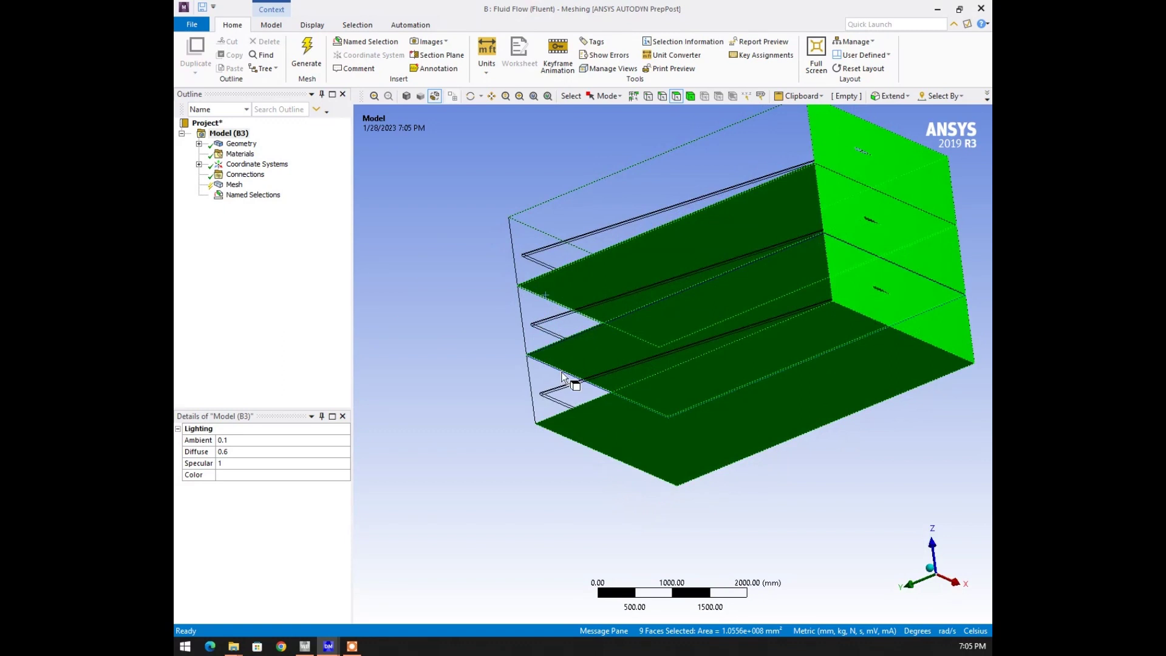
middle_drag(770, 333, 719, 385)
key(F7)
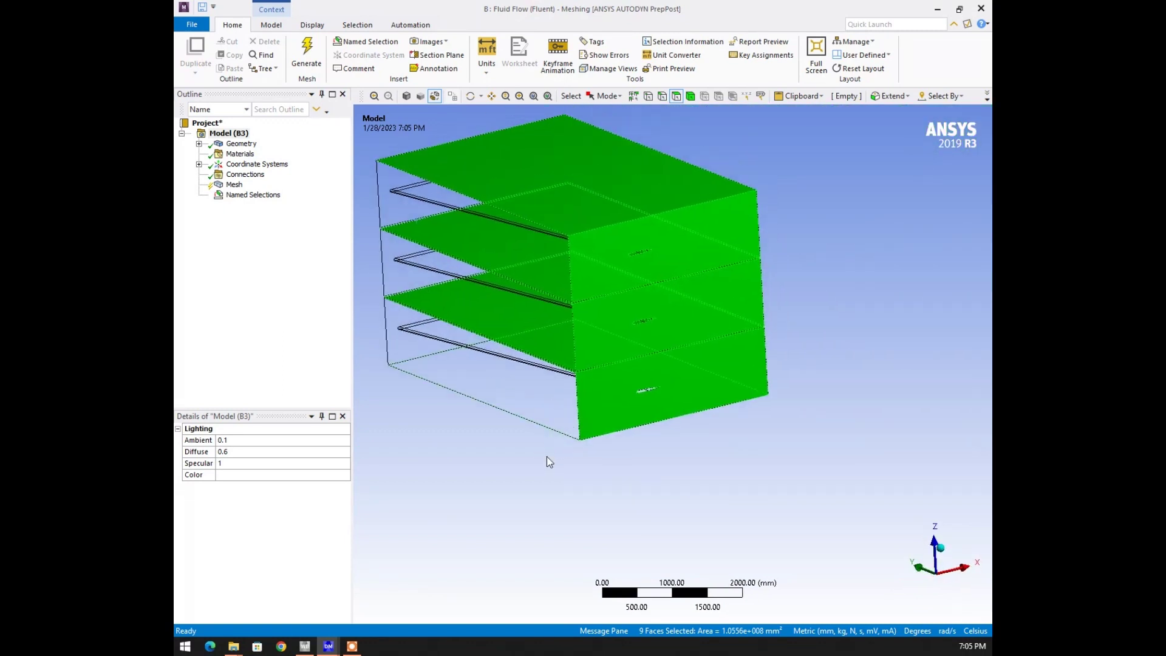
right_click(718, 260)
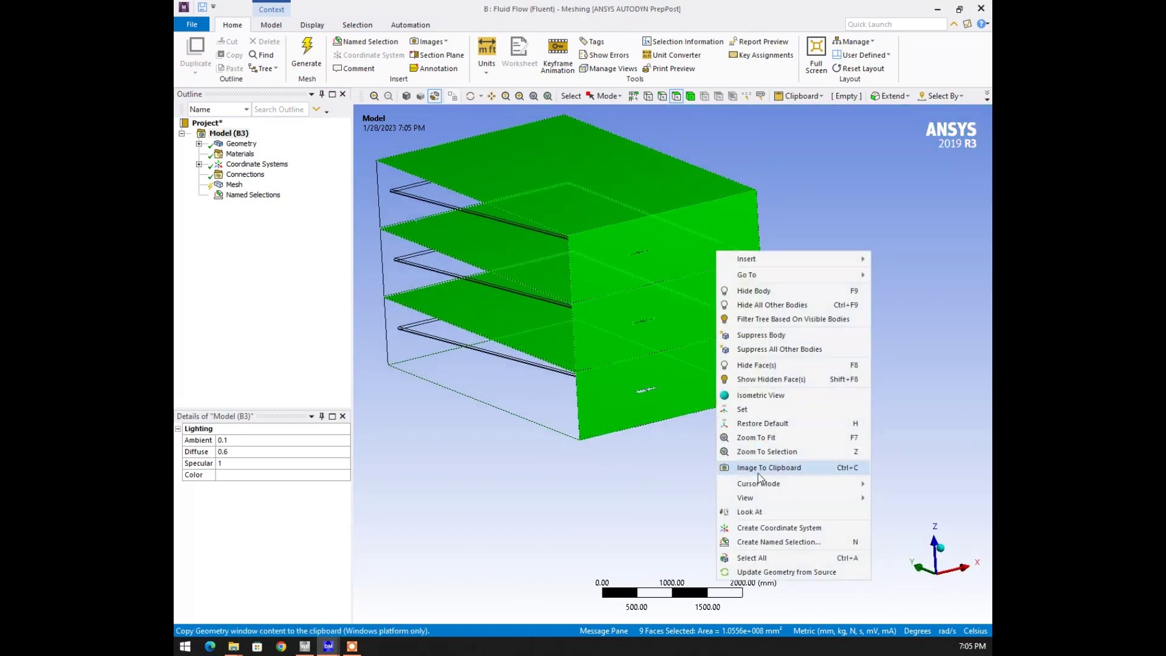
click(765, 542)
text(wall)
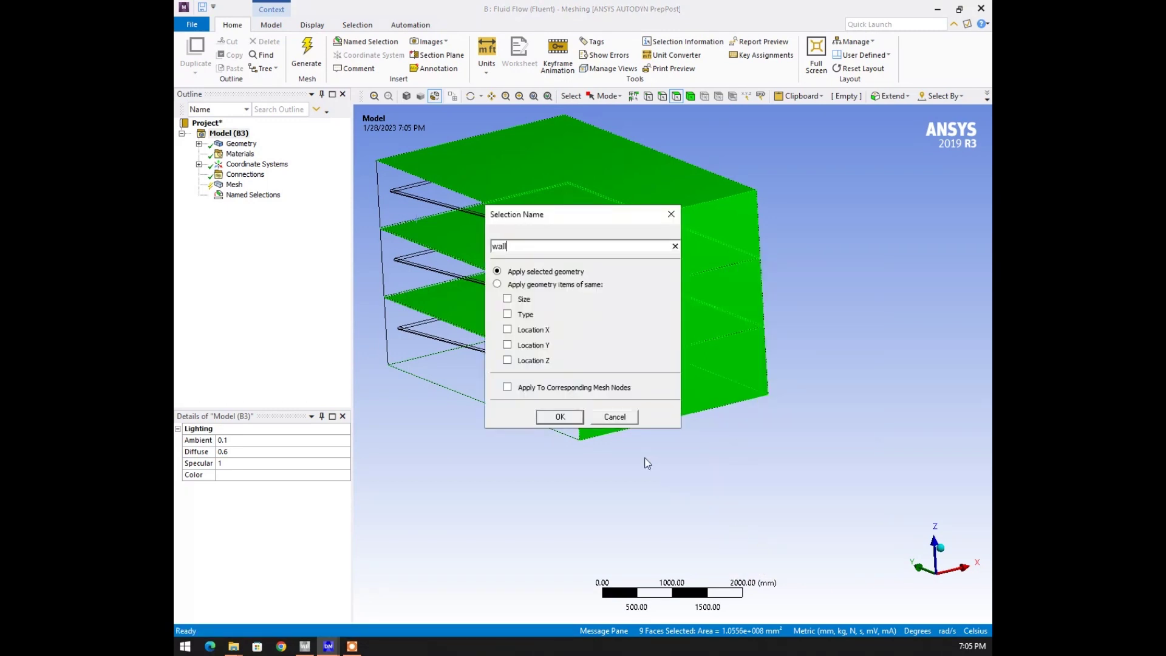
click(560, 417)
click(550, 471)
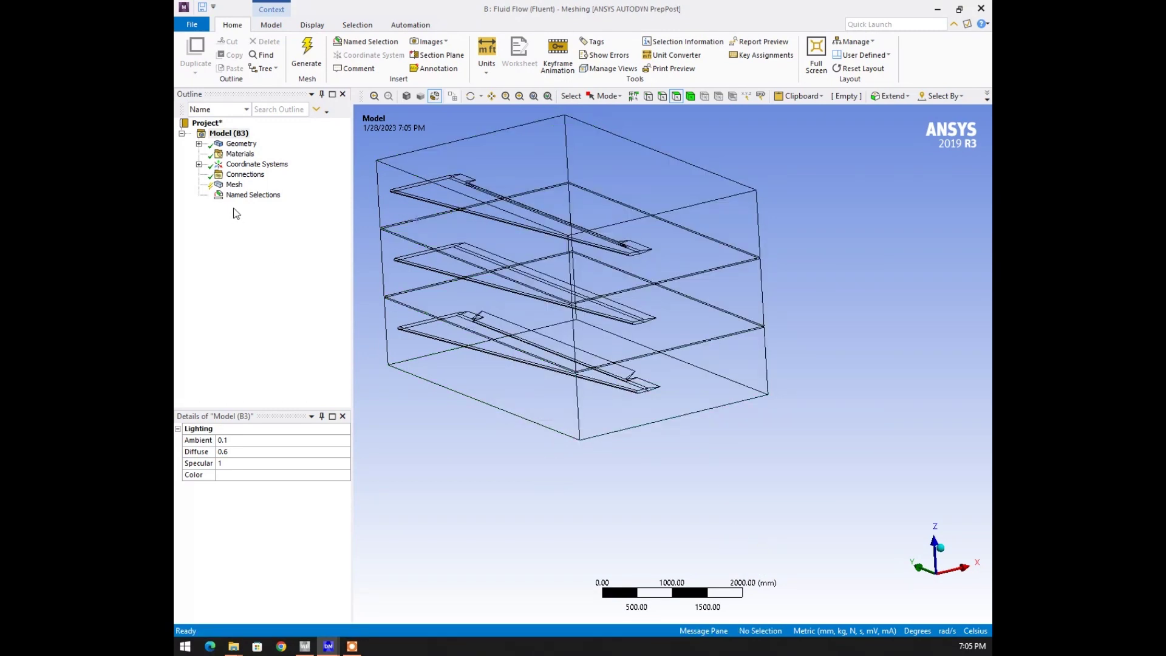
- Recall the faces assigned to the wall named selection and hide them, leaving its scope as it is
click(249, 226)
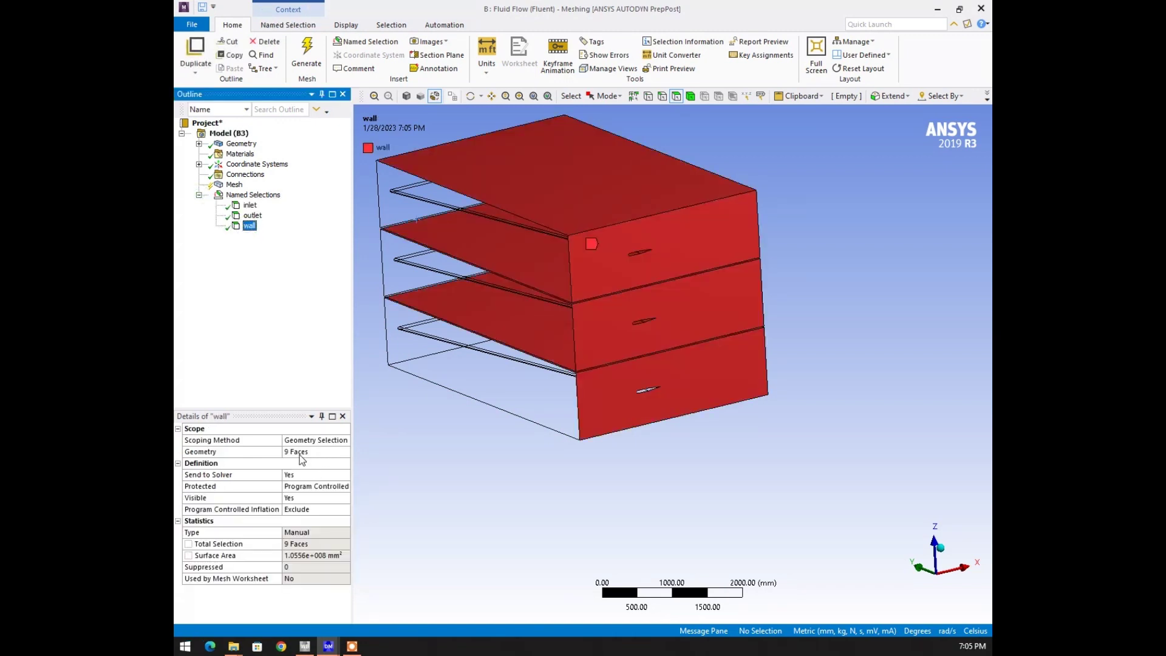
click(302, 453)
right_click(637, 377)
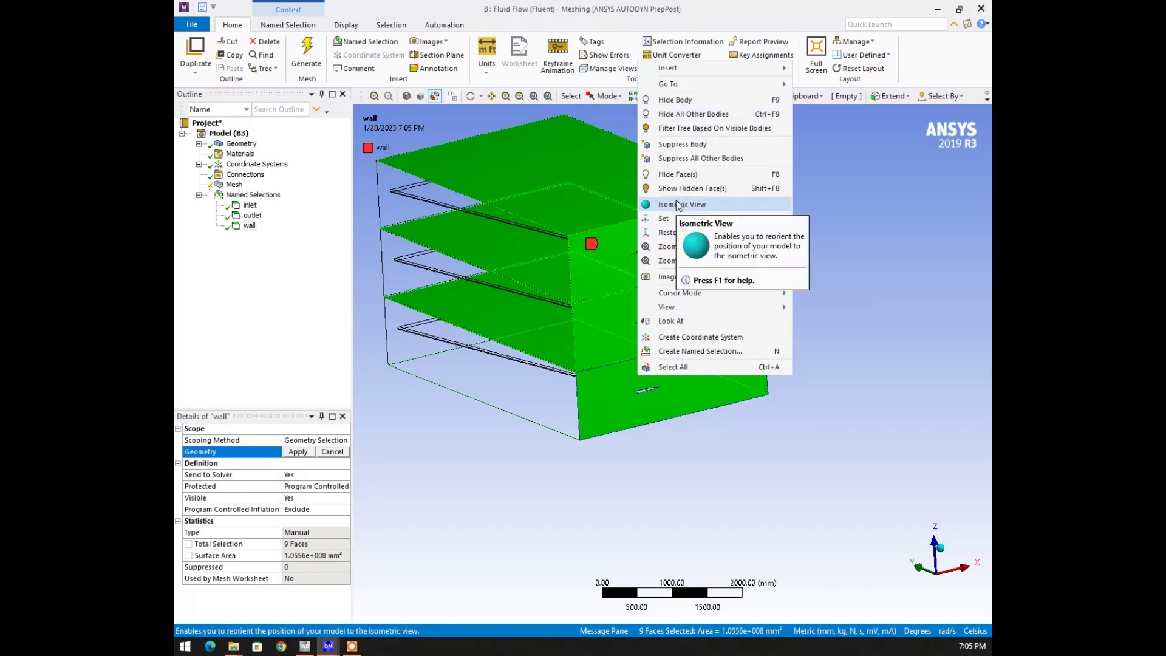
click(678, 174)
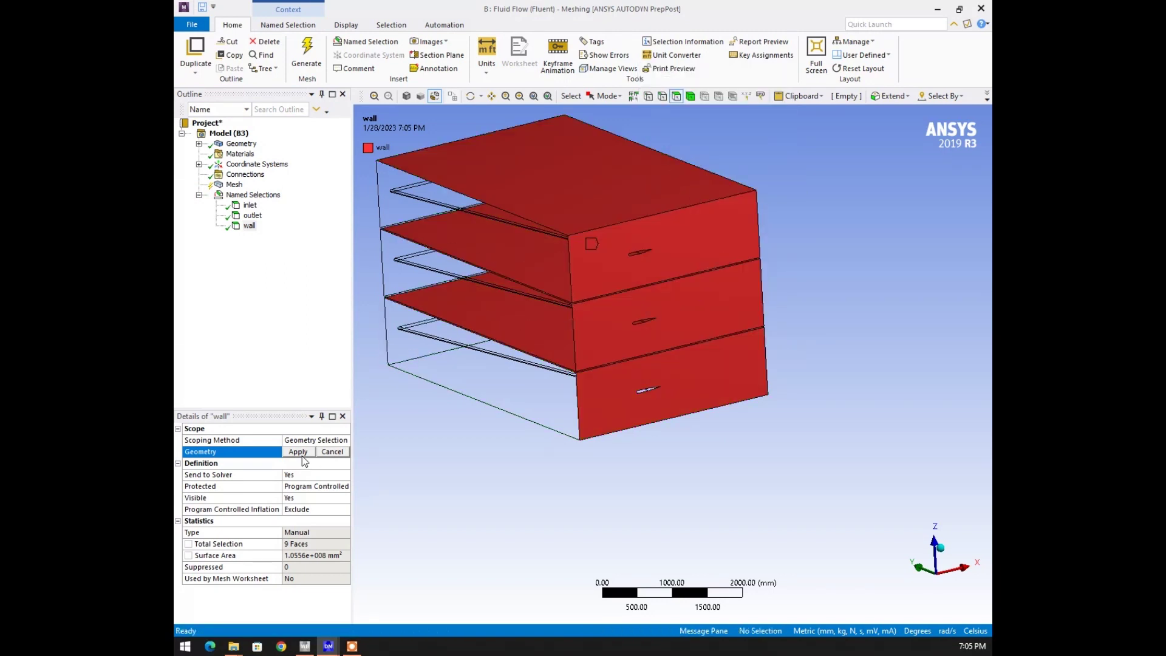
click(332, 453)
scroll(666, 380, up, 2)
scroll(668, 377, down, 4)
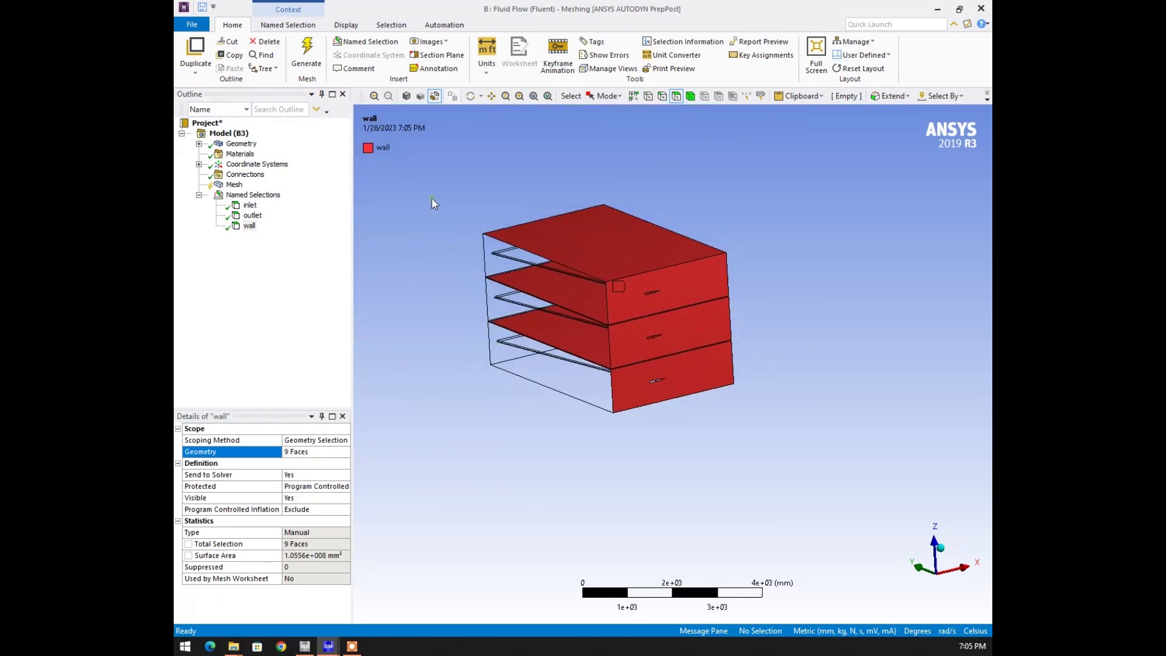
- Create a named selection called wings from all fin and flap faces, leaving out the three outer faces on the positive Y side
click(251, 195)
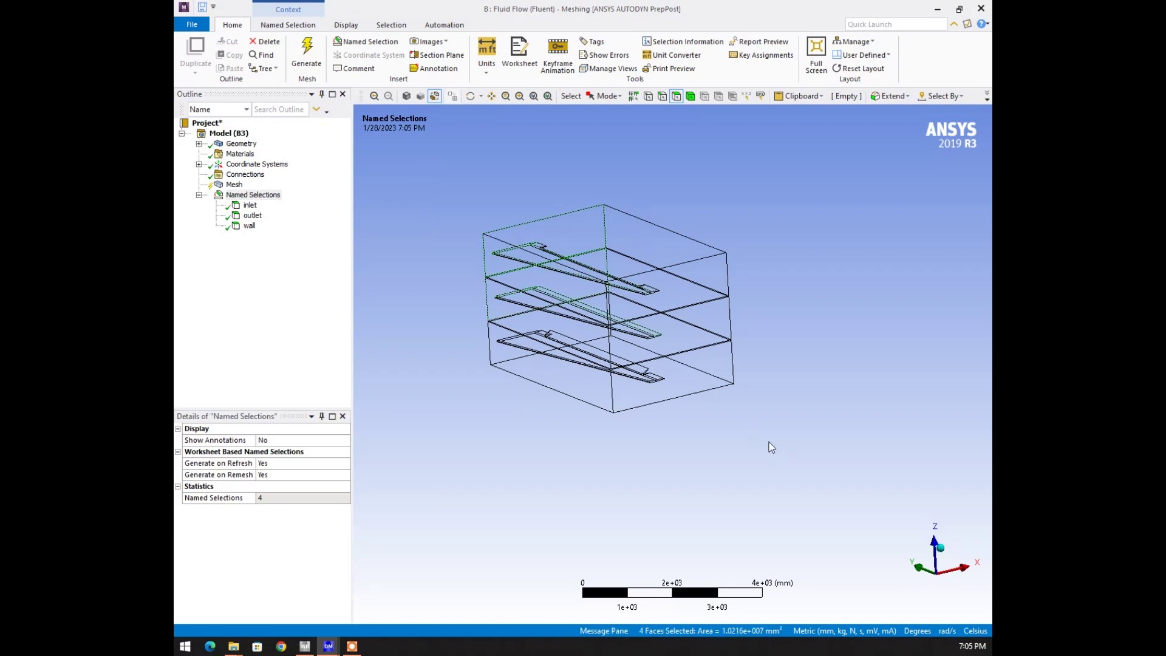
drag(464, 220, 675, 392)
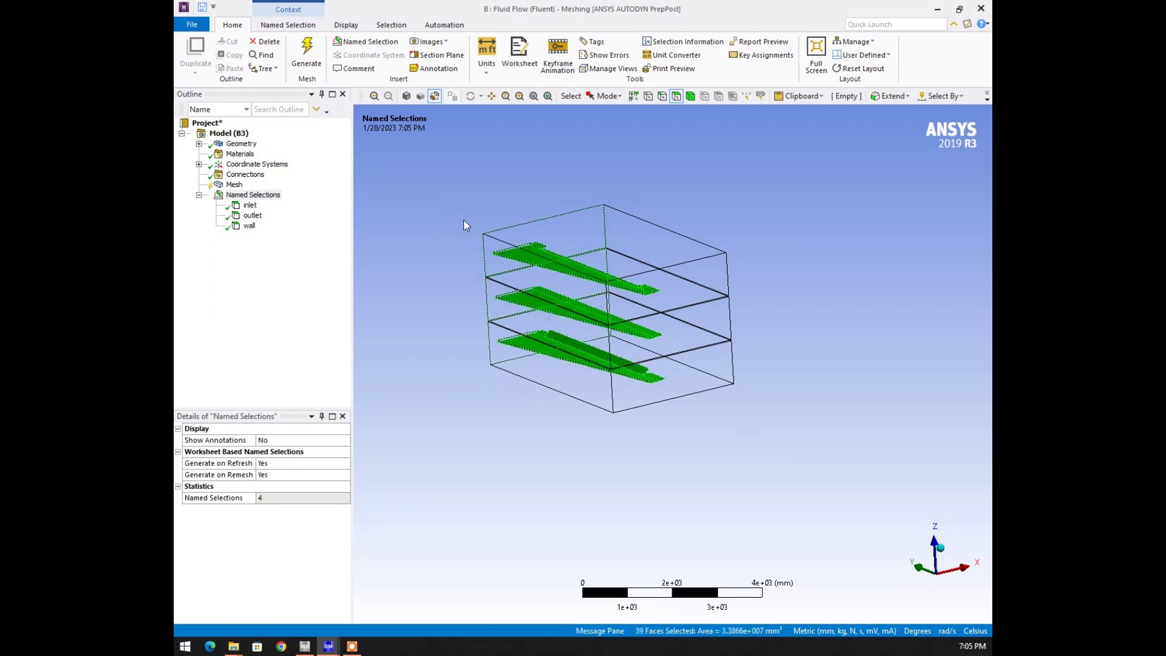
middle_drag(600, 310, 837, 282)
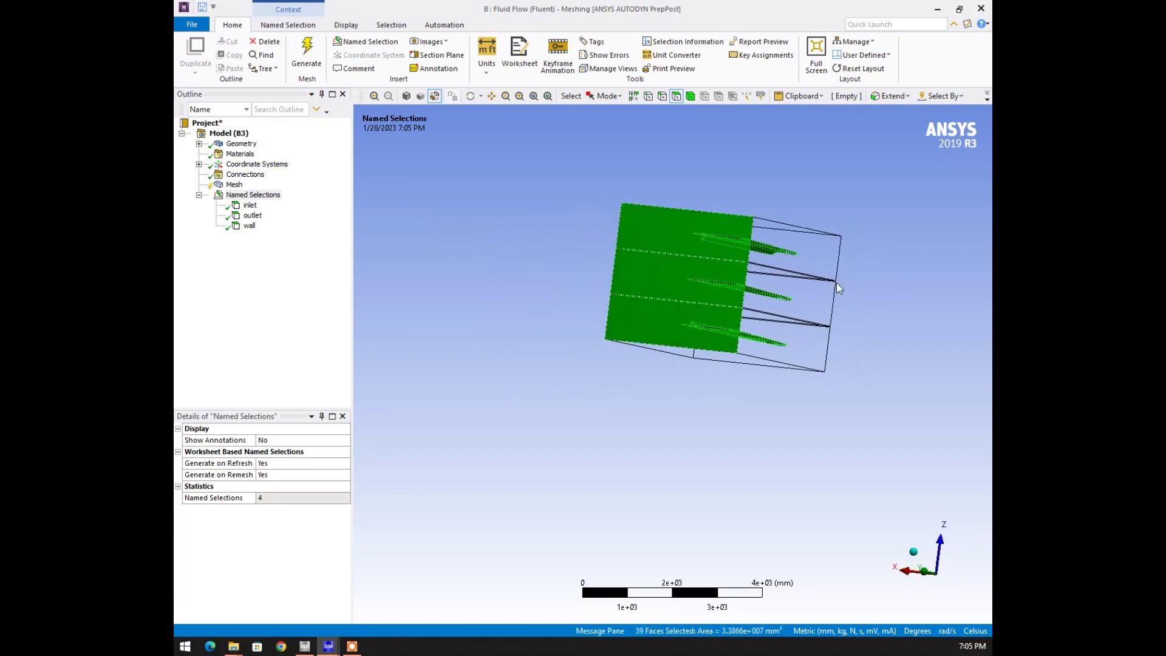
ctrl+click(632, 238)
ctrl+click(641, 291)
ctrl+click(624, 330)
middle_drag(781, 317, 516, 317)
scroll(784, 363, up, 1)
ctrl+middle_drag(784, 363, 563, 372)
scroll(575, 344, up, 1)
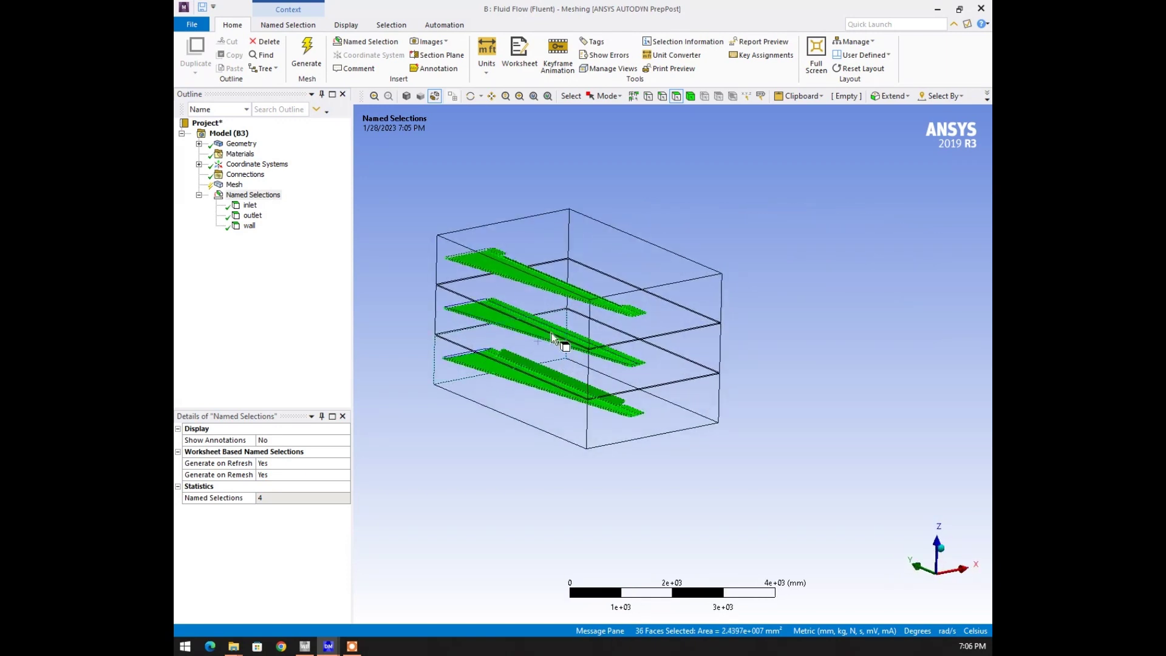
right_click(514, 330)
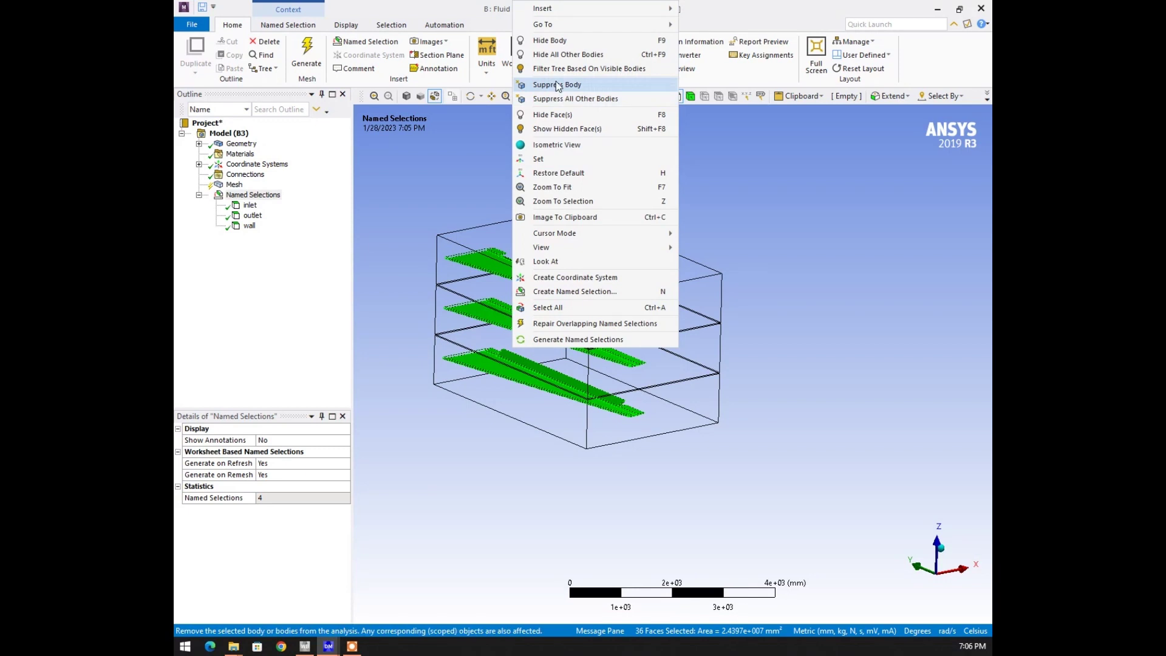
click(577, 292)
text(win)
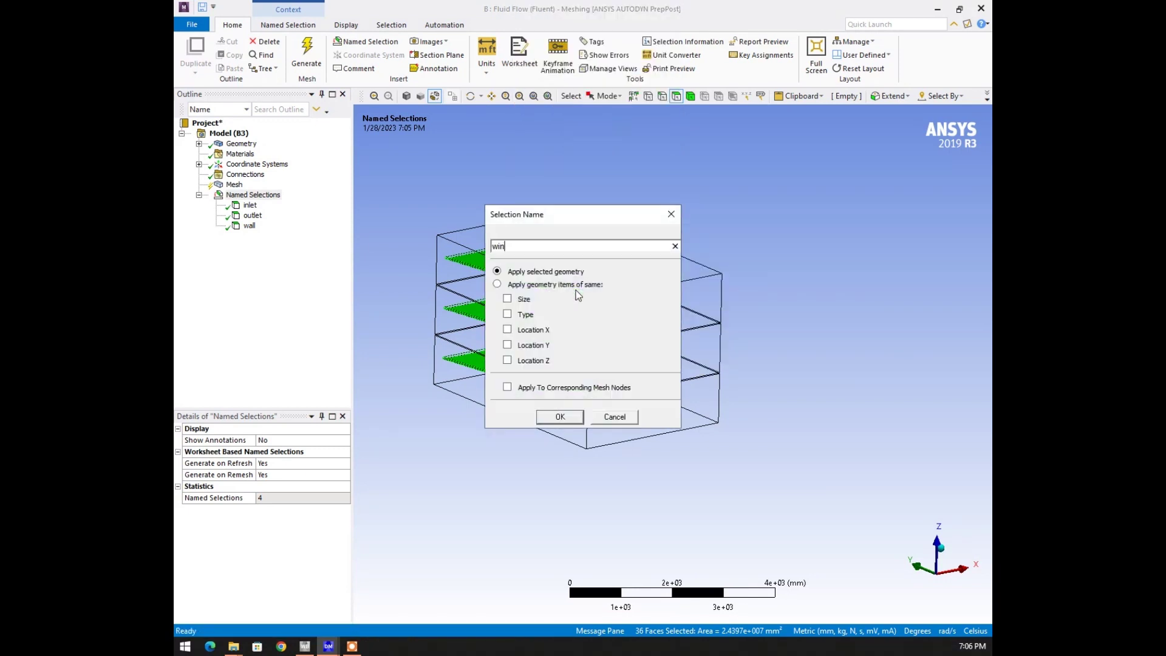
key(Return)
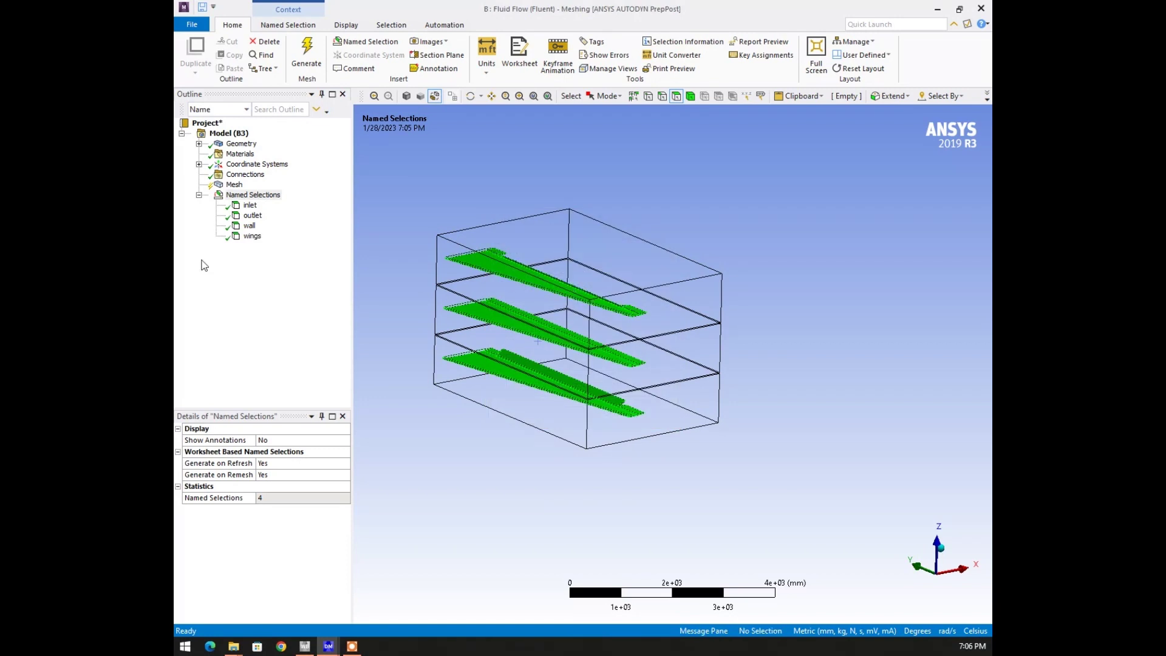
- Add the three outer faces on the positive Y side to the wall named selection's geometry
click(247, 226)
click(297, 451)
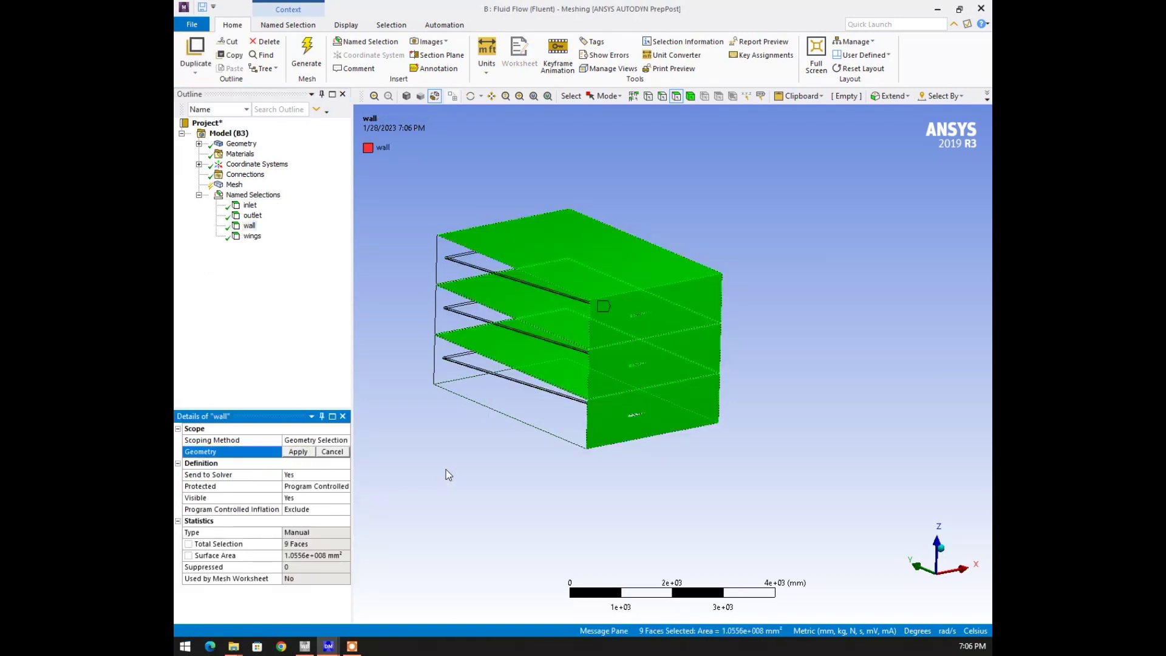
middle_drag(566, 429, 460, 303)
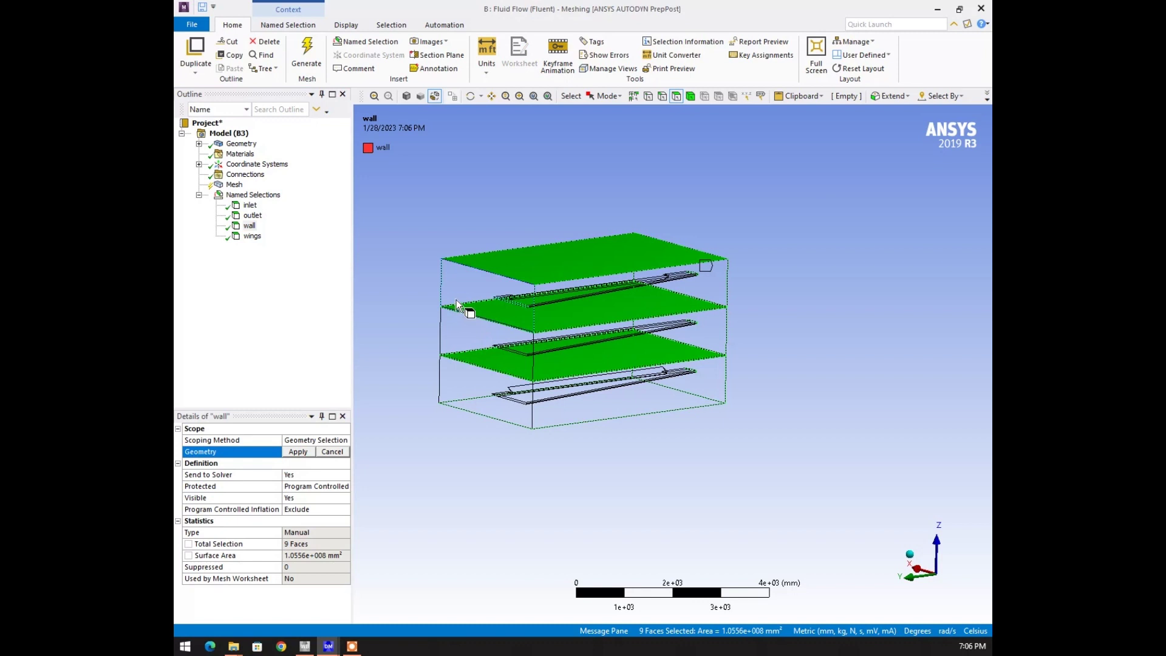
ctrl+click(449, 331)
ctrl+click(450, 401)
click(298, 452)
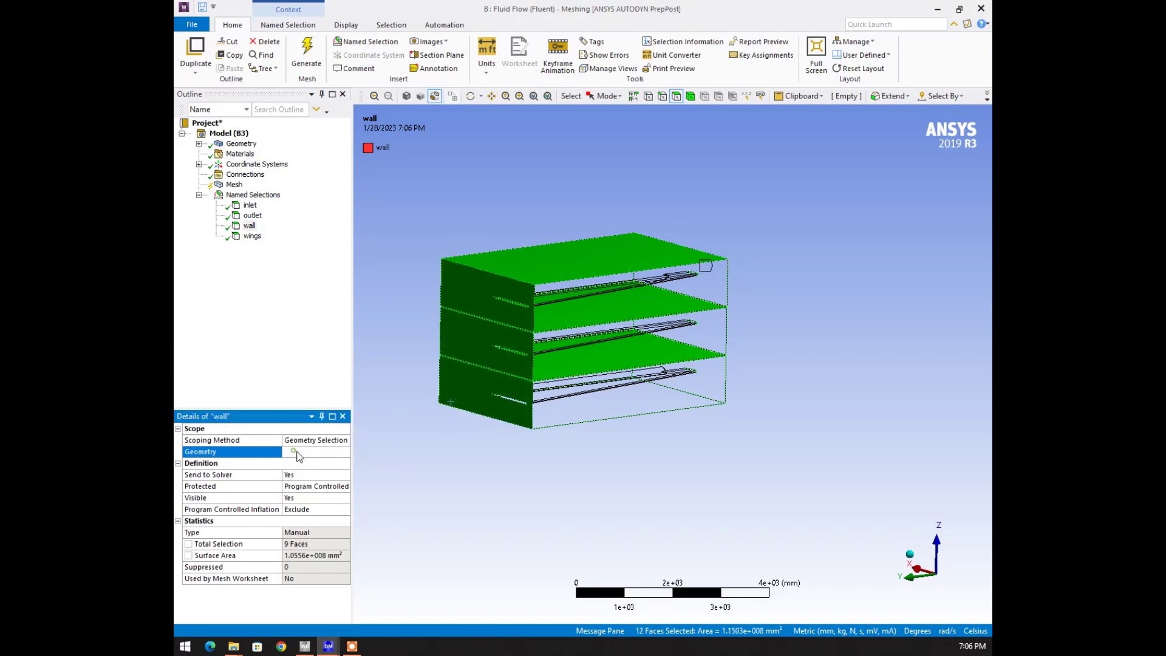
middle_drag(718, 457, 521, 461)
- Set the global mesh element size to 25 mm, keeping the Metric (mm, kg, N, s, mV, mA) unit system
click(227, 186)
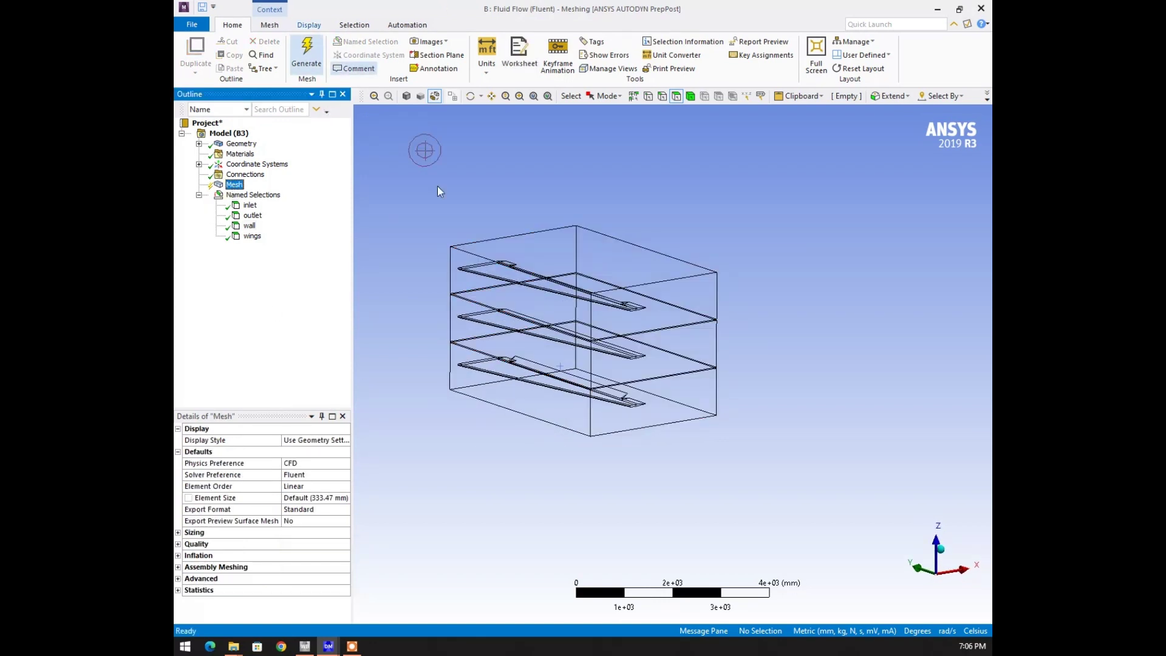
click(808, 632)
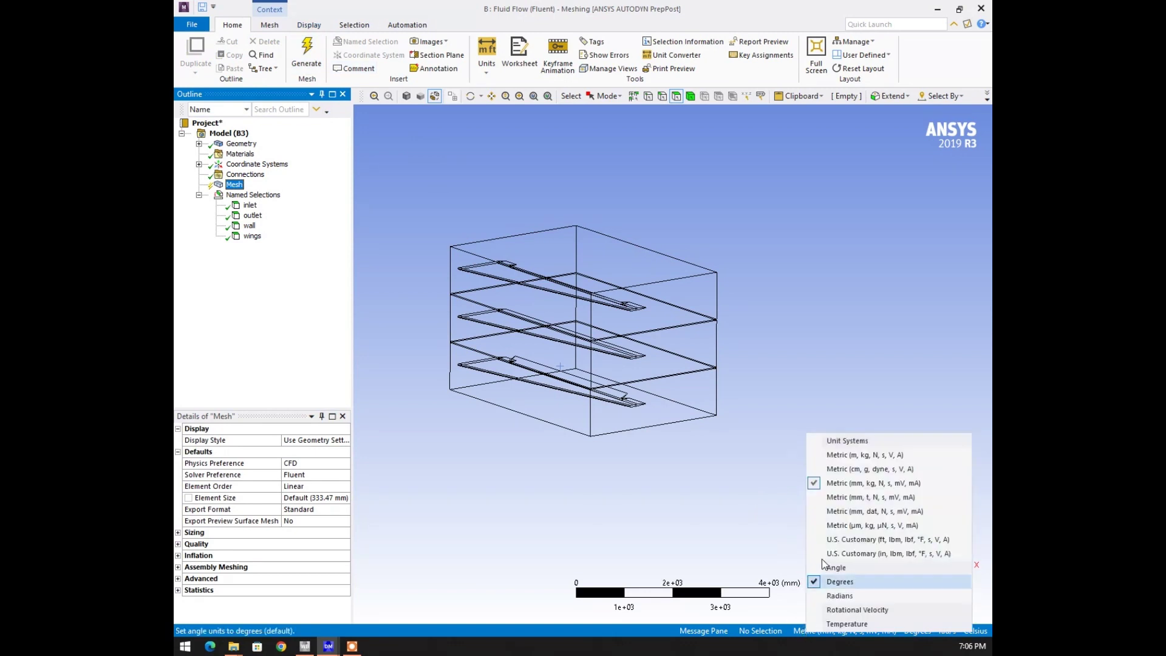
click(836, 484)
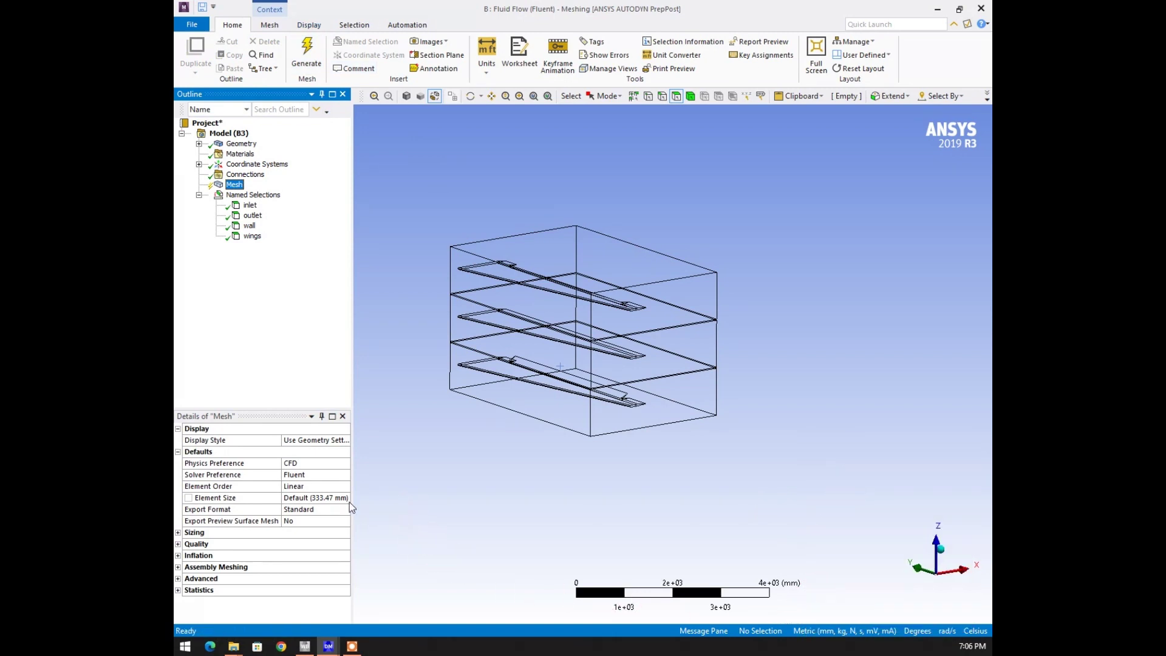
click(320, 498)
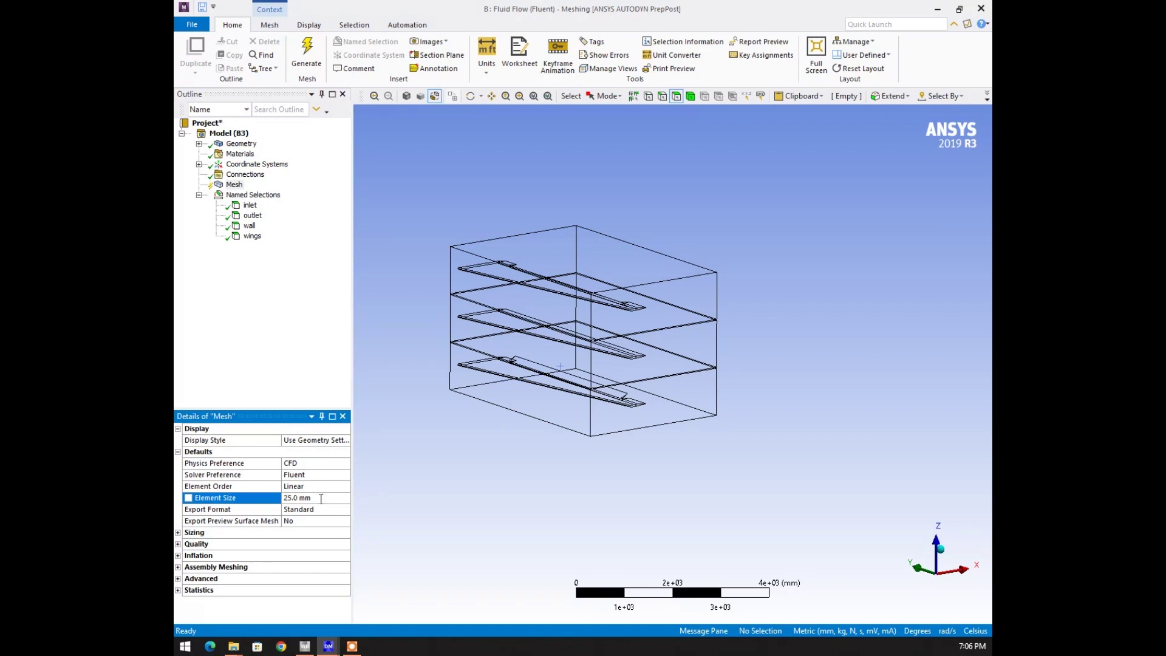
- Check the lengths of the lowest domain's vertical edge and a short end edge of the lowest fin's flap
scroll(540, 411, up, 3)
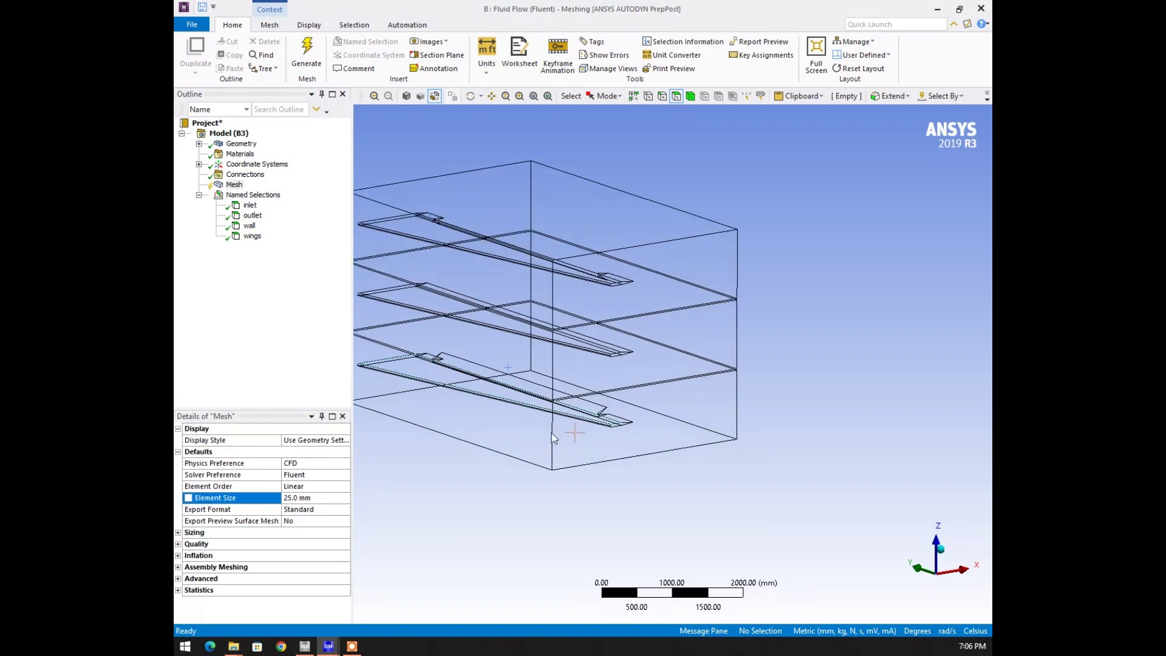
click(662, 96)
click(737, 415)
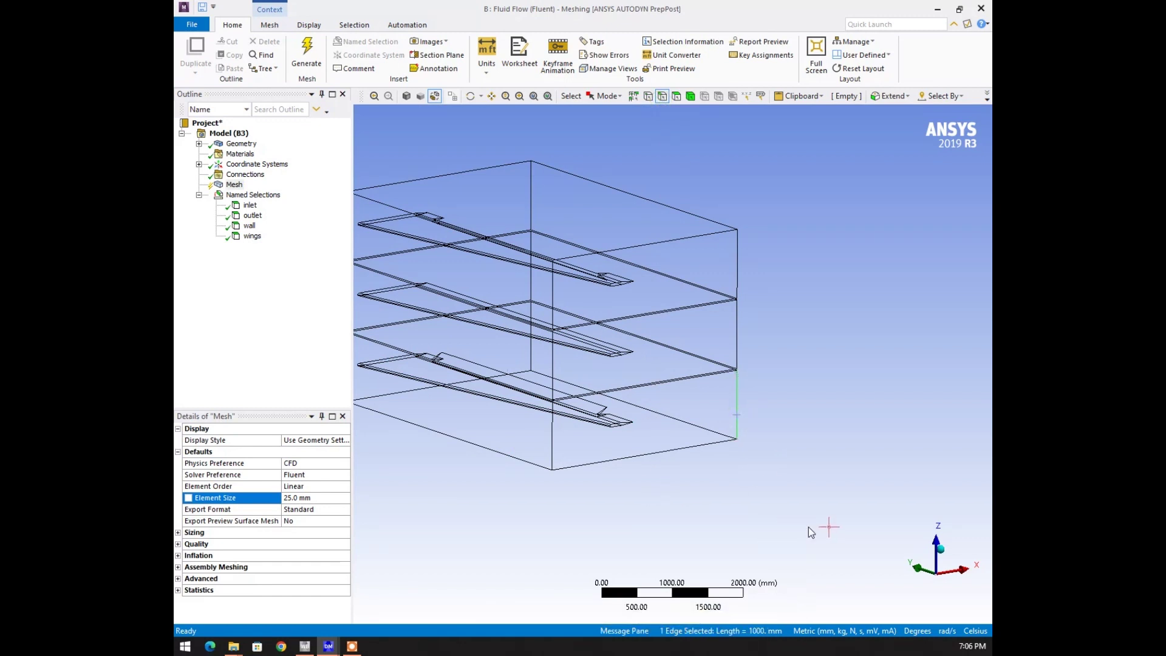
scroll(808, 526, up, 3)
scroll(773, 478, up, 2)
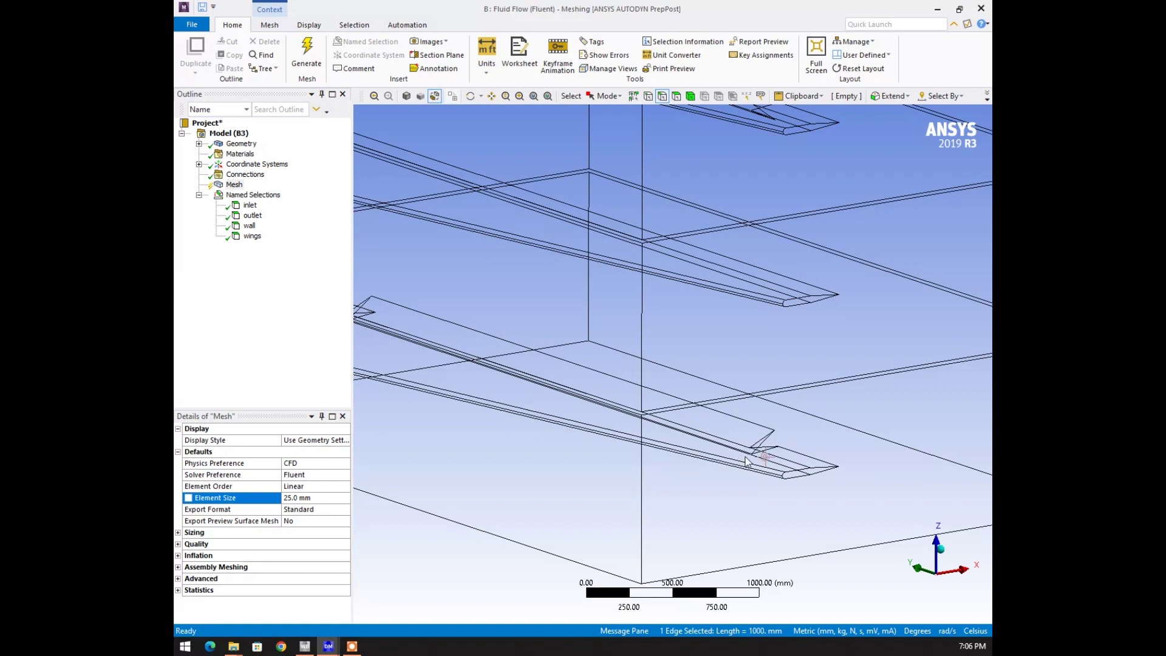
scroll(745, 456, up, 5)
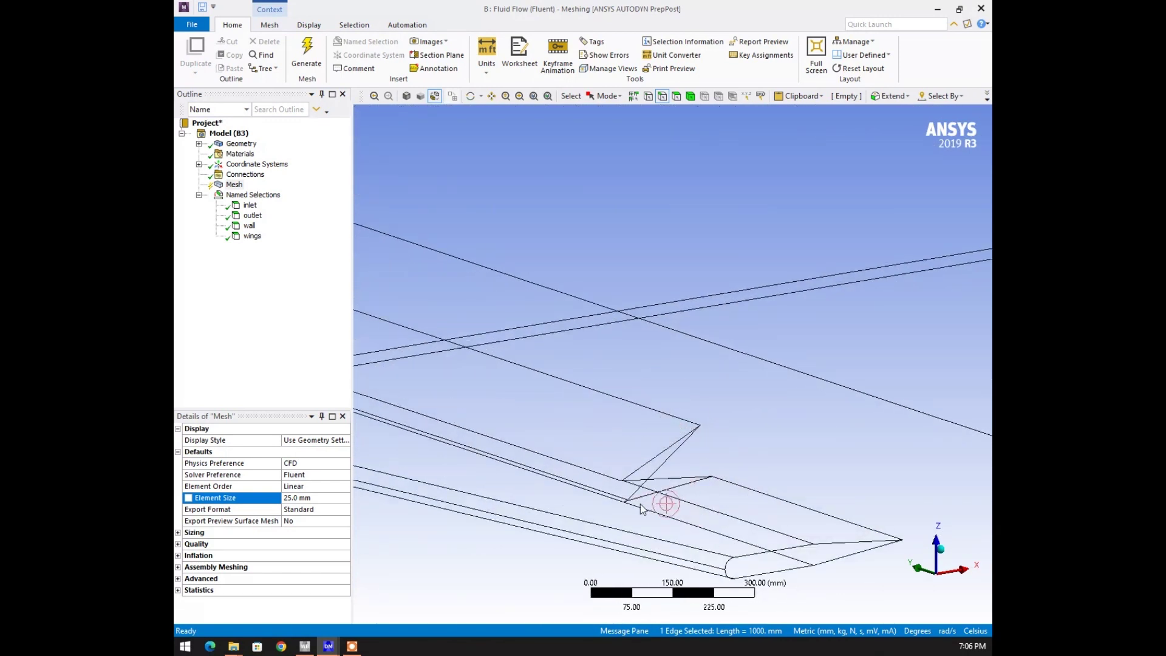
click(647, 464)
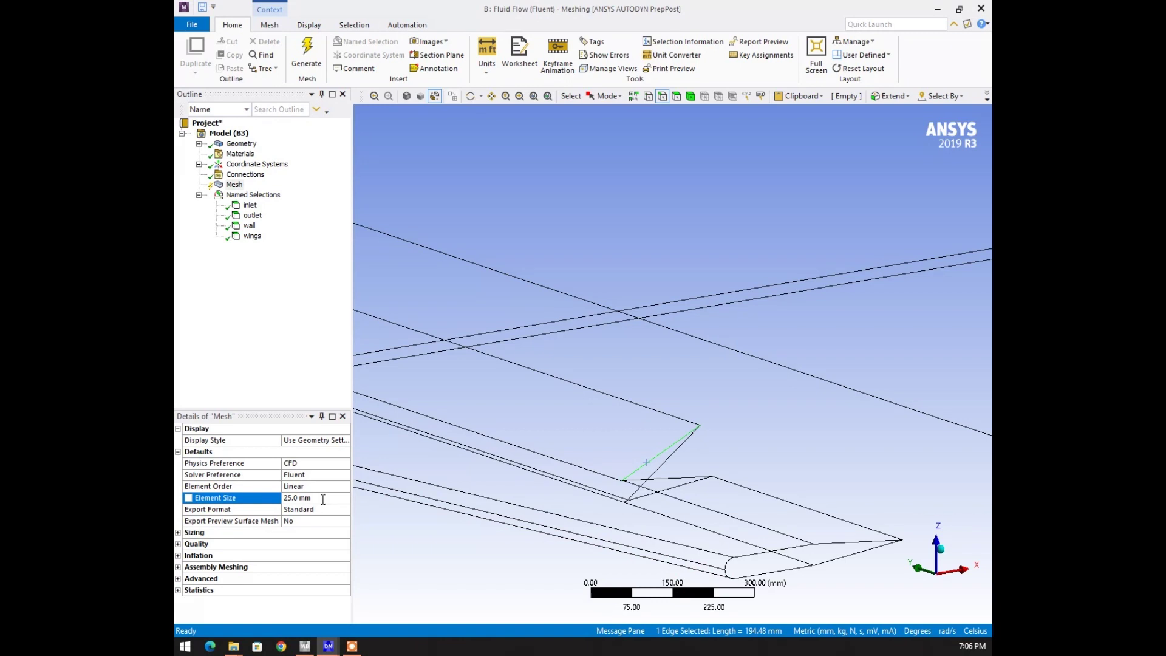
scroll(629, 512, down, 5)
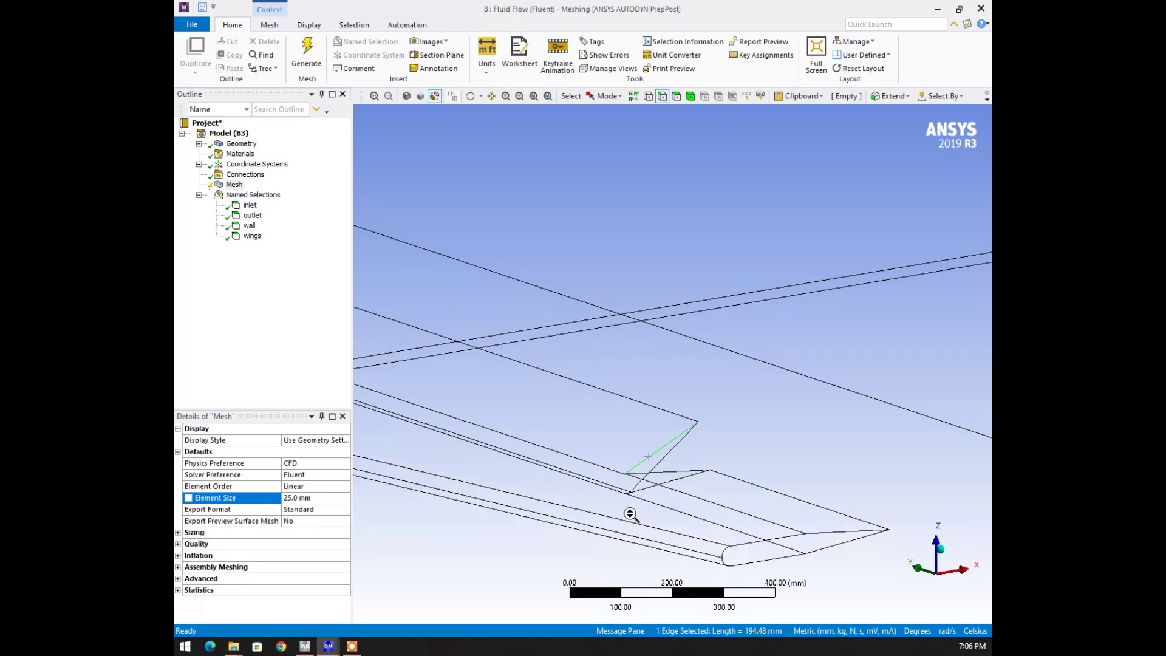
- Generate the mesh for the three domains with the 25 mm element size
click(301, 499)
scroll(476, 495, down, 3)
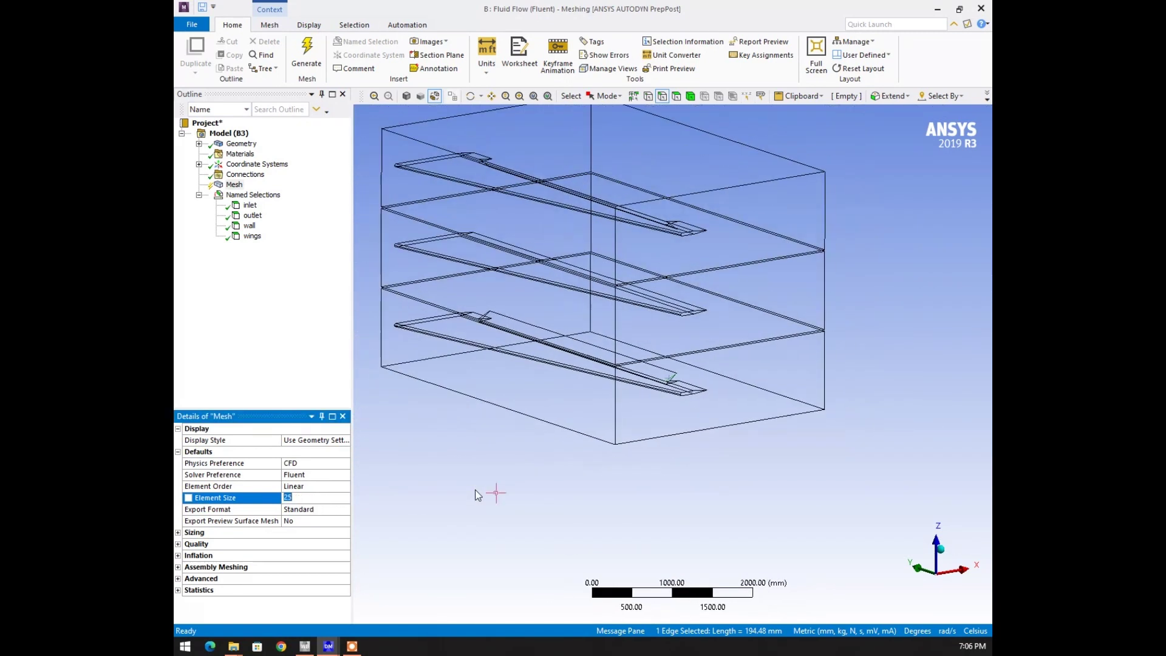
right_click(234, 184)
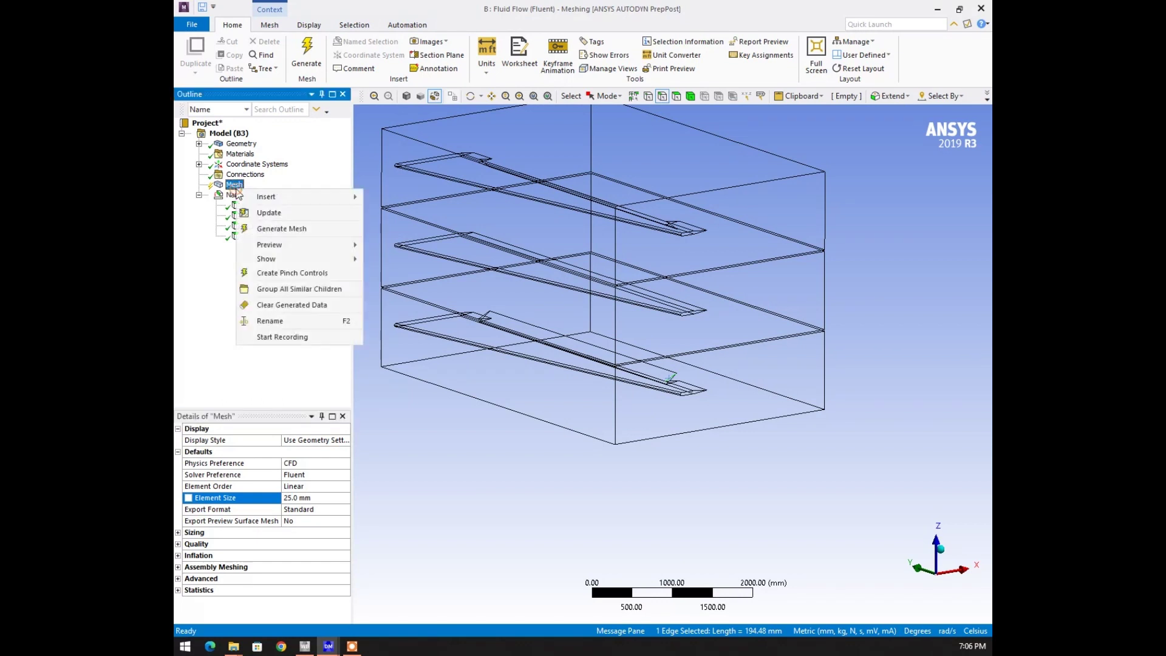
click(288, 236)
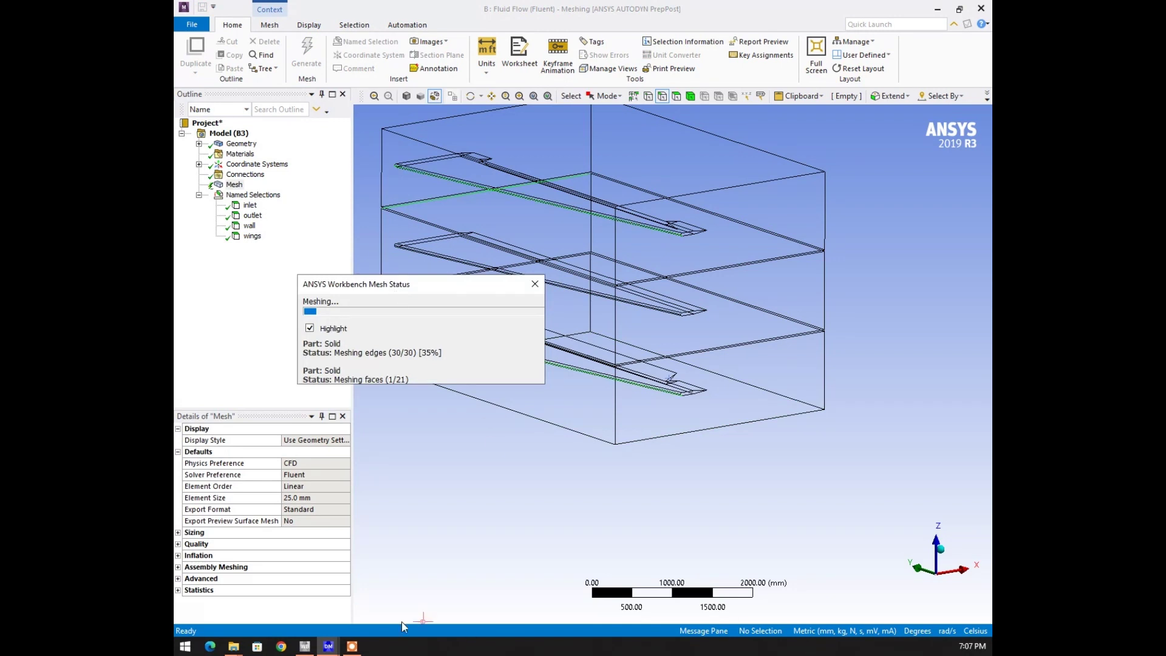
- Update the mesh so that it is passed on to the Fluent setup
click(353, 646)
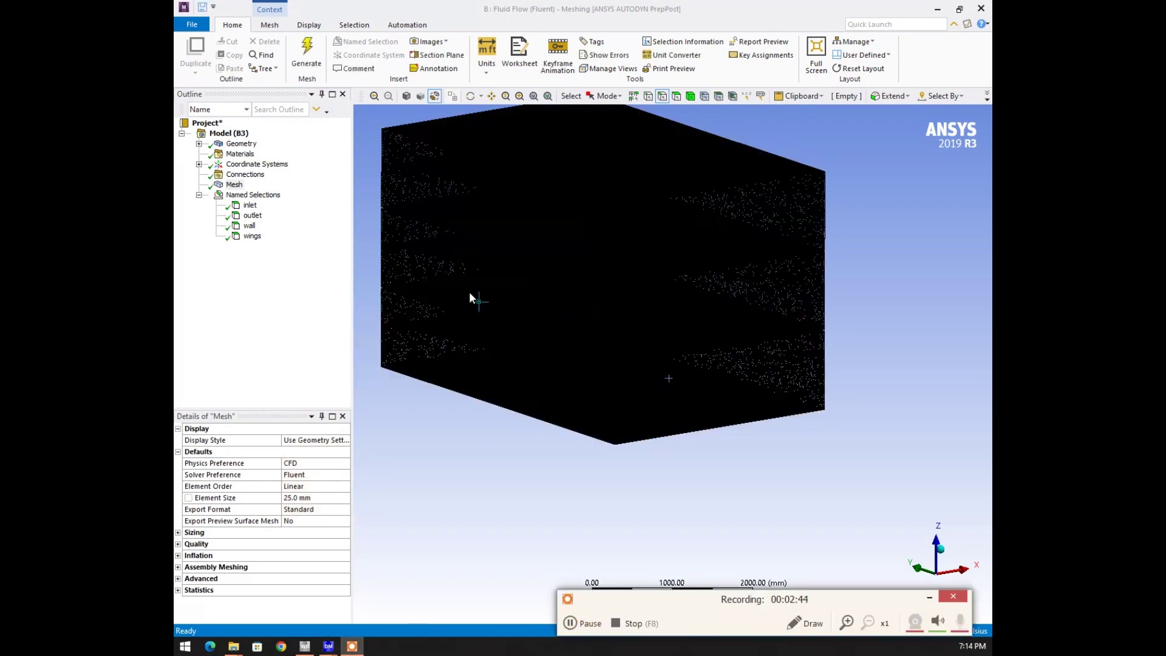
middle_drag(487, 490, 612, 480)
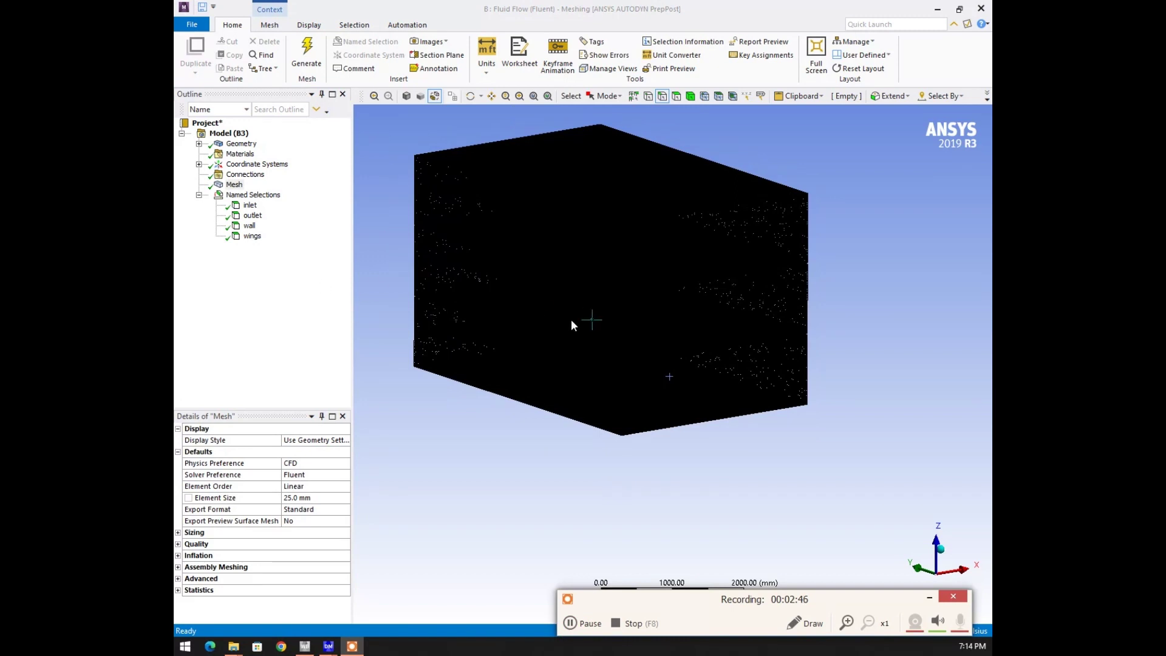
click(233, 185)
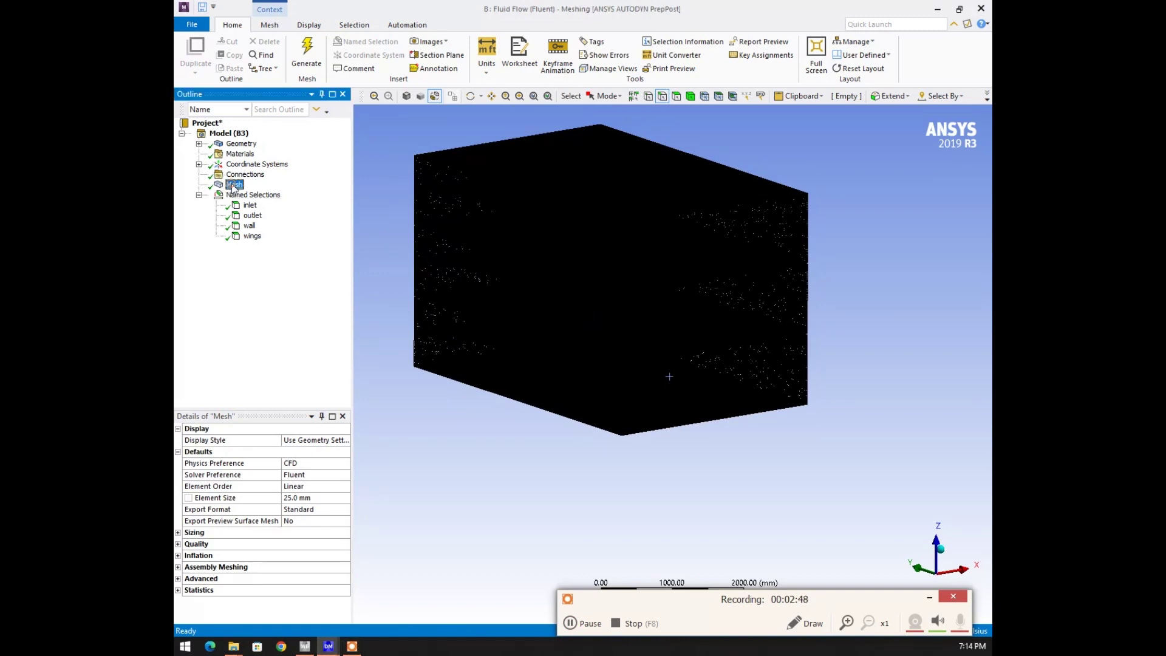
right_click(233, 185)
click(268, 210)
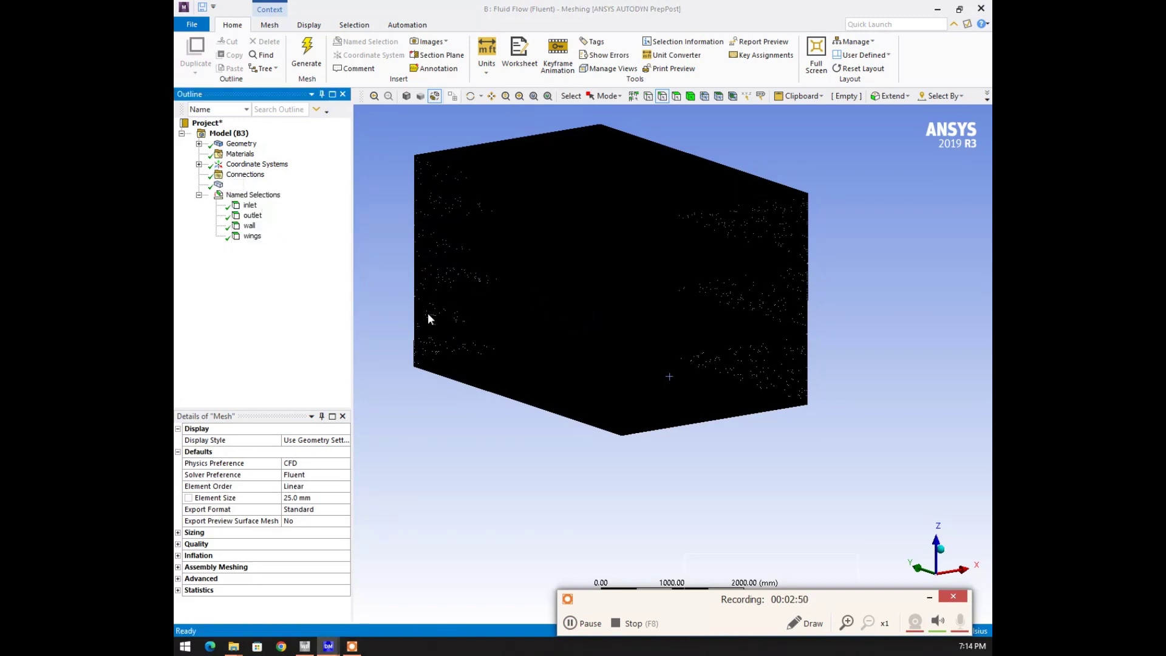
- Switch to Workbench and open the Fluid Flow (Fluent) Setup cell, launching Fluent in 3D with serial processing
click(312, 649)
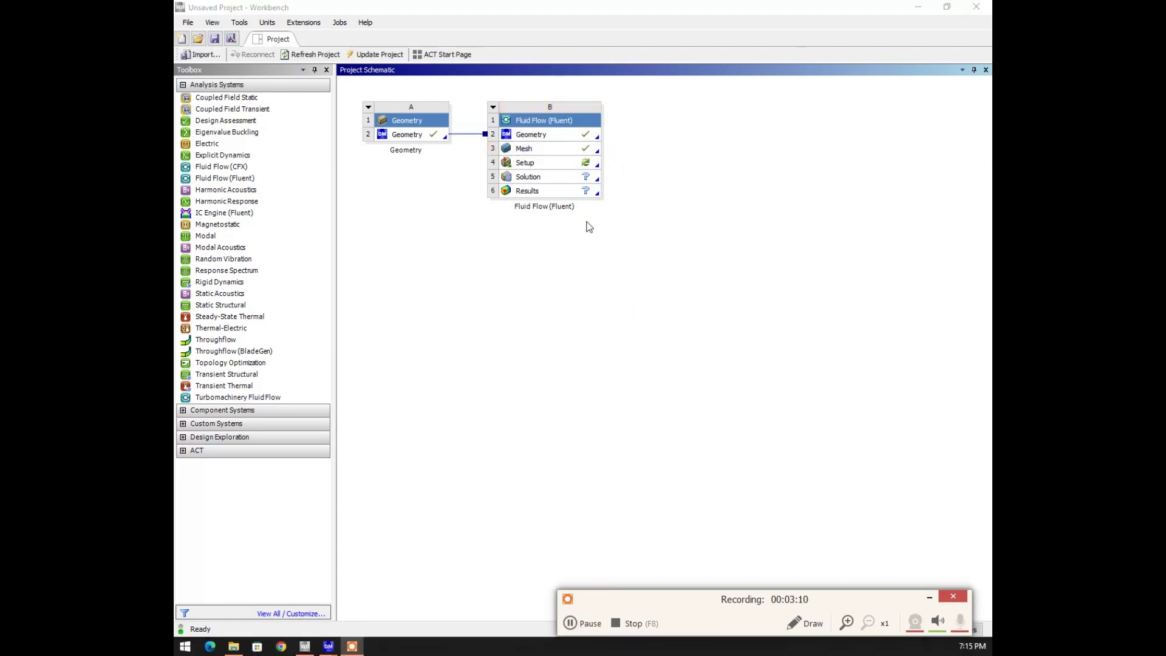
click(535, 164)
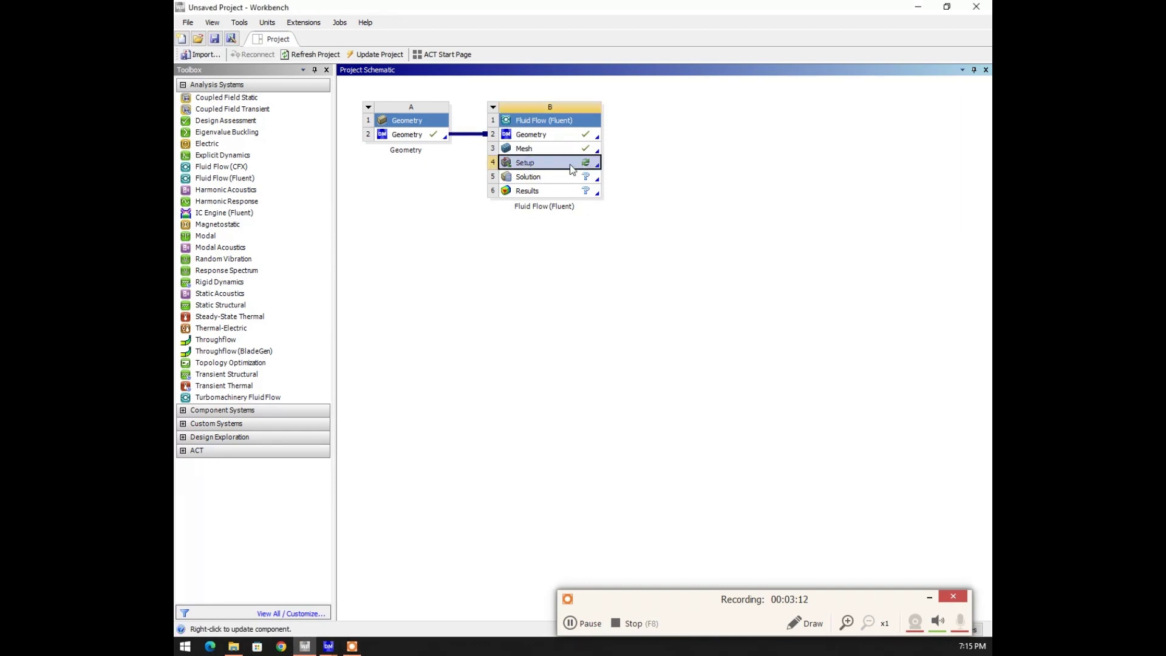
right_click(574, 166)
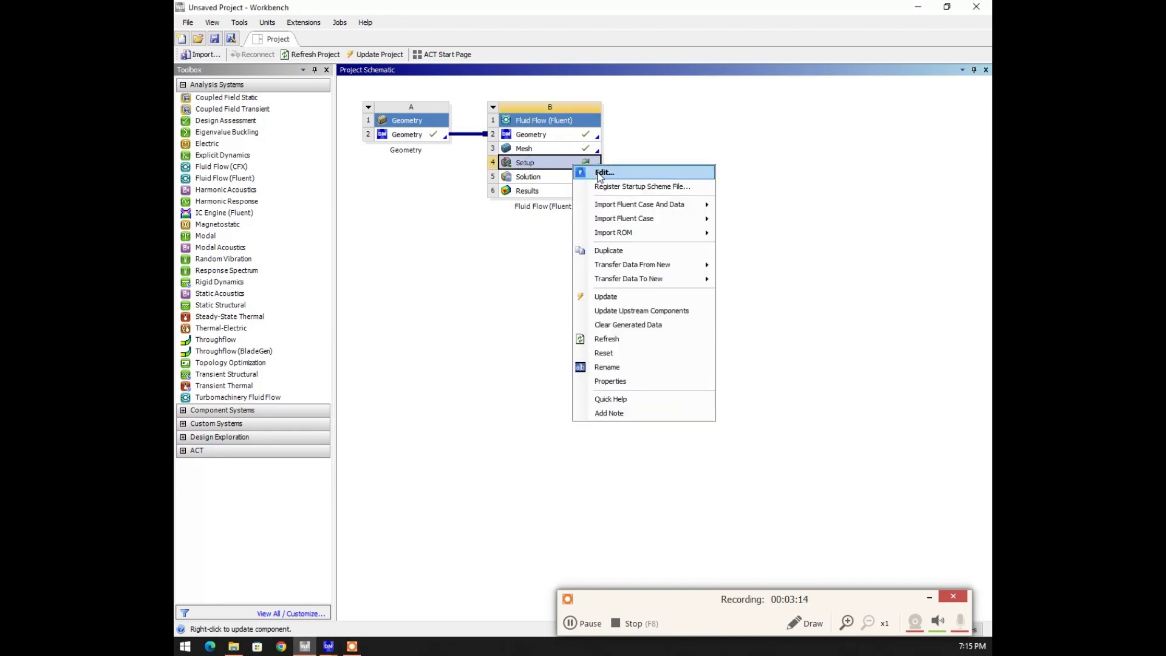
click(605, 173)
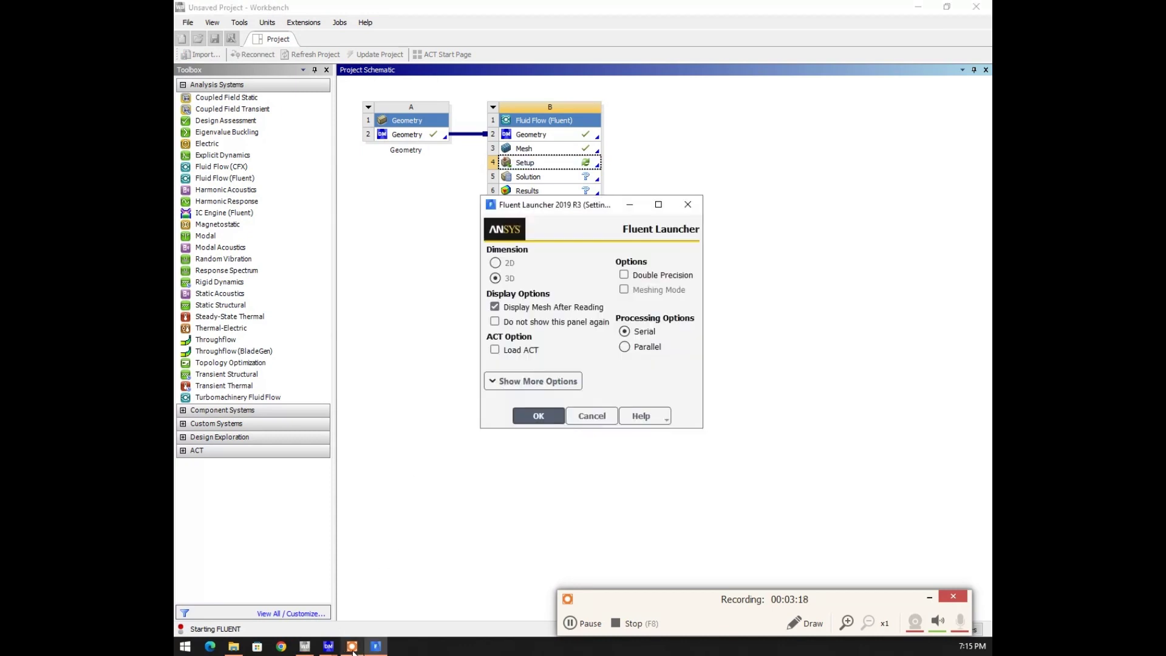
click(542, 418)
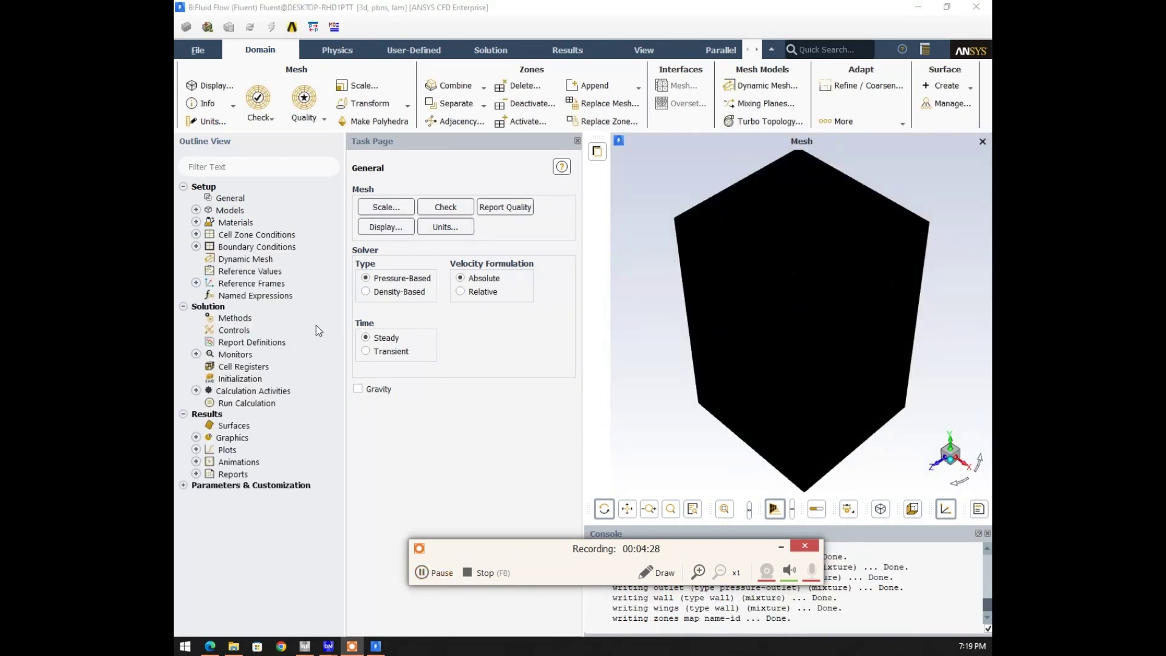
- Look through the physics models and check that the solid cell zone uses air as its material
click(771, 49)
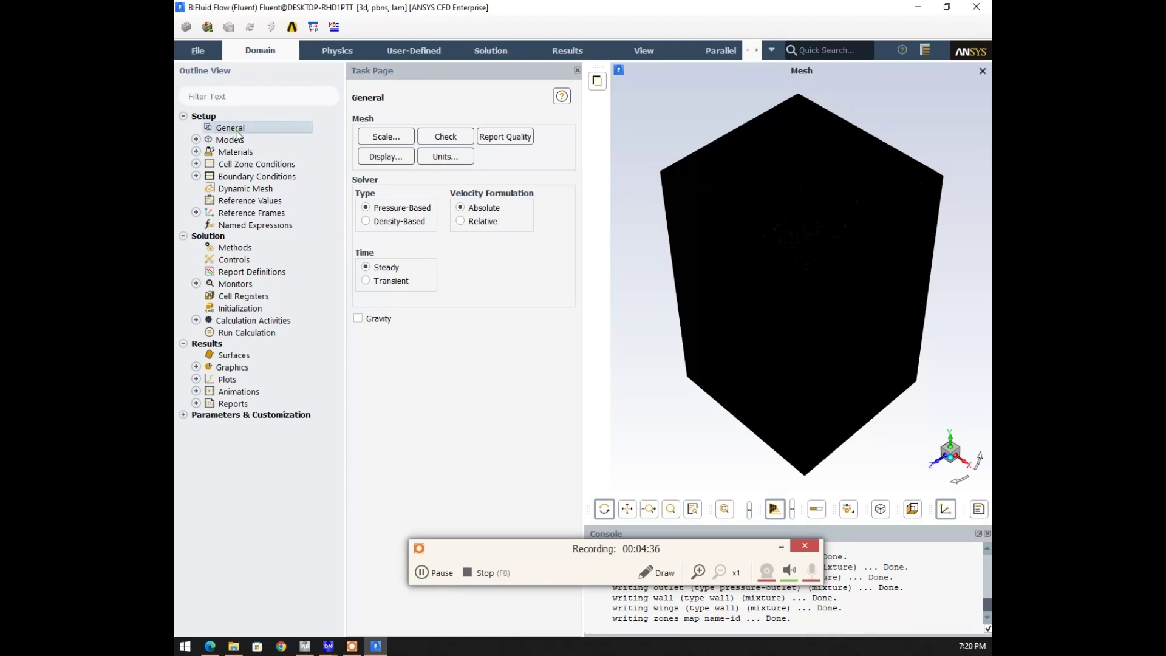
click(196, 140)
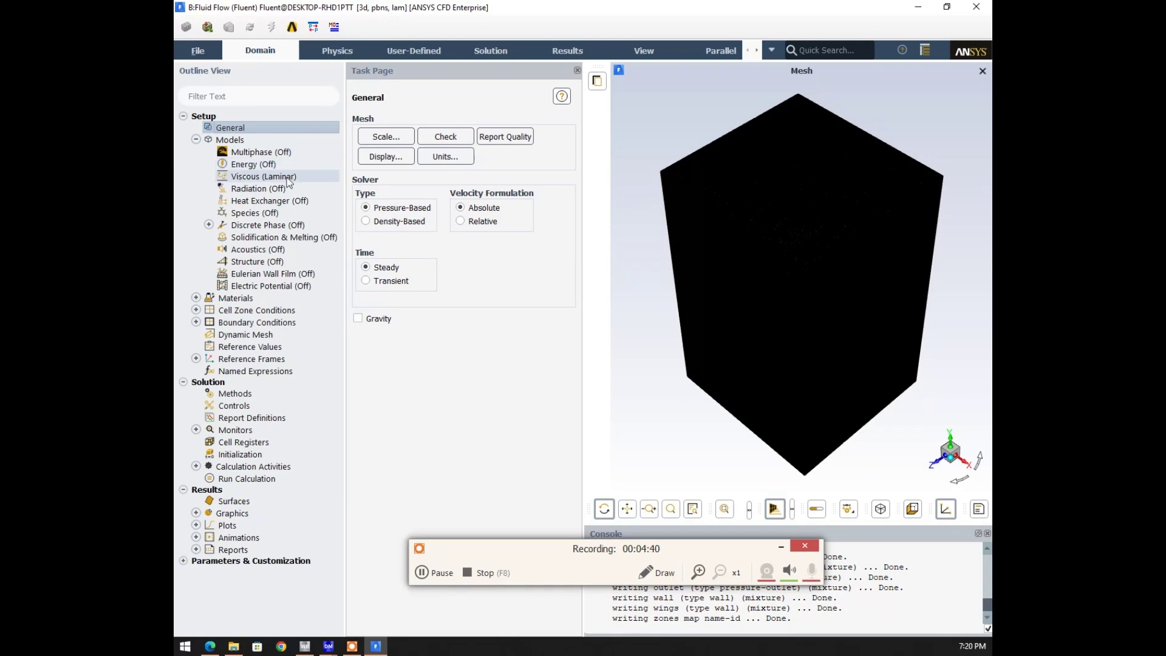
click(195, 140)
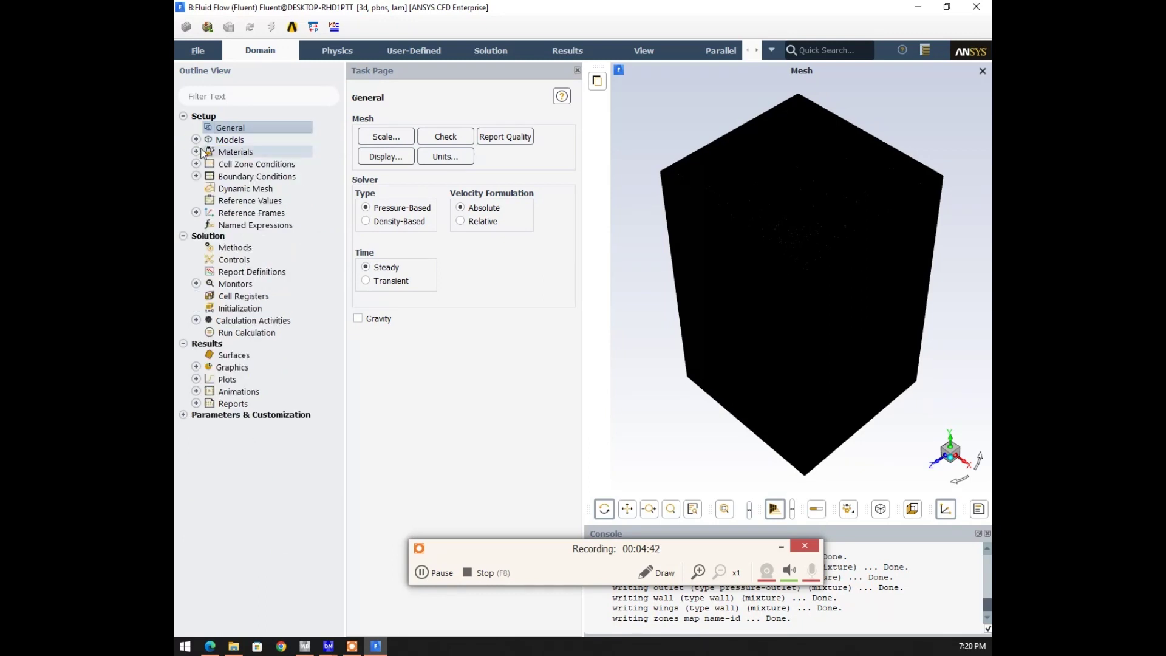
click(196, 164)
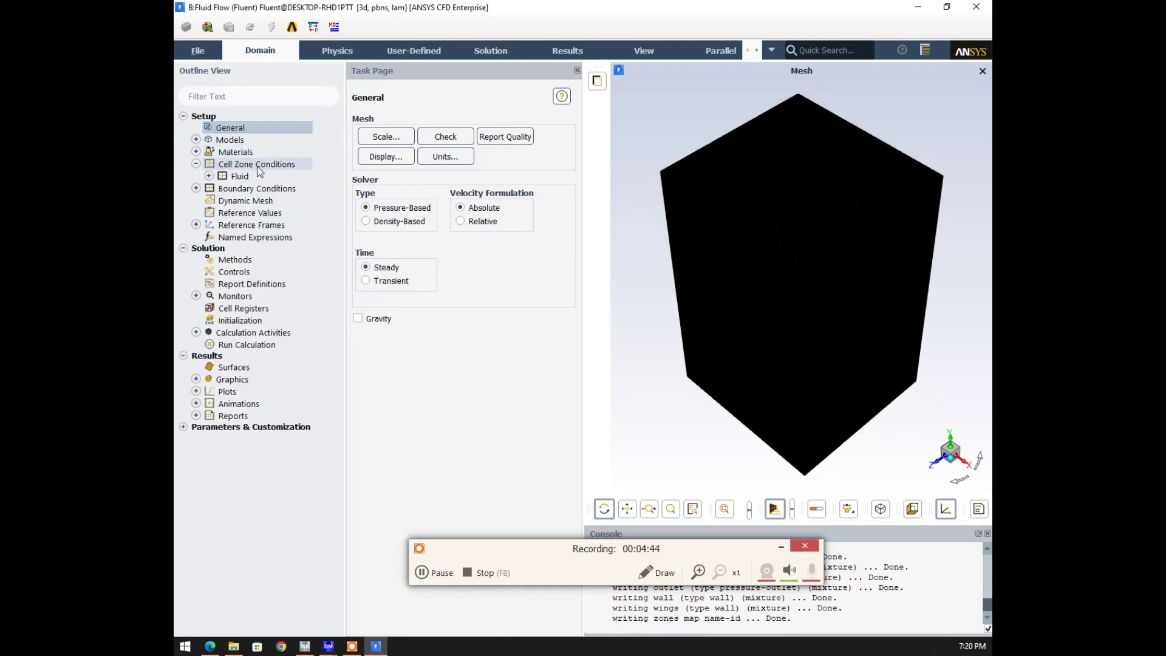
click(209, 176)
click(273, 188)
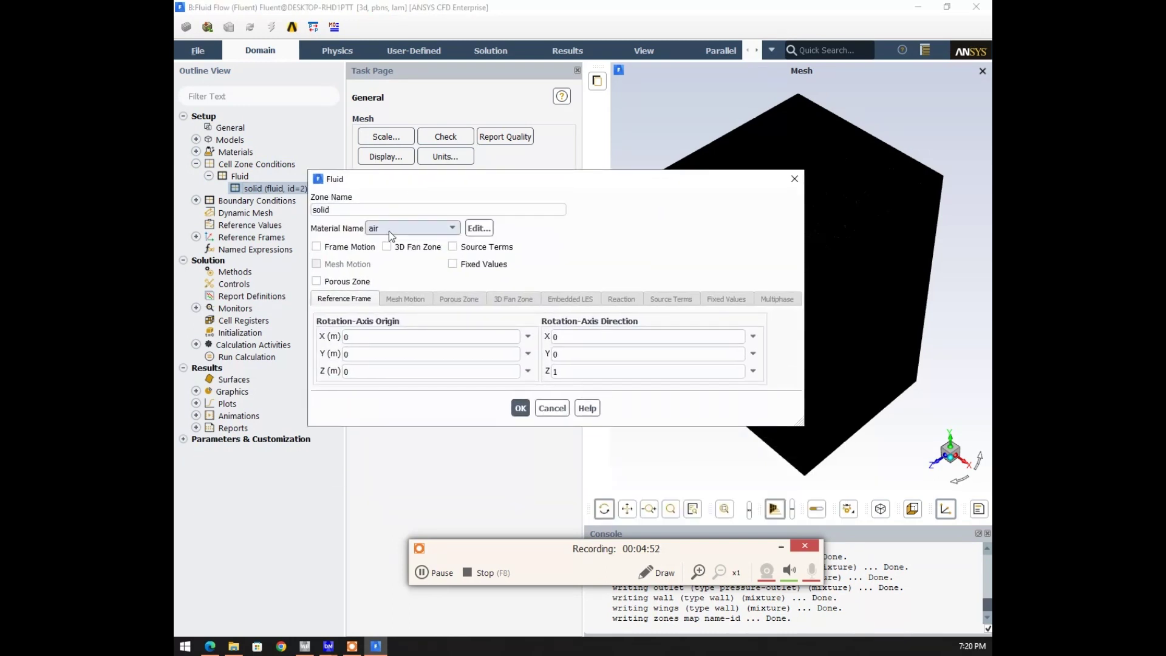
click(520, 413)
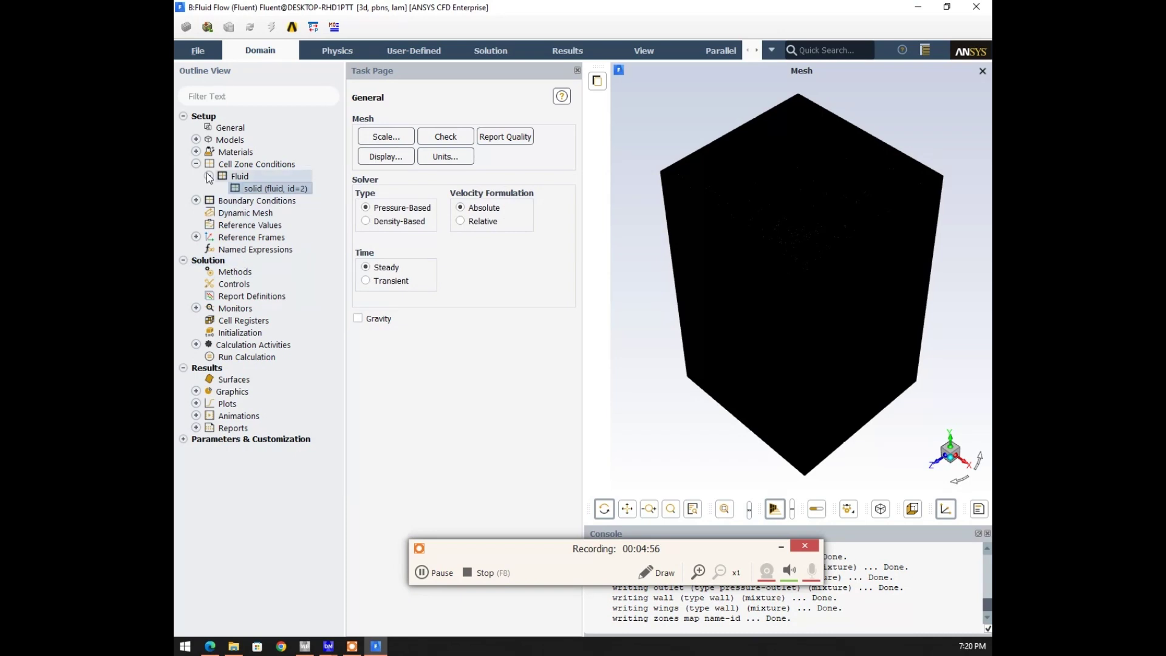
- Open the velocity-inlet settings of the inlet zone from the boundary conditions
double_click(237, 164)
double_click(230, 177)
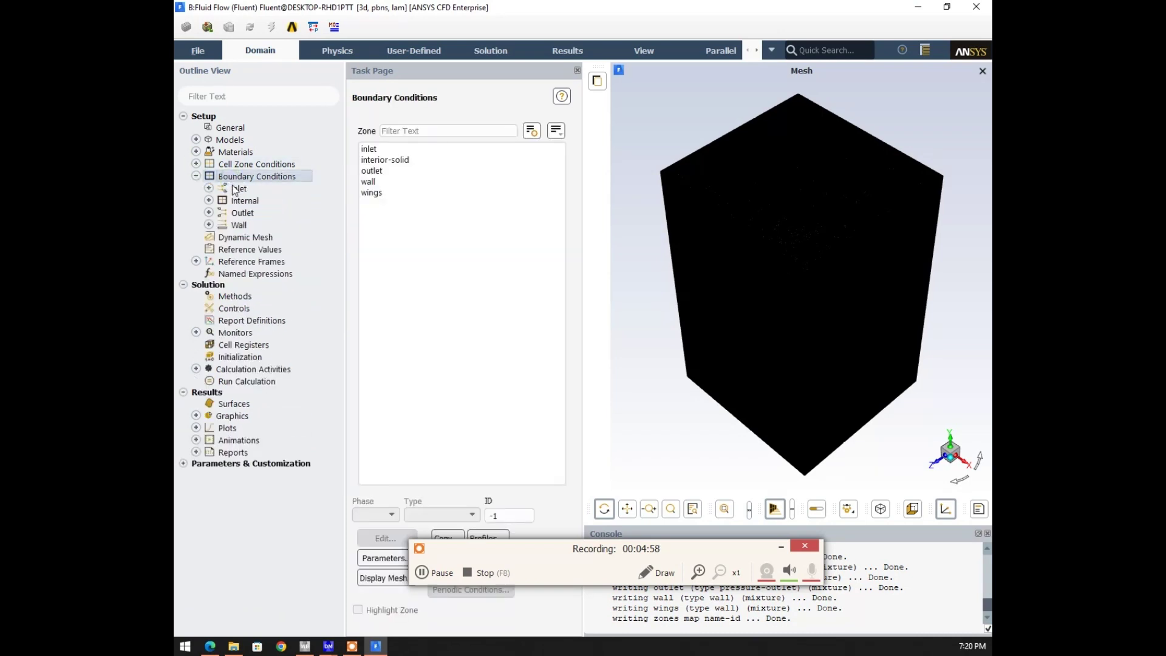
click(381, 150)
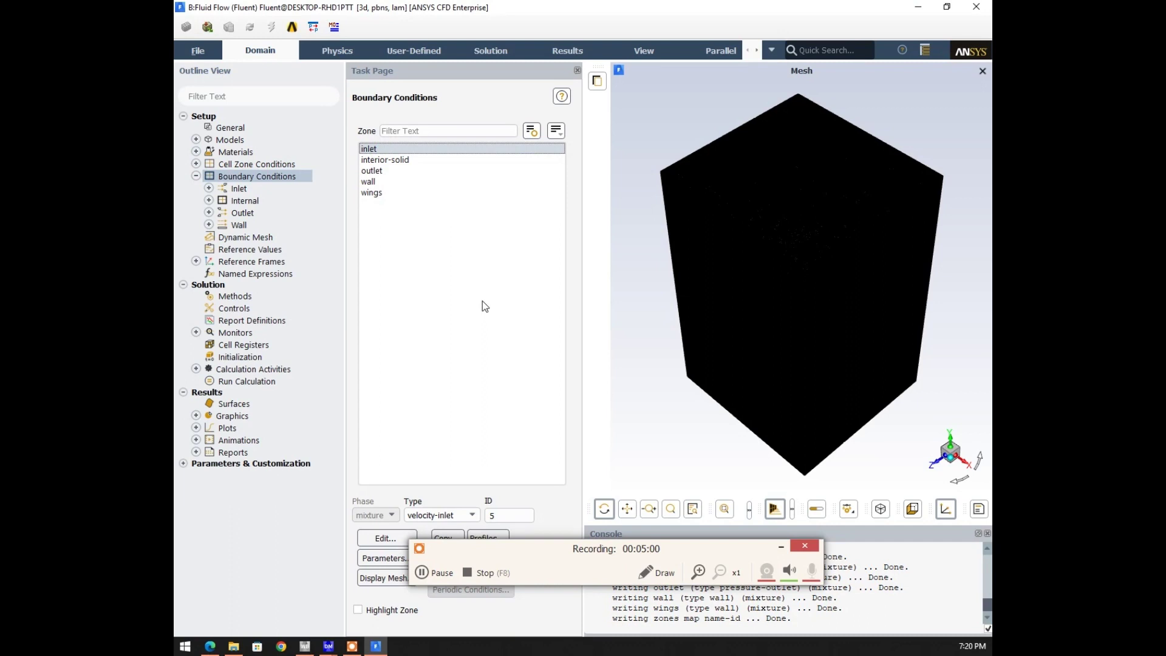
click(779, 546)
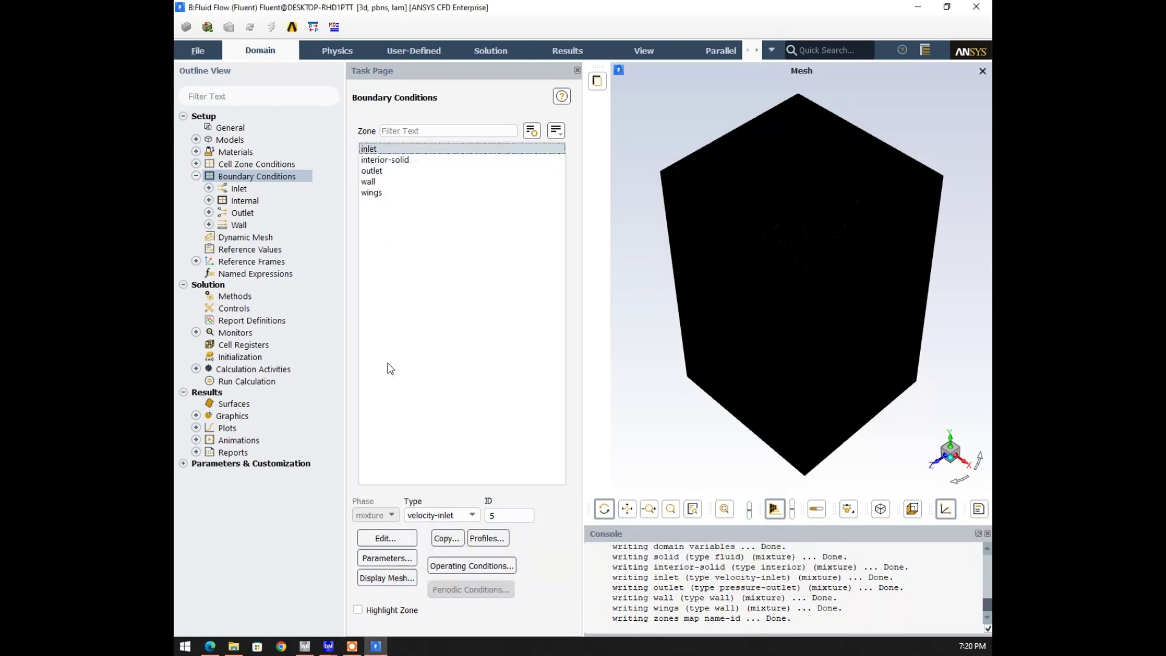
click(398, 540)
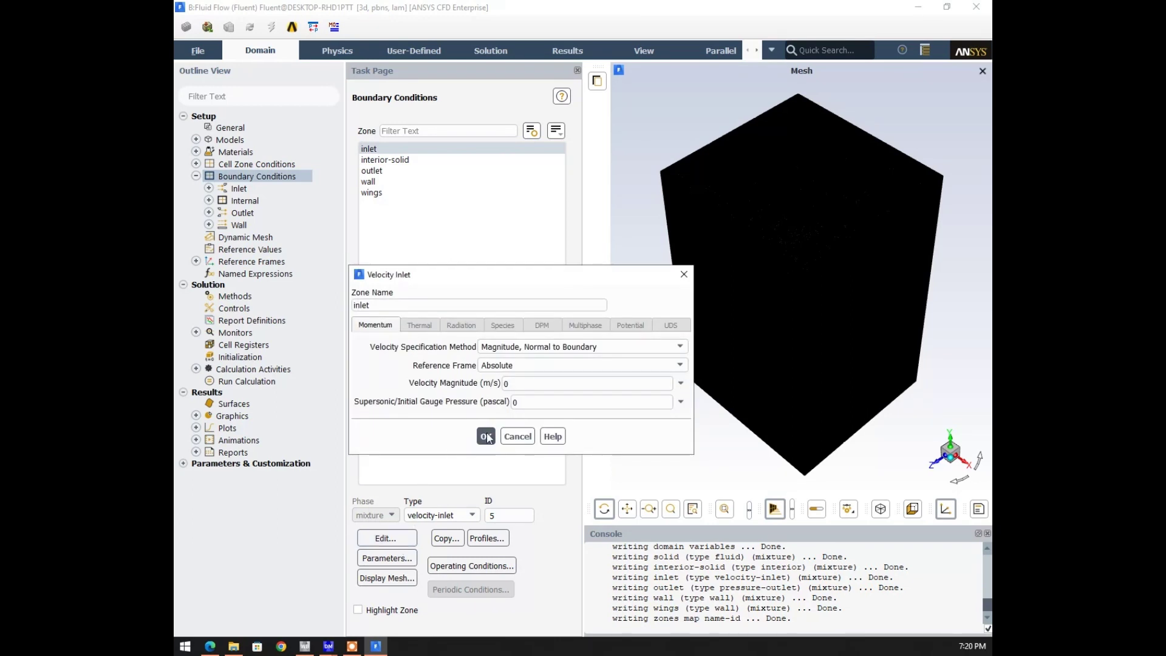
double_click(516, 384)
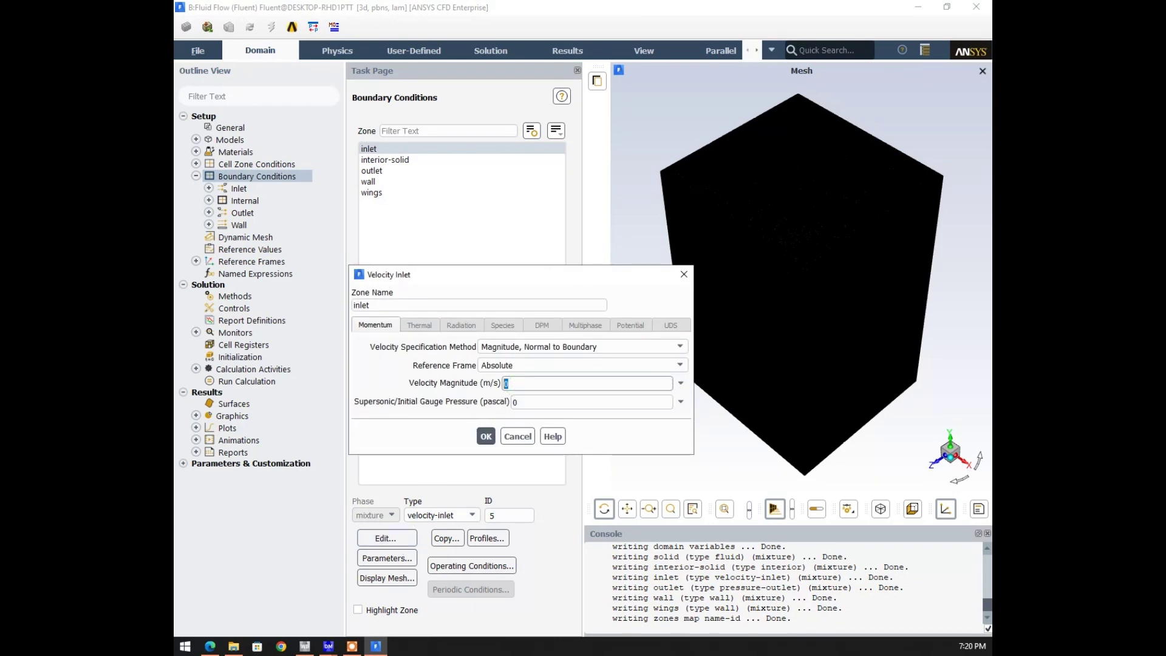
- Switch to Calculator and multiply 300 by 1000 to begin converting the inlet speed to m/s
key(alt+Tab)
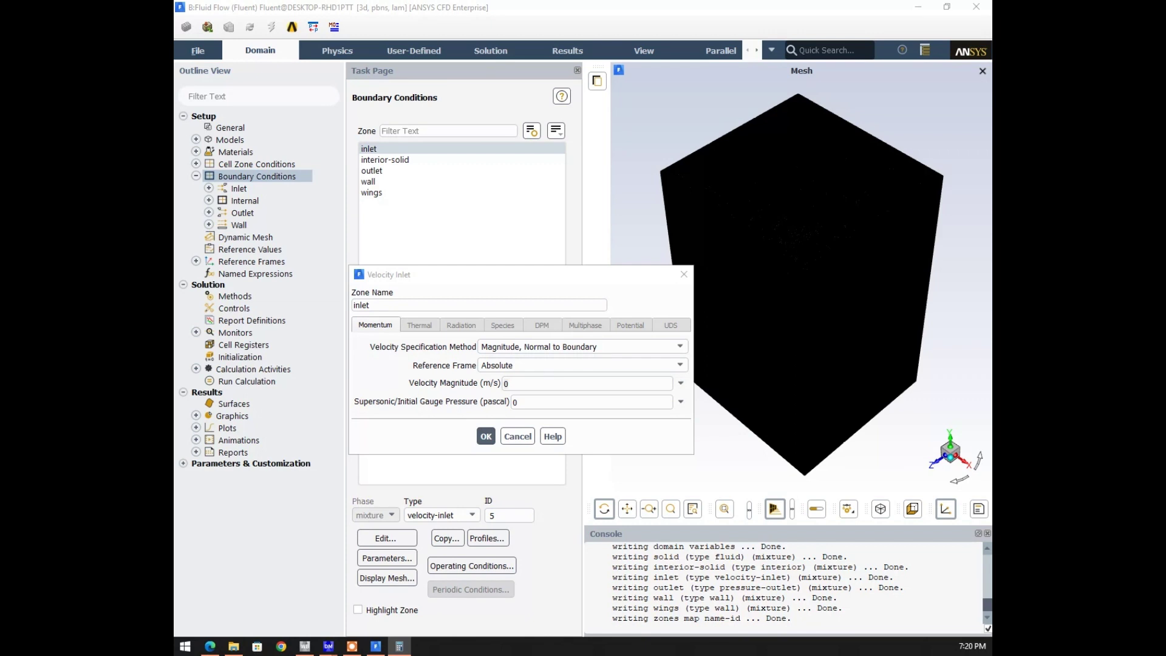
click(552, 365)
click(504, 399)
click(513, 398)
click(617, 263)
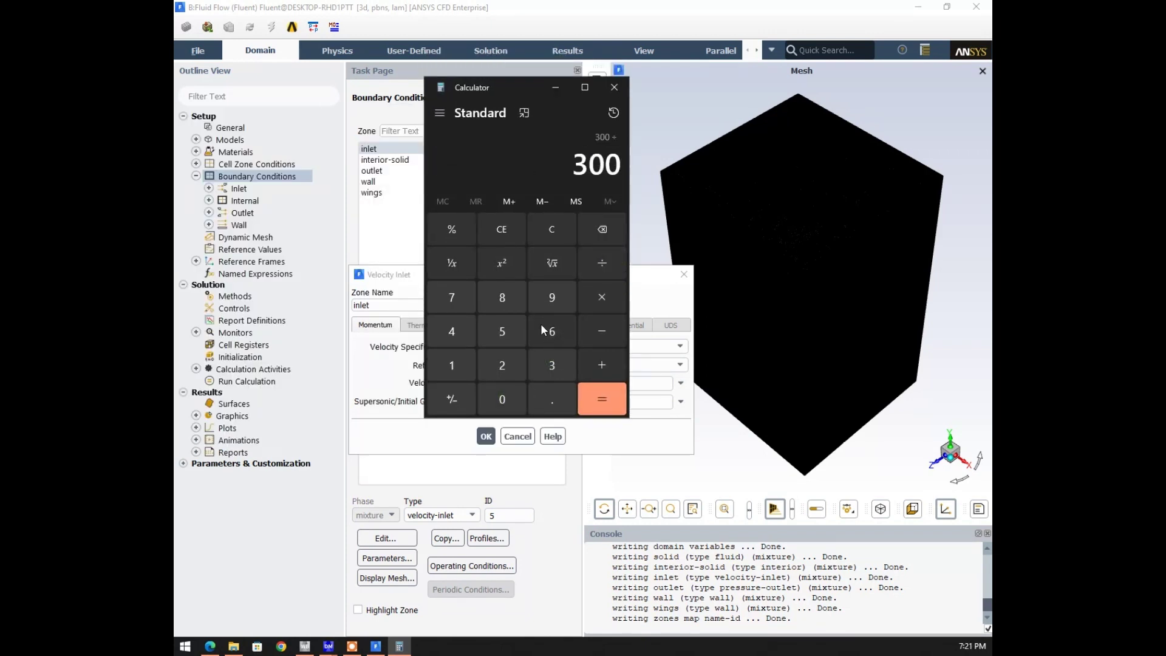
drag(490, 89, 700, 92)
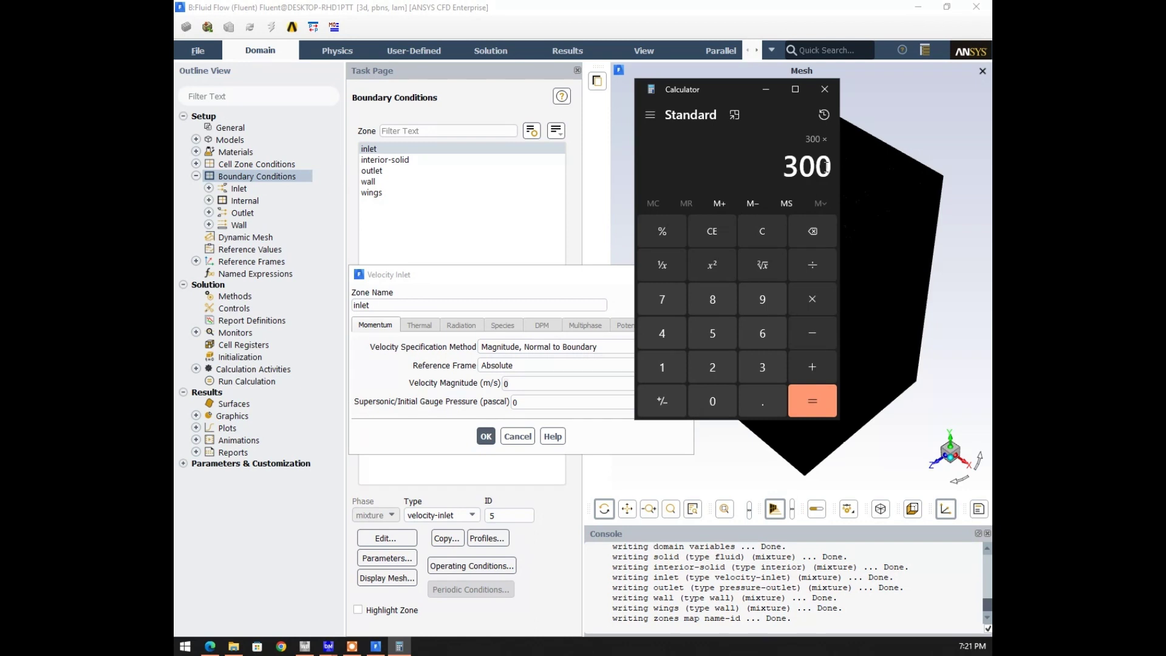
click(668, 365)
click(711, 400)
click(710, 400)
click(711, 399)
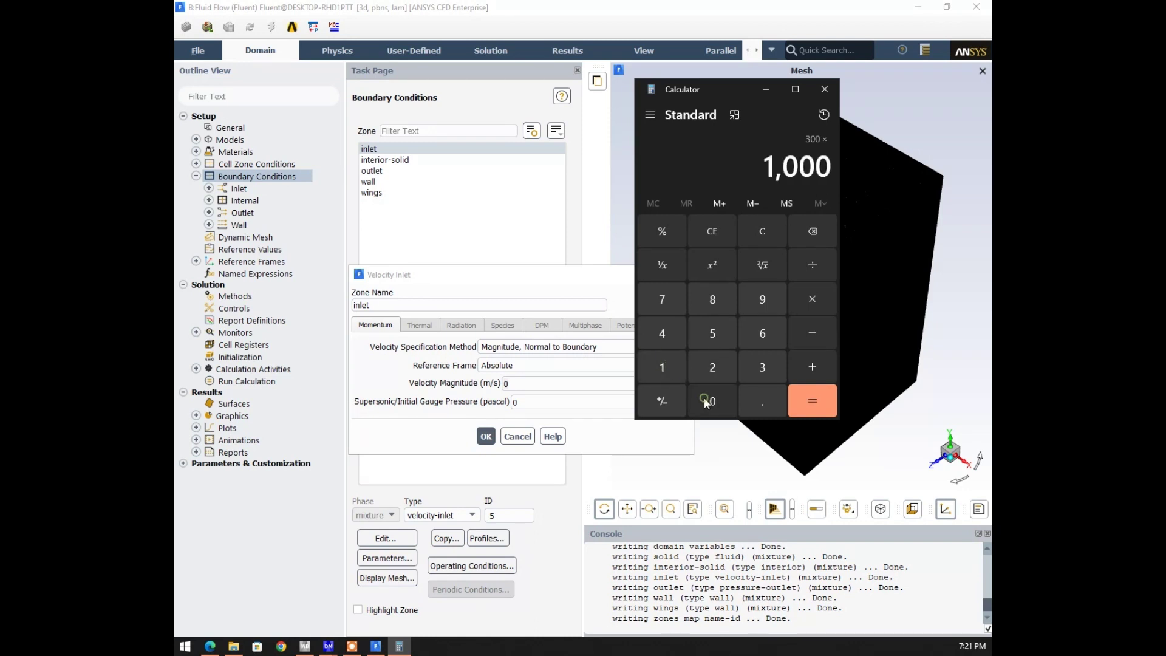
click(813, 402)
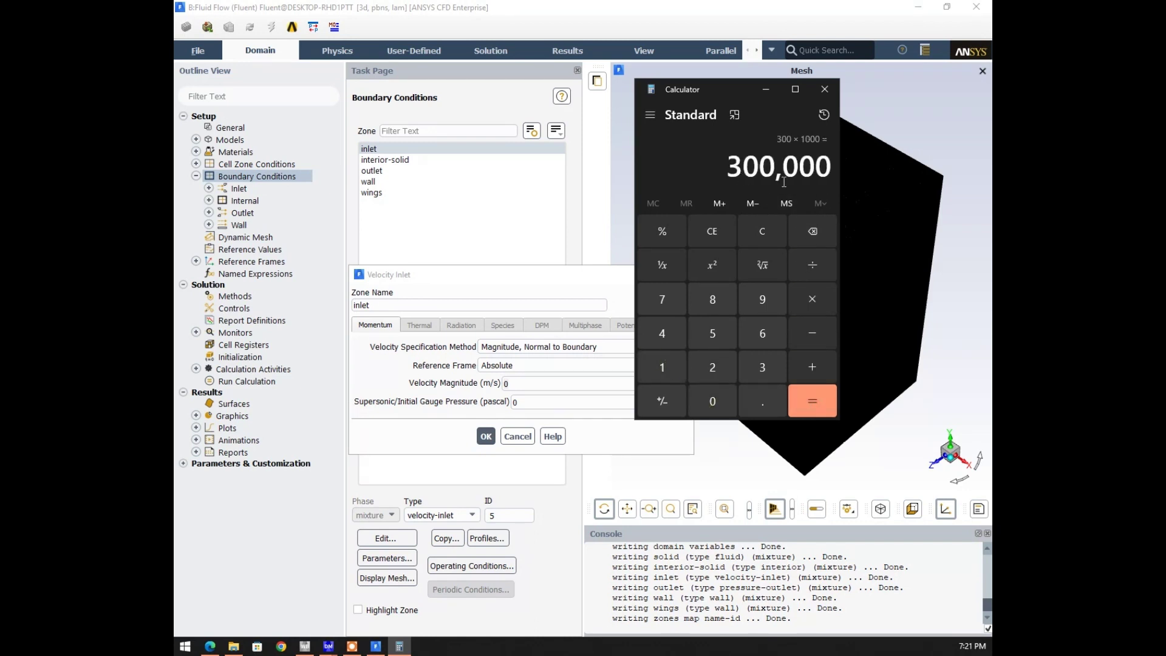
- Divide the product by 60 twice to get the inlet speed in m/s, and minimize Calculator
click(814, 265)
click(763, 331)
click(708, 402)
click(812, 407)
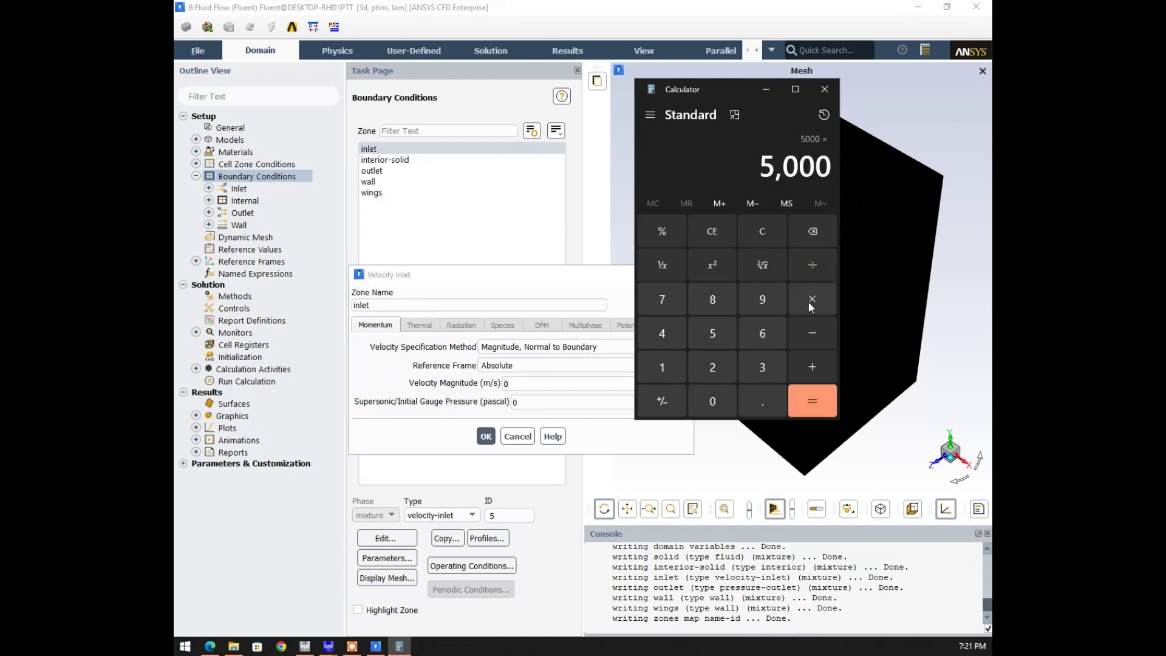
click(812, 268)
click(760, 334)
click(716, 395)
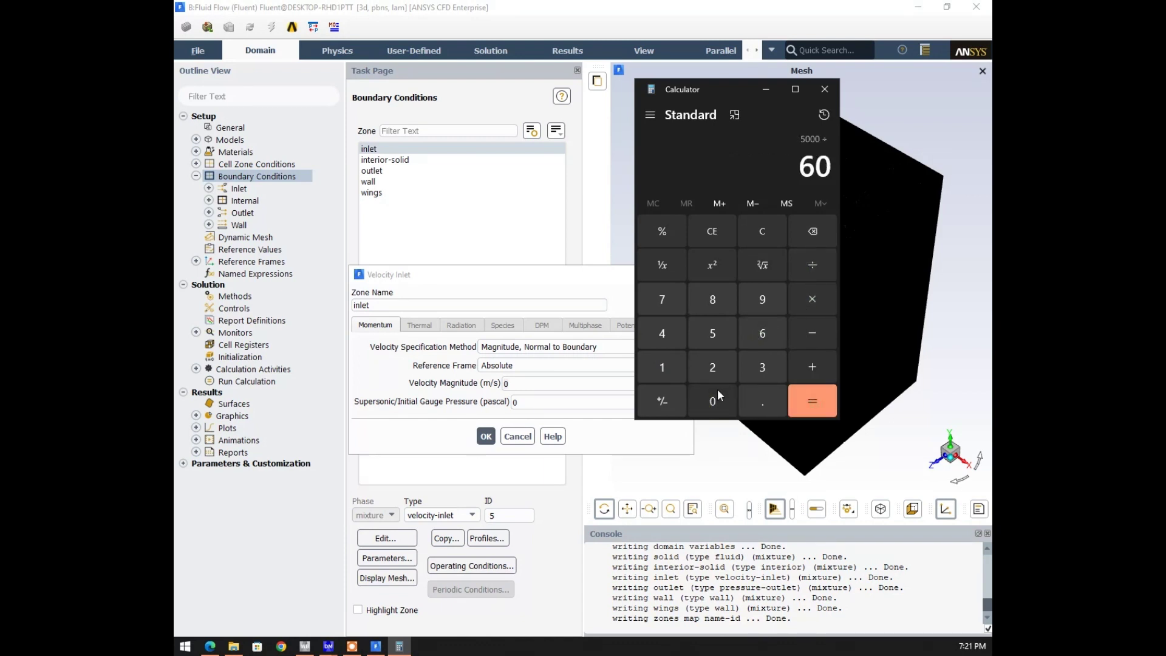
click(832, 405)
drag(686, 162, 698, 160)
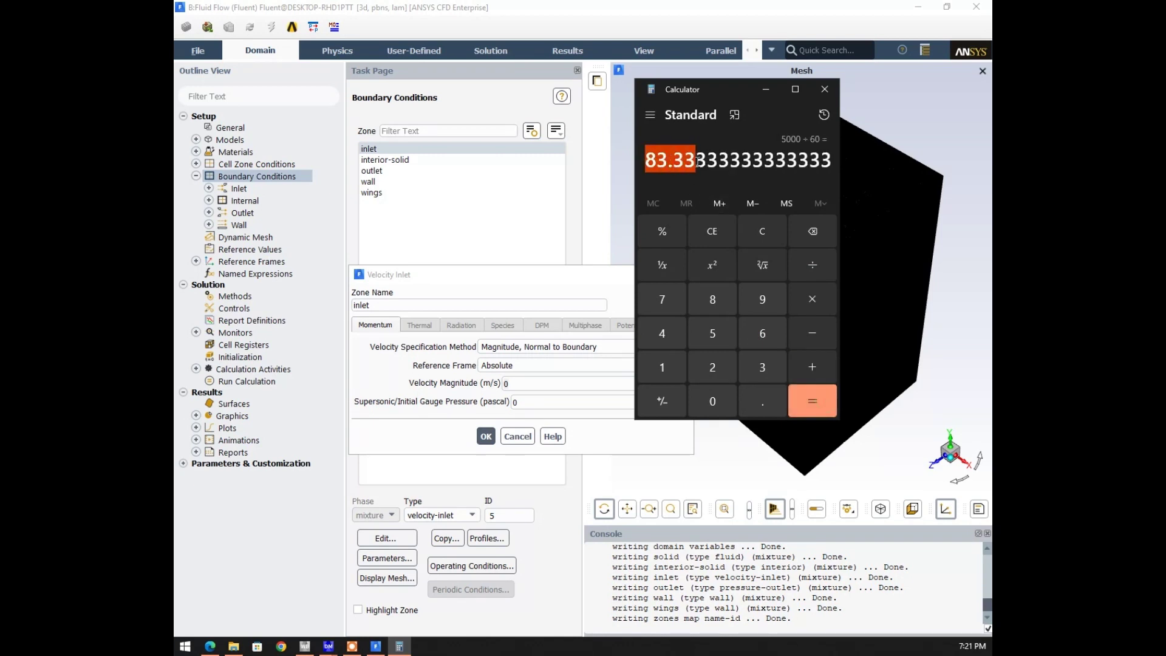
click(766, 90)
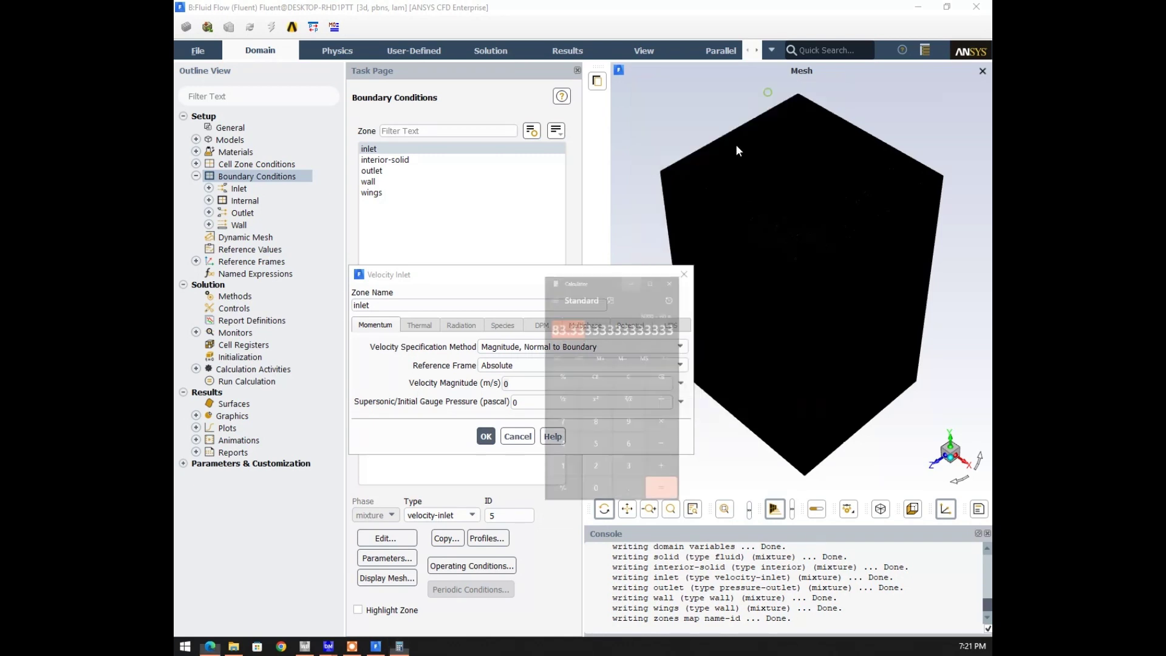
- Set the inlet's velocity magnitude to 83 m/s and apply the boundary settings
double_click(508, 384)
text(83)
click(485, 437)
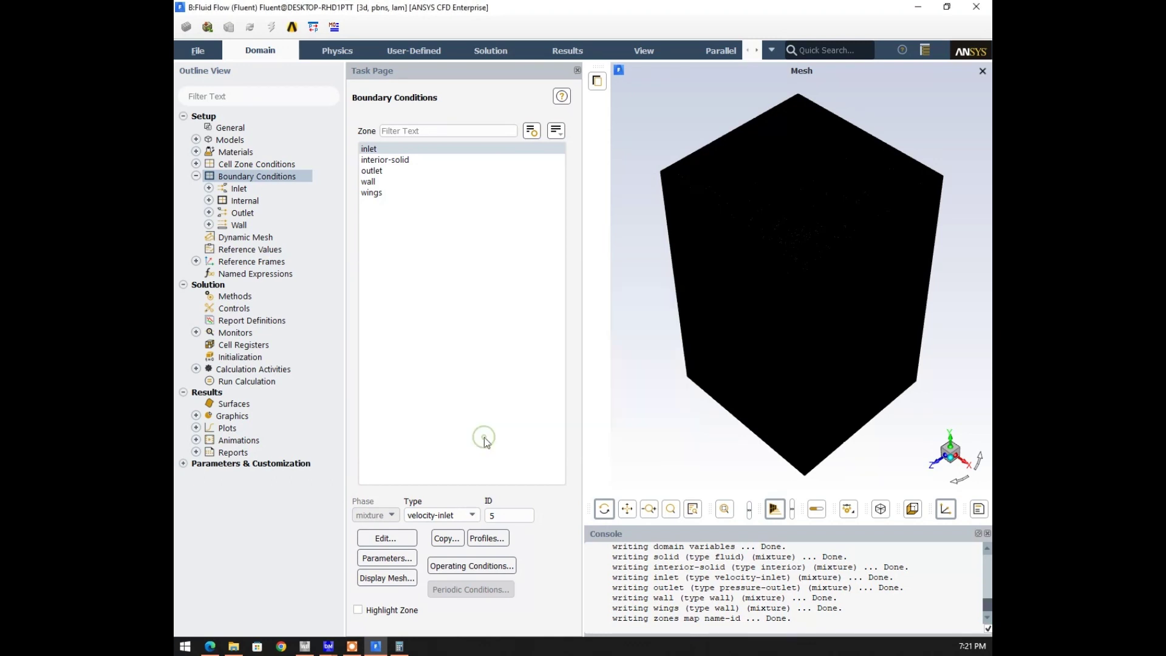
- Change the wall zone's boundary type to symmetry and check the outlet zone's type
click(370, 181)
click(441, 516)
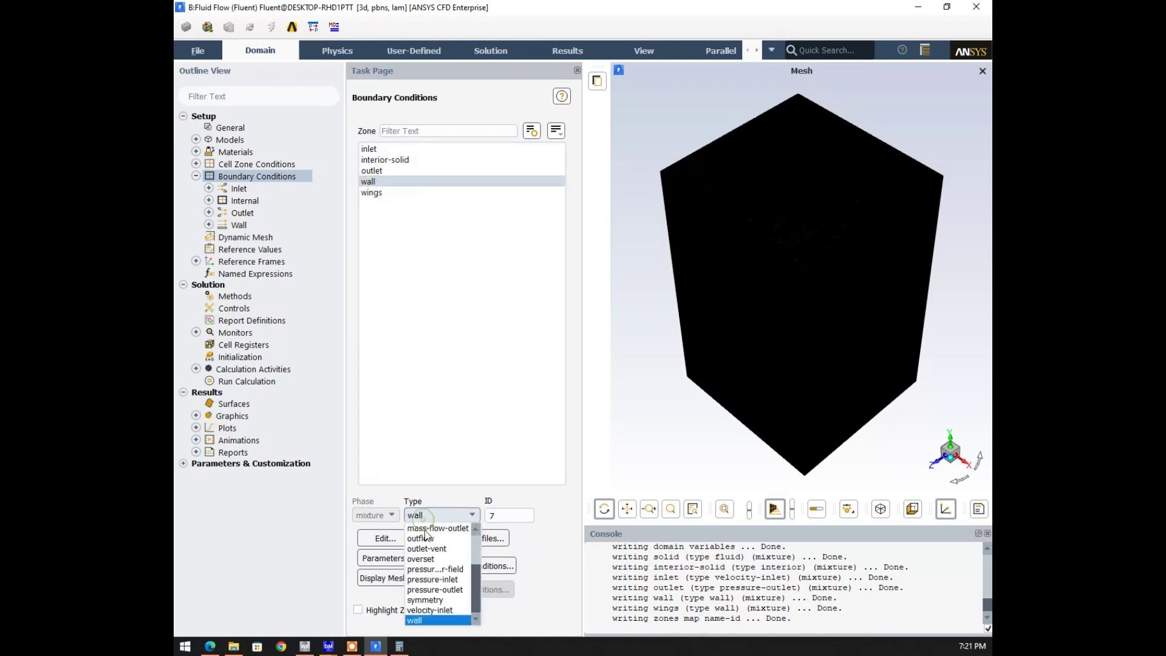
click(433, 600)
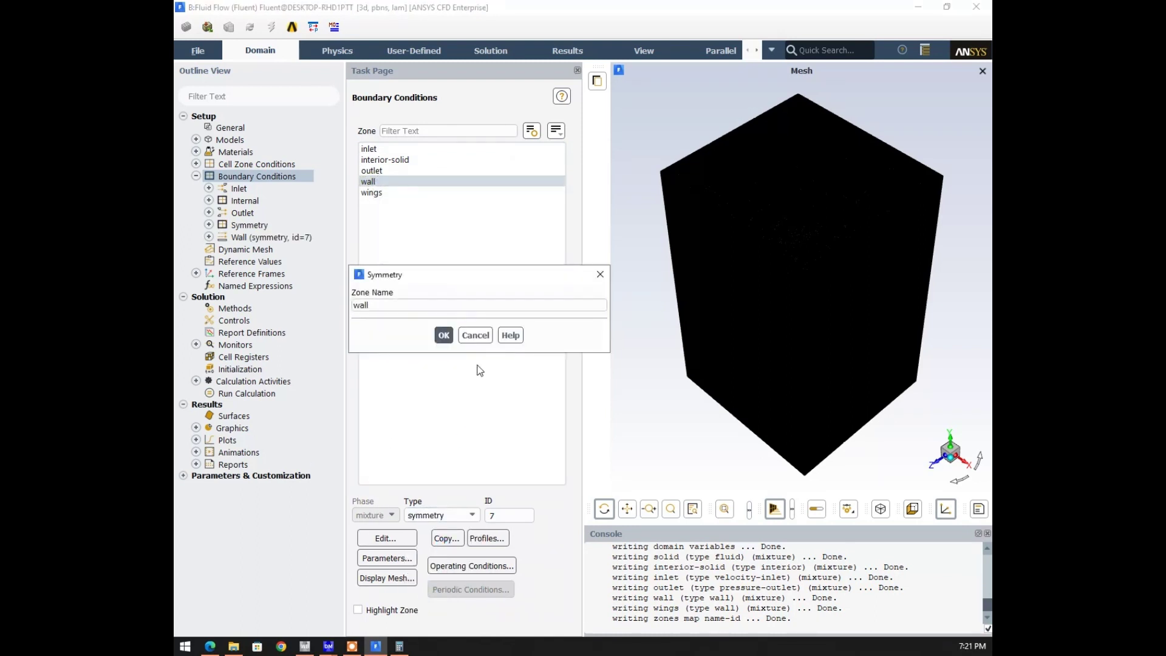
click(444, 335)
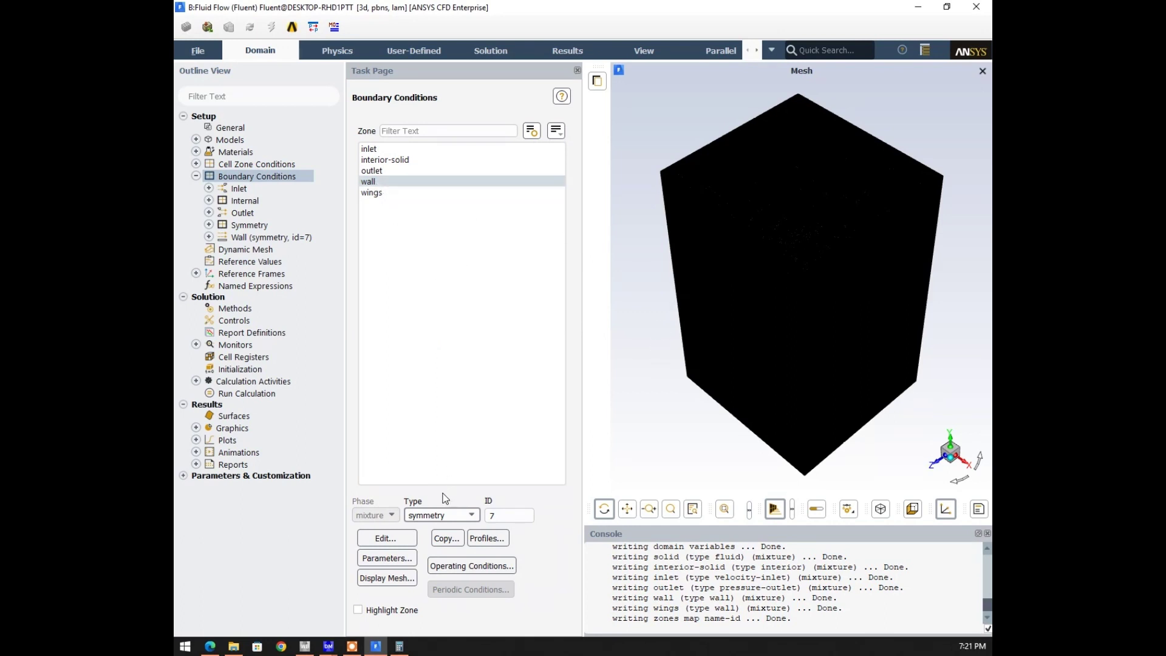
click(382, 170)
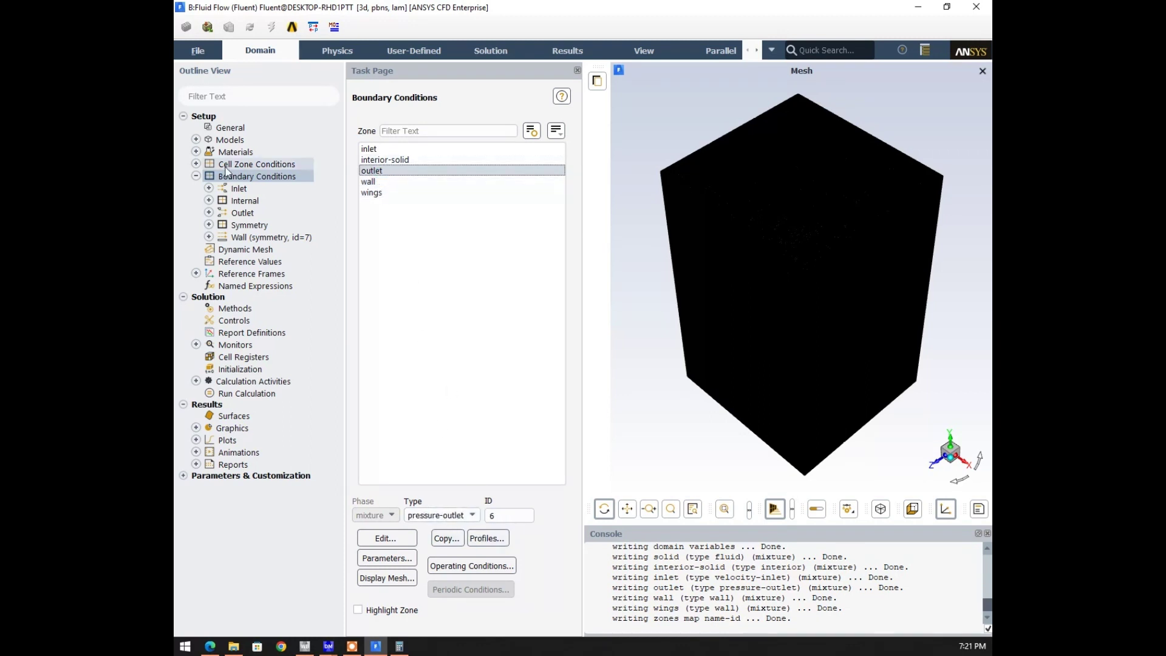
click(196, 176)
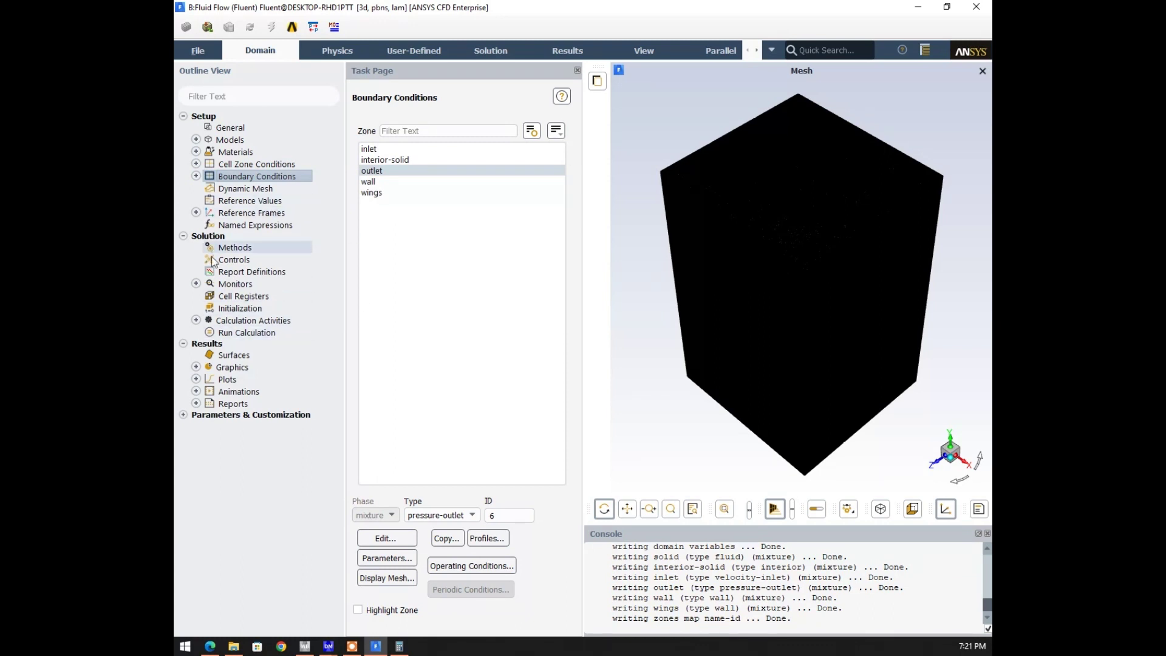
- Set the number of iterations to 1000 and start the calculation
double_click(237, 335)
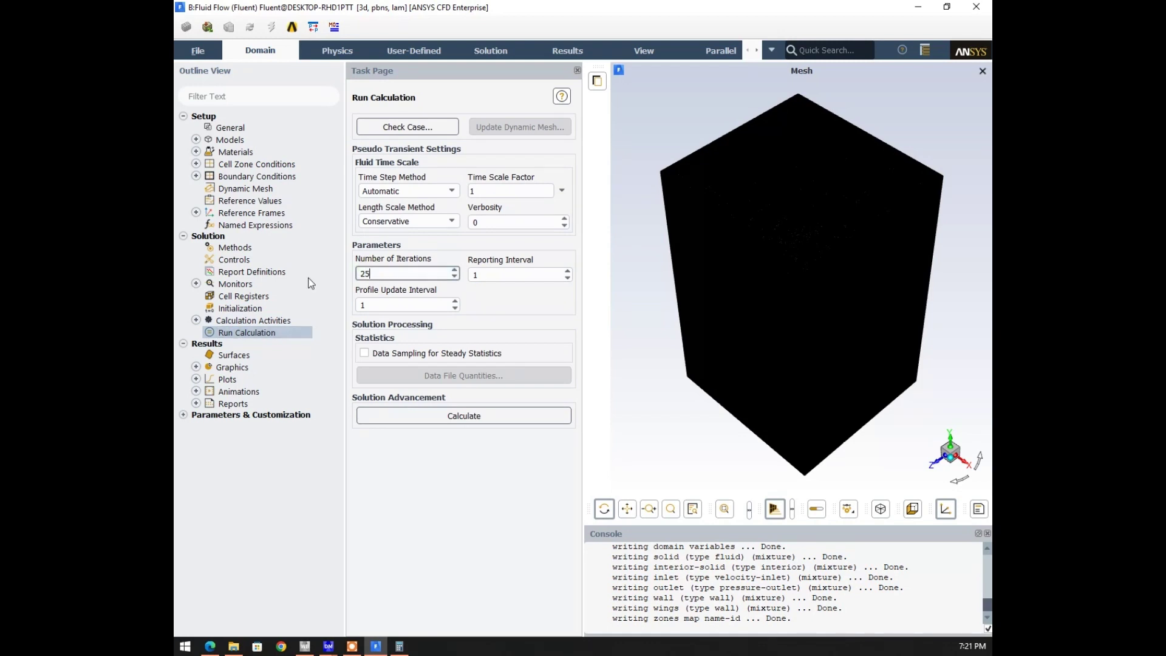
text(1000)
click(447, 416)
click(678, 361)
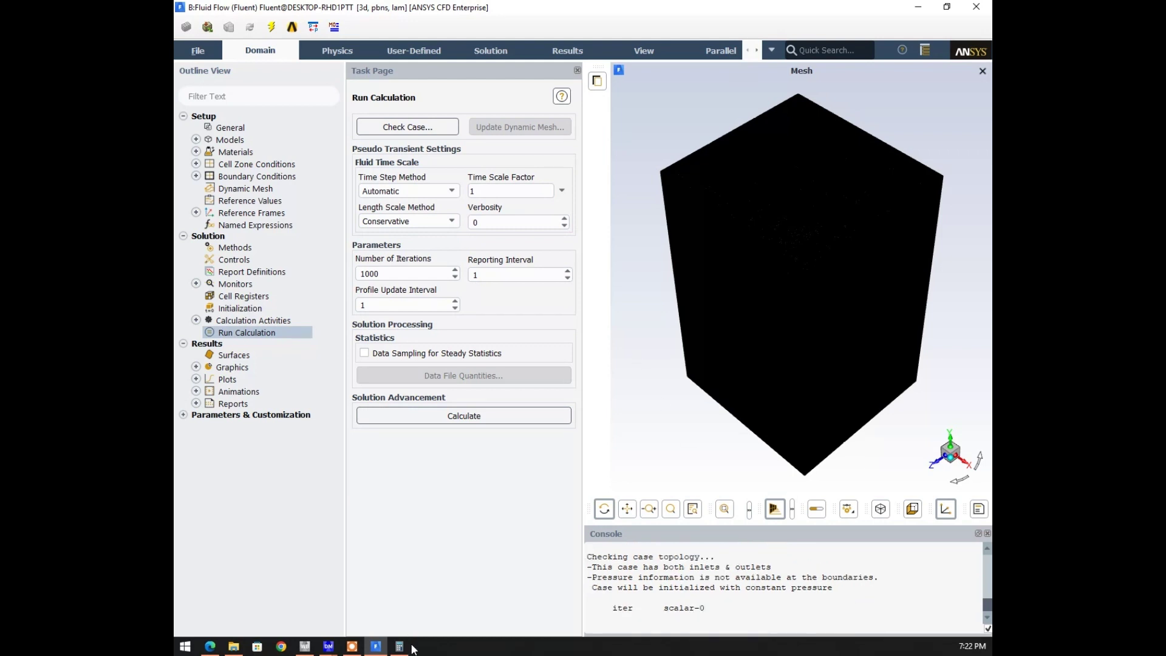
click(352, 646)
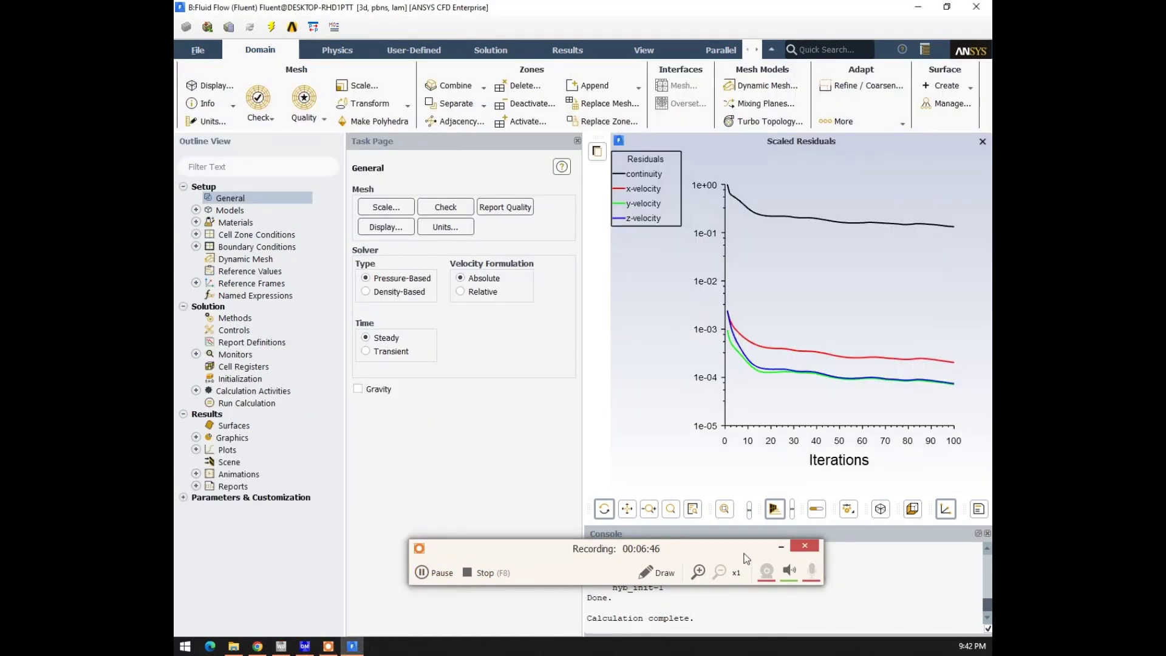
click(781, 548)
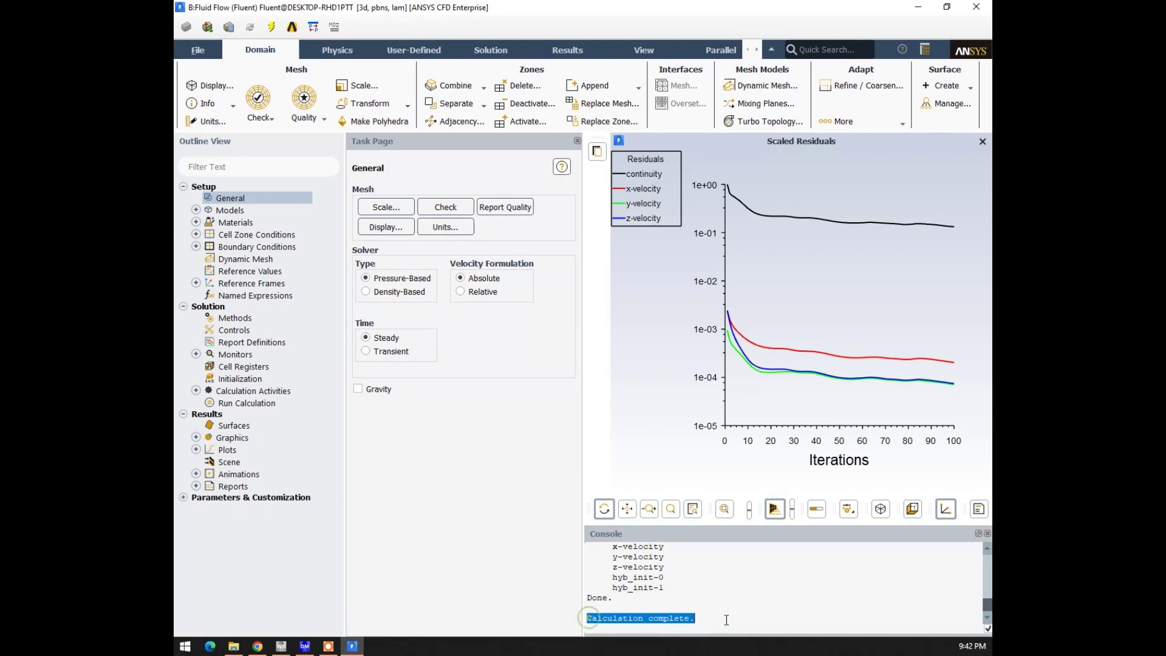
- Quit Fluent, return to Workbench and open the fluid flow system's results in CFD-Post
click(976, 7)
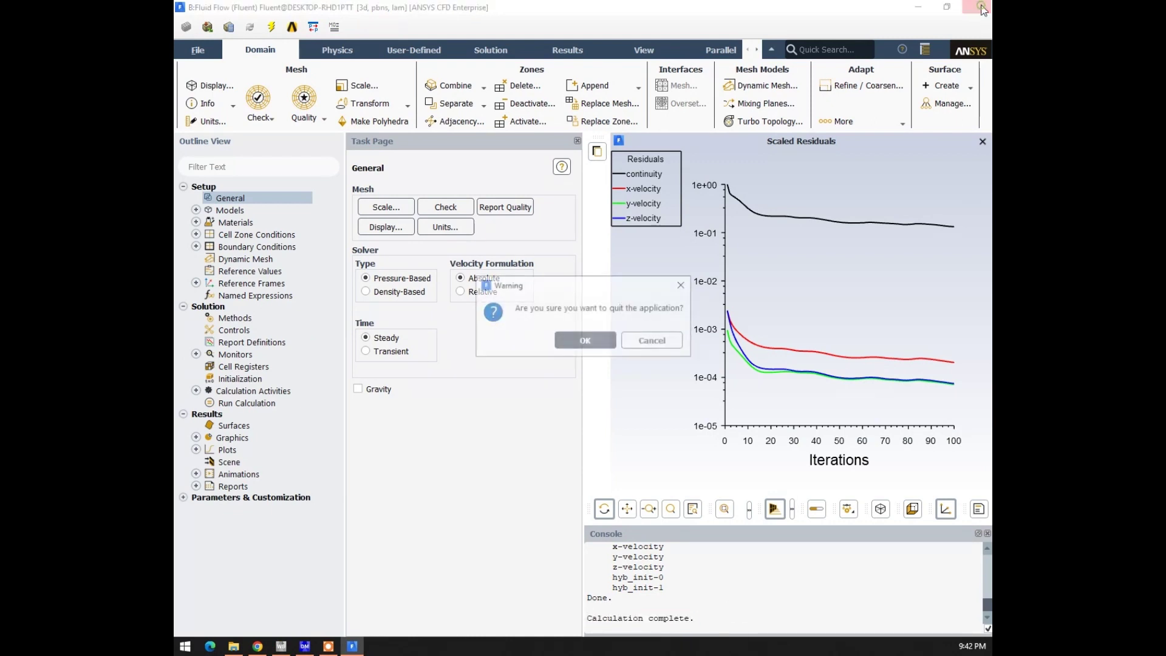
click(585, 341)
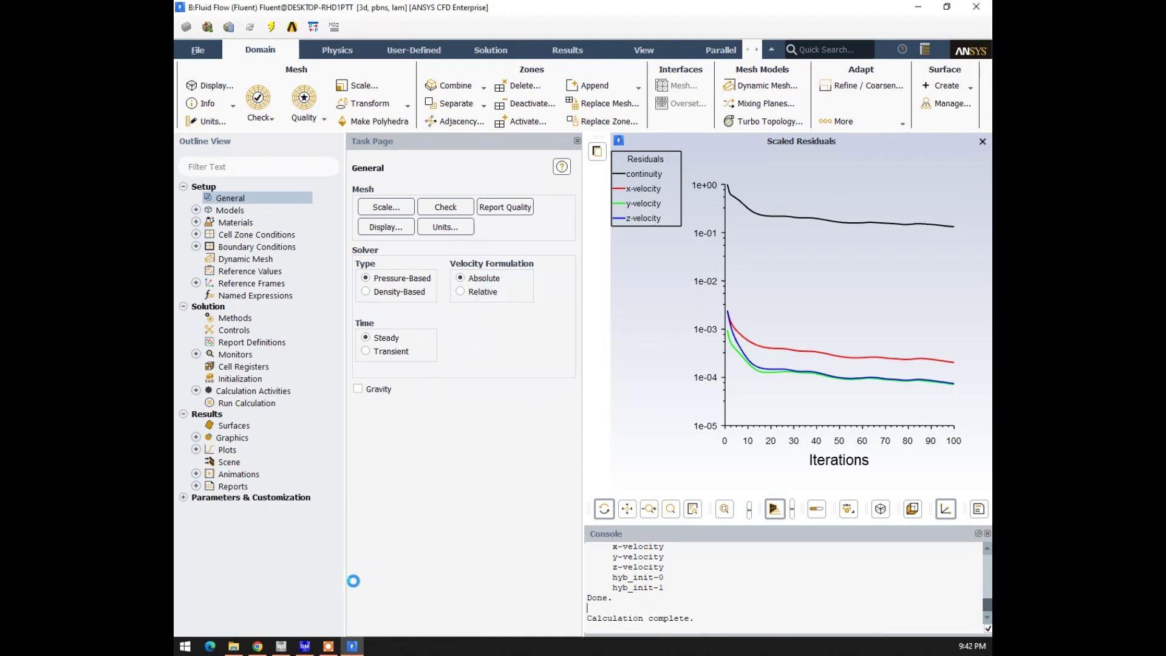
click(282, 648)
click(398, 422)
double_click(544, 192)
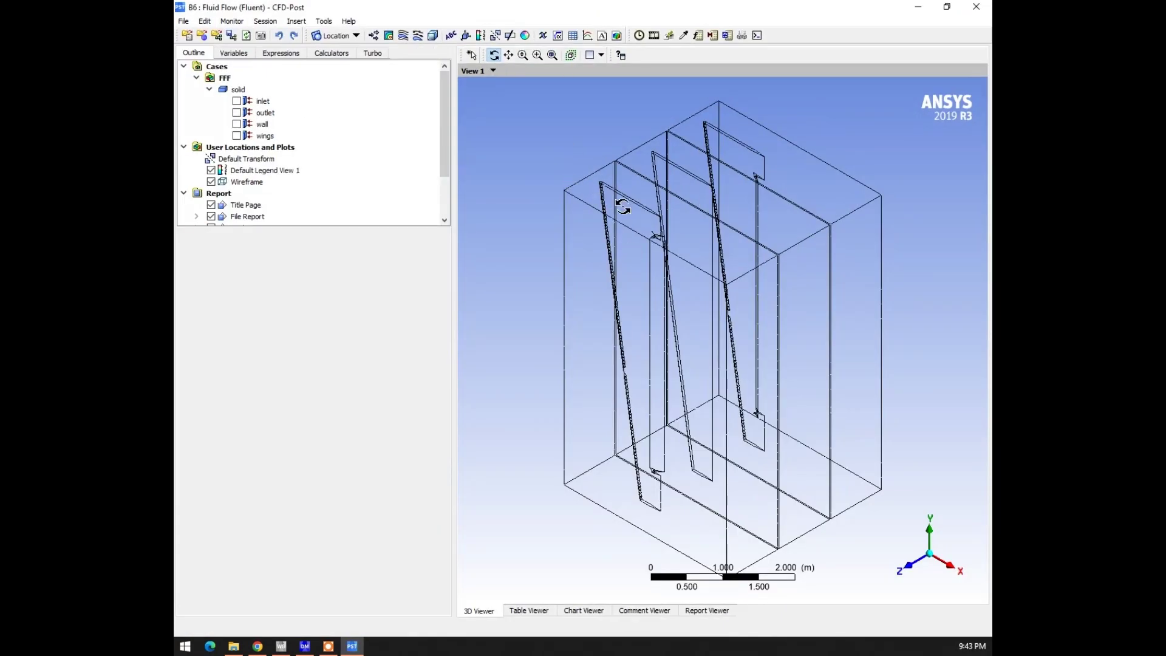
- Display the wings boundary and colour it by the Pressure variable with a Local range
drag(623, 207, 698, 278)
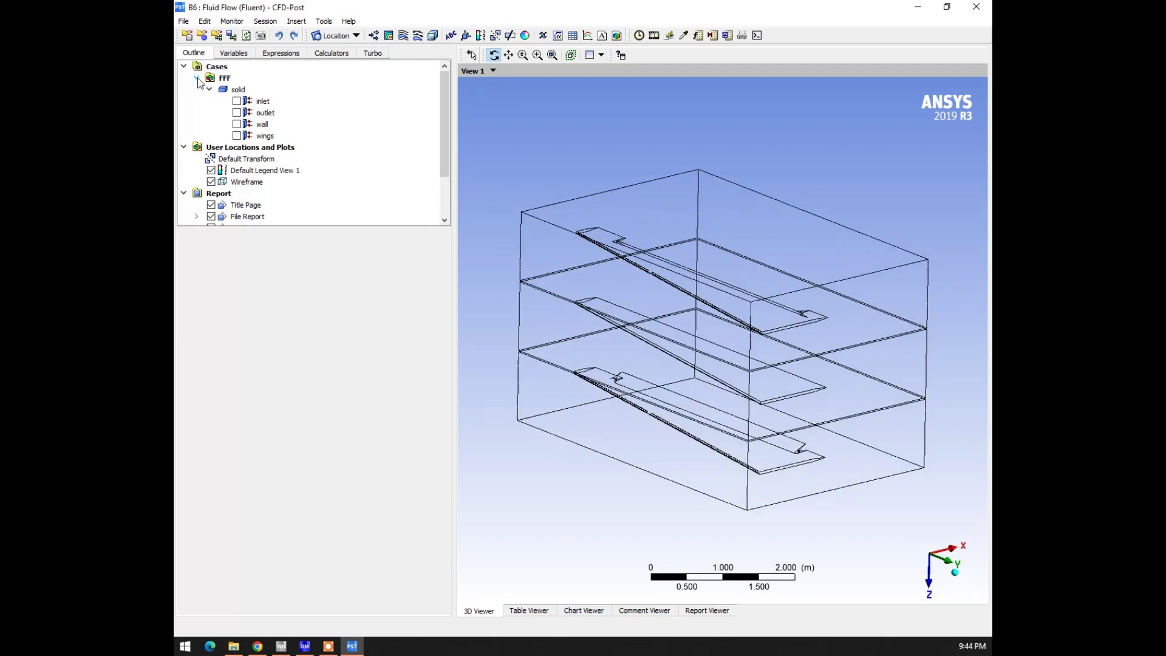
click(236, 135)
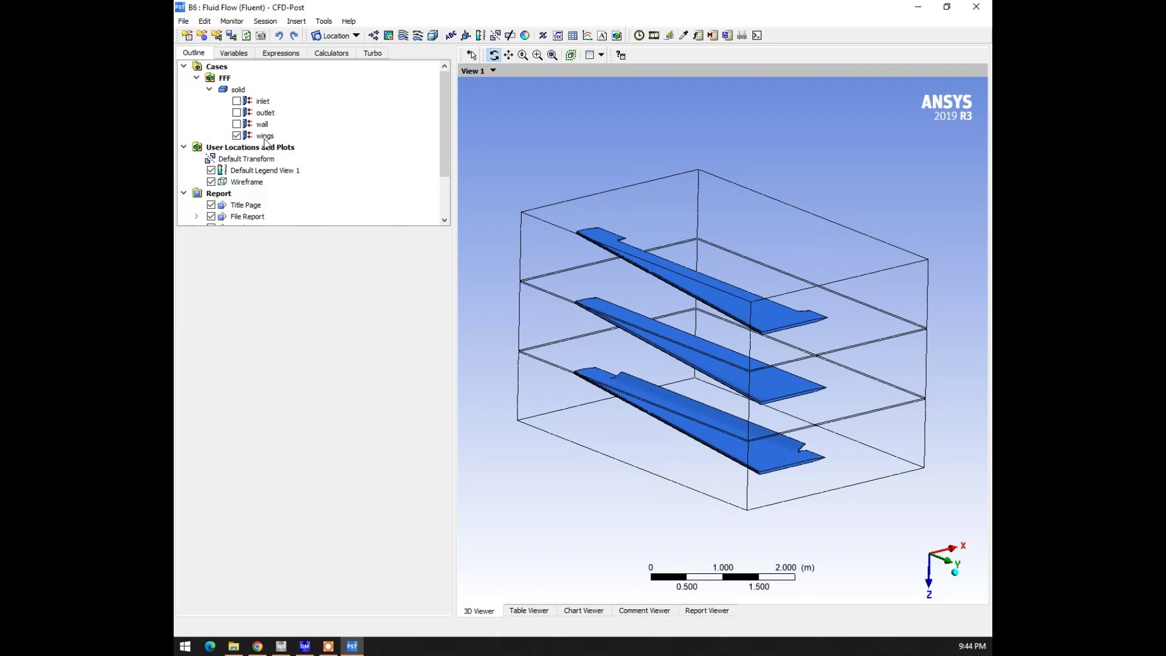
click(265, 136)
click(249, 273)
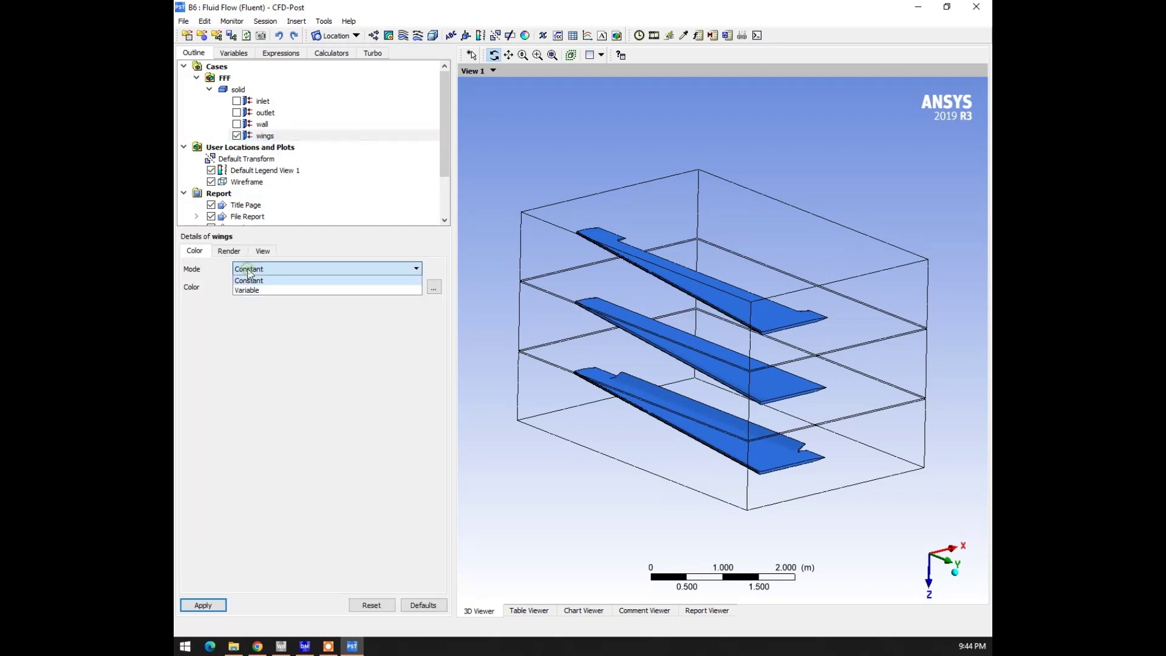
click(251, 287)
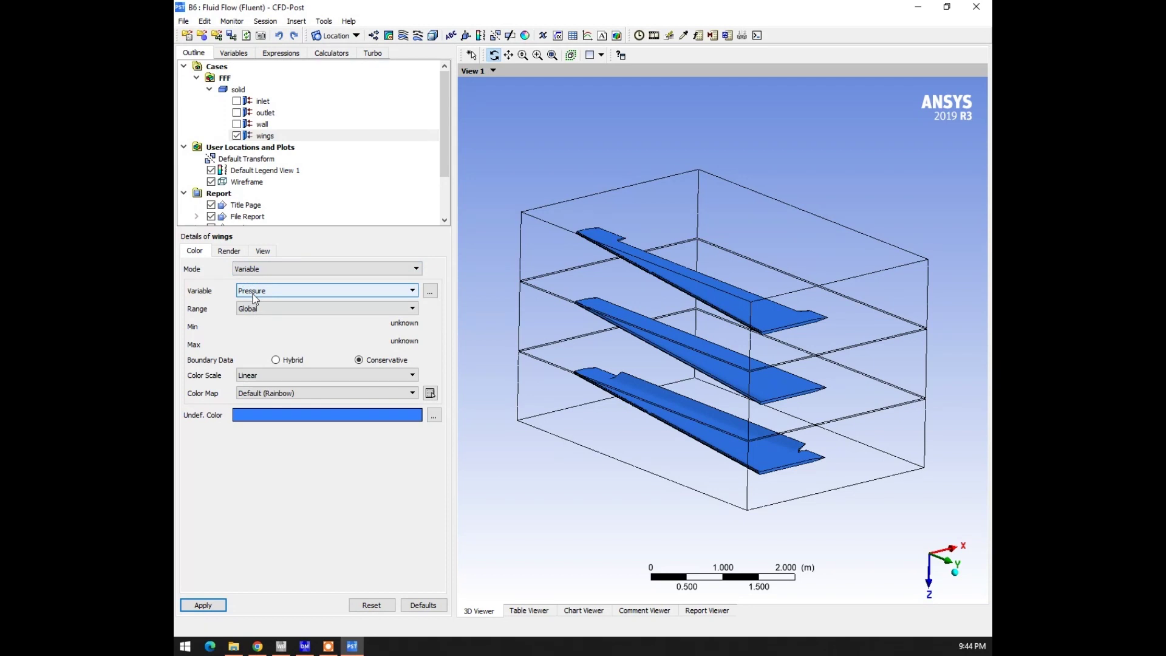
click(246, 309)
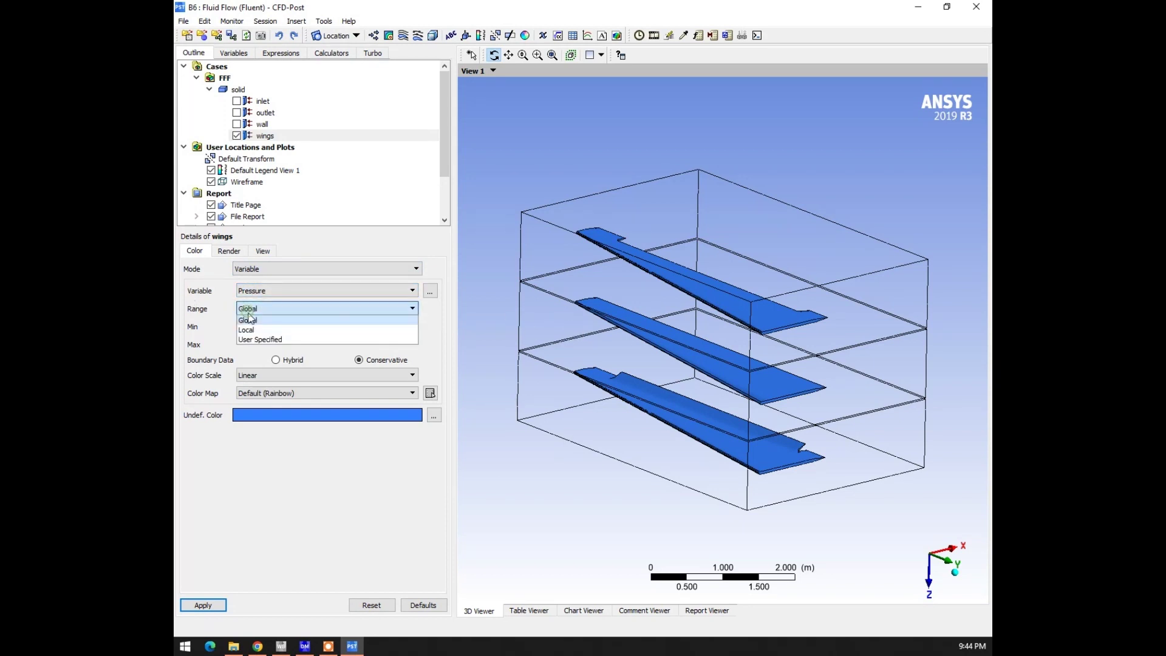
click(250, 324)
click(202, 605)
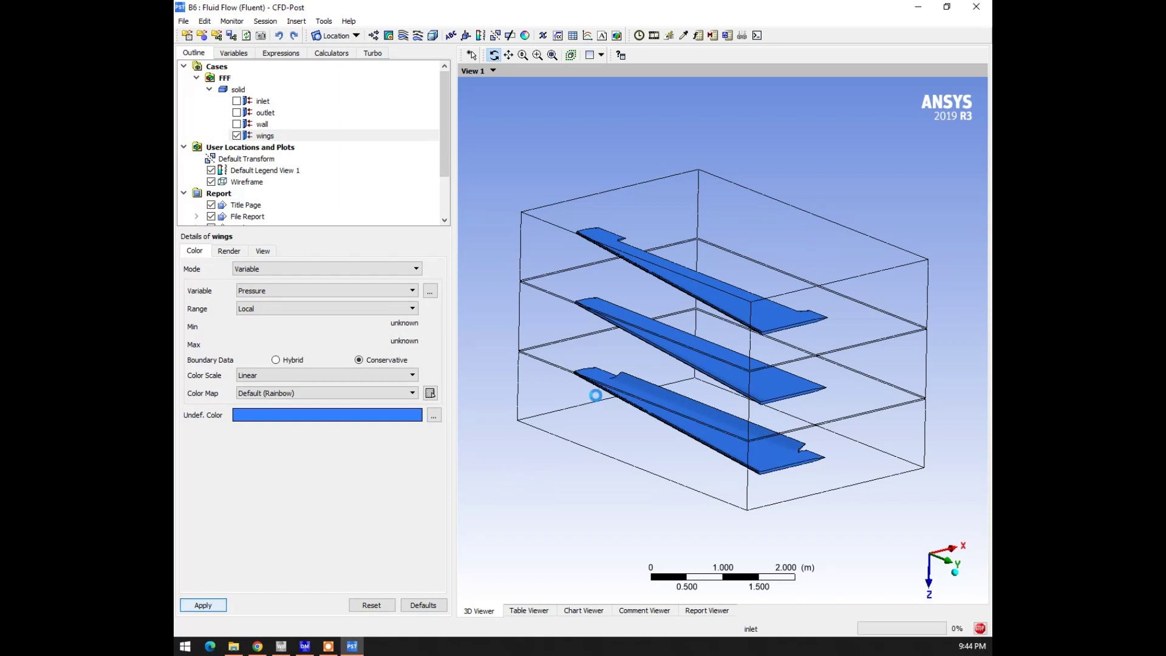
scroll(621, 379, up, 5)
mouse_move(684, 379)
mouse_down()
mouse_move(690, 286)
mouse_move(690, 391)
mouse_move(688, 374)
mouse_up()
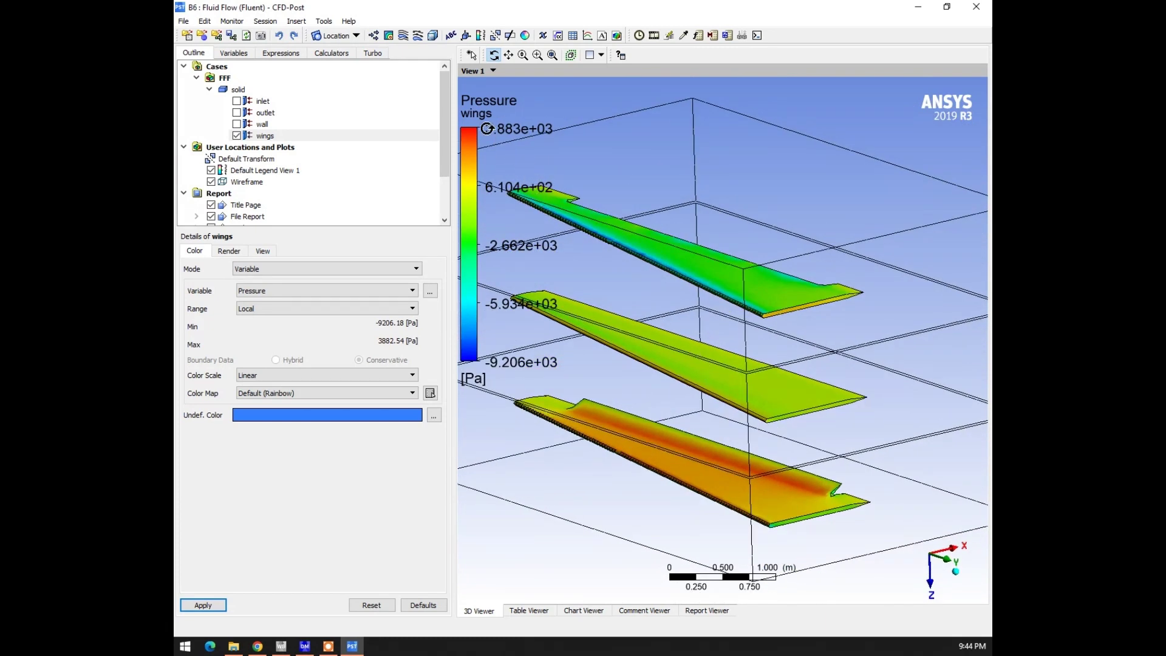
scroll(638, 263, down, 5)
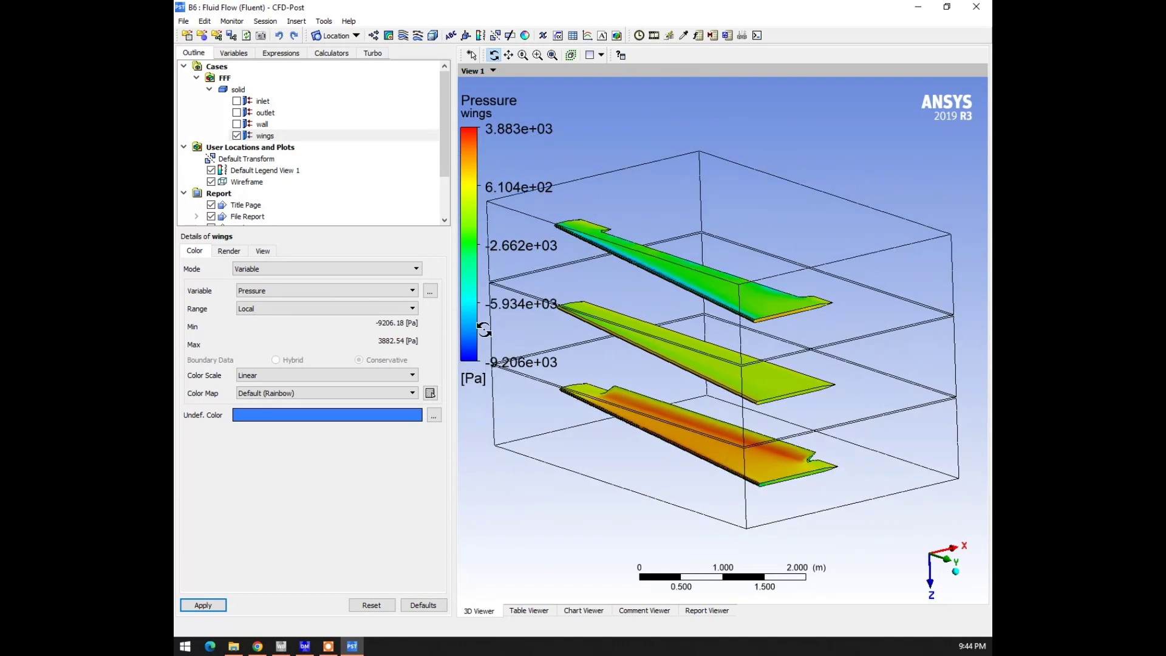
- Set the default legend to size 1, Fixed number format and 20 value ticks, and widen the 3D viewer
click(241, 173)
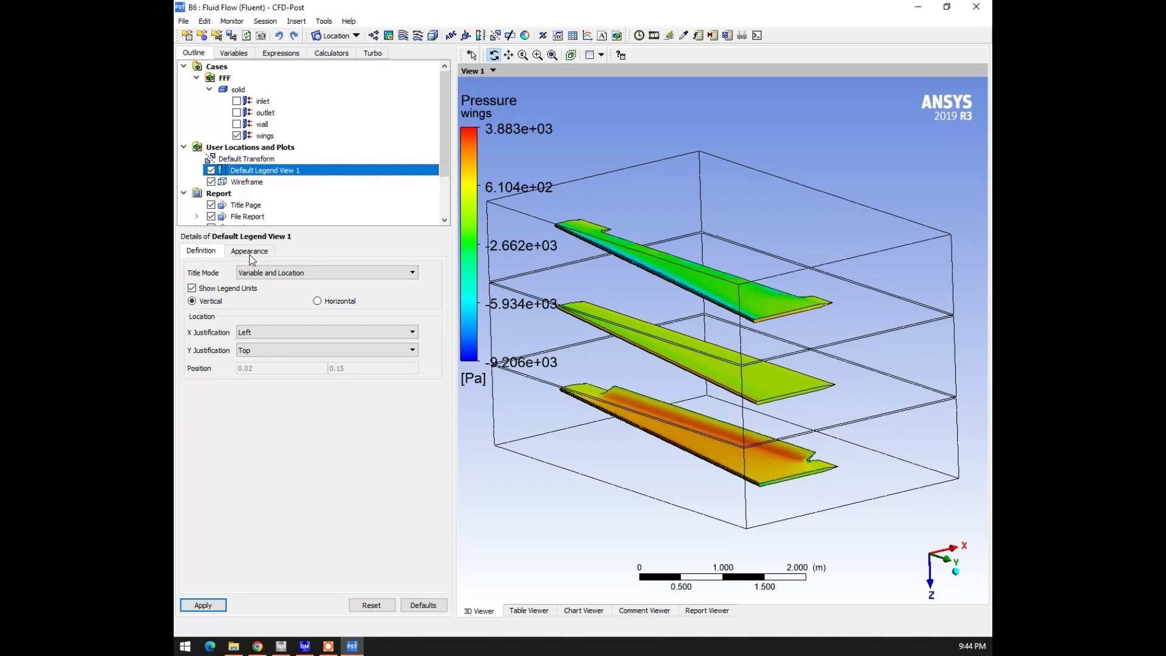
click(250, 251)
click(256, 281)
text(1)
click(402, 334)
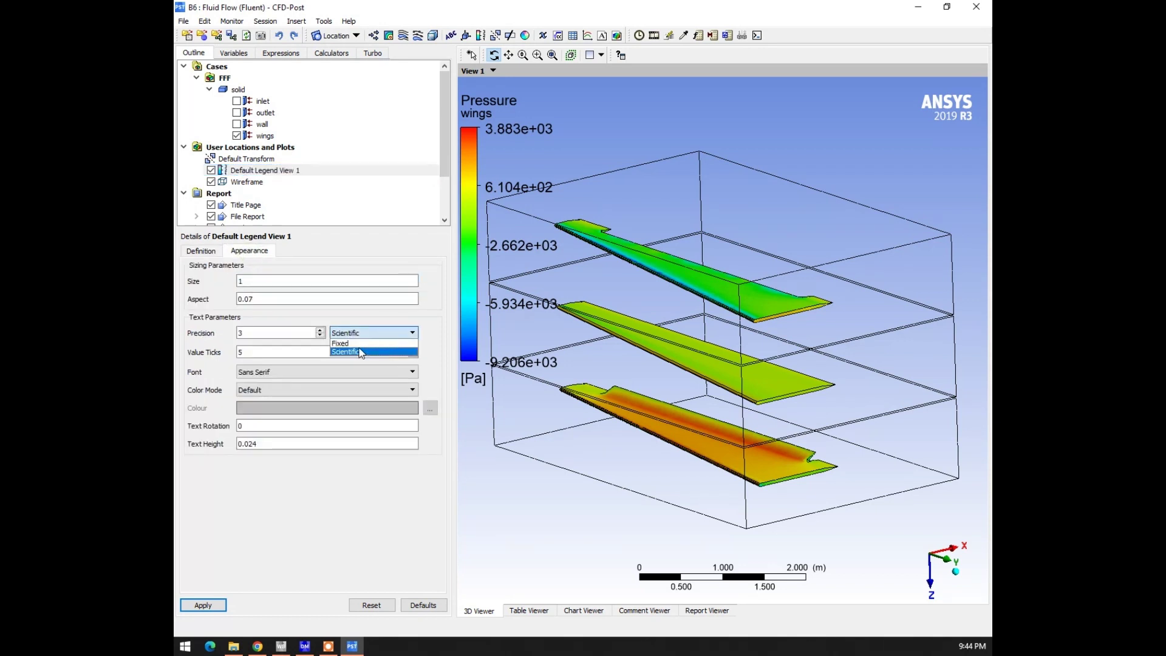
click(346, 343)
click(384, 350)
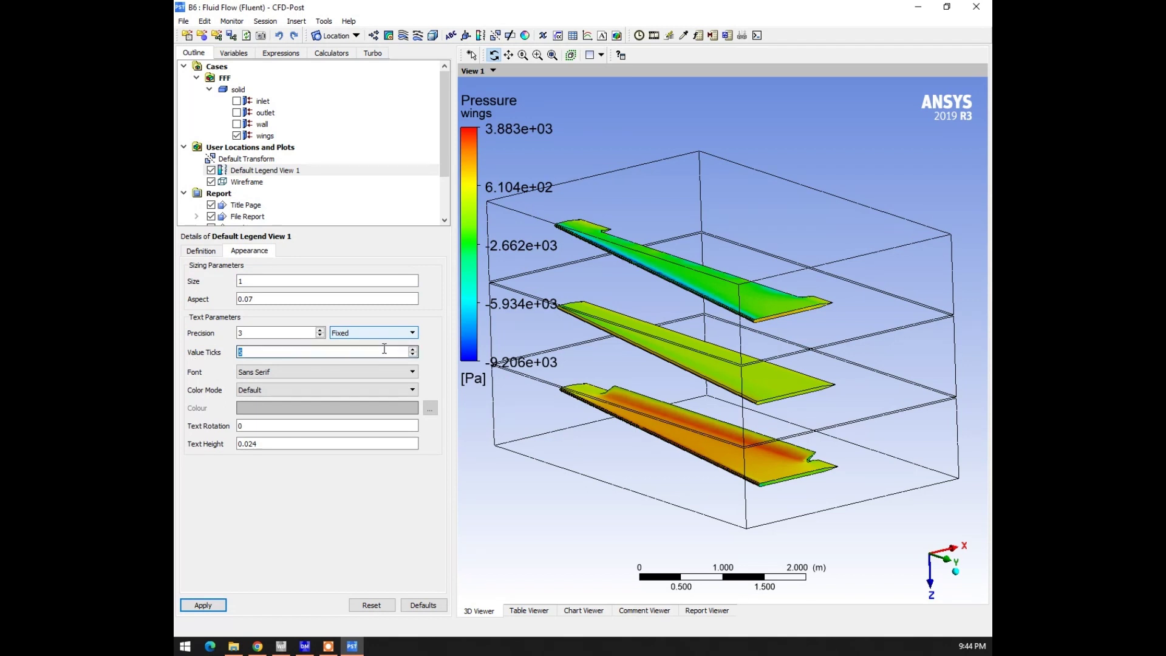
text(20)
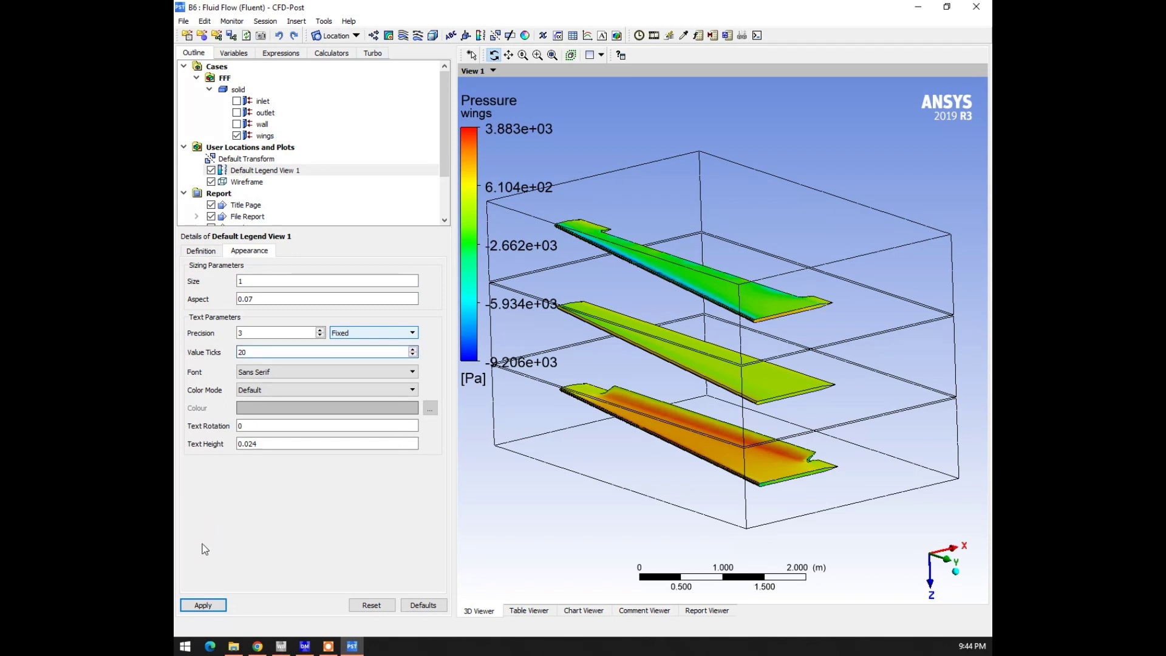
click(204, 605)
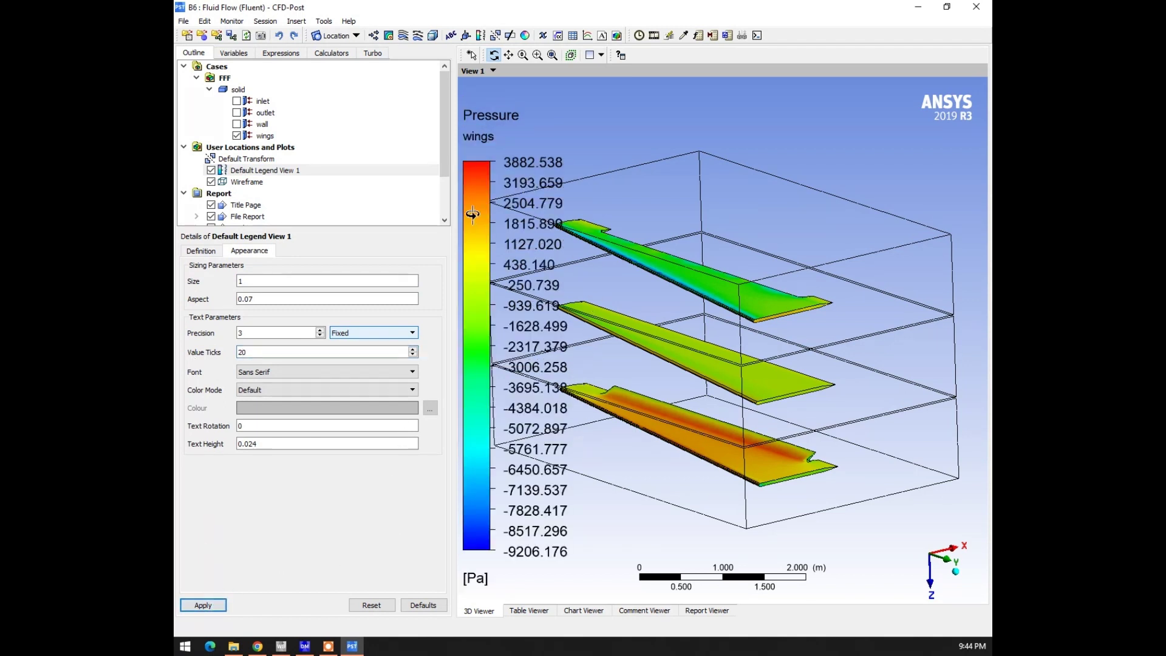
drag(454, 211, 339, 206)
drag(624, 287, 625, 333)
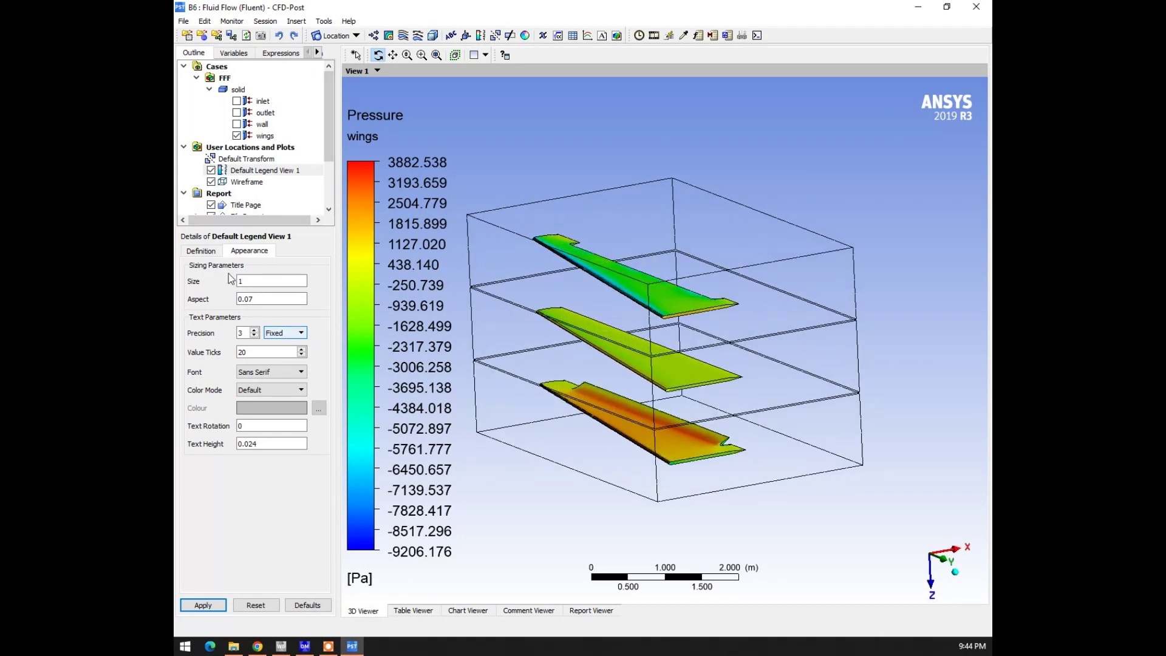
- Give the wings' pressure colouring a user-specified range from 0 to 3882.54 Pa and apply it
click(263, 136)
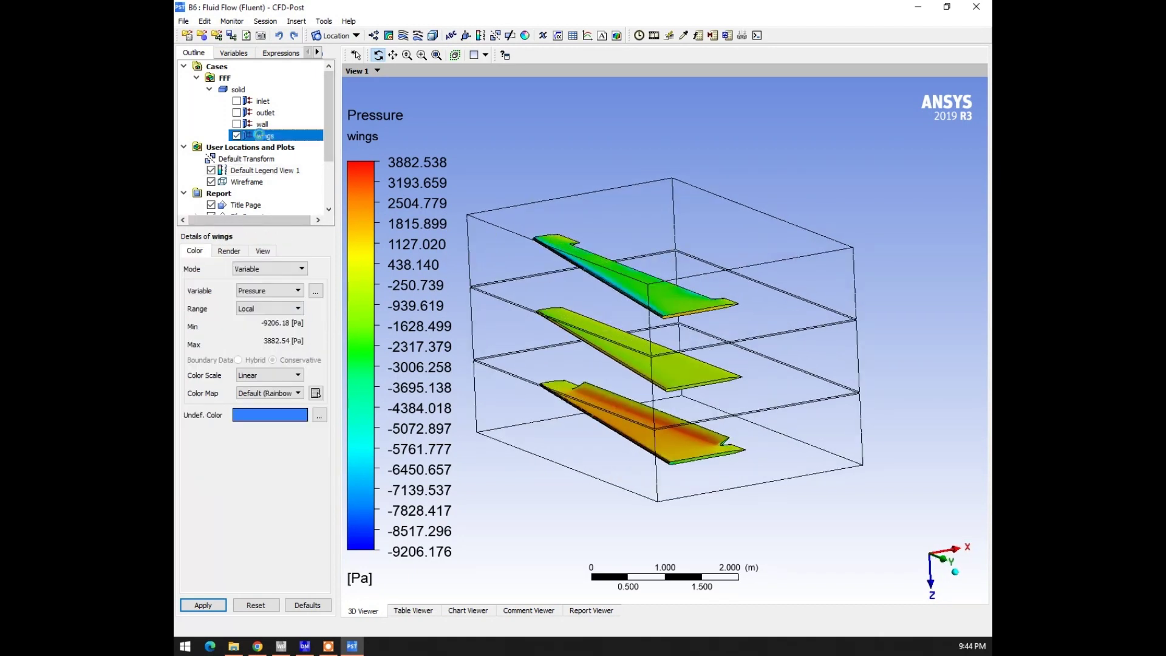
click(261, 310)
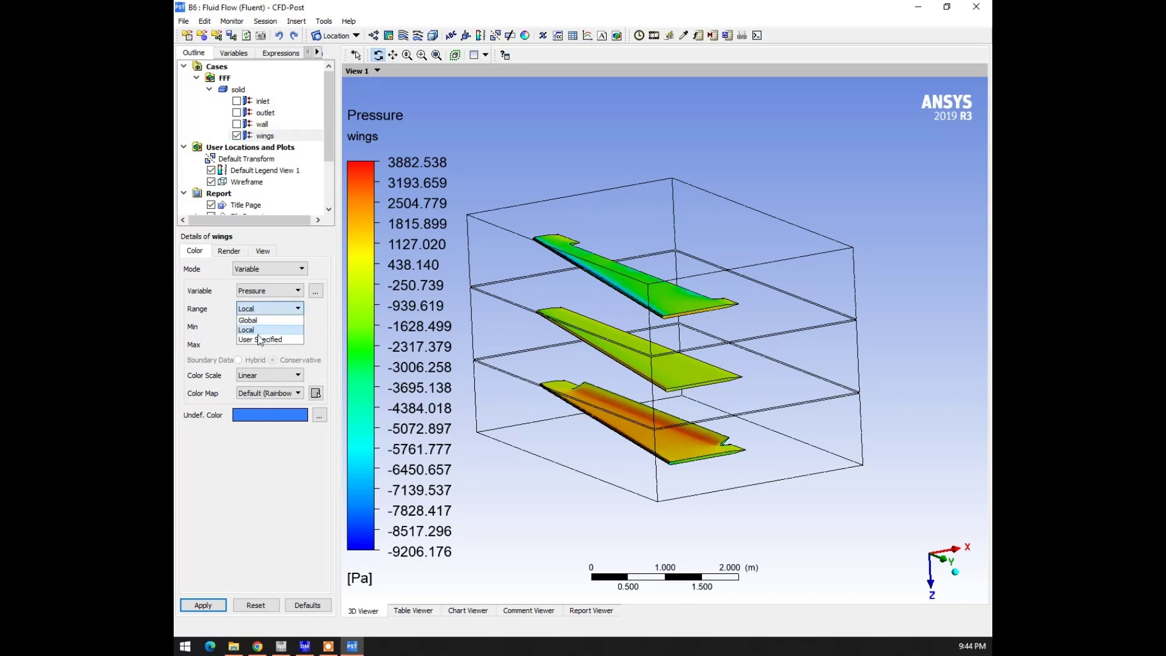
click(260, 340)
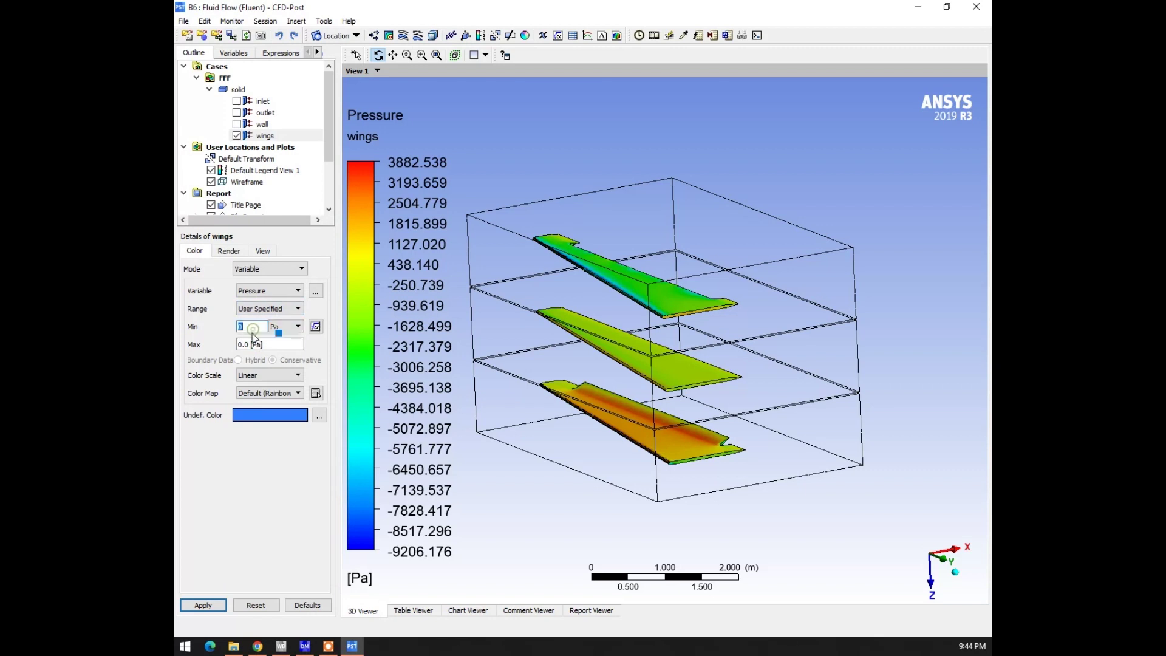
click(272, 346)
text(3882.54)
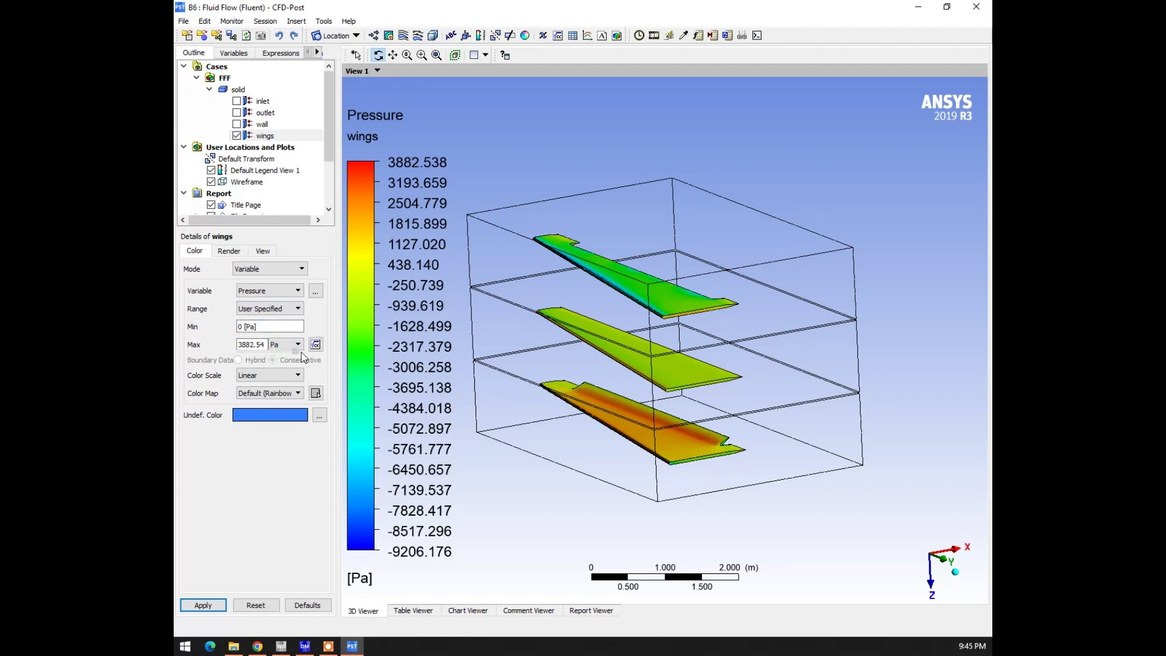
click(203, 605)
drag(579, 472, 636, 448)
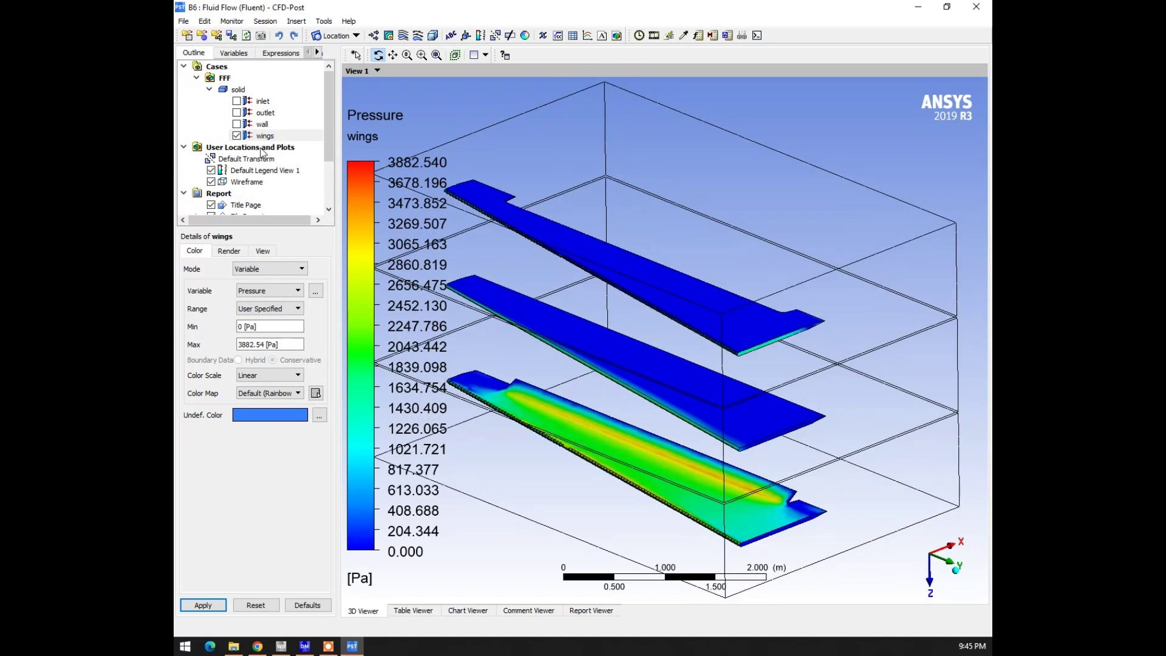
- Hide the wings boundary and create a two-point line from (0, 0, 0) to (1, 0, 0) with 10 samples
click(237, 137)
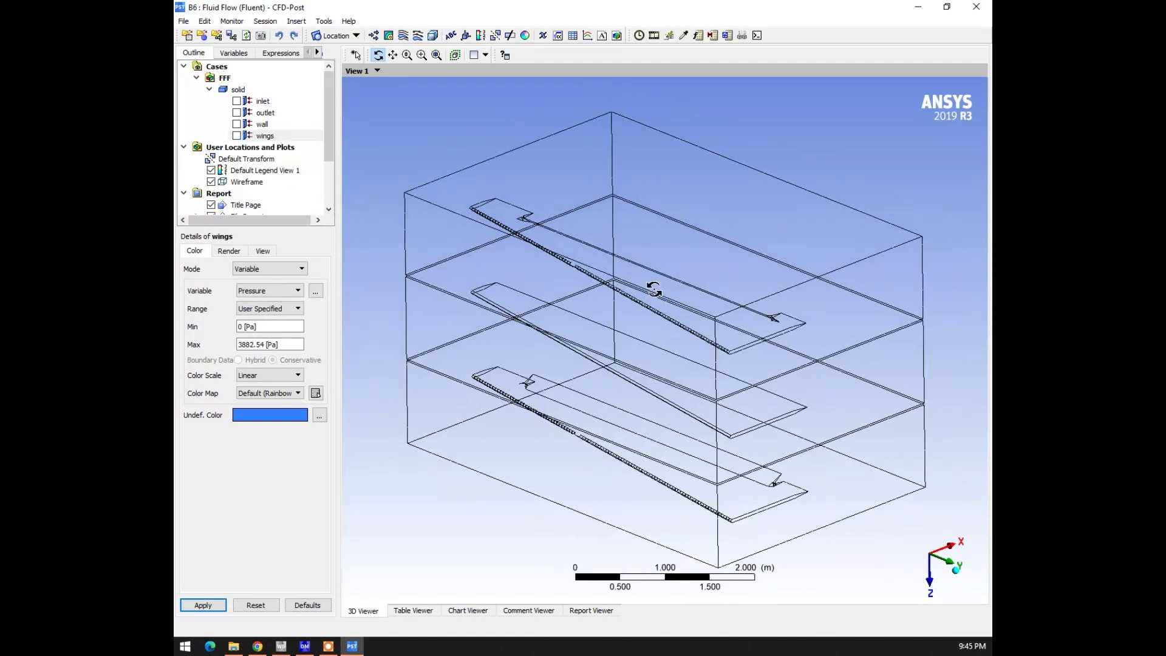
click(207, 90)
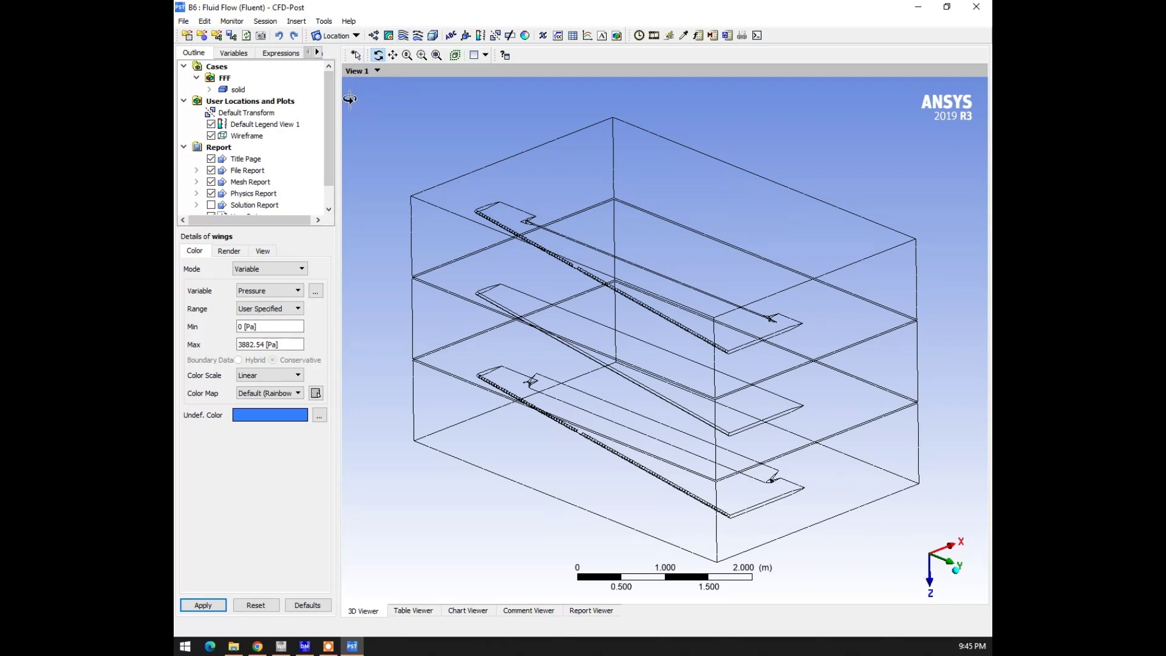
click(316, 36)
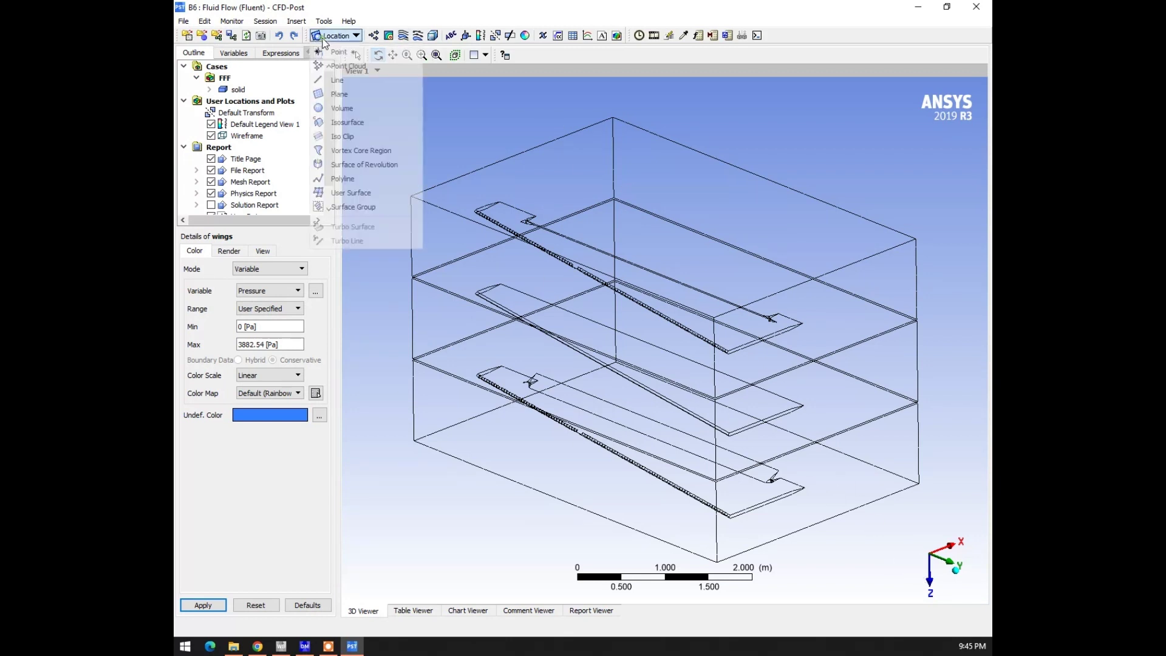
click(340, 78)
click(362, 138)
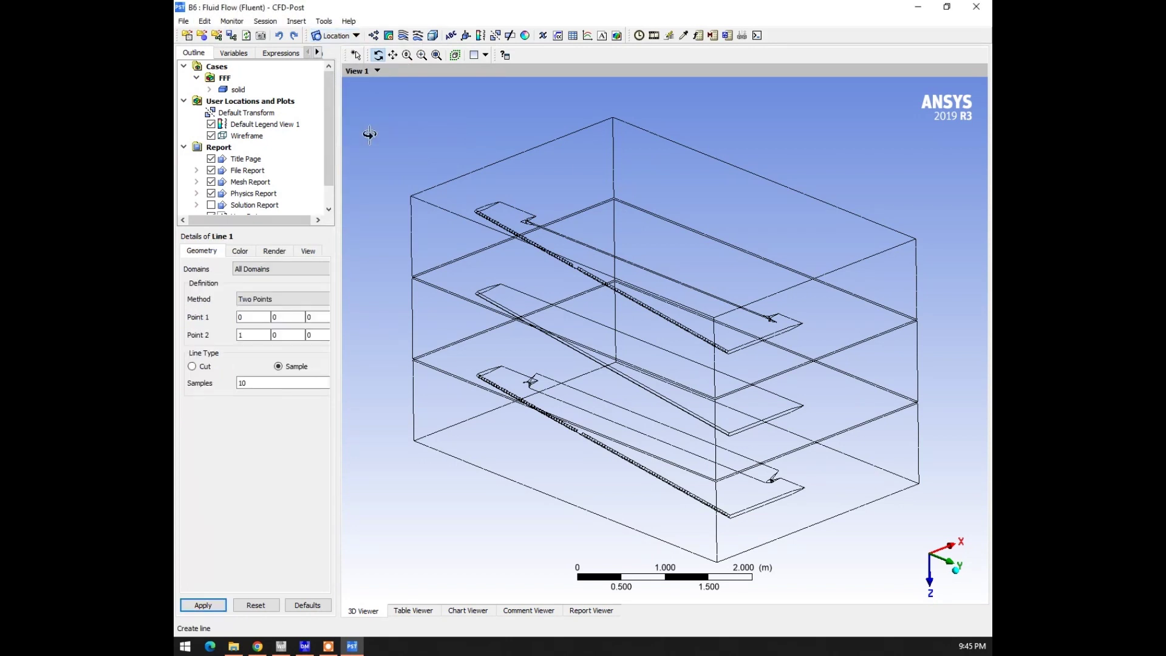
click(952, 552)
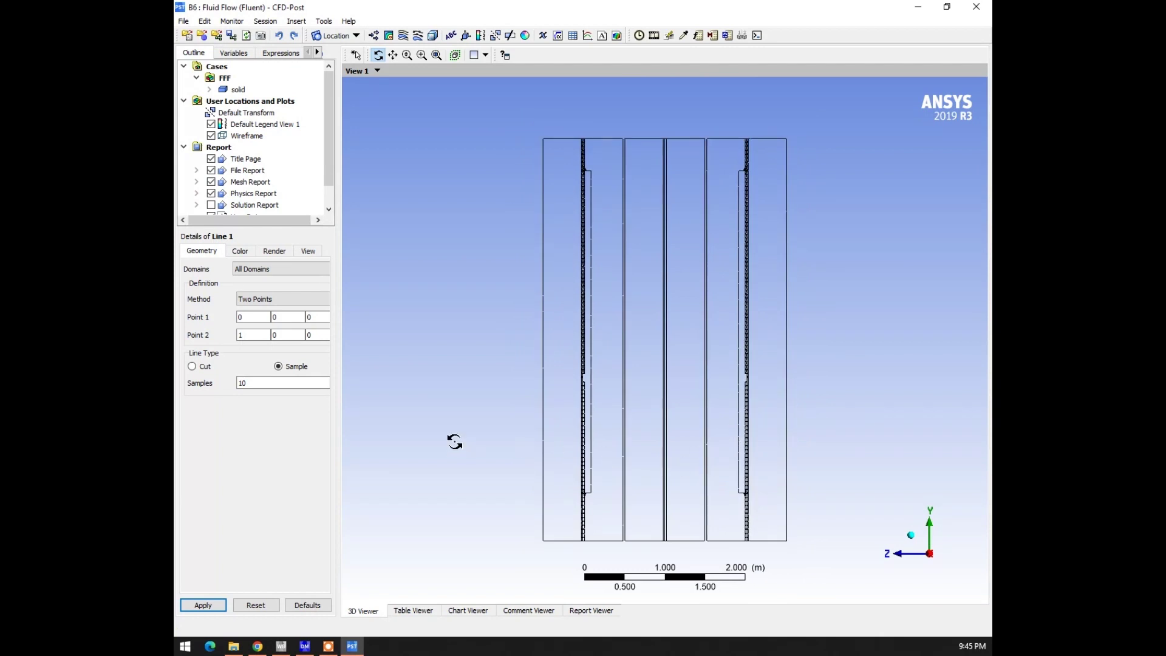
drag(580, 296, 541, 415)
click(204, 605)
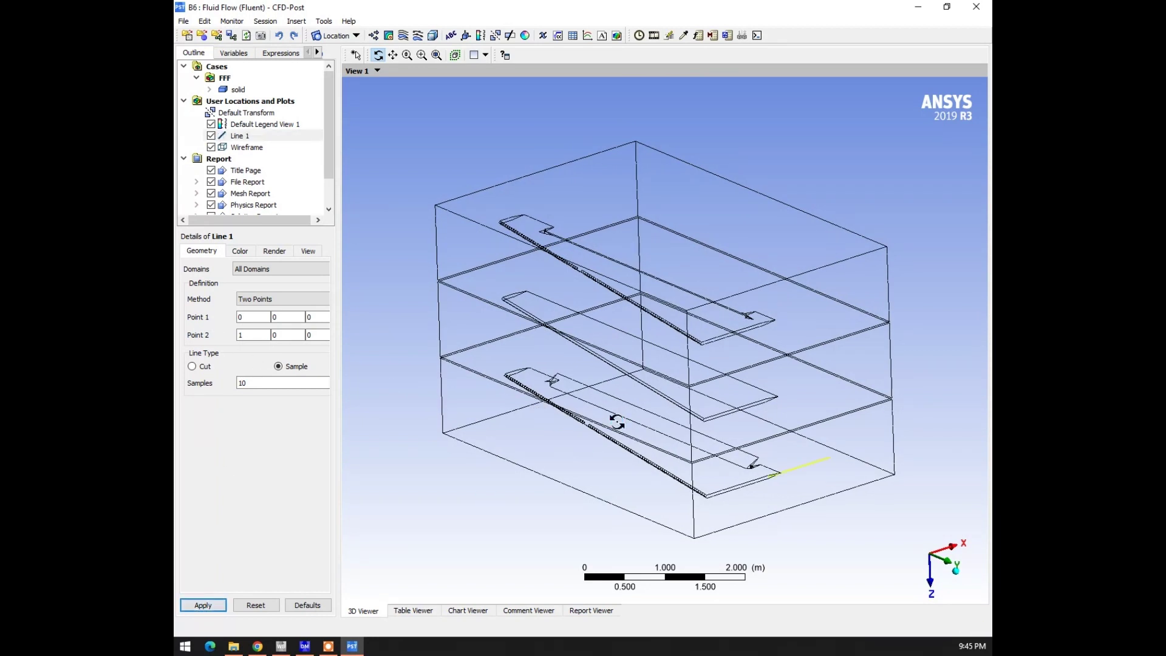
- Set the Y coordinate of the line's Point 1 to -5 and apply it
drag(757, 482, 728, 489)
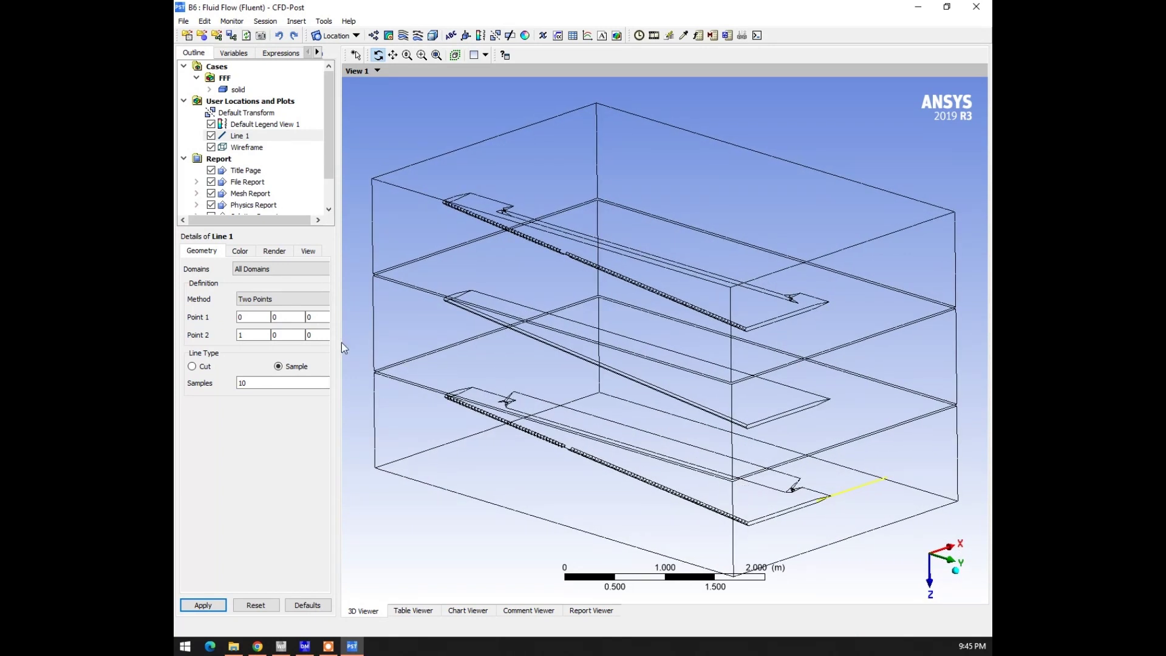
drag(339, 341, 368, 348)
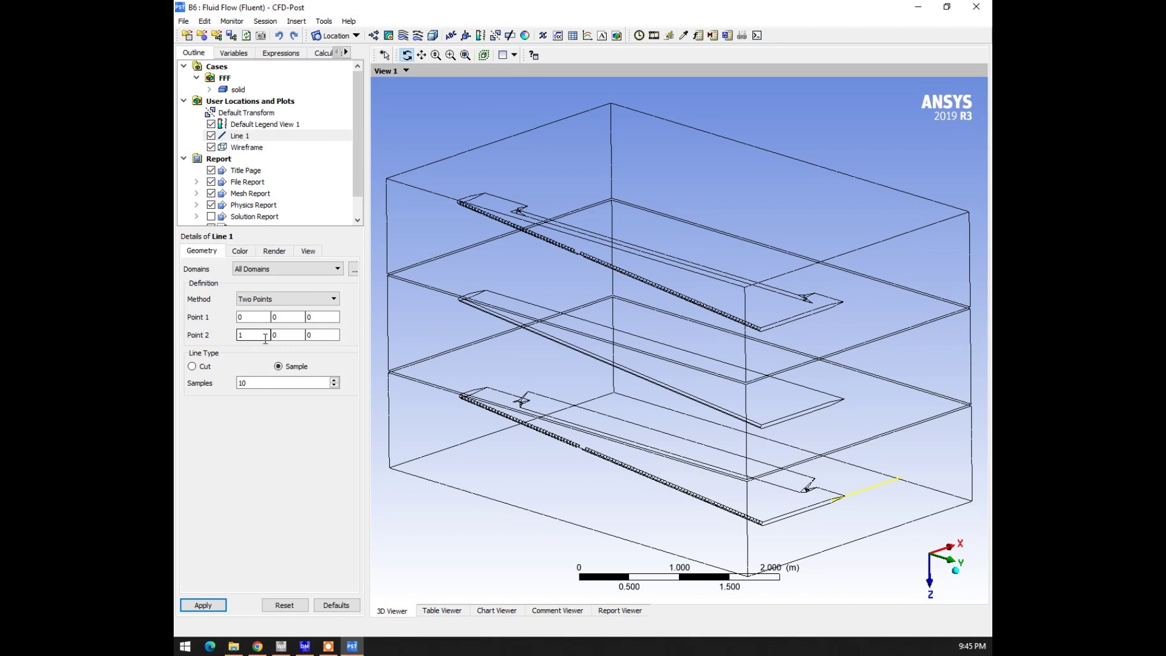
click(290, 320)
click(288, 334)
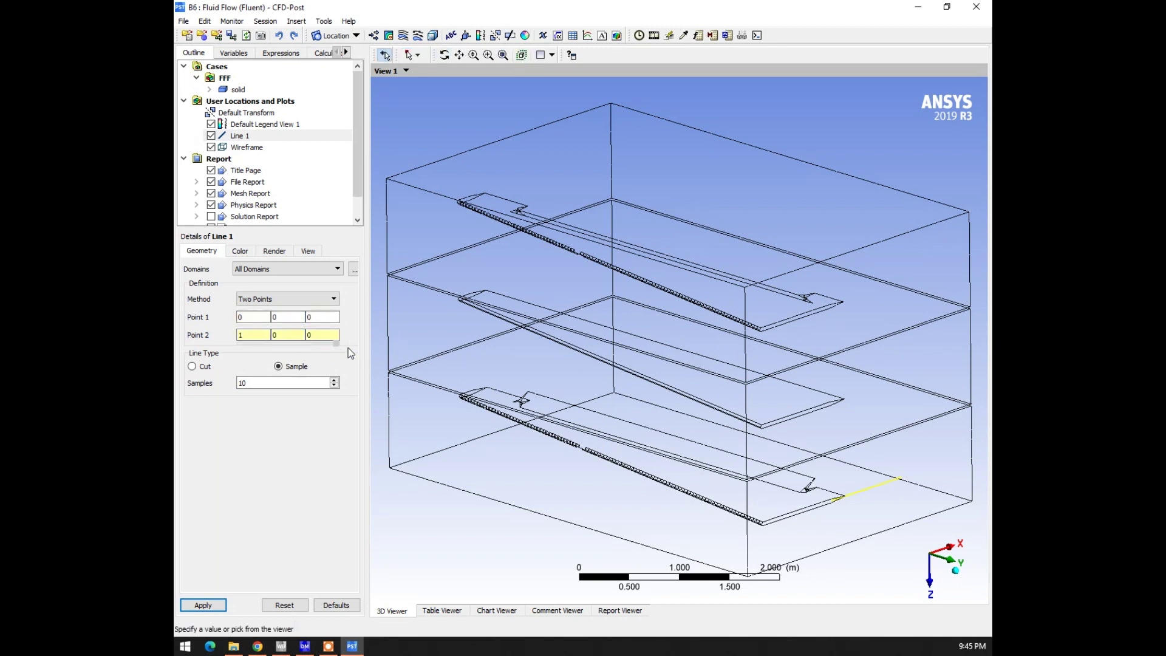
click(285, 317)
text(-5)
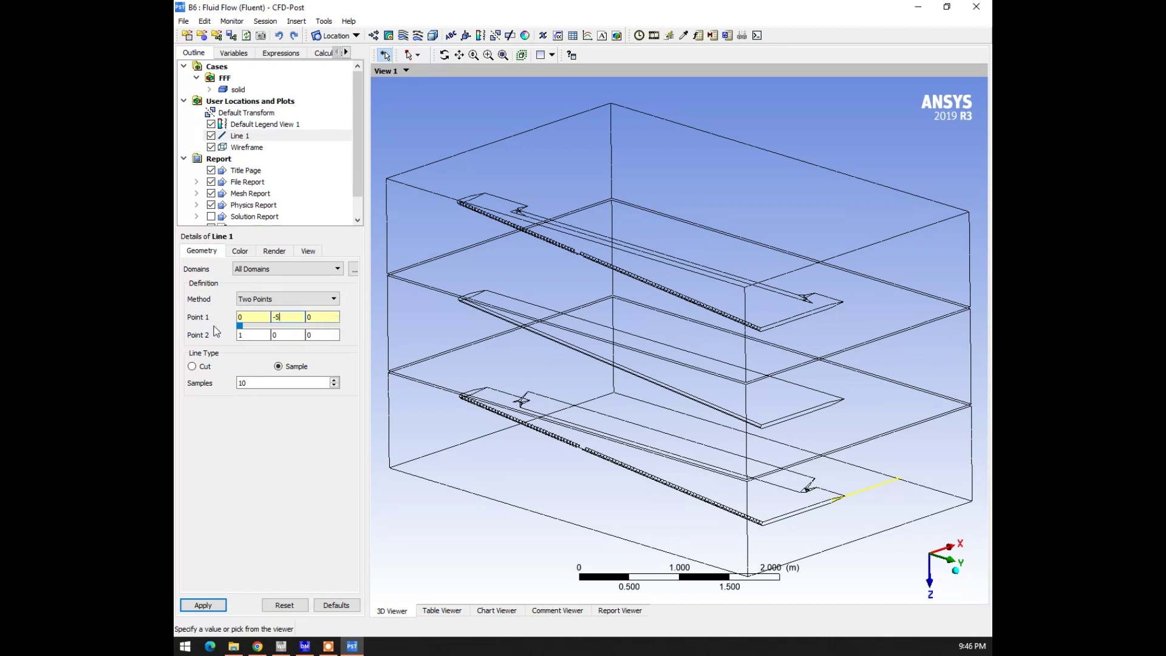
click(222, 603)
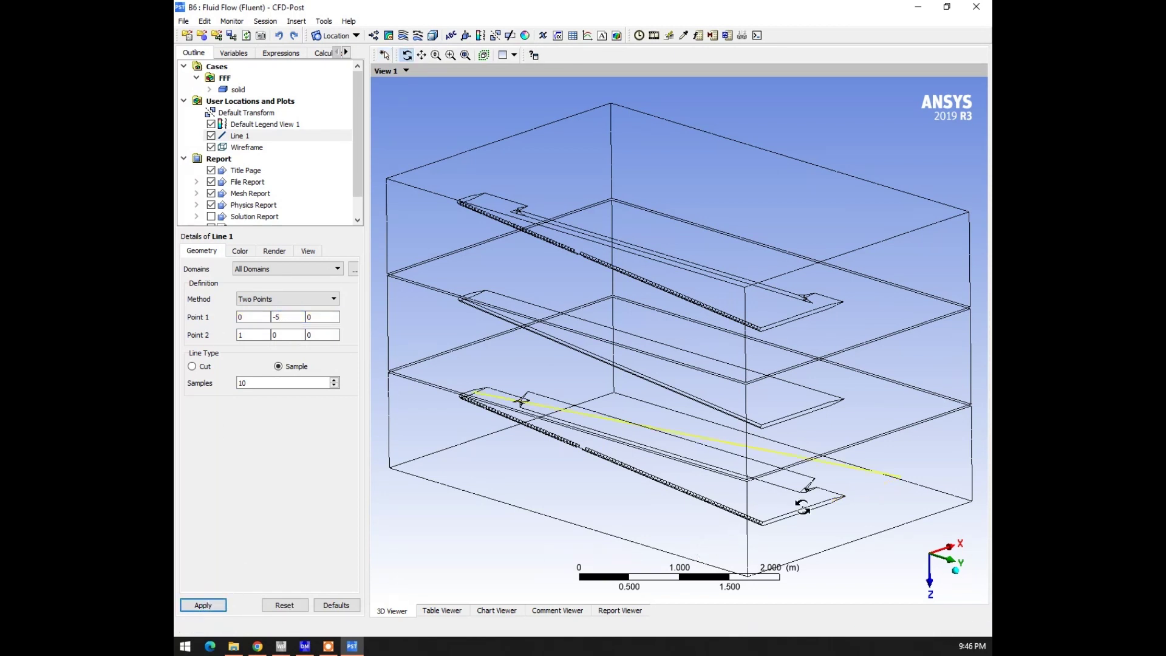
- Try placing the line at X = 2 by setting the X coordinate of both points to 2 and applying it
click(251, 335)
text(-0.8608)
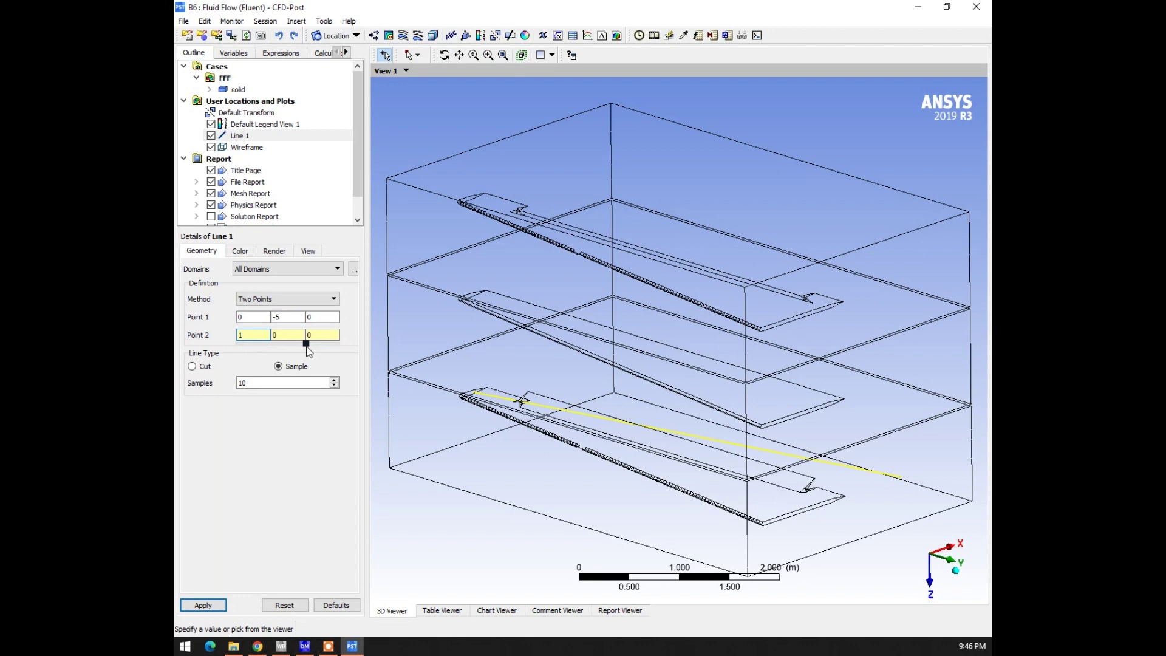
key(BackSpace)
key(BackSpace)
key(BackSpace)
key(BackSpace)
key(BackSpace)
key(BackSpace)
key(BackSpace)
text(-1.2)
click(253, 317)
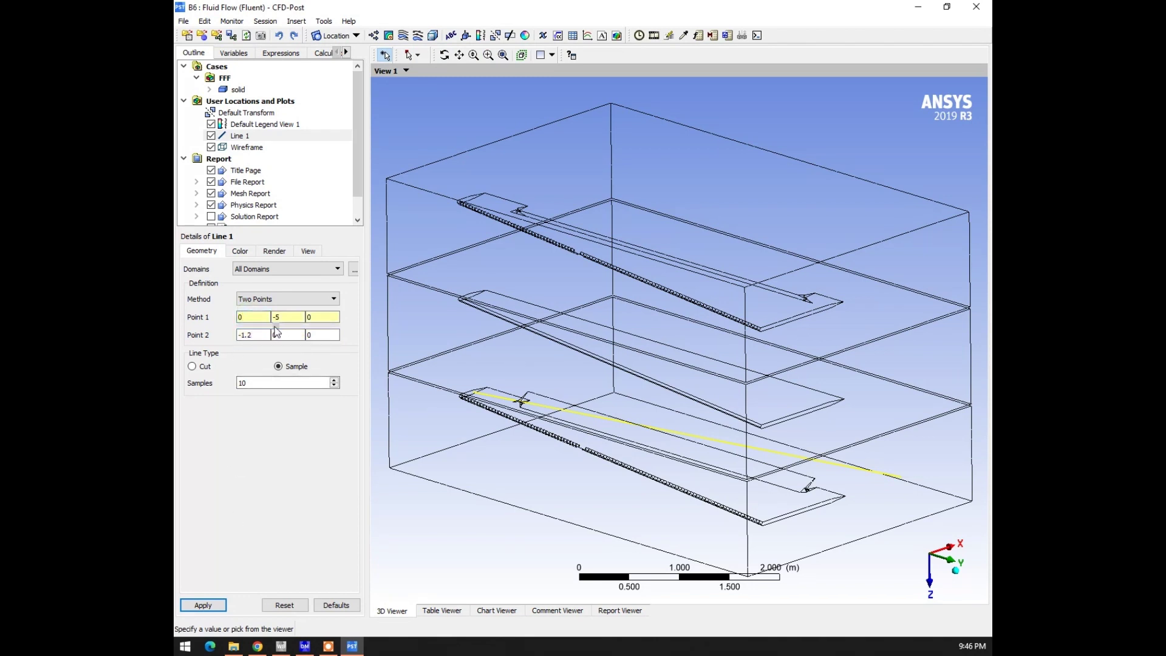
click(252, 336)
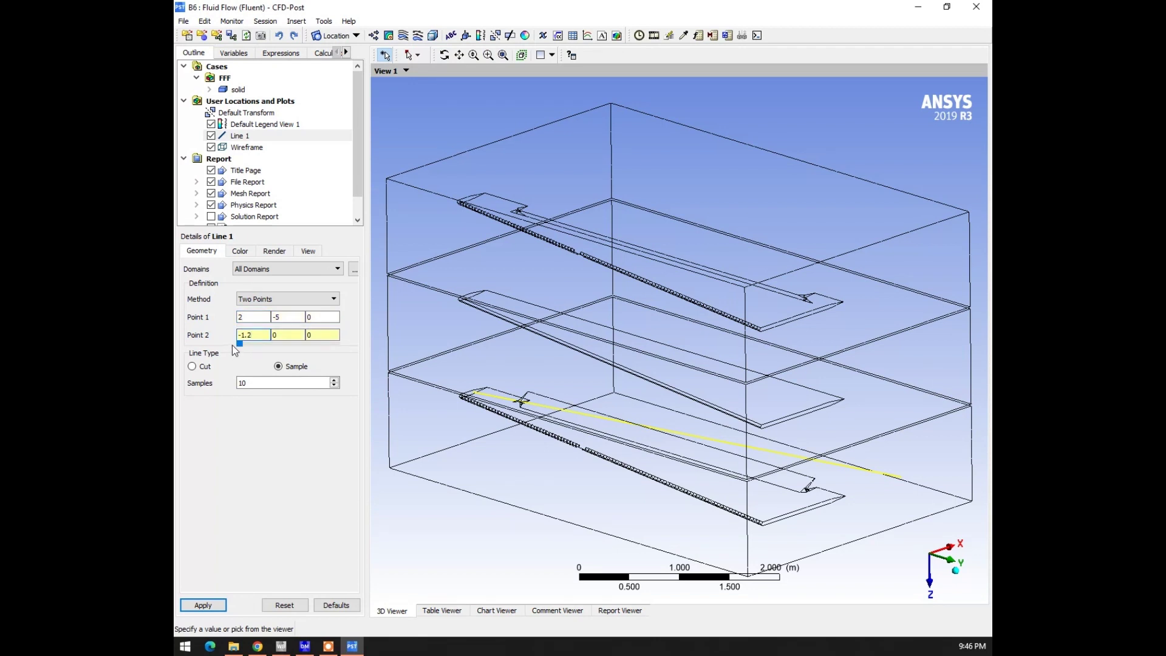
key(BackSpace)
key(BackSpace)
key(BackSpace)
key(BackSpace)
text(2)
click(220, 606)
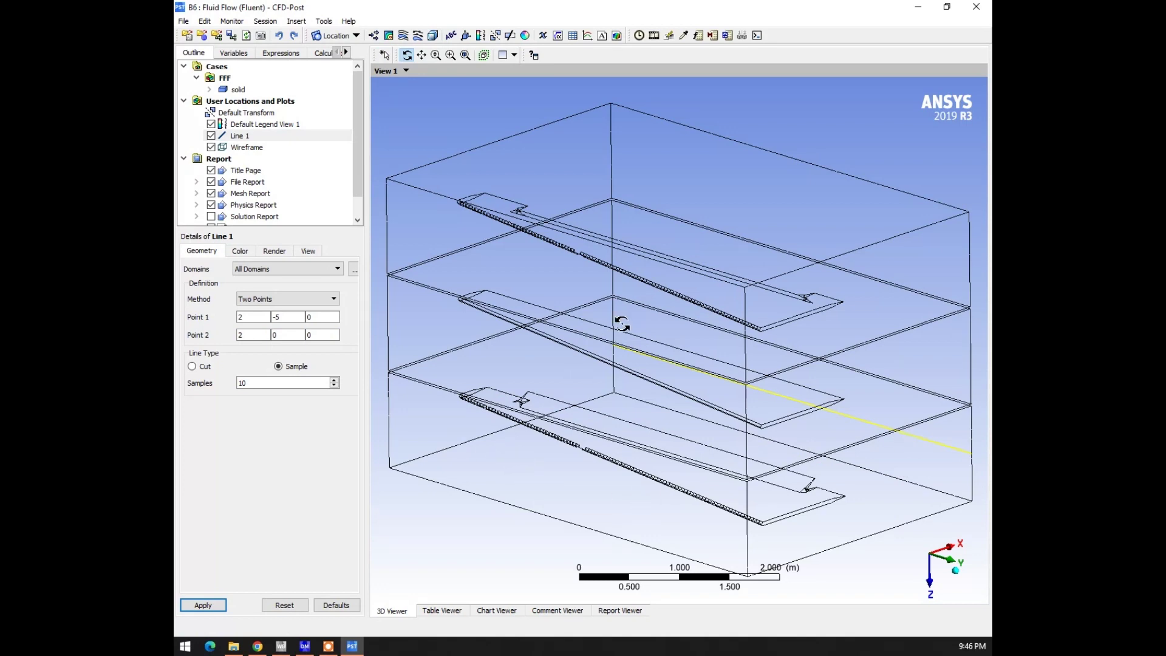
- Set the X coordinate of both line points to -1.2 and apply the change
drag(622, 324, 757, 494)
drag(662, 444, 696, 312)
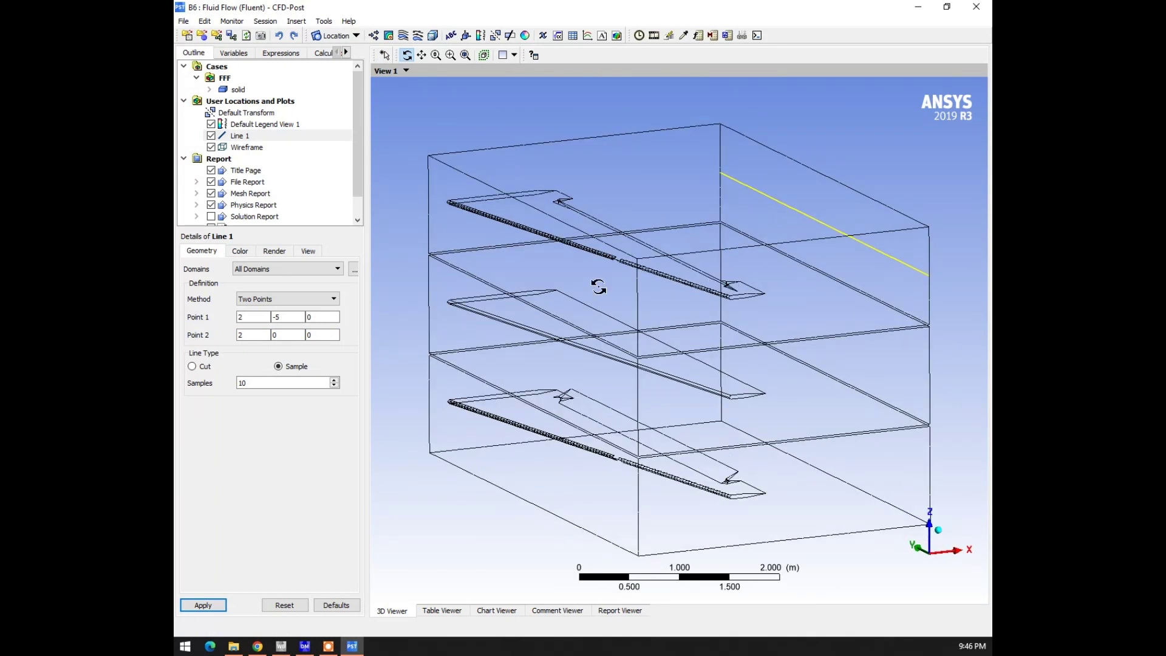
click(252, 316)
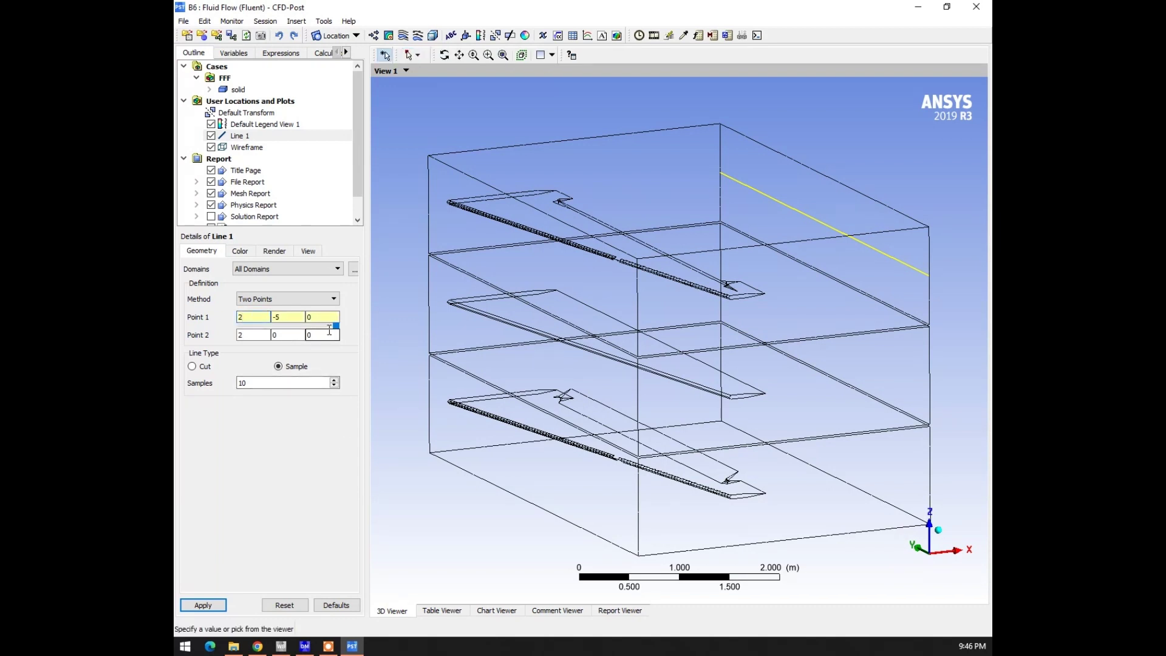
key(BackSpace)
text(-1.2)
click(245, 334)
key(BackSpace)
text(-1.2)
click(202, 605)
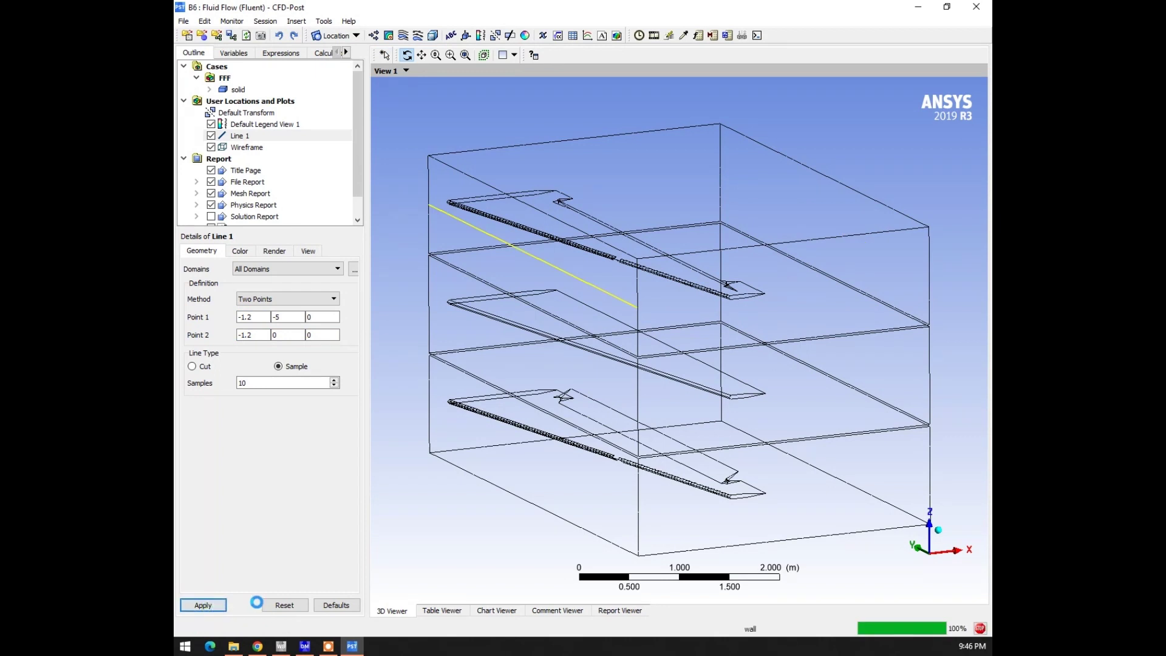
- Duplicate Line 1 as Line 2 and open the copy's details
right_click(240, 135)
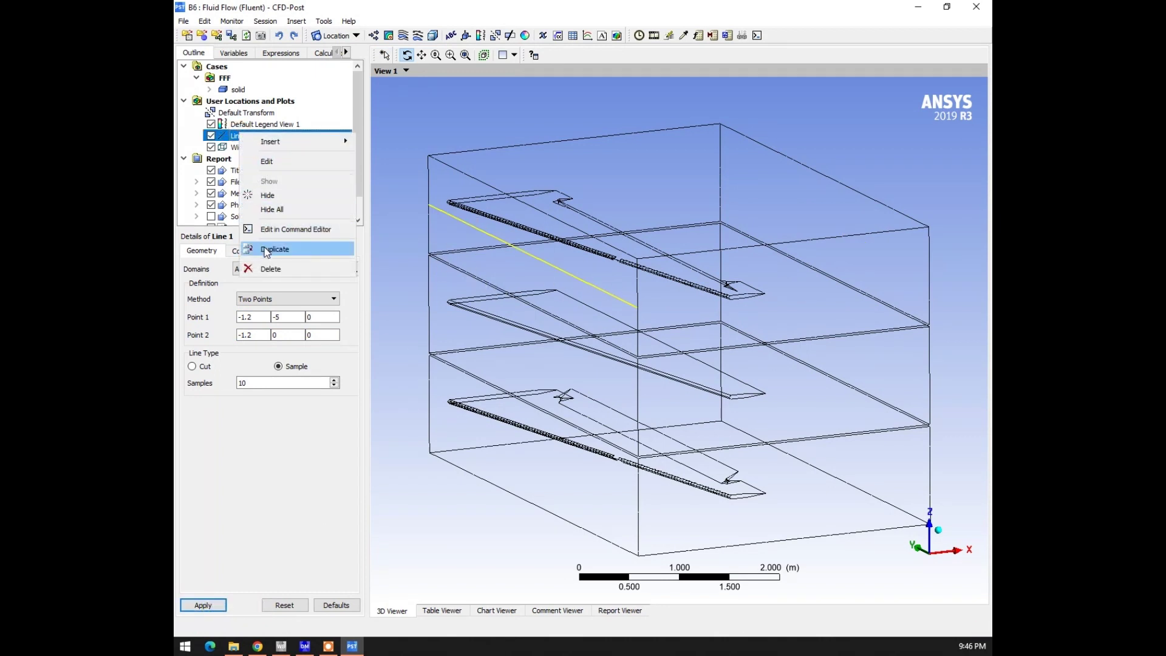
click(268, 249)
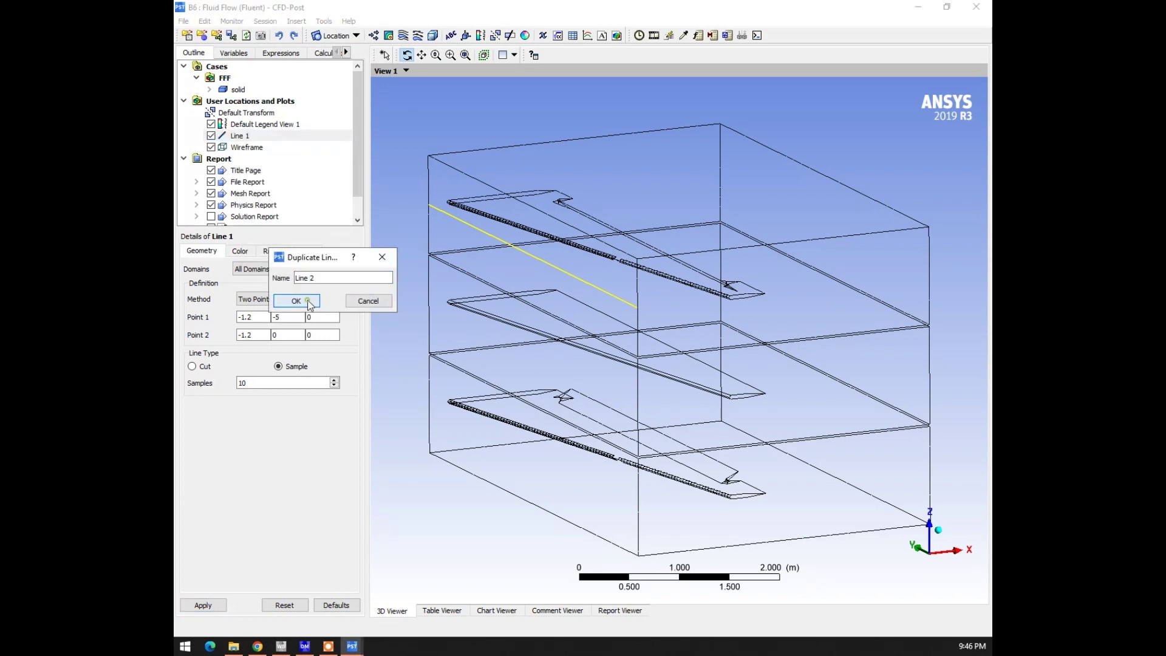
click(296, 303)
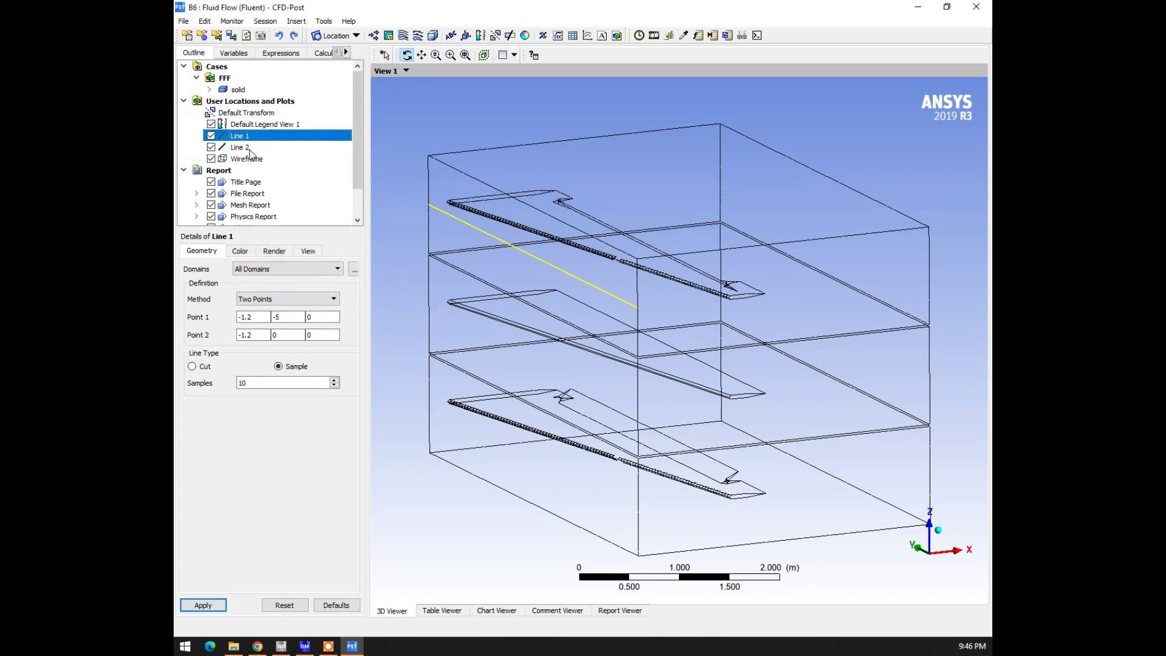
click(249, 148)
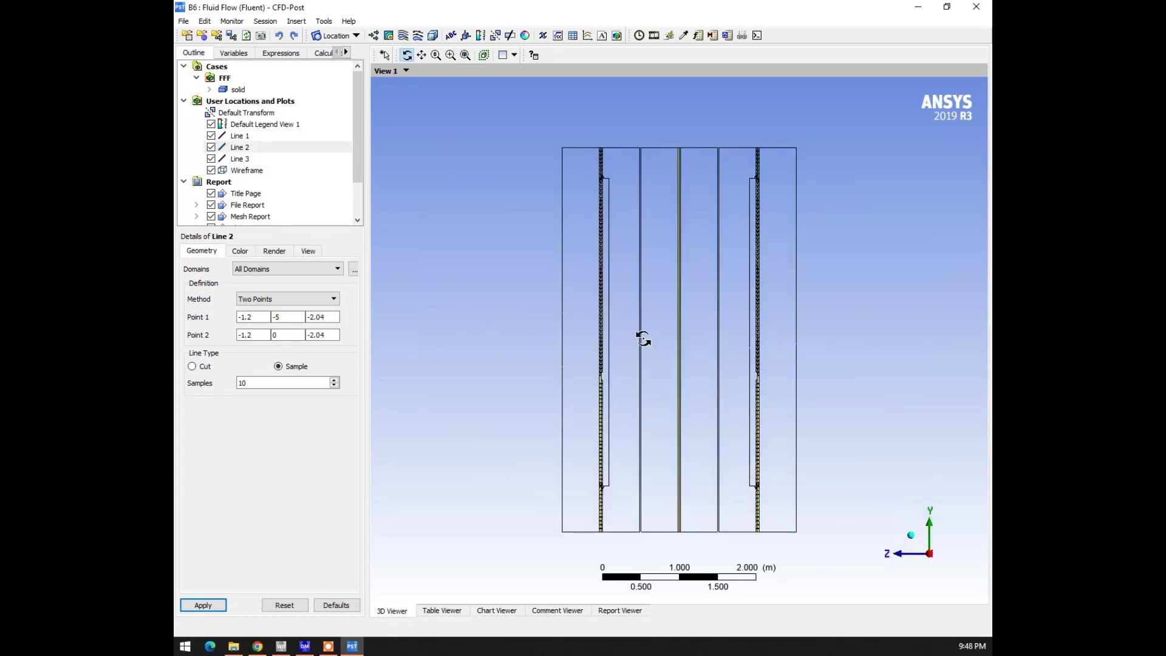
- Create a 3D velocity streamline that starts from Line 1, Line 2 and Line 3
drag(642, 339, 679, 336)
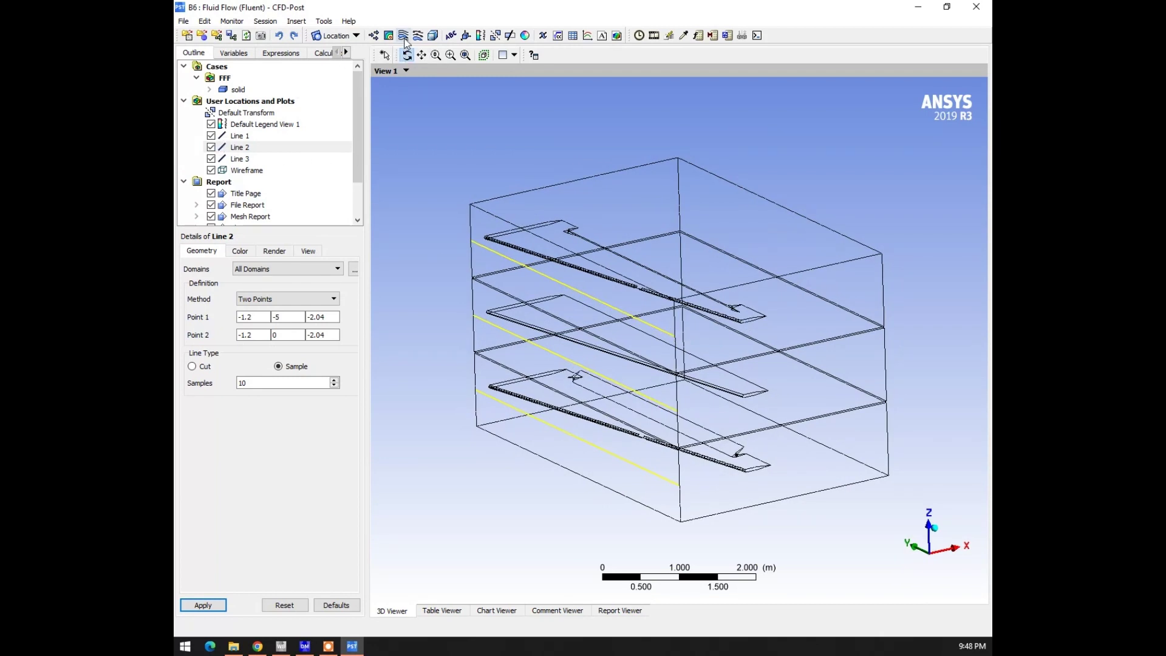
click(403, 35)
click(436, 91)
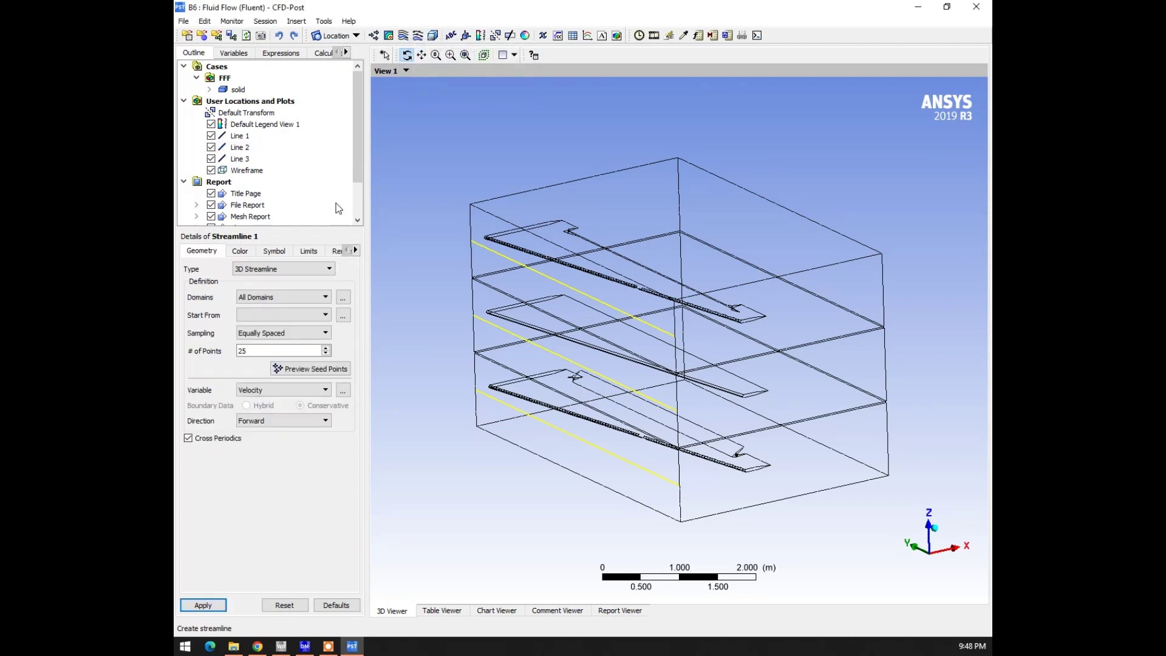
click(344, 315)
click(555, 234)
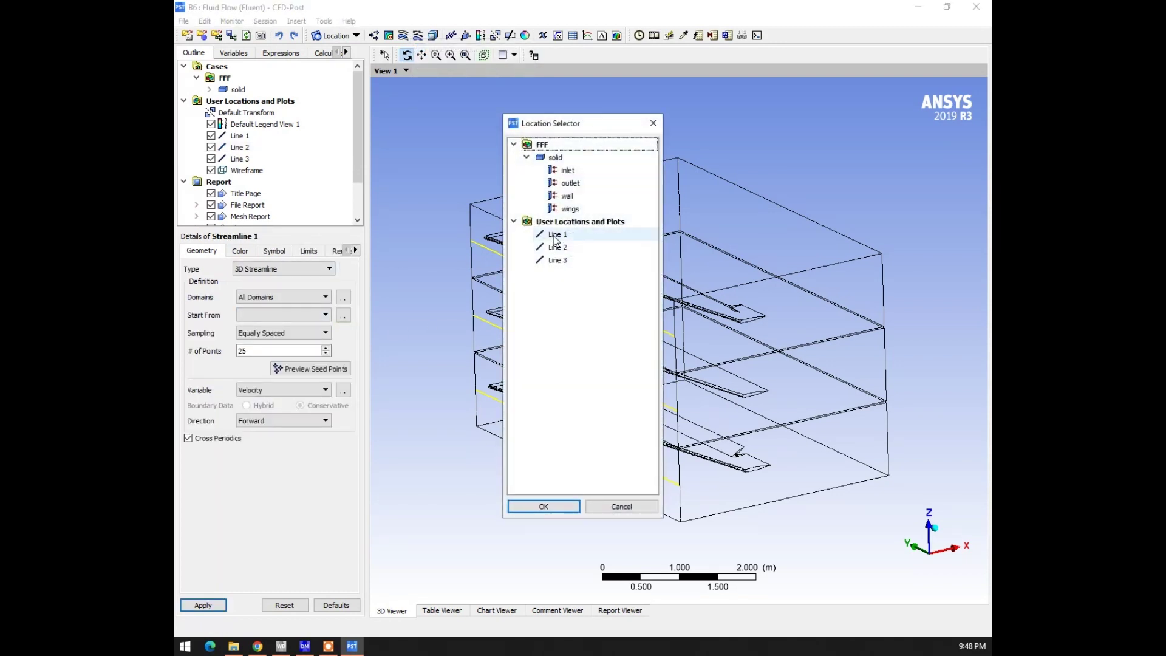
shift+click(557, 260)
click(540, 505)
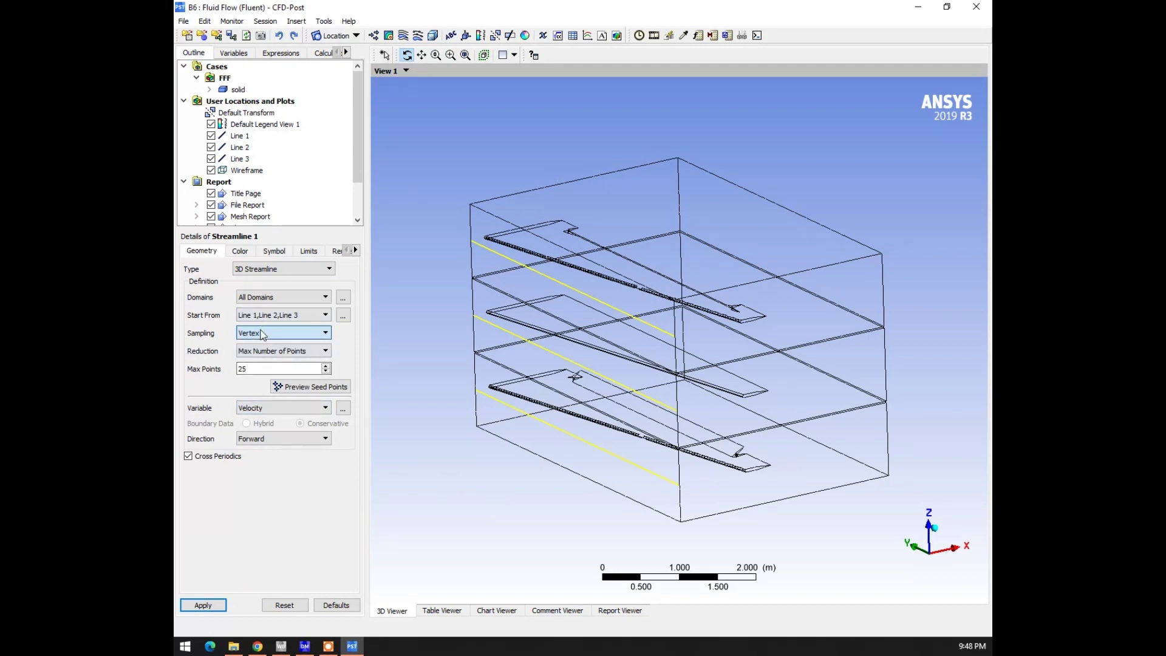
click(210, 608)
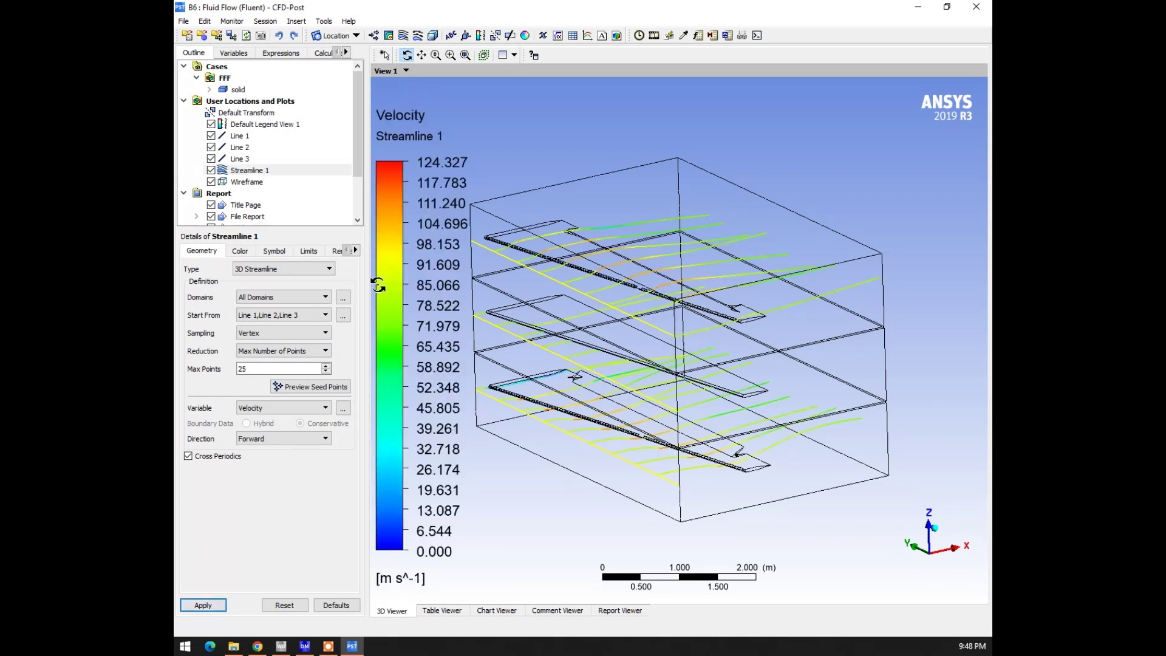
- Raise the number of samples on Line 1 to 1000 and apply it
click(238, 136)
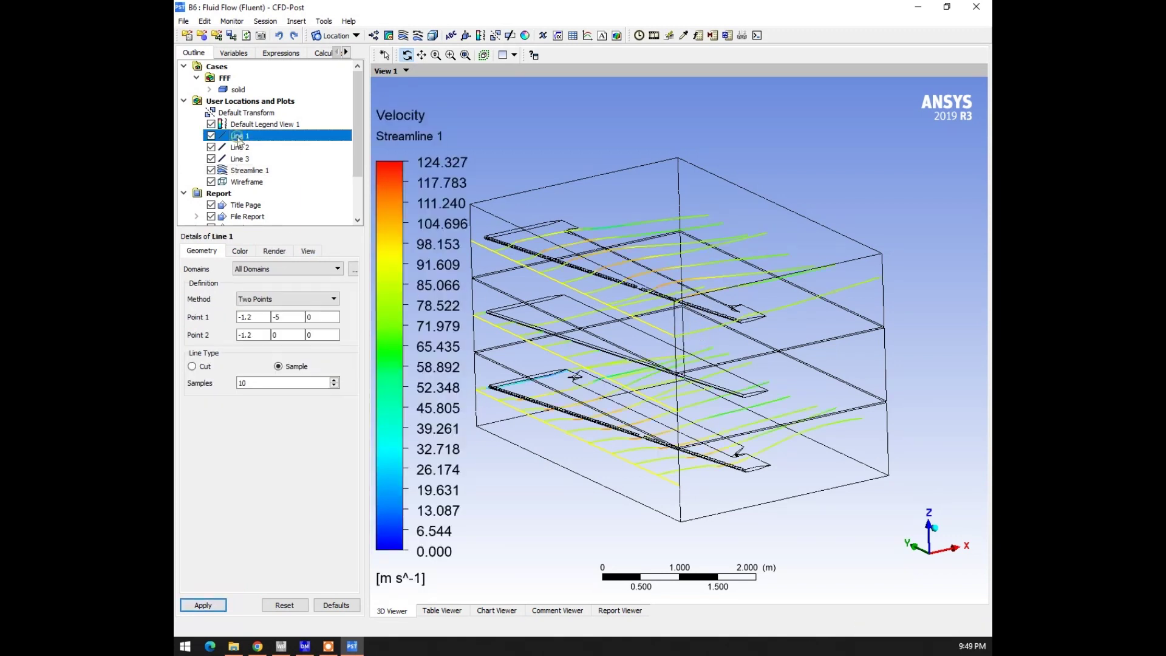
click(279, 385)
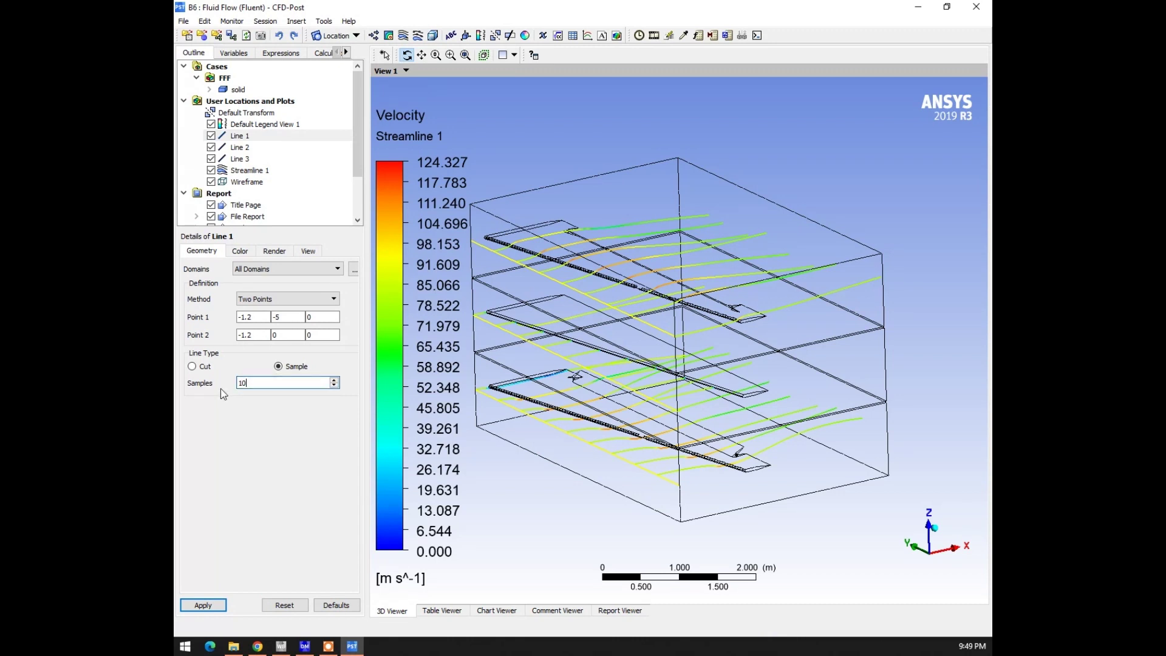
click(203, 606)
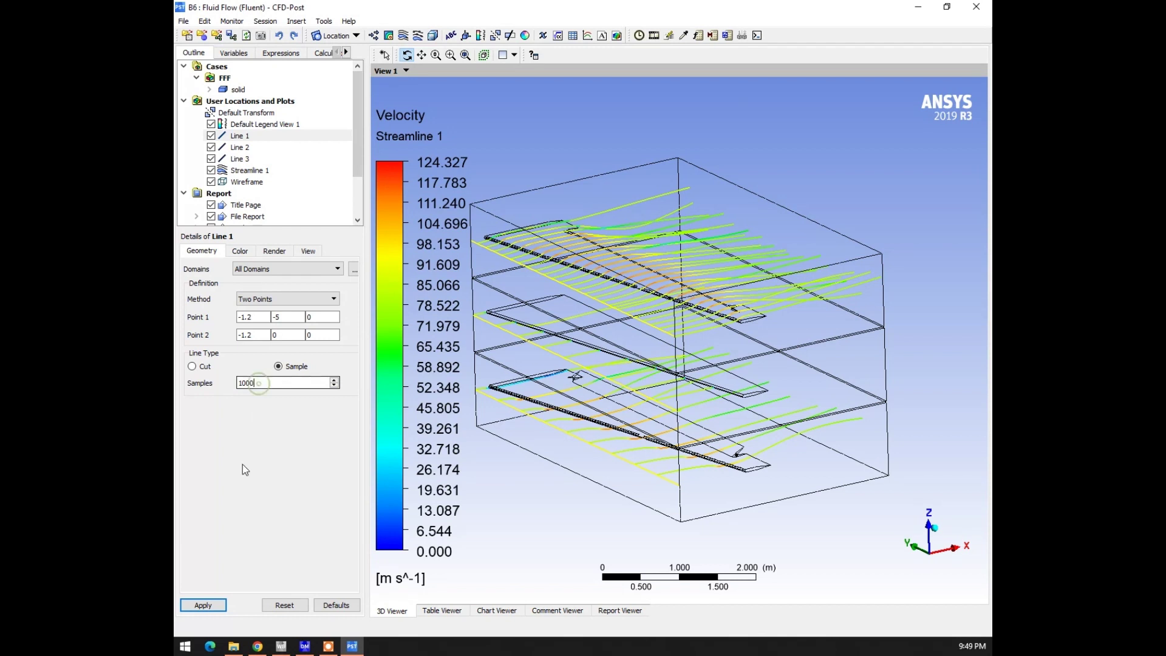
click(203, 605)
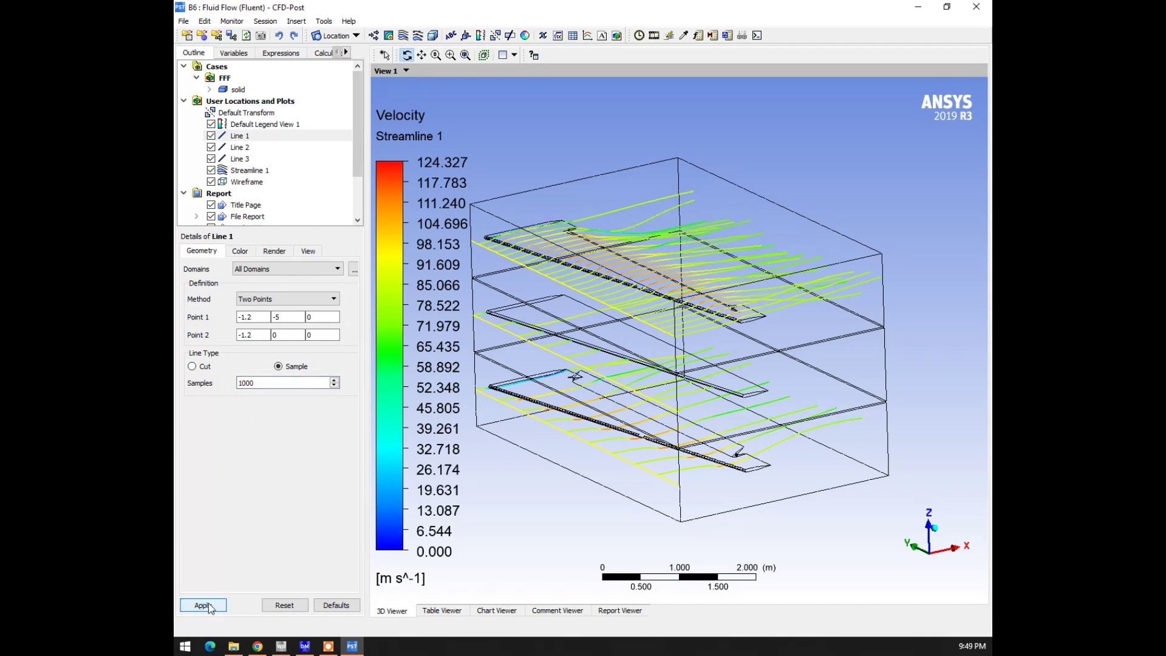
- Set the samples of Line 2 and Line 3 to 1000 each and apply both changes
click(232, 147)
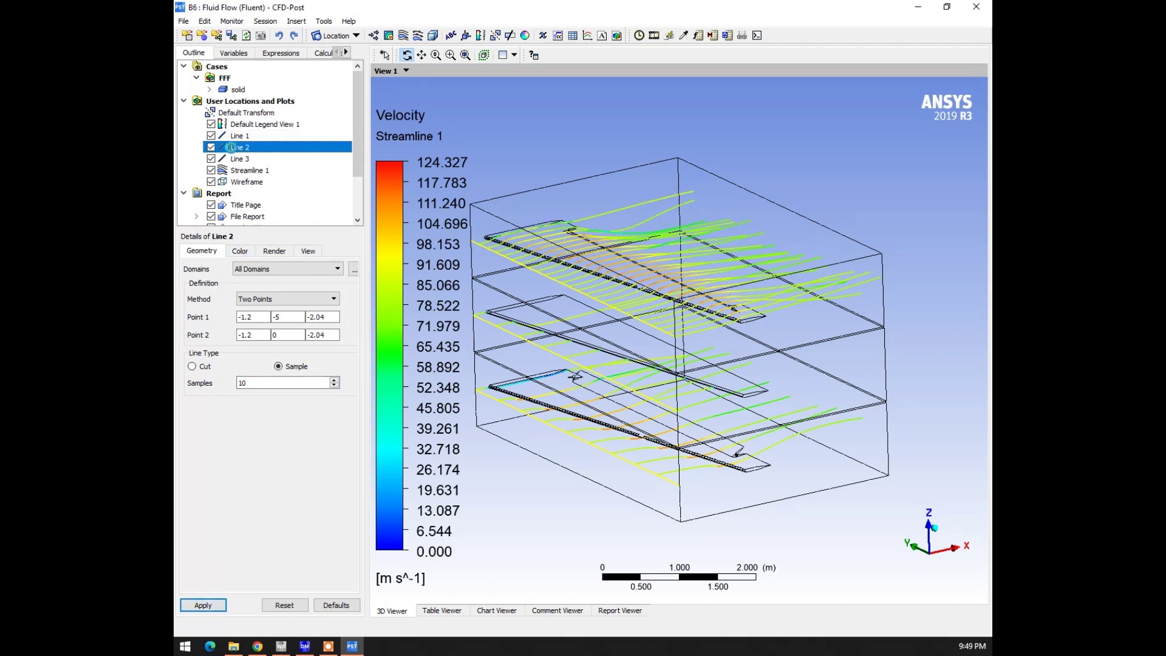
click(267, 382)
text(00)
click(203, 606)
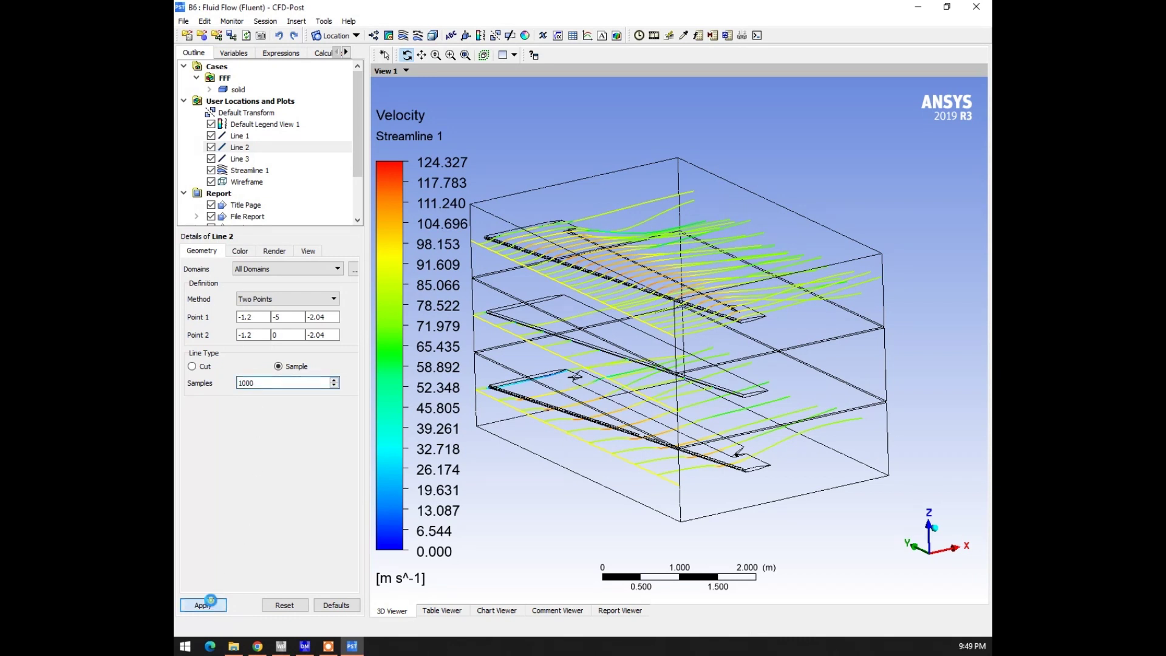
click(242, 160)
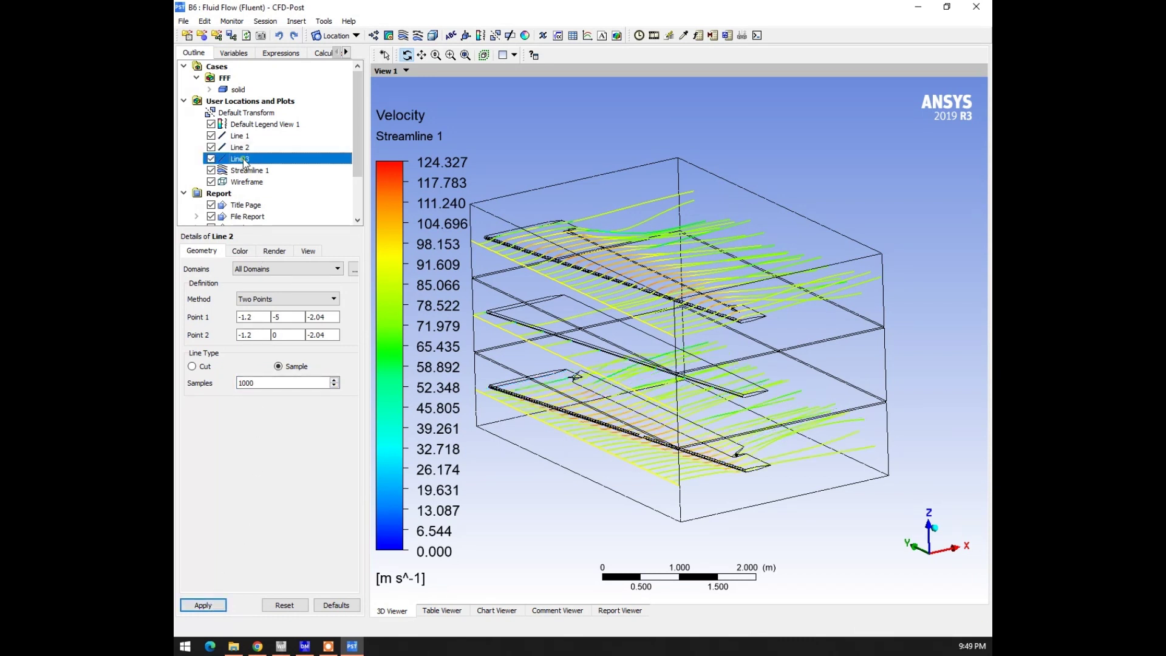
click(269, 383)
text(00)
click(203, 605)
drag(723, 446, 699, 383)
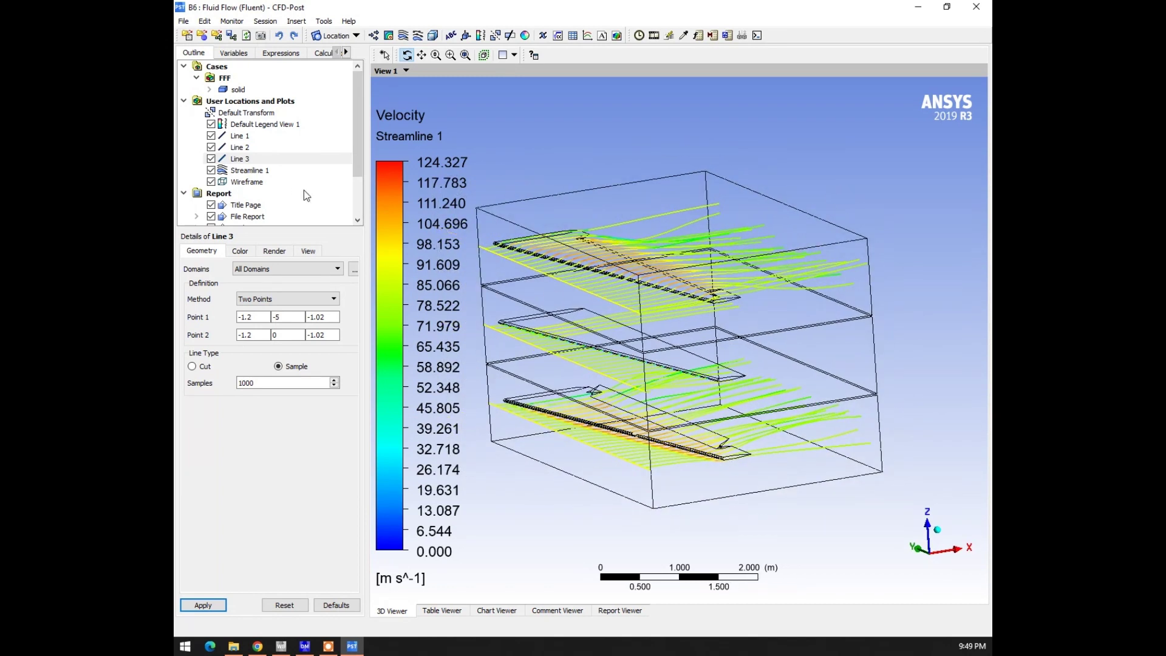
- Hide Streamline 1 and create a second 3D velocity streamline that starts from the inlet boundary
click(211, 170)
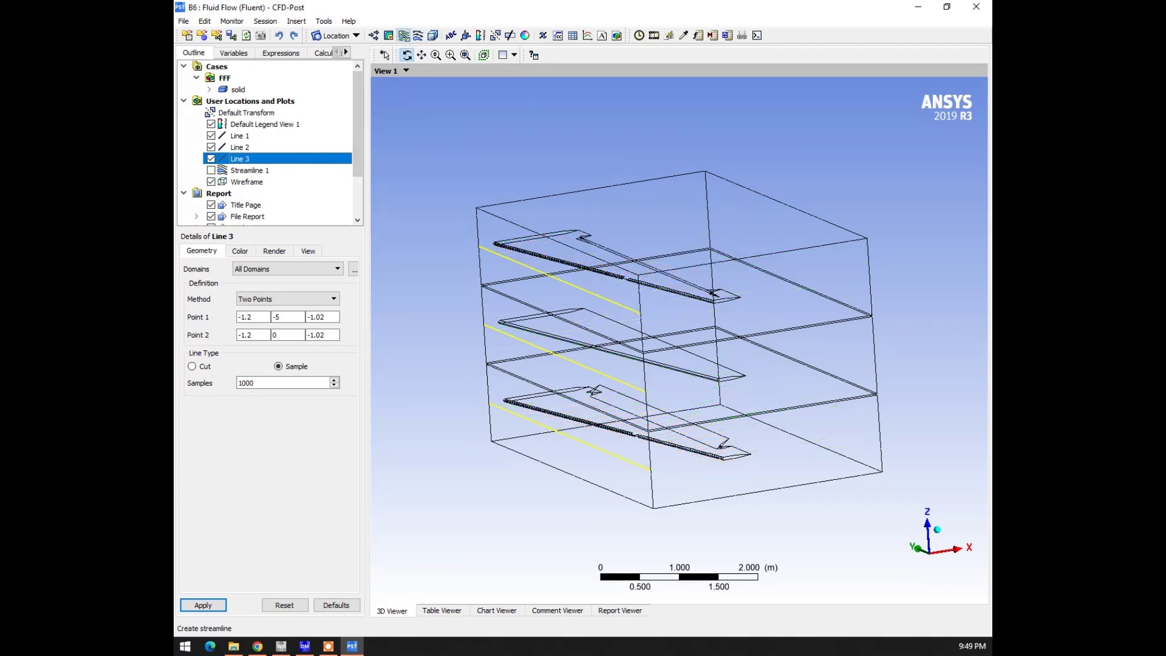
click(403, 36)
click(432, 90)
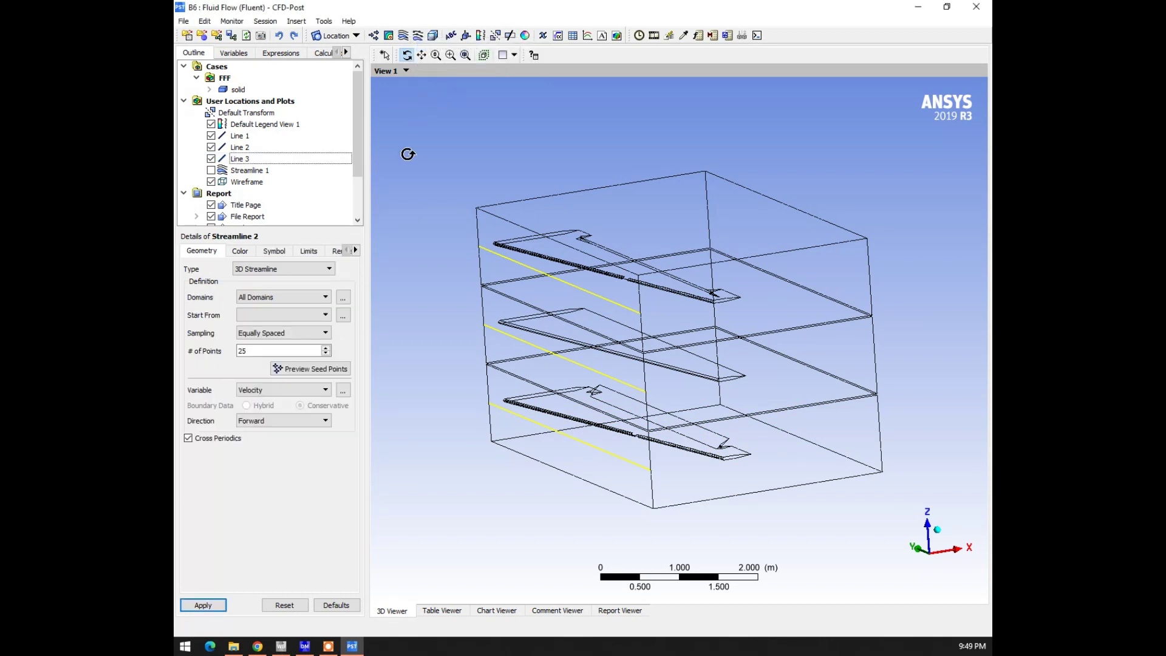
click(343, 315)
click(569, 172)
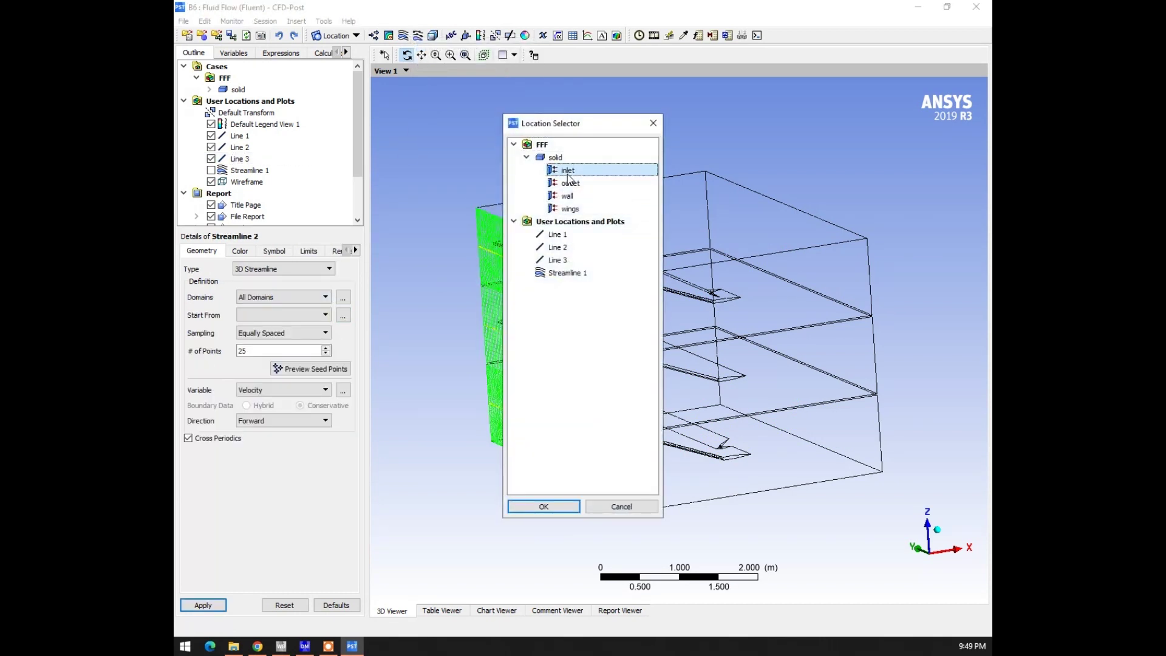
click(544, 507)
click(206, 606)
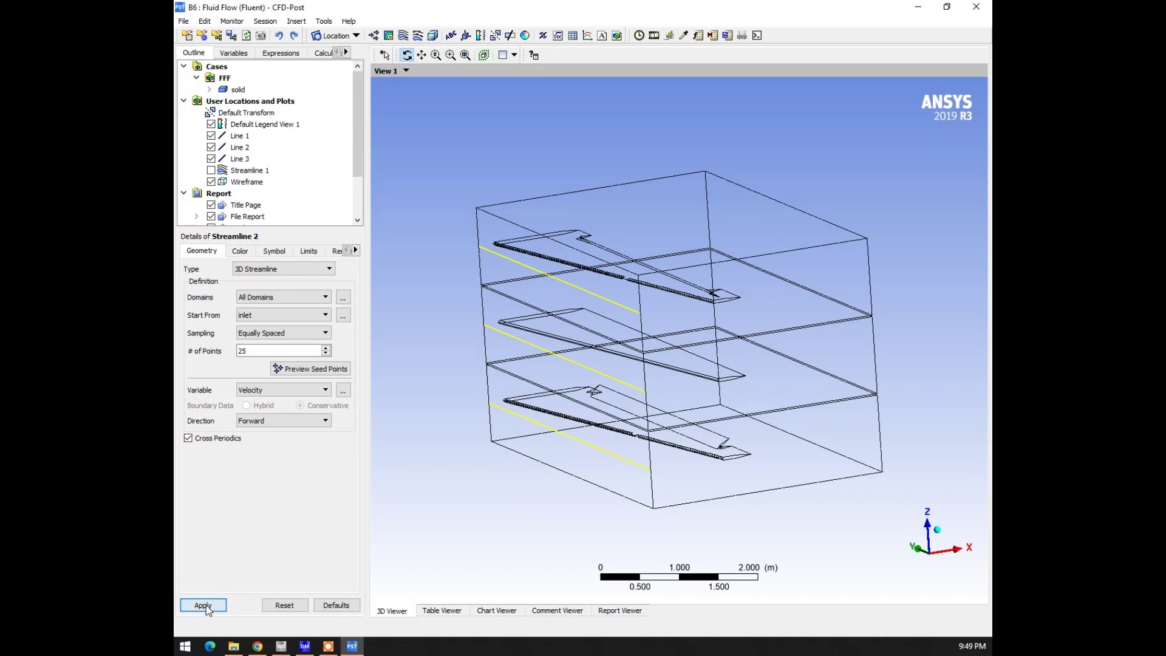
- Hide Line 1, Line 2 and Line 3 in the 3D view
click(211, 136)
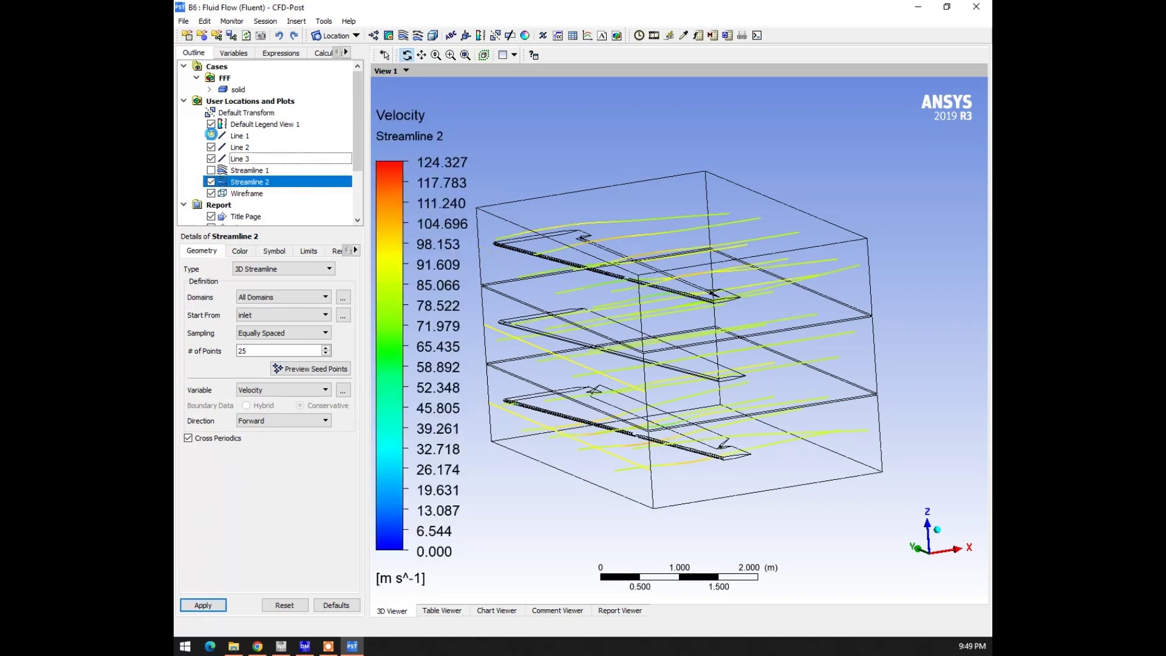
click(212, 147)
click(211, 159)
- Set Streamline 2 to 250 equally spaced points, apply it and inspect the streamlines from the side
click(268, 349)
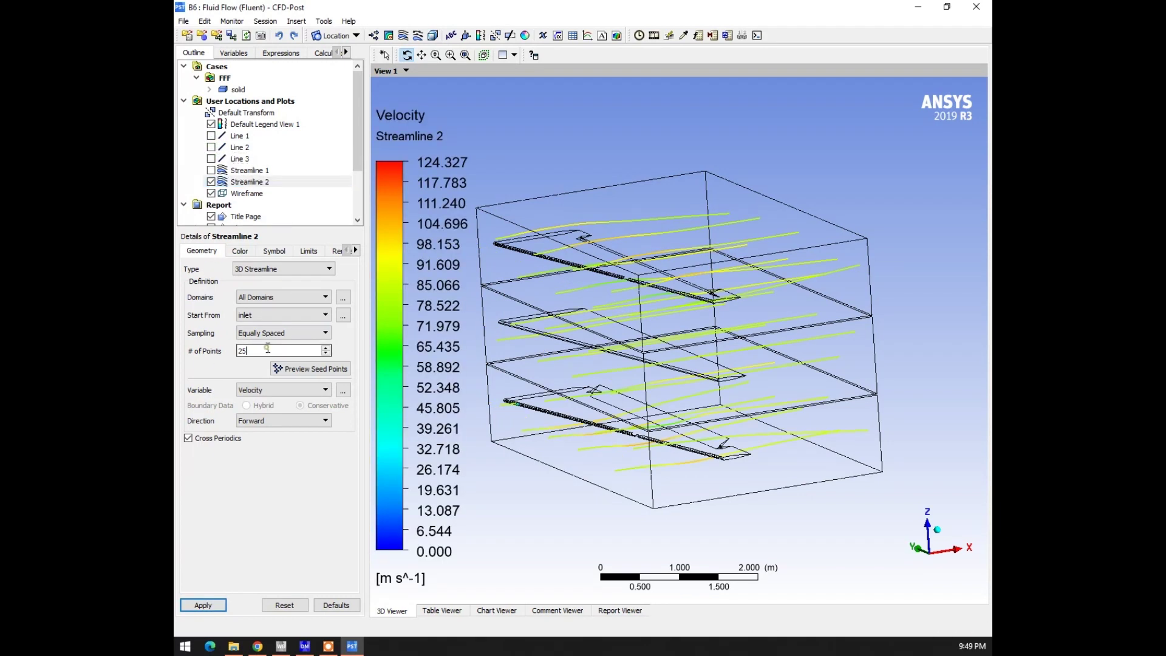
click(202, 605)
drag(659, 458, 881, 537)
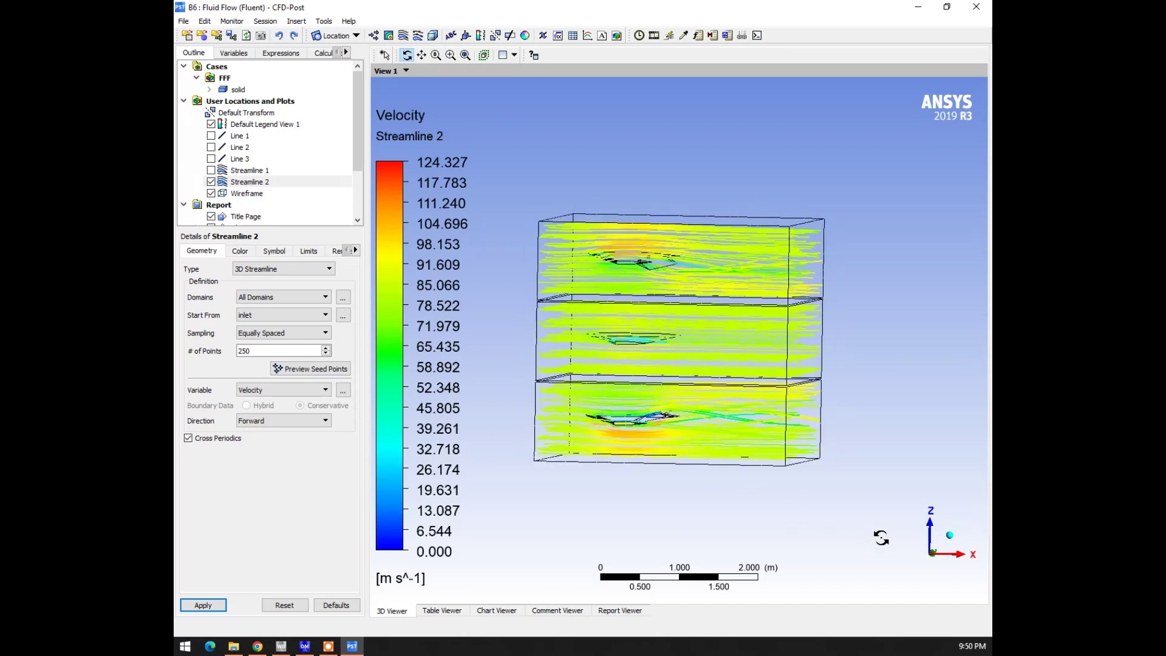
click(934, 562)
drag(735, 385, 750, 446)
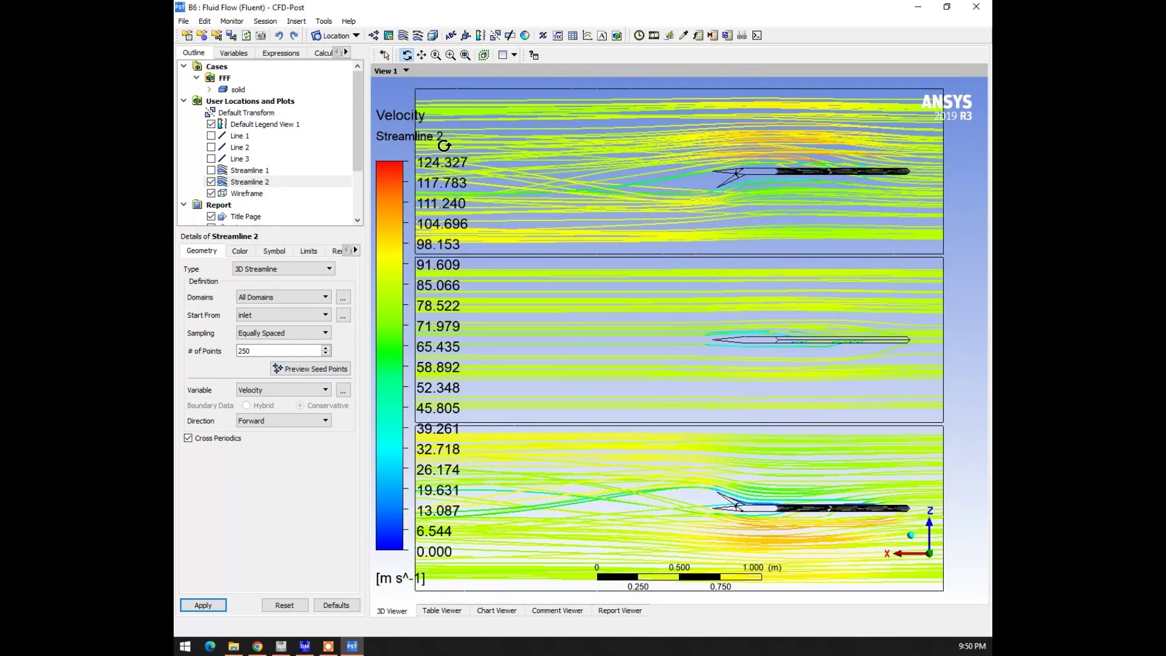
- Hide Streamline 2 and insert a slice plane through all domains using the ZX Plane method
click(211, 182)
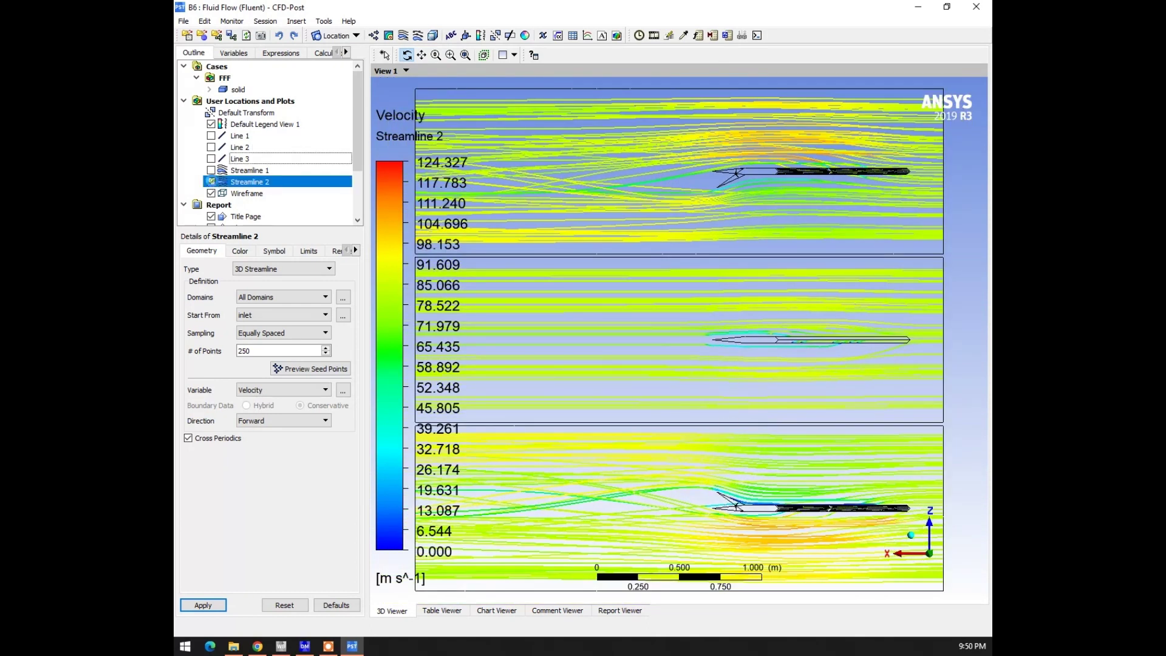
key(i)
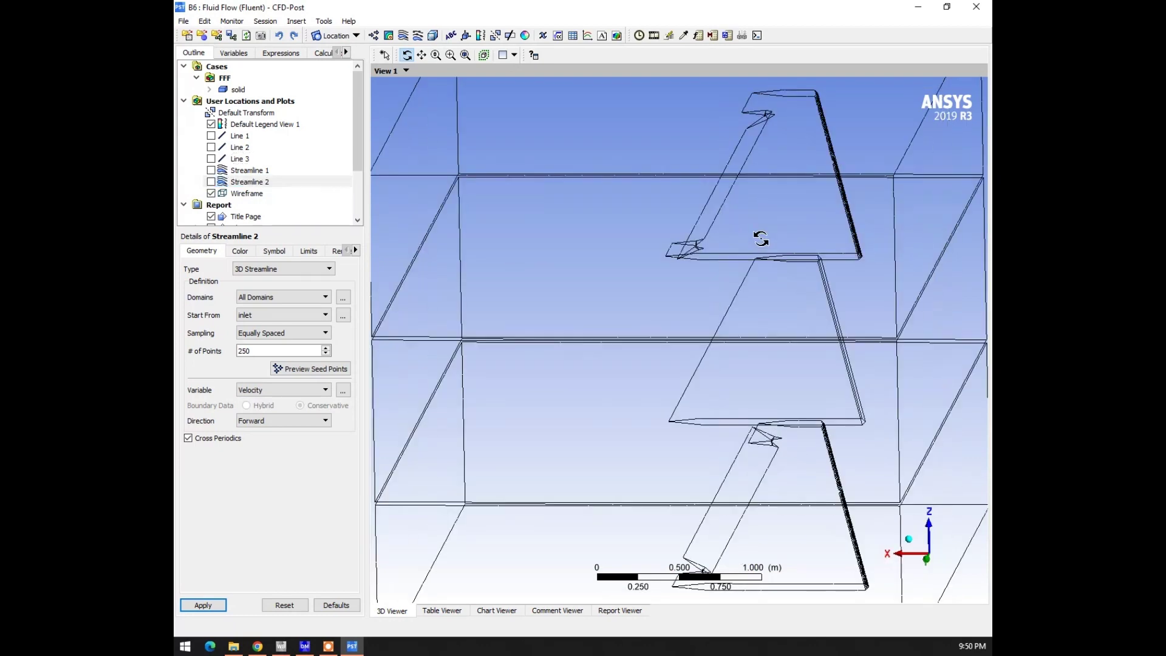
drag(813, 328, 552, 263)
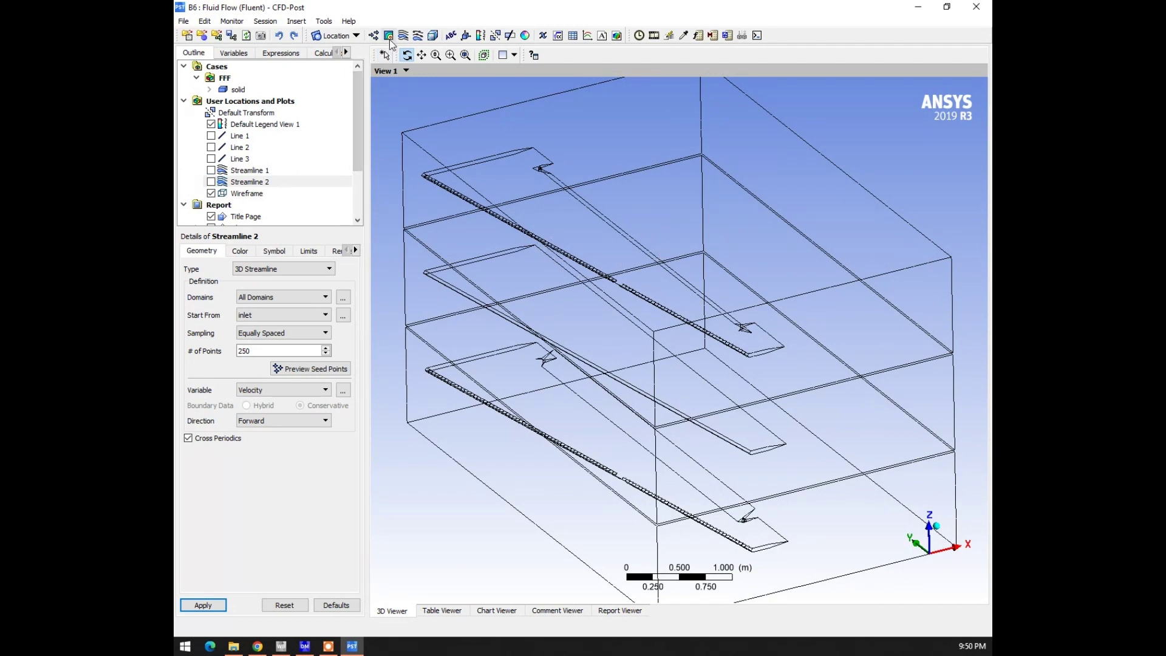
click(347, 37)
click(352, 93)
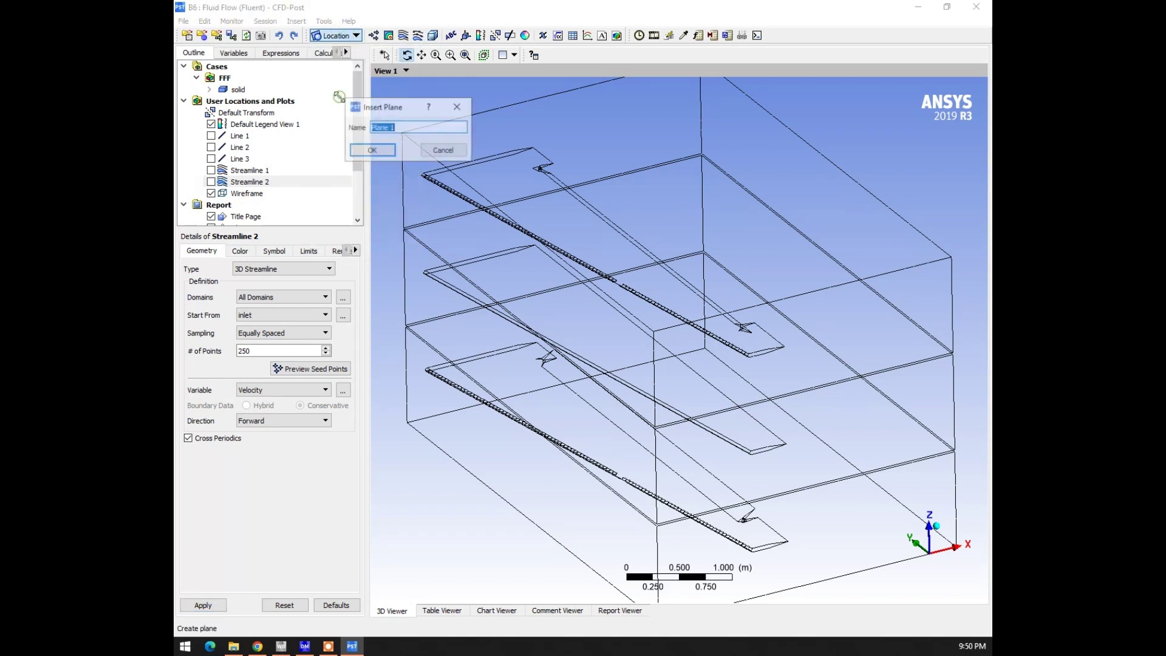
click(372, 151)
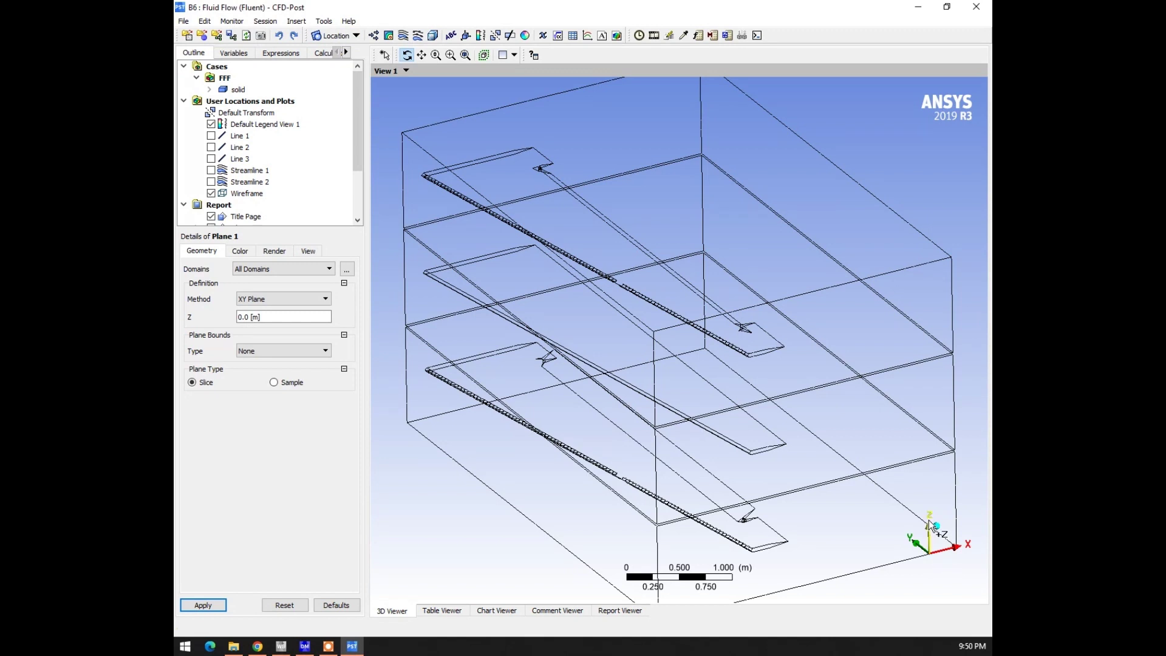
click(269, 300)
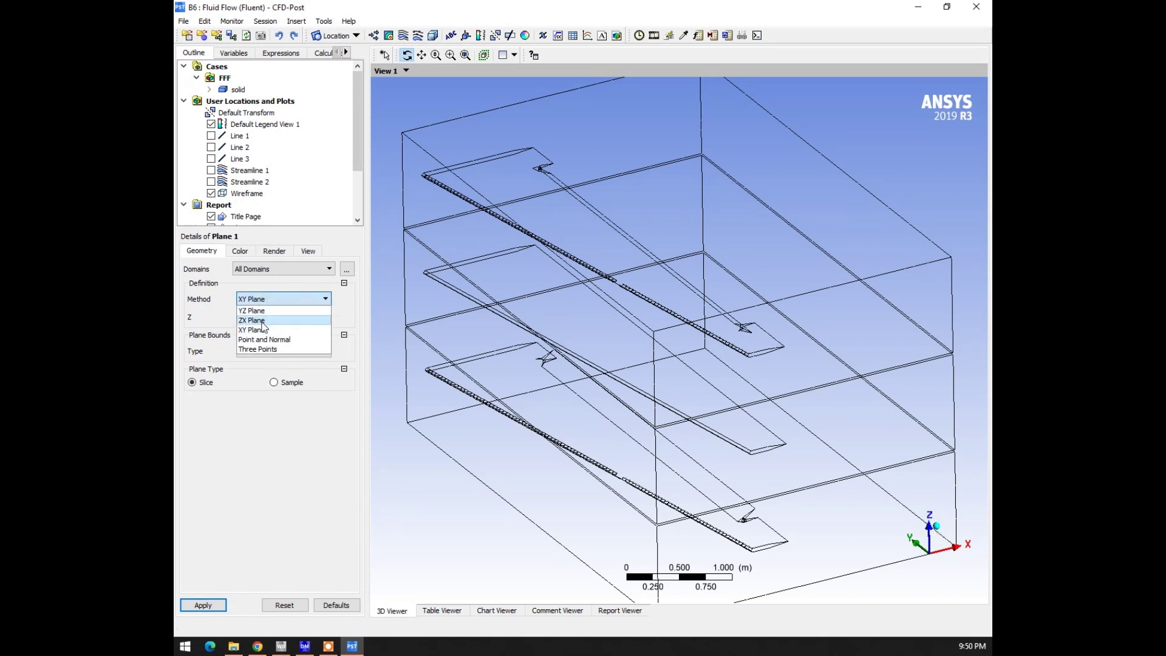
click(261, 328)
click(203, 605)
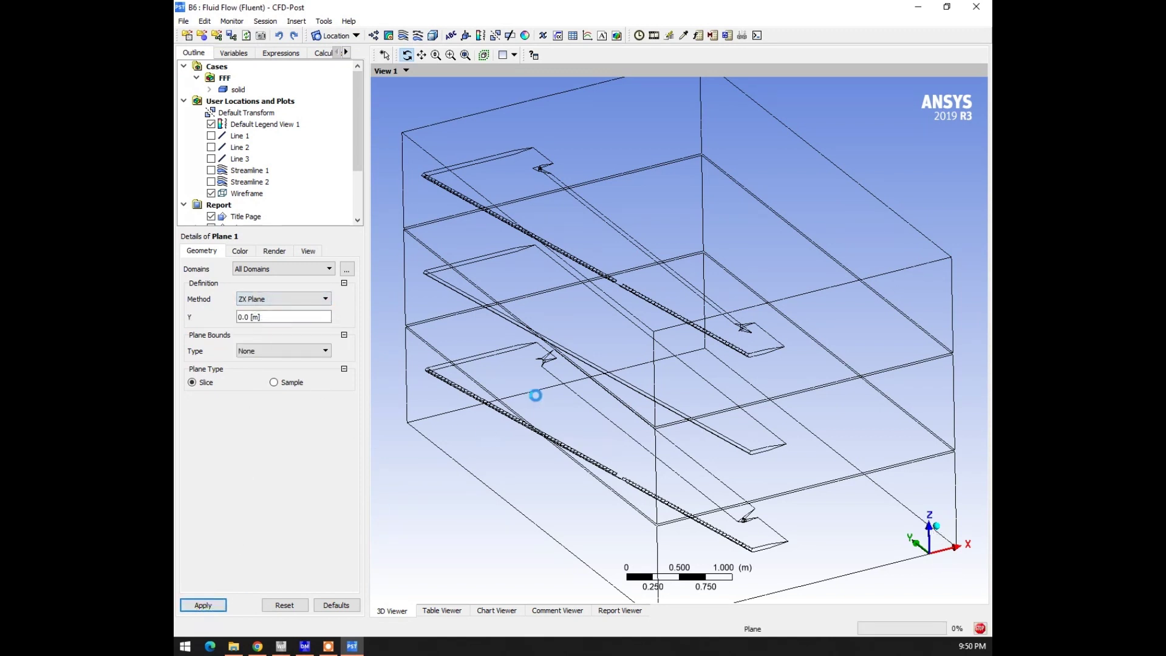
- Set the ZX plane's Y position to -1.9 m, hide the wireframe and view the plane face-on
click(274, 318)
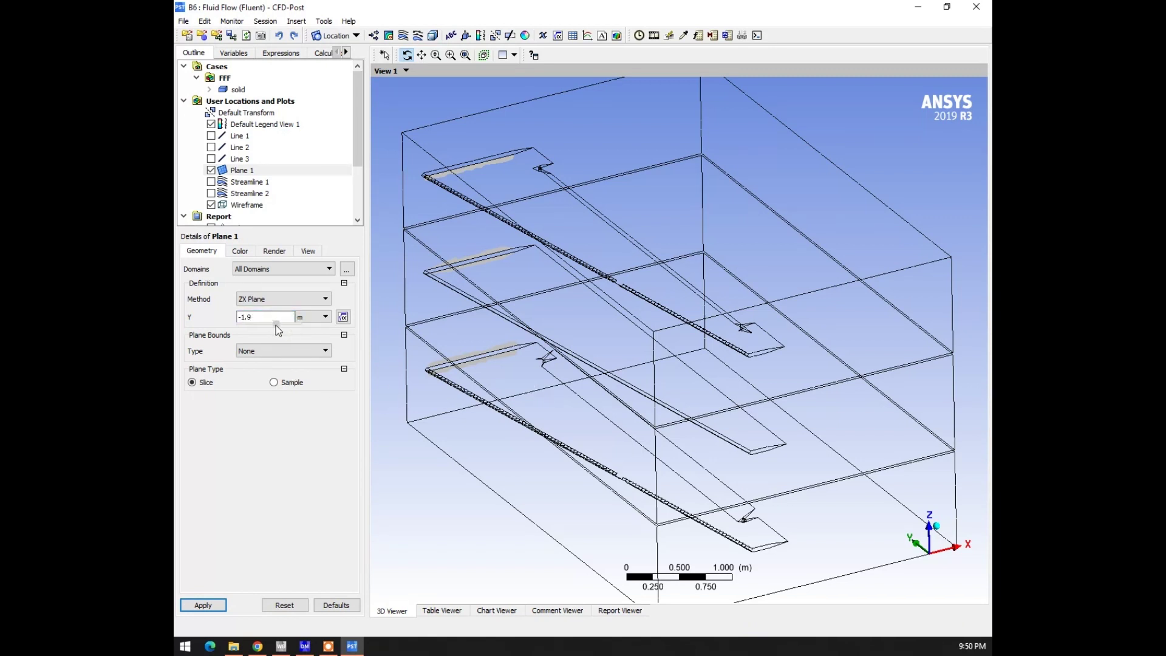
text(-1.9)
click(203, 605)
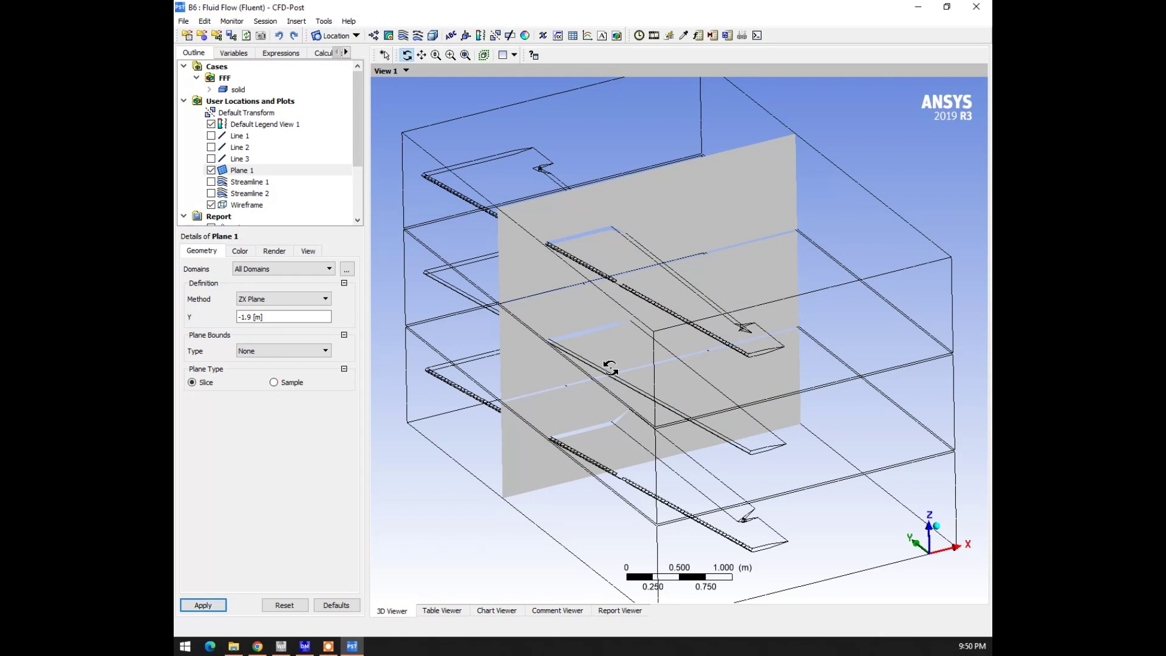
drag(624, 352, 633, 320)
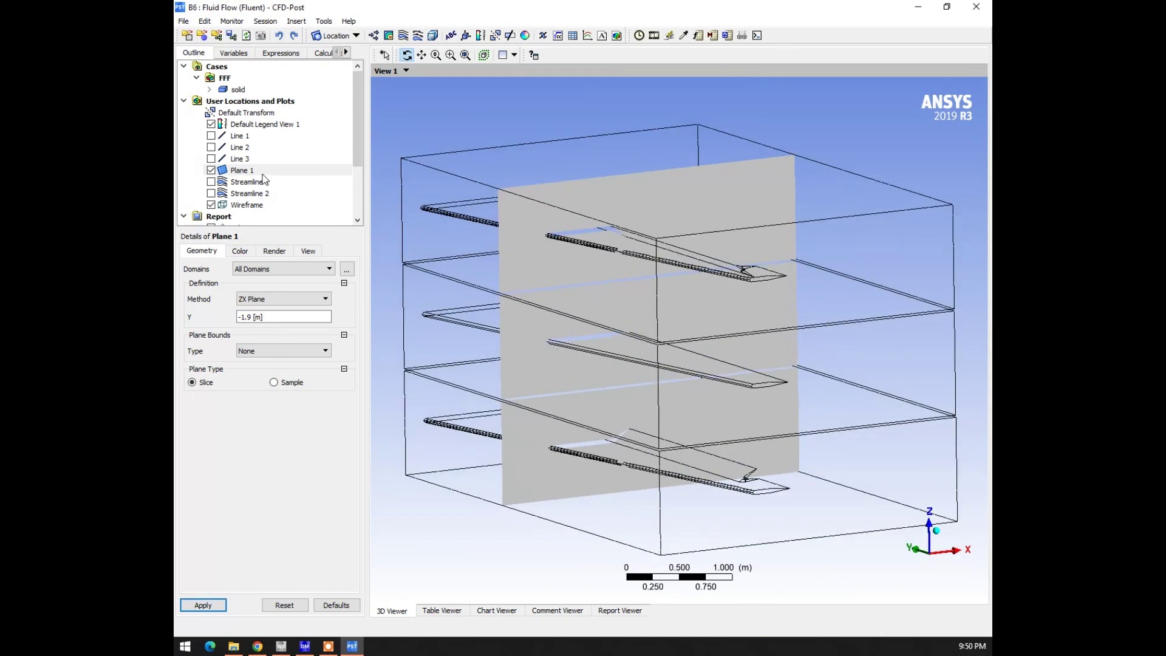
click(211, 205)
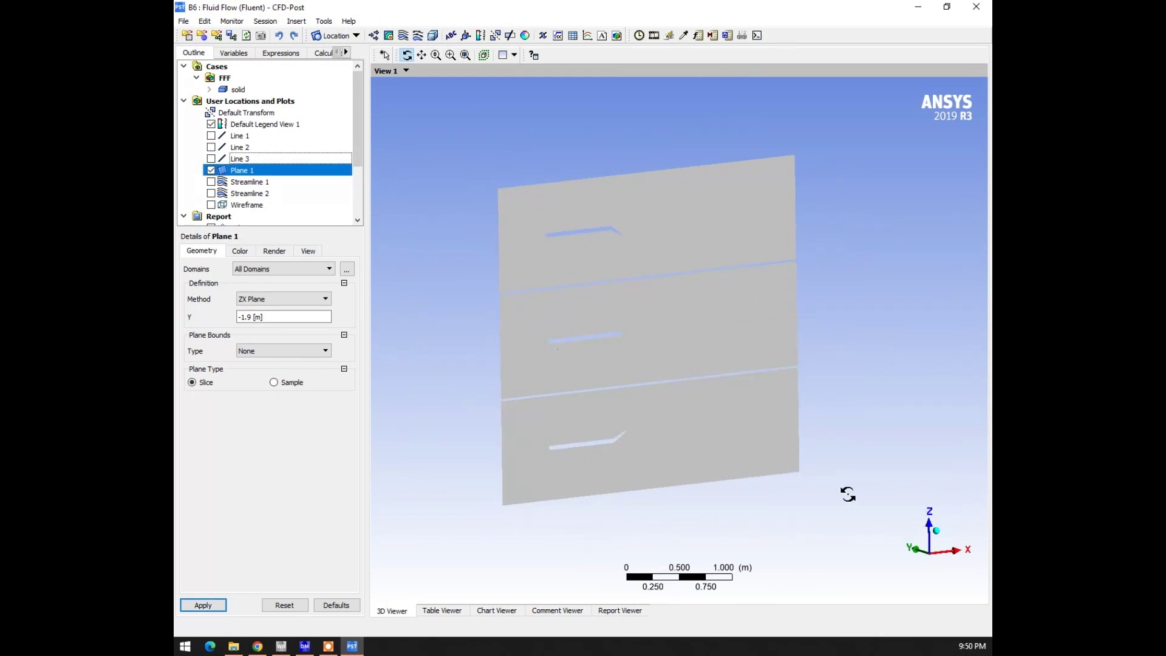
click(930, 554)
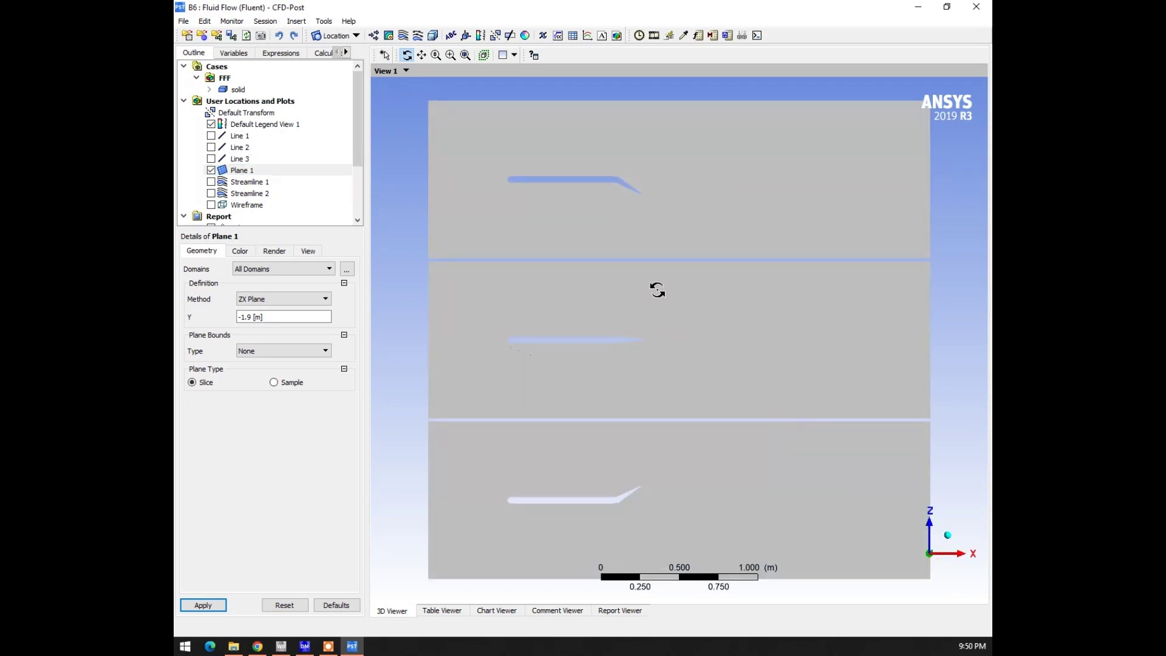
- Colour Plane 1 by the Pressure variable with a local range
click(245, 171)
click(241, 251)
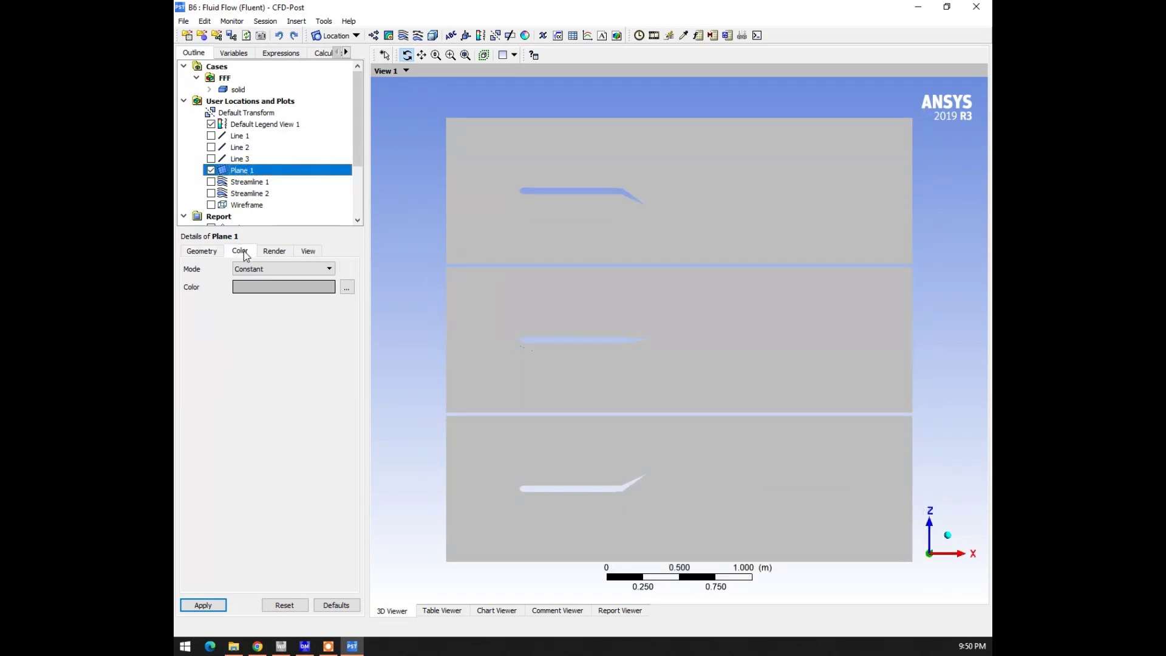
click(250, 269)
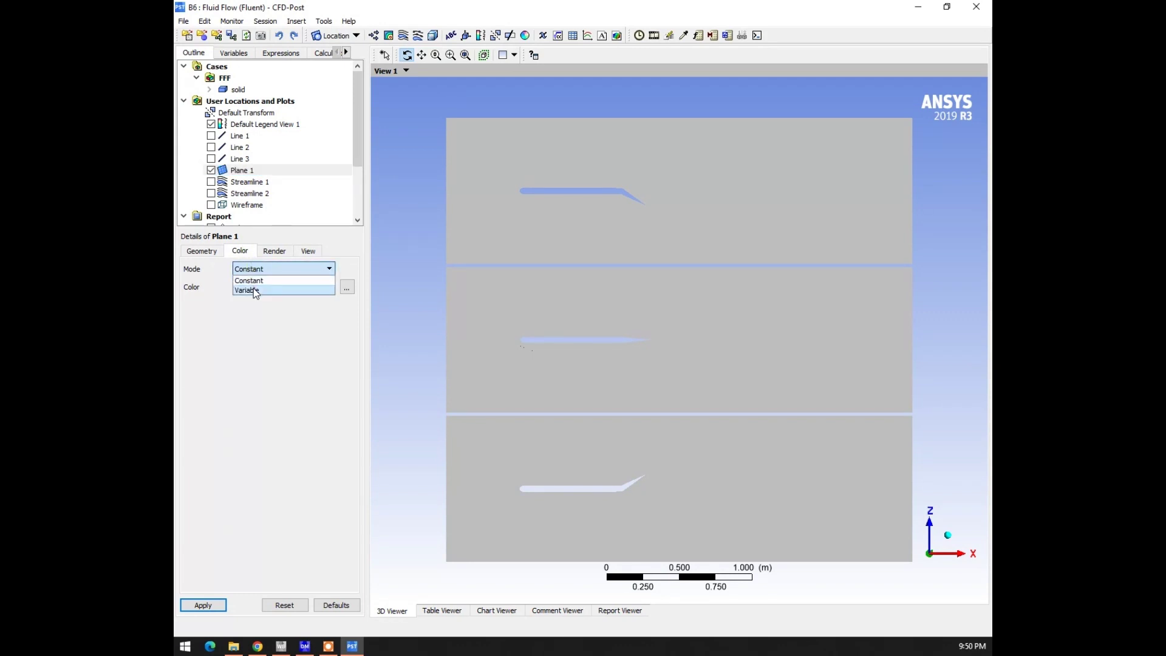
click(255, 291)
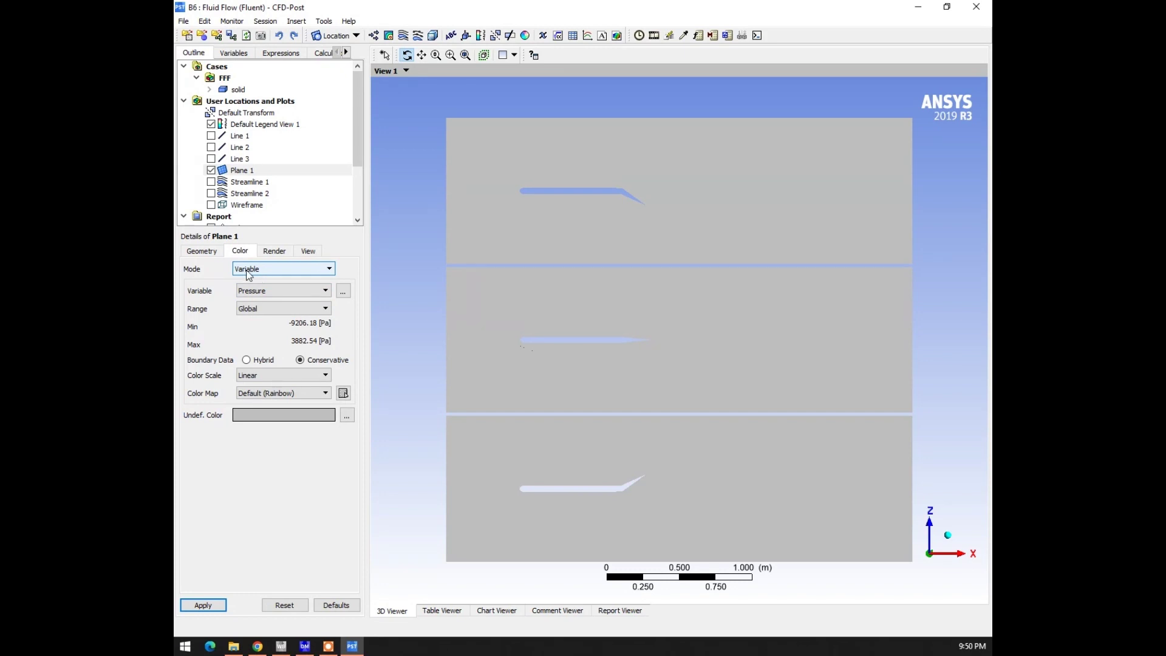
click(283, 309)
click(273, 328)
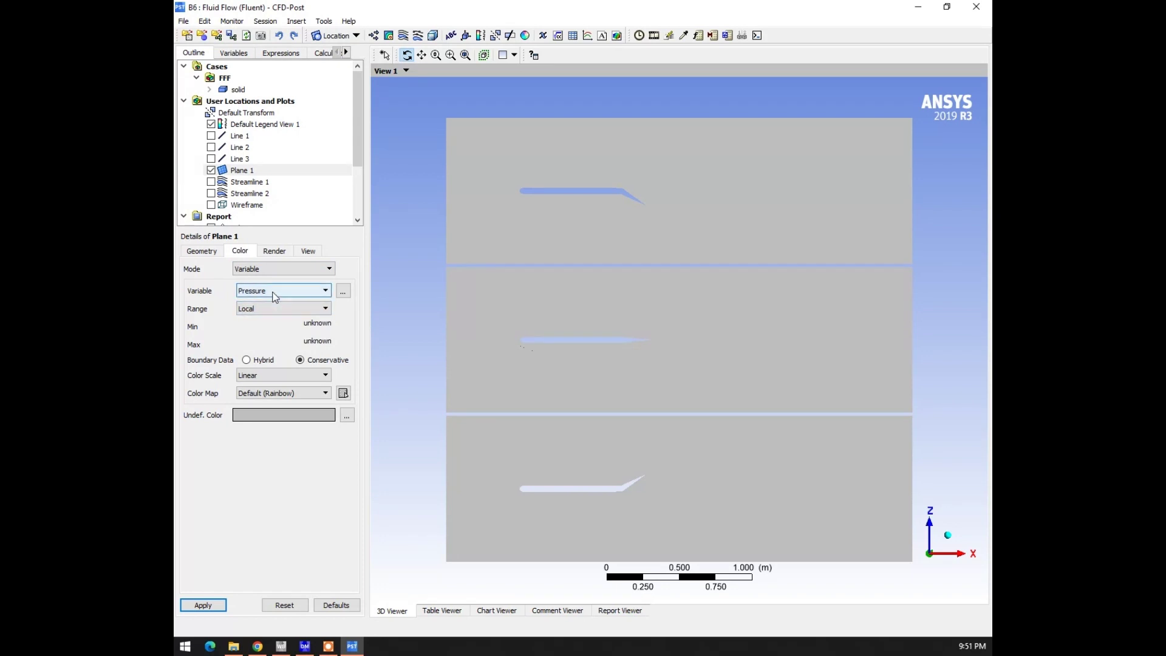
click(203, 605)
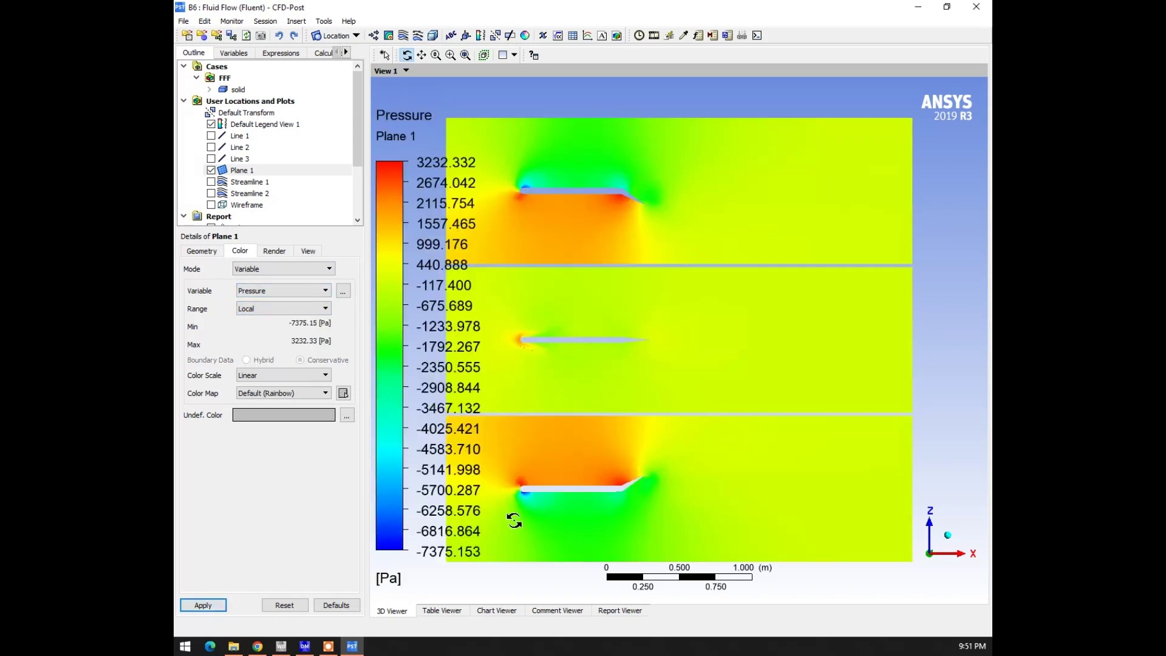
scroll(633, 292, down, 2)
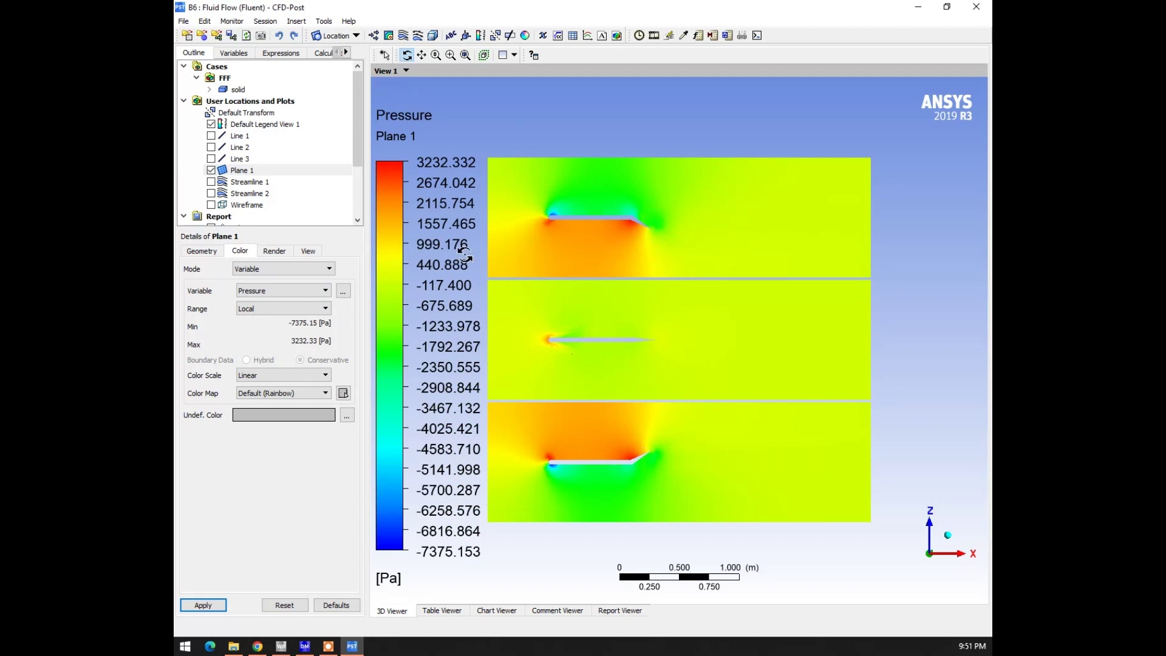
- Give the pressure colouring of Plane 1 a user-specified range from 0 to 3882.54 Pa and inspect the plot
click(275, 308)
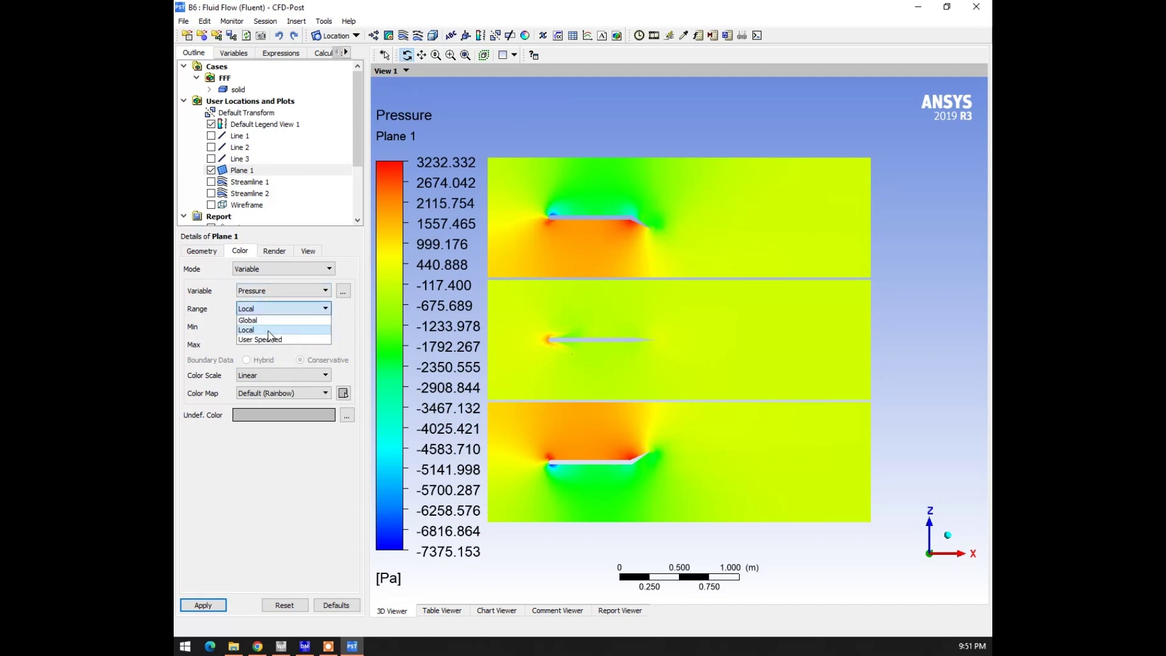
click(267, 339)
click(265, 327)
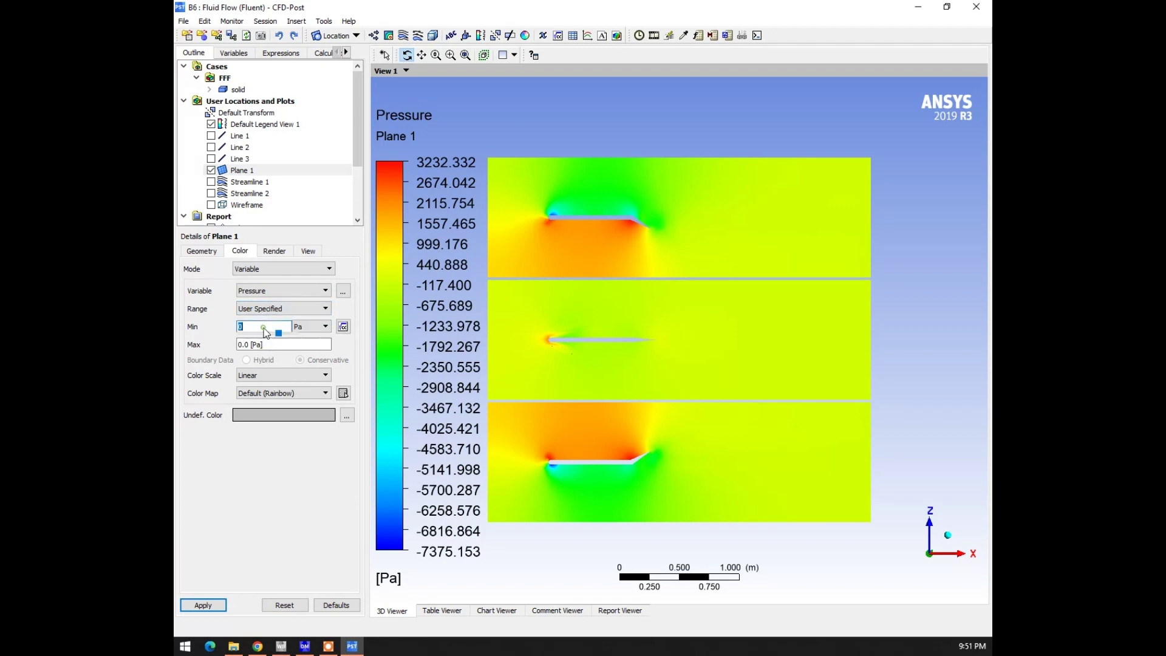
click(262, 345)
text(3882.54)
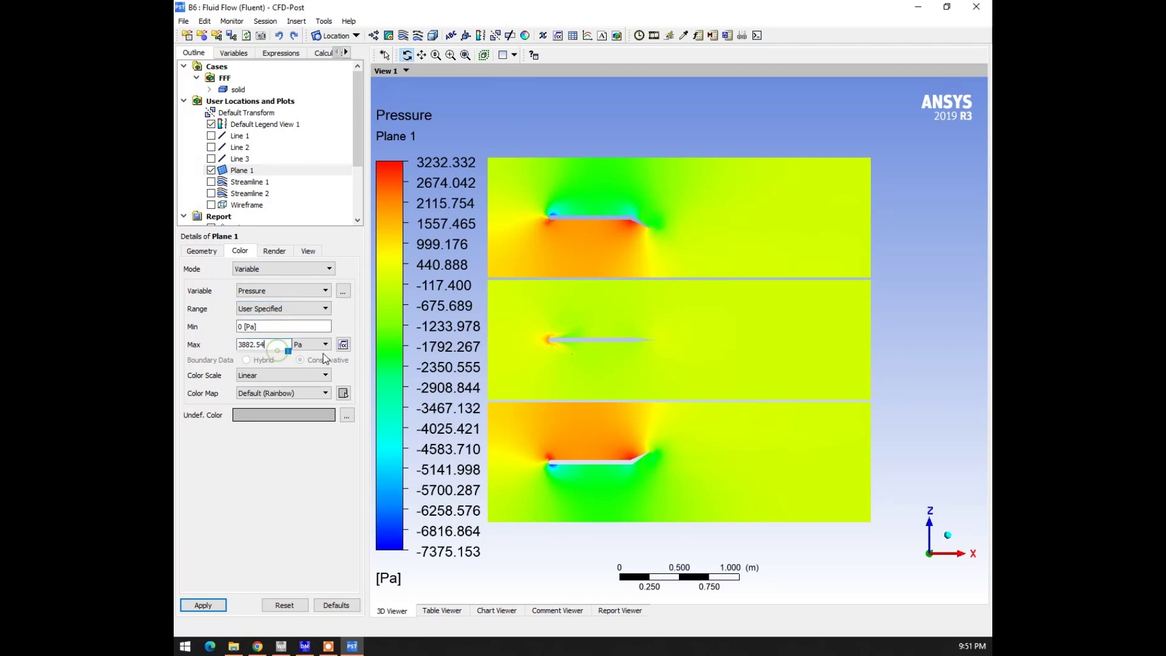
click(205, 606)
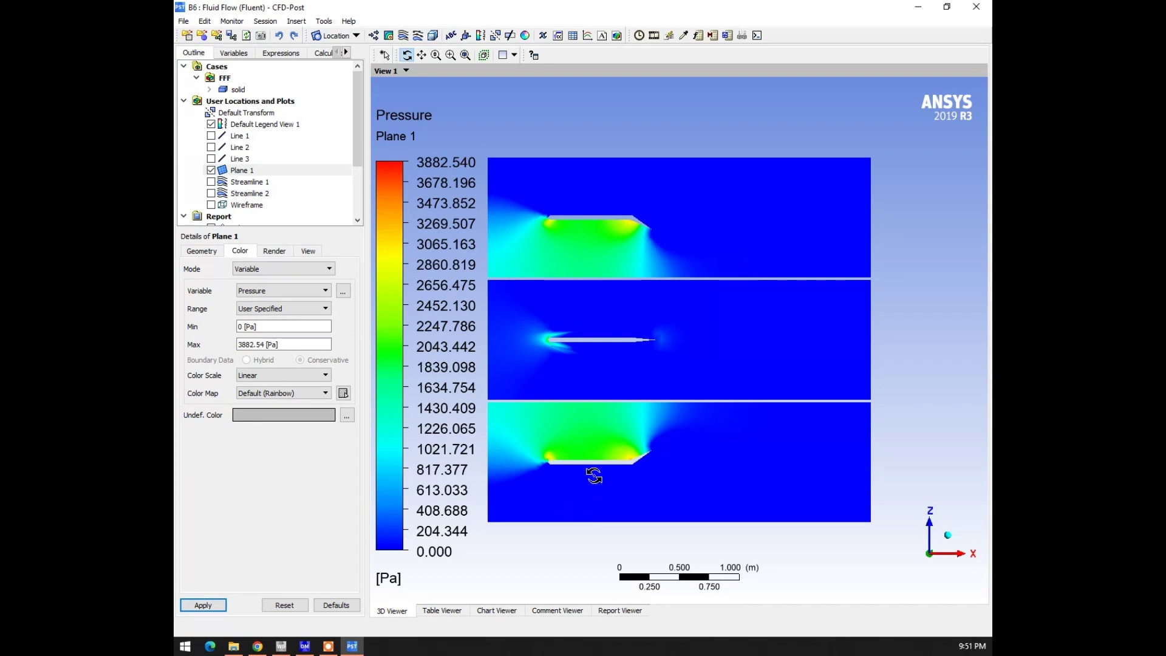
scroll(594, 477, up, 1)
scroll(588, 399, up, 2)
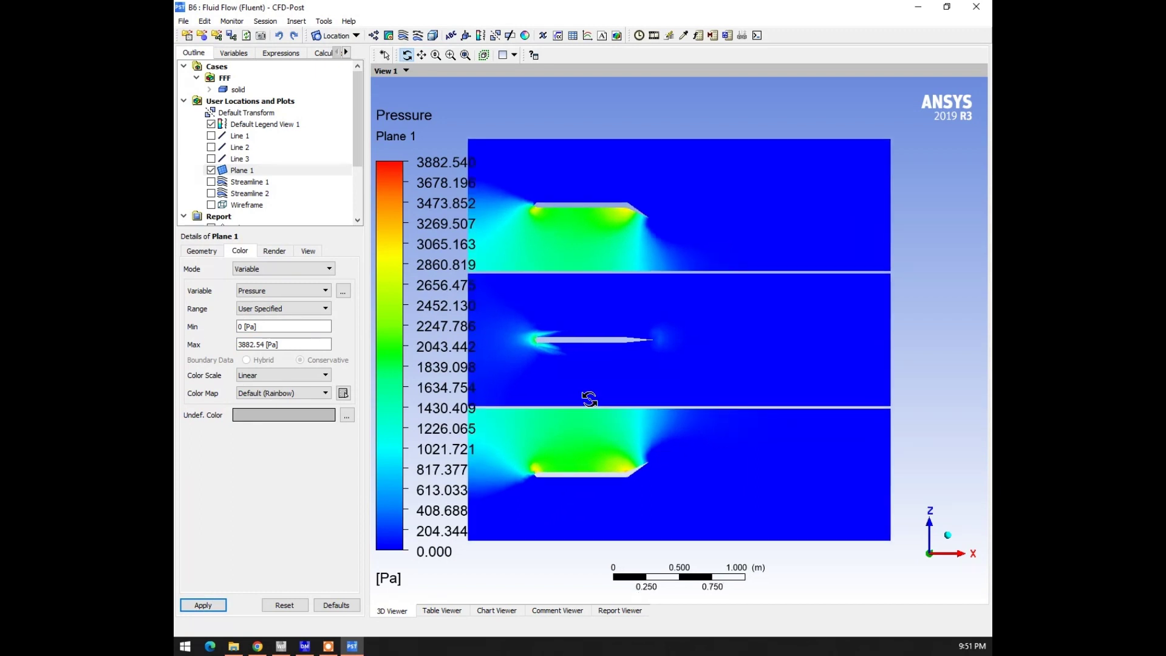
scroll(590, 399, down, 3)
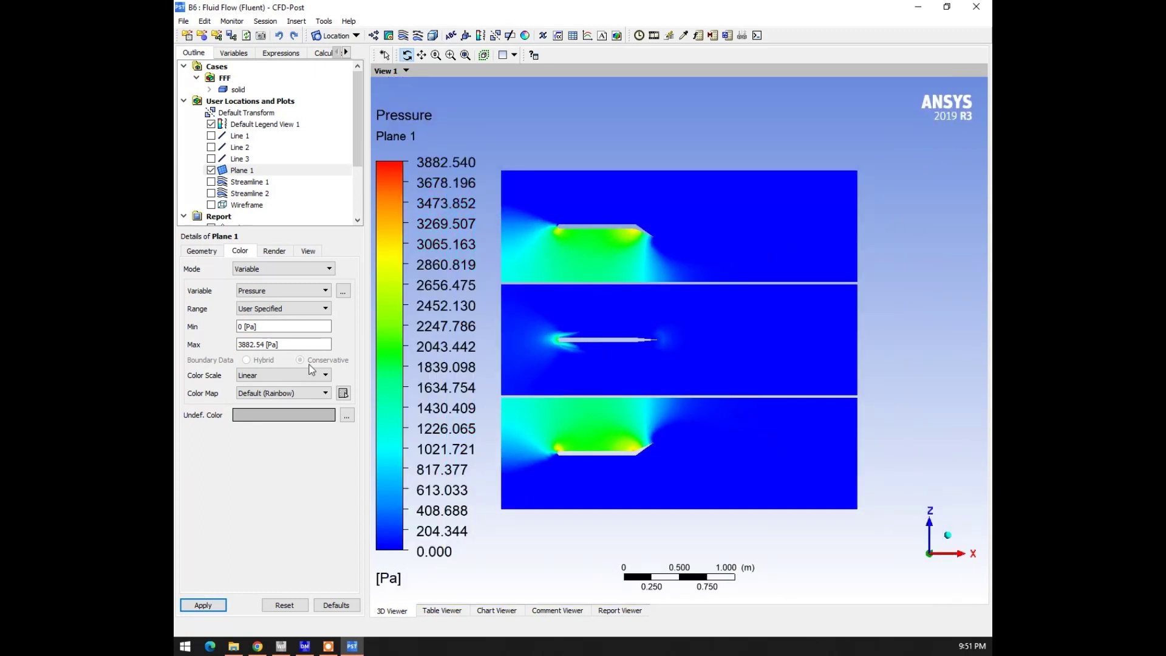
- Change the colouring variable of Plane 1 to Velocity and apply it
click(239, 171)
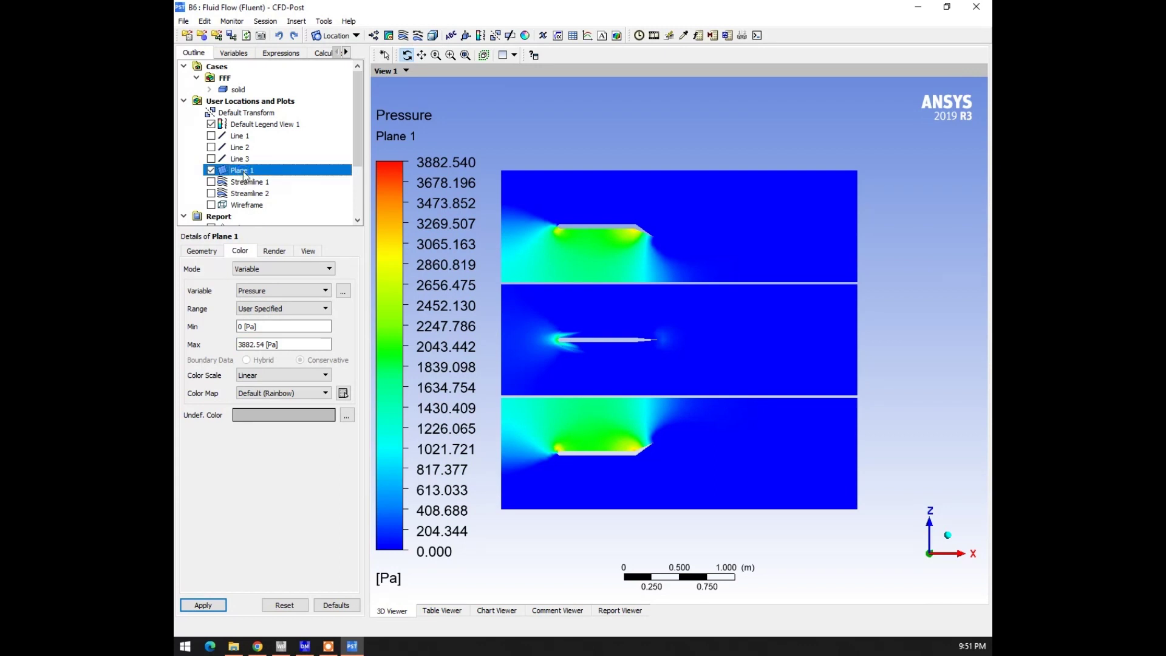
click(252, 288)
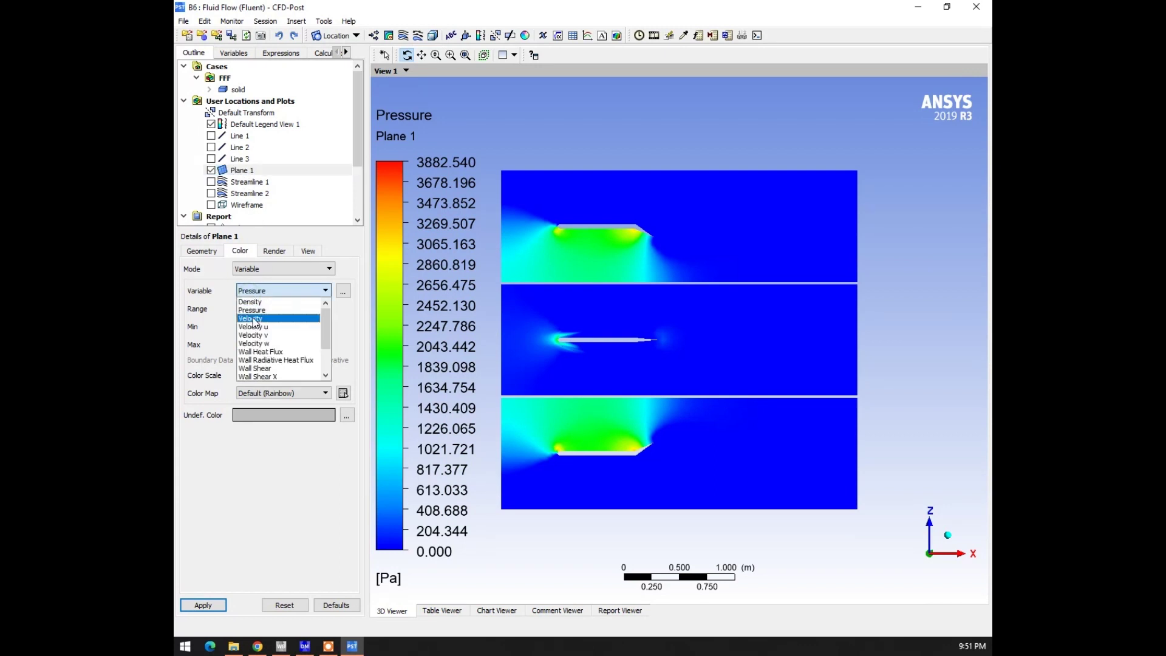
click(254, 311)
click(194, 605)
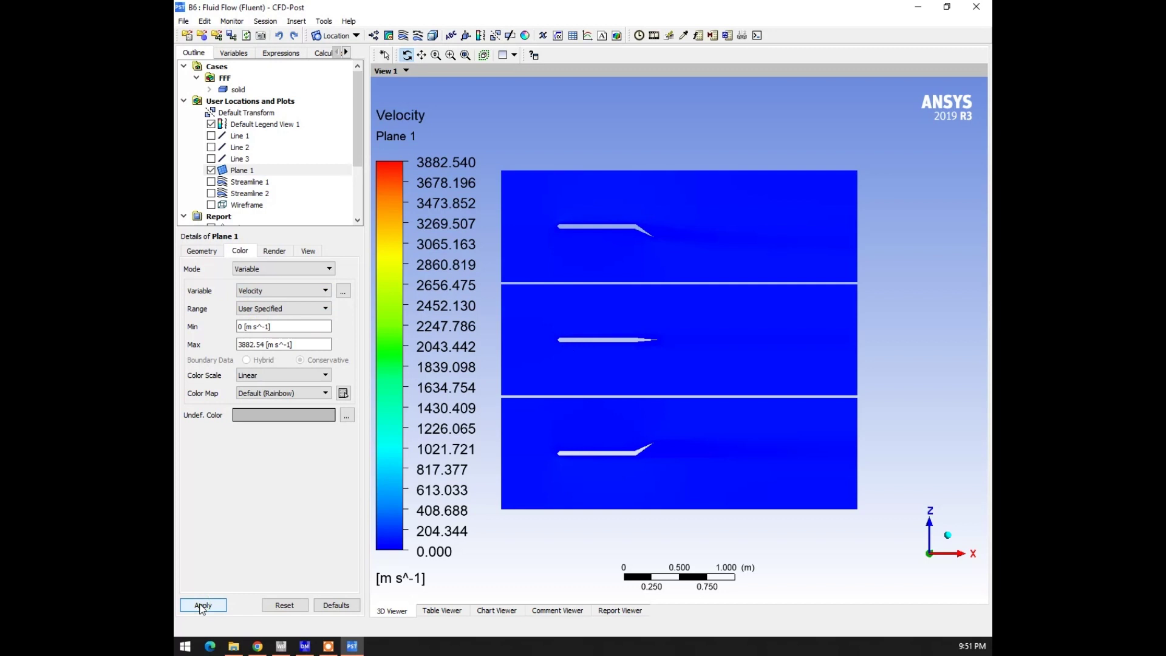
- Set the velocity colour range of Plane 1 to 83 to 124.327 m/s, apply it and hide the plane
click(260, 327)
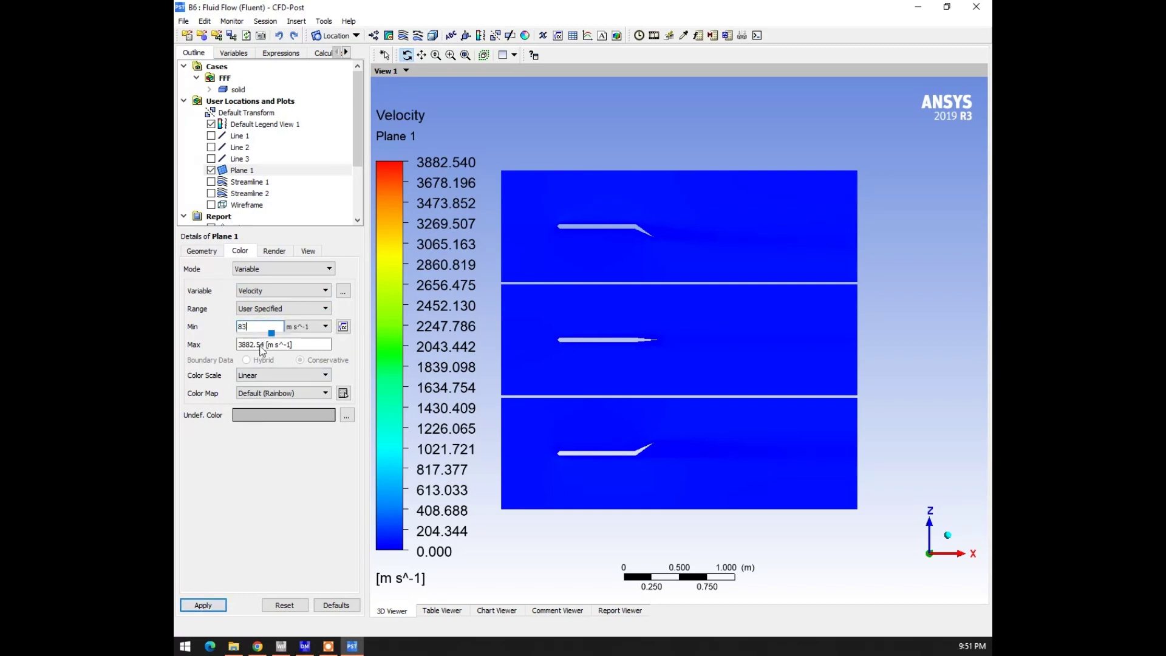
click(261, 345)
text(124.327)
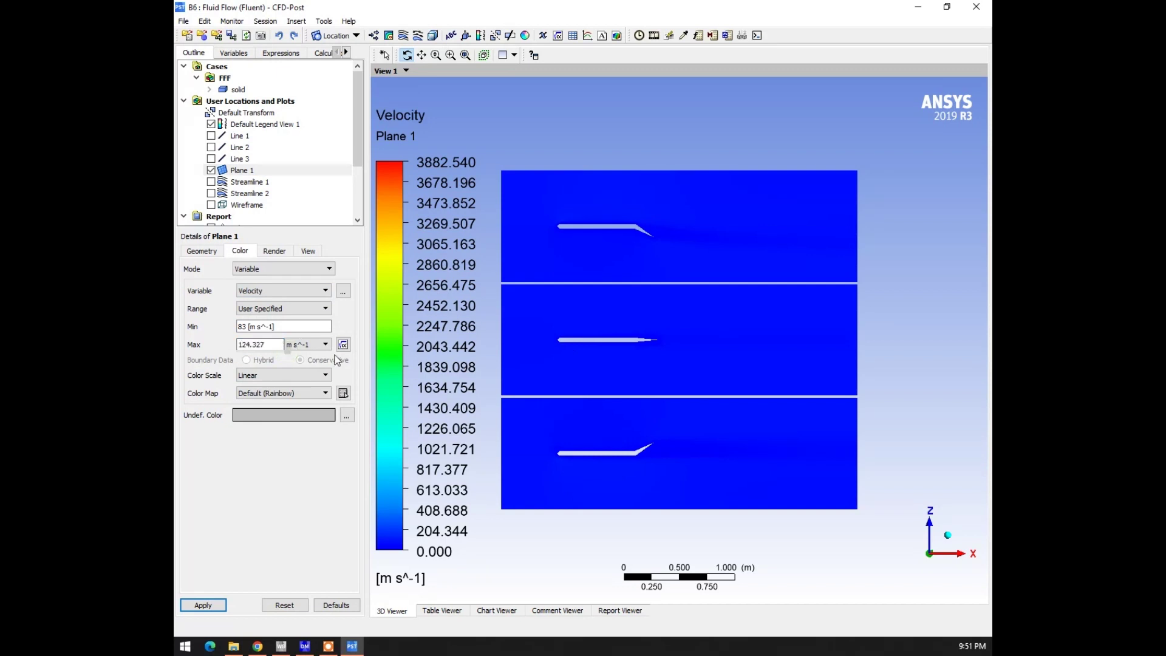
click(209, 605)
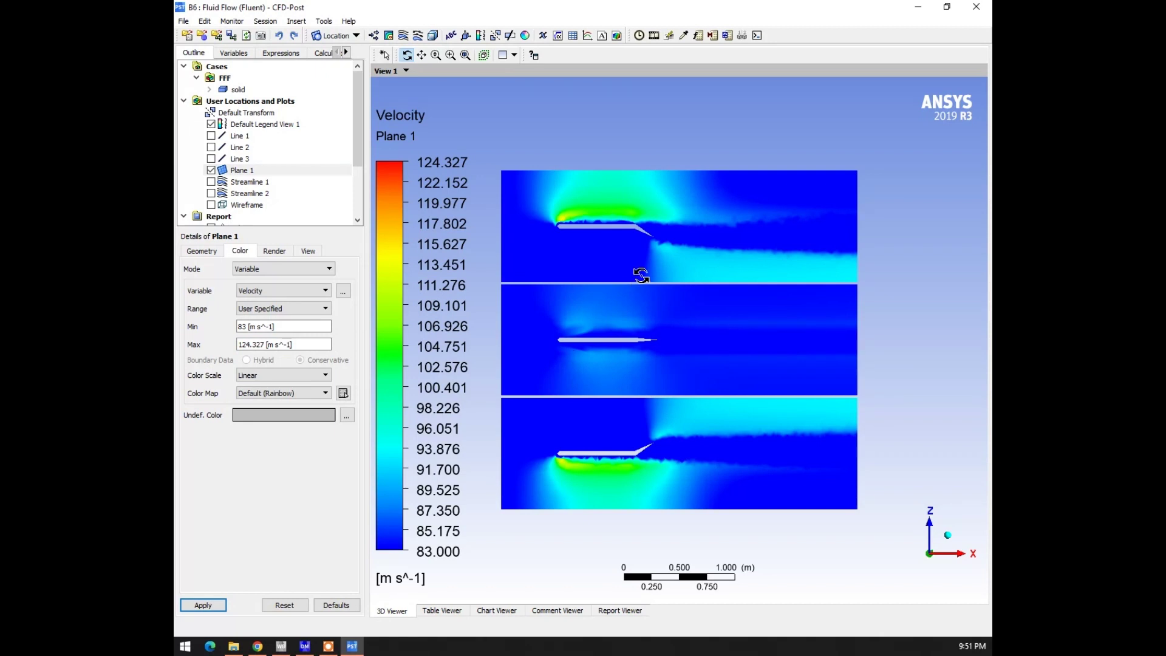
click(211, 170)
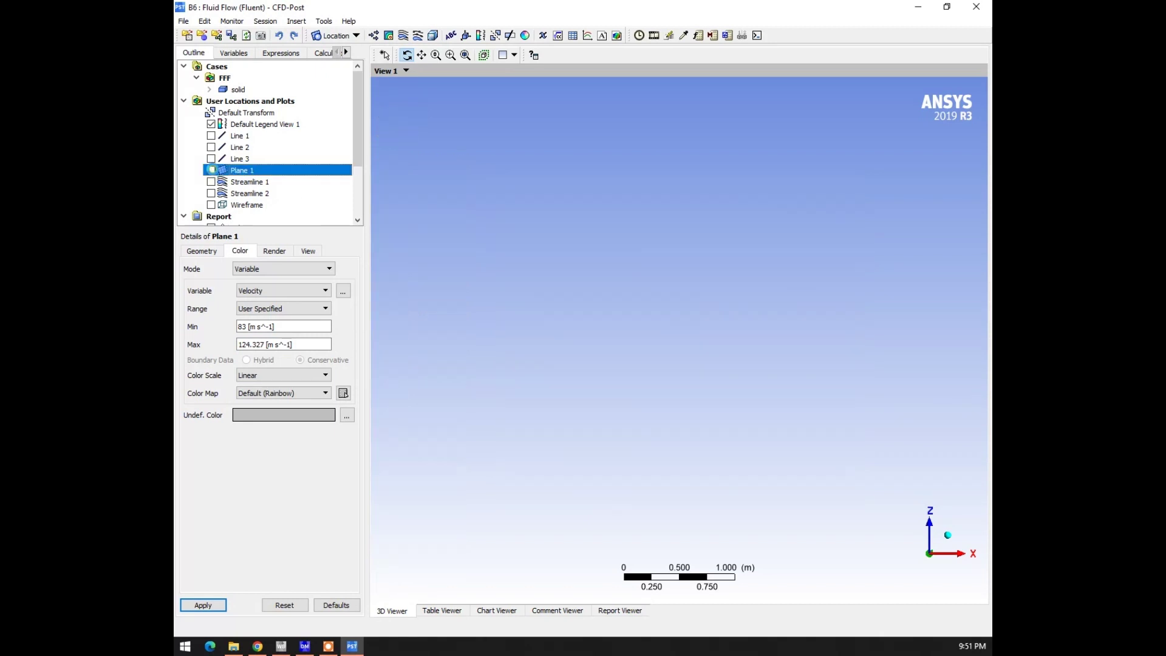
- Show Plane 1 with its velocity colouring and inspect the flow around the three fins from the front and at an angle
click(212, 171)
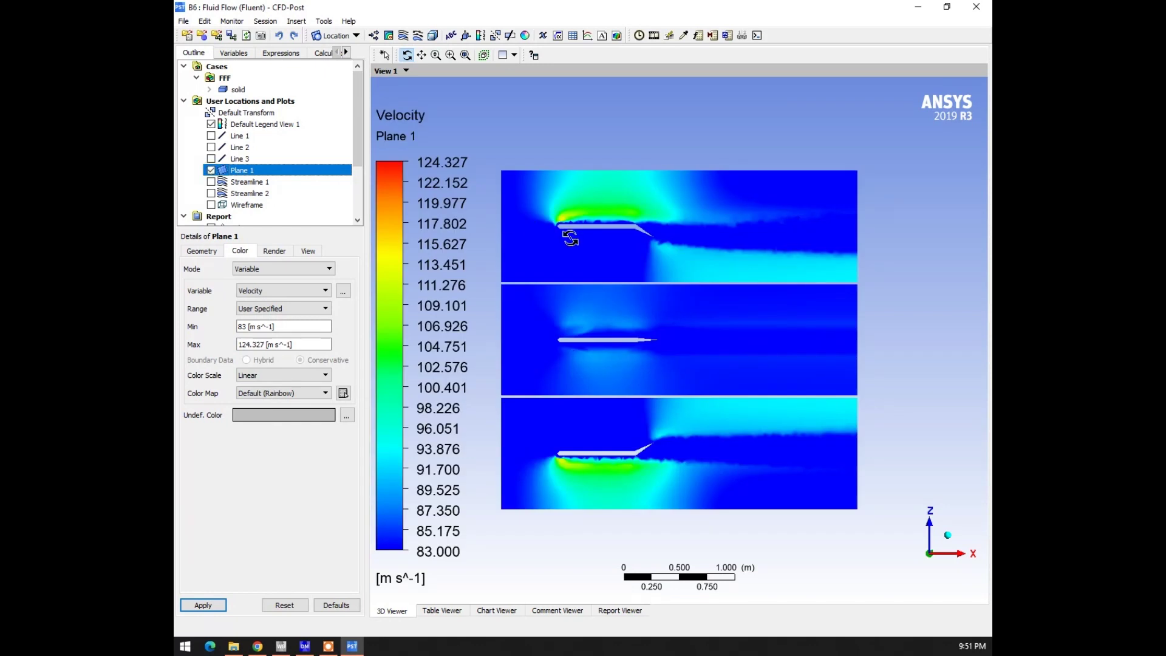
scroll(684, 266, up, 2)
scroll(683, 266, down, 2)
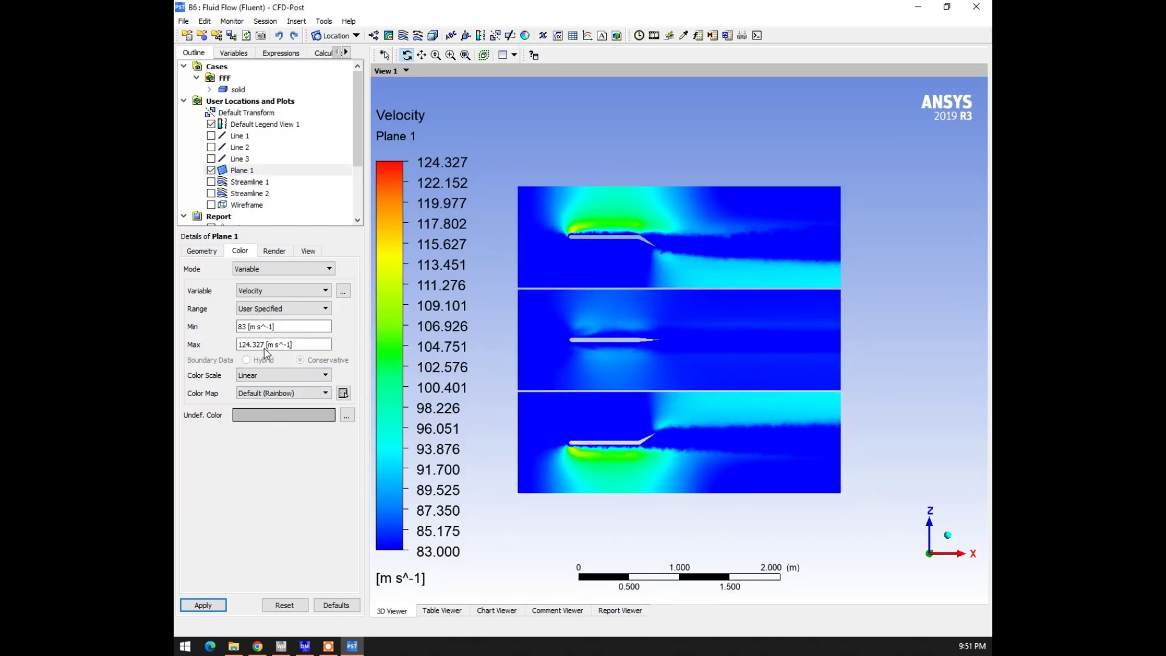
drag(631, 331, 670, 357)
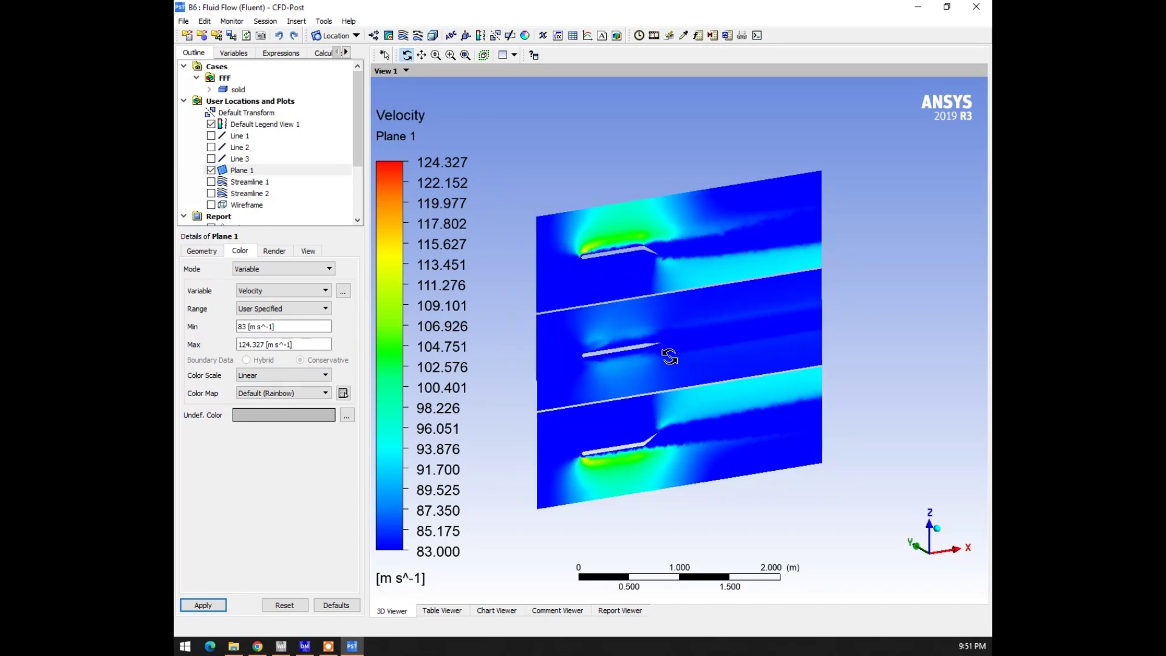
- Play a Quick Animation of Plane 1 to sweep the velocity section through the domain, and stop it
click(654, 37)
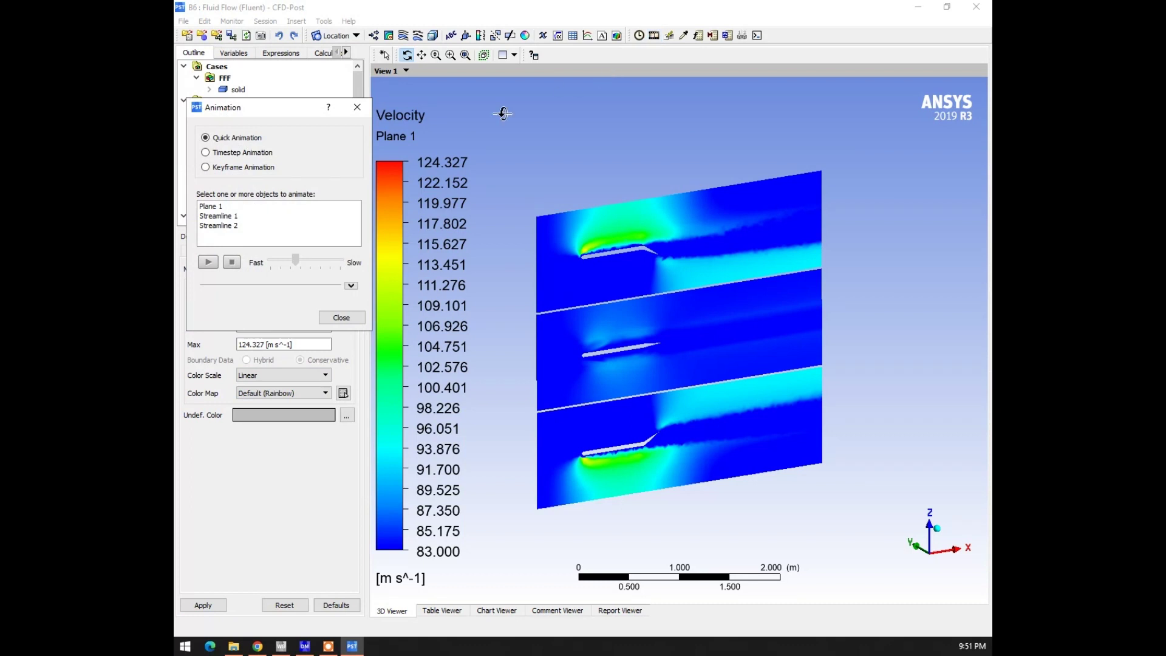
click(223, 208)
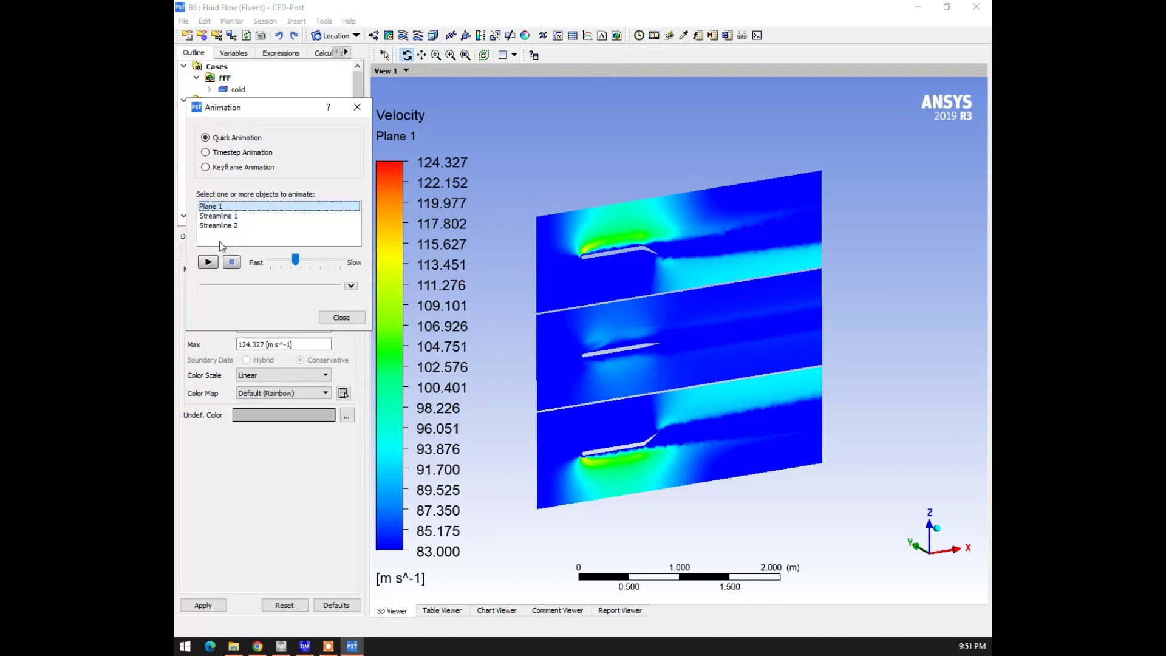
click(209, 263)
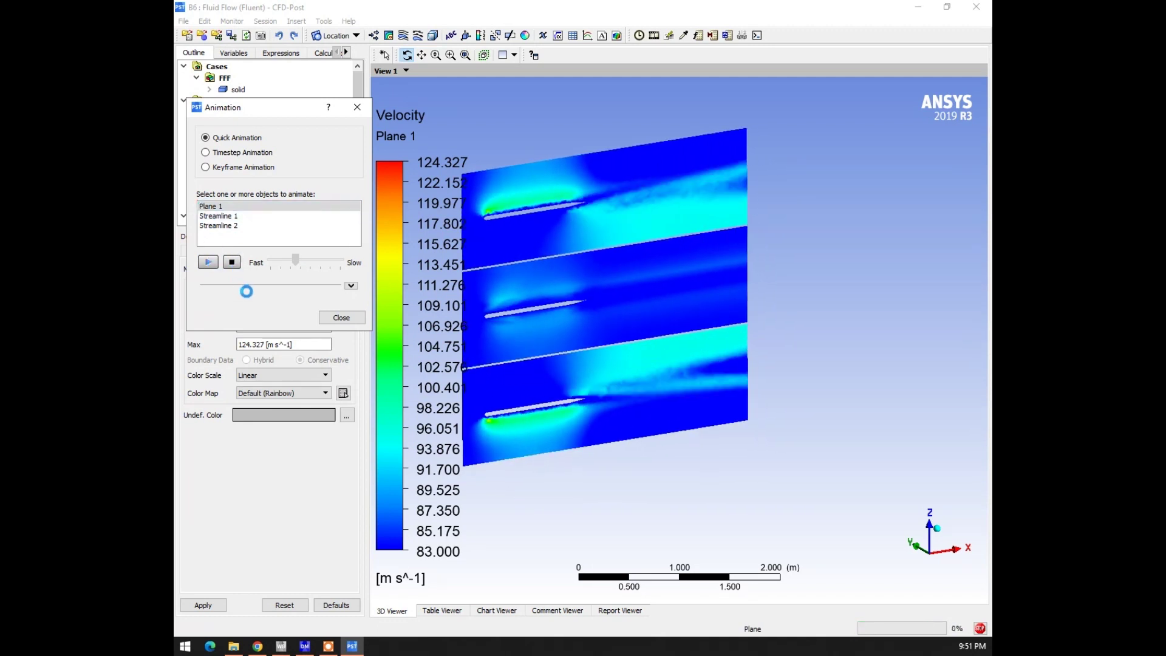
drag(260, 115, 405, 191)
click(494, 395)
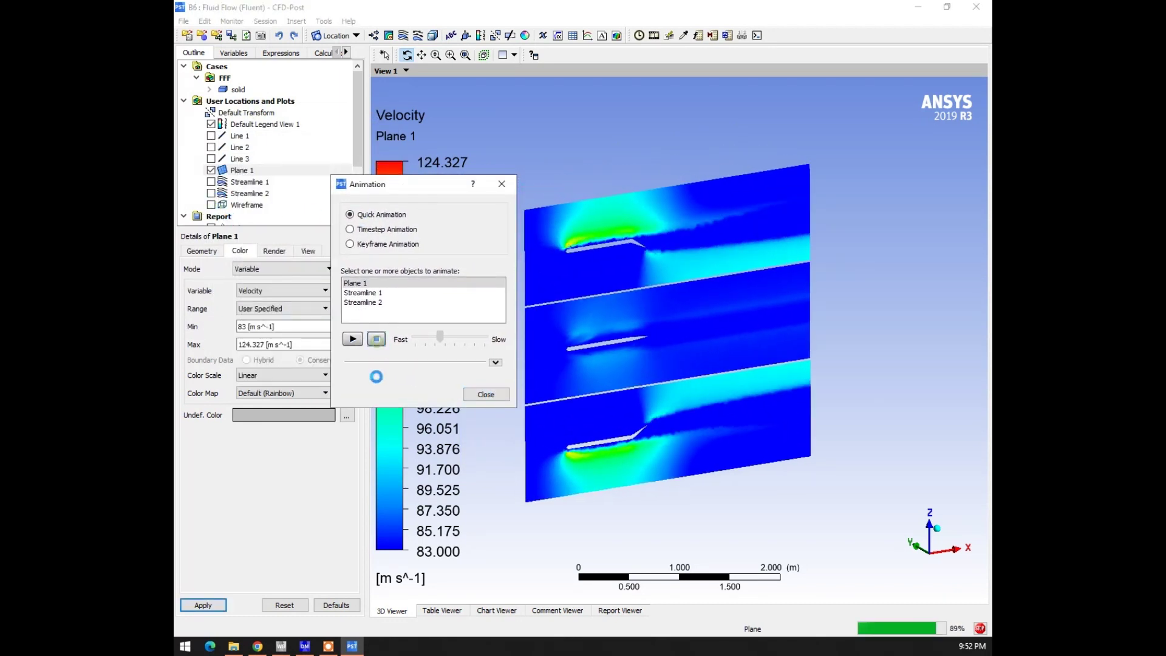
- Display the wireframe for reference and replay the Quick Animation of Plane 1 to examine the velocity along the fin span
click(212, 206)
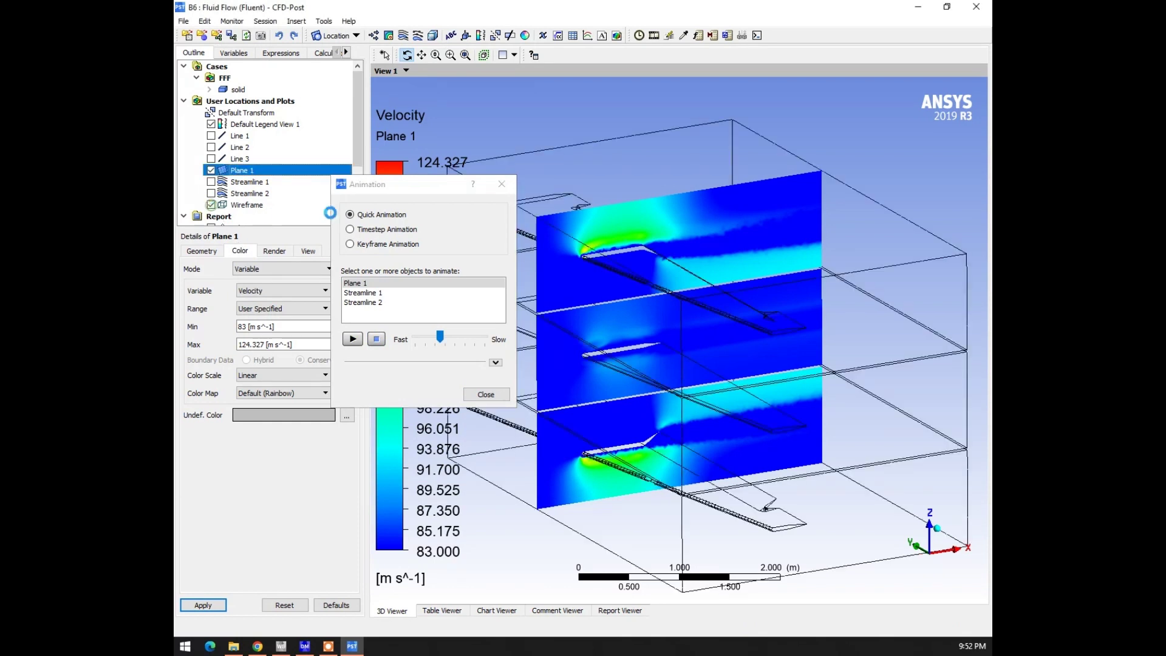
drag(396, 189, 301, 117)
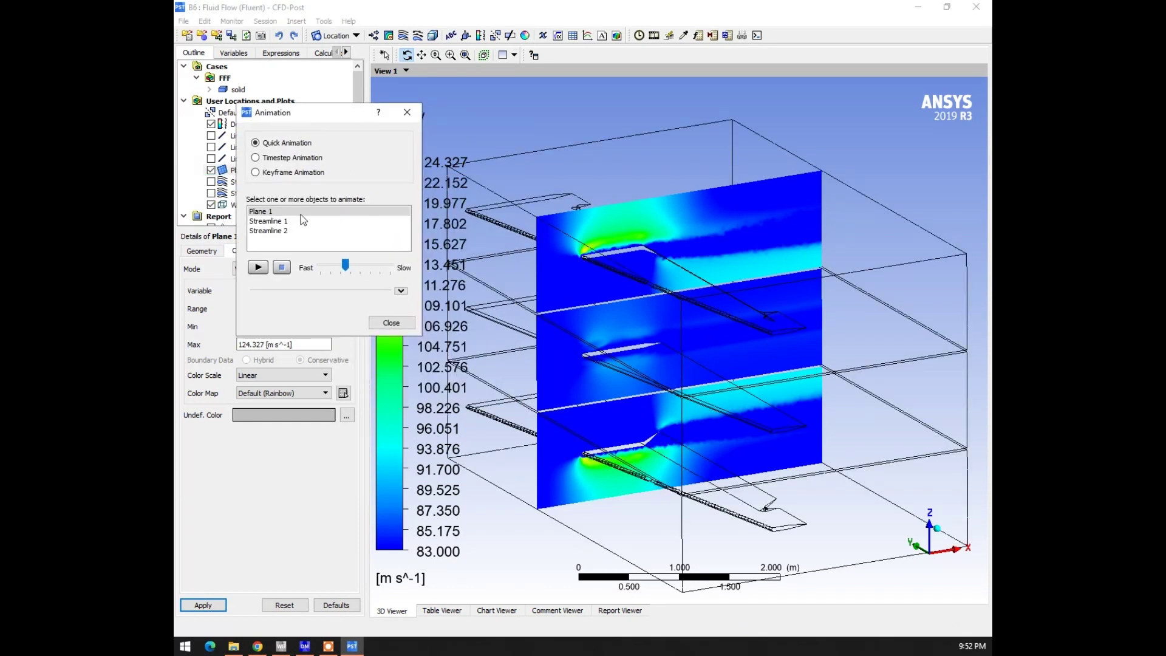
click(259, 267)
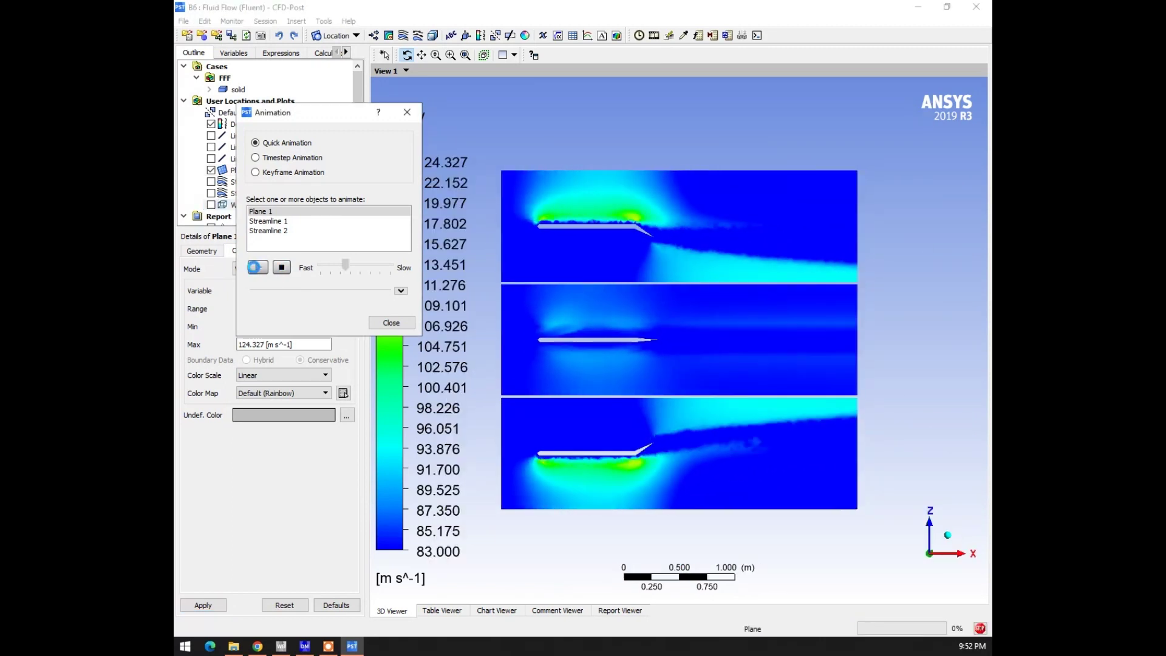
click(257, 268)
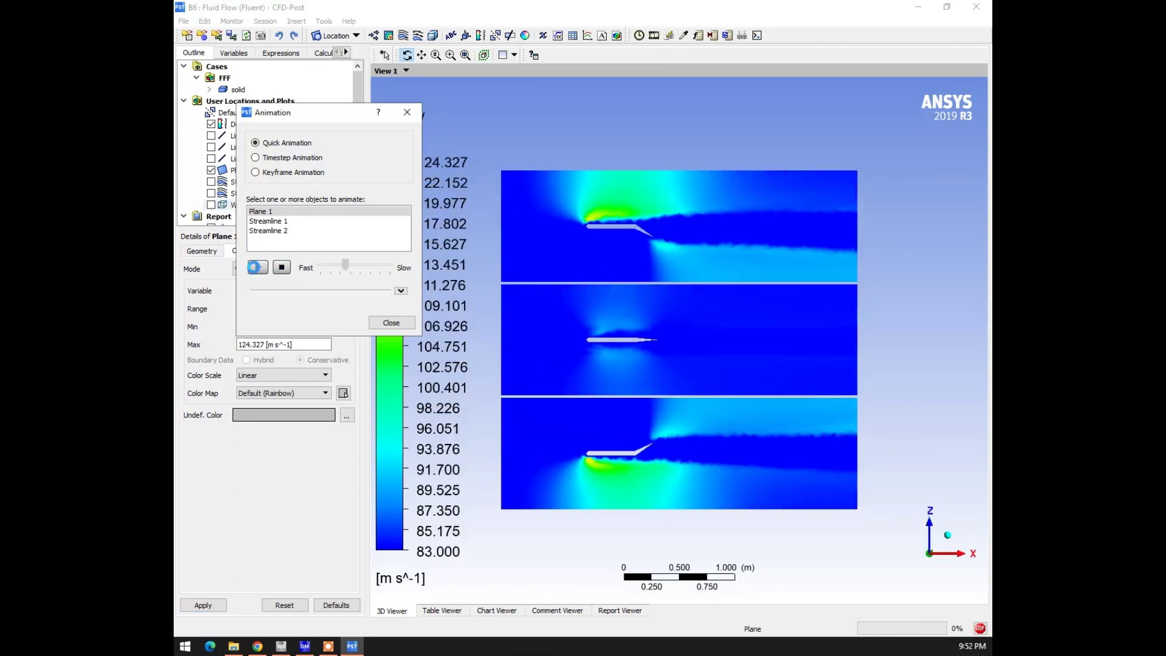